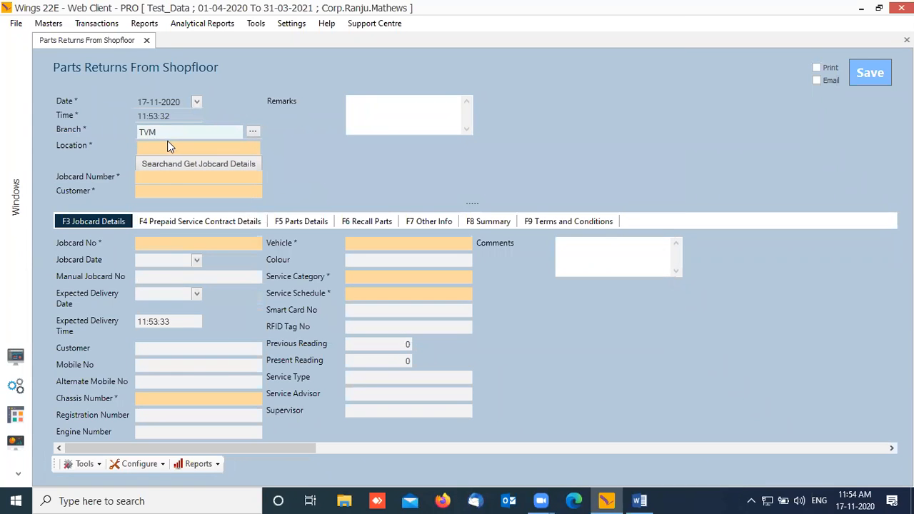
Step: Set the branch to SRM_TVM and load the jobcard ending 84 from the search
drag(170, 130, 75, 135)
text(SRM_TVM)
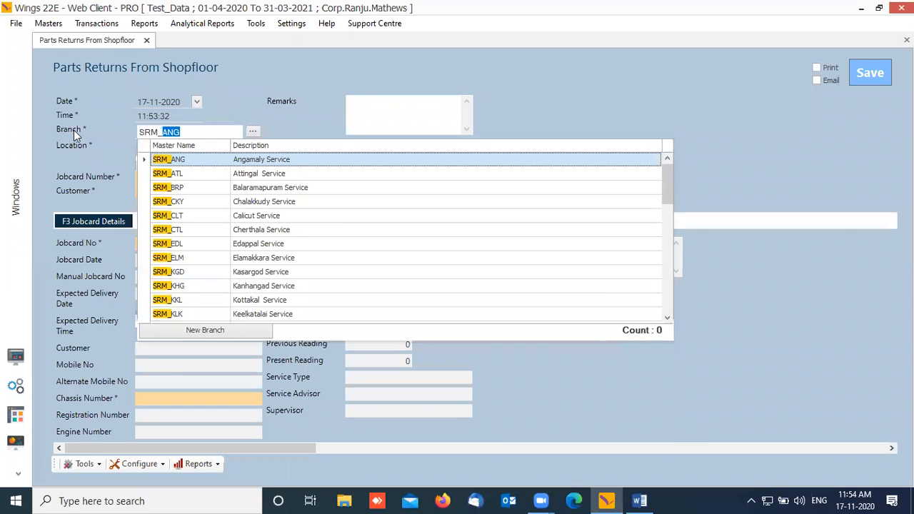
key(Return)
key(Return)
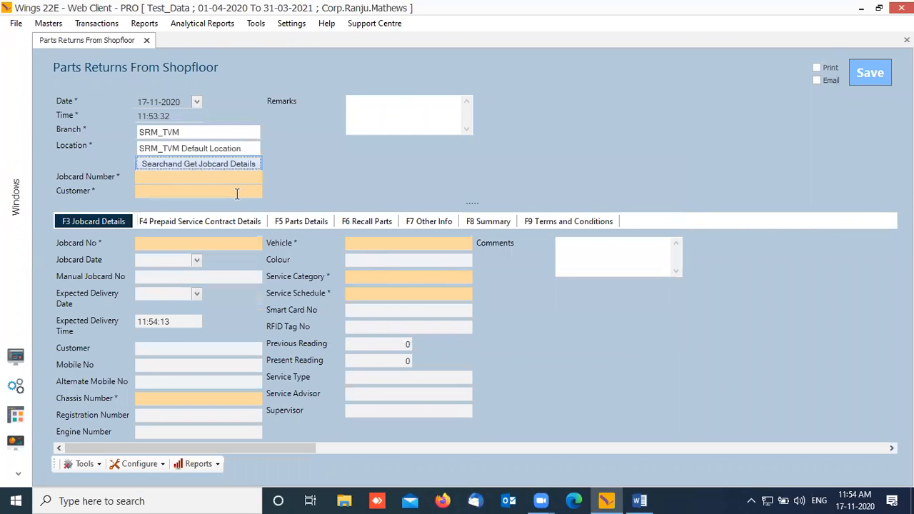
key(Return)
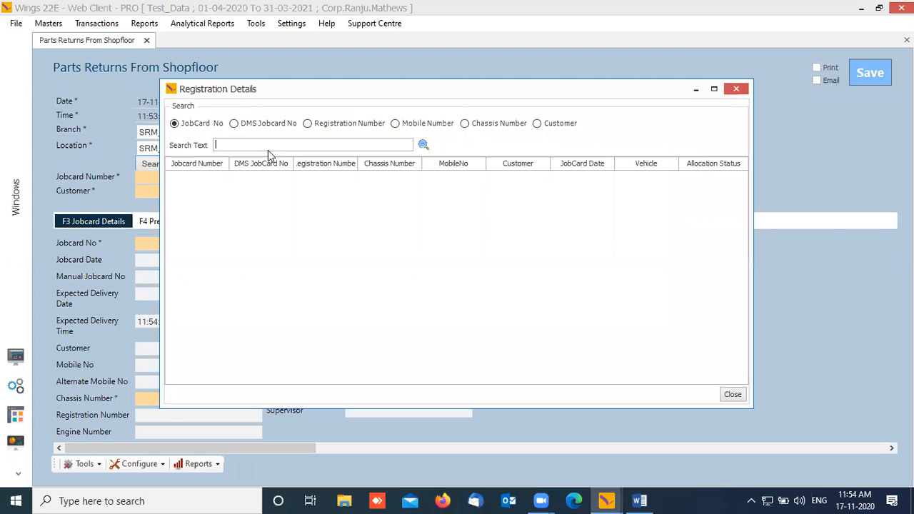
text(84)
key(Return)
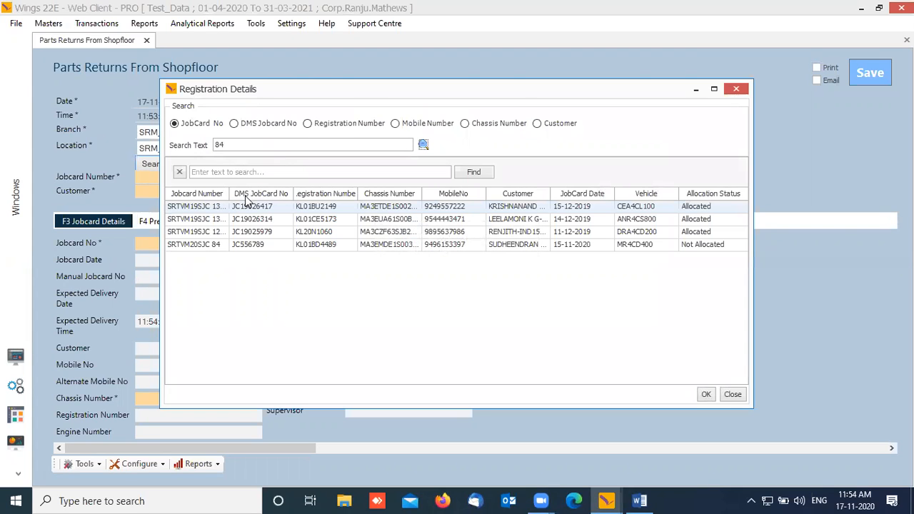
click(197, 247)
click(705, 394)
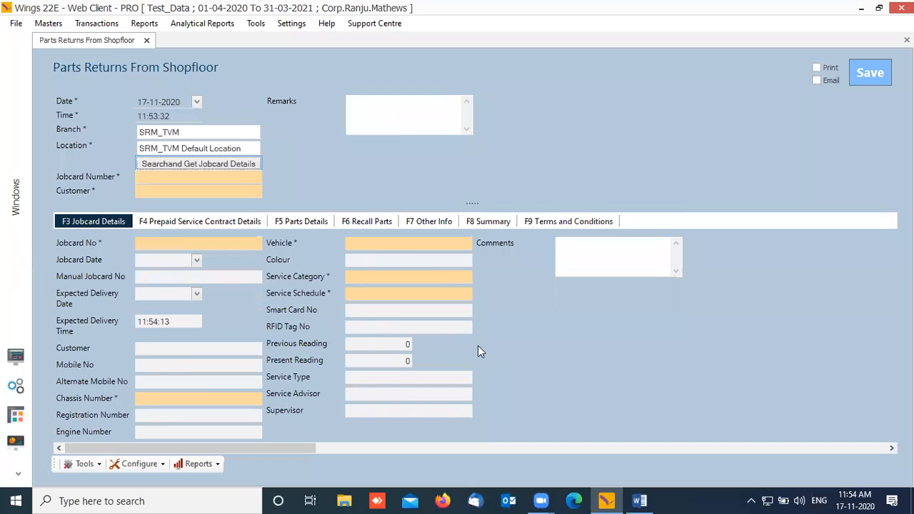
Step: Check its issued parts, then load the jobcard ending 87 instead
click(307, 222)
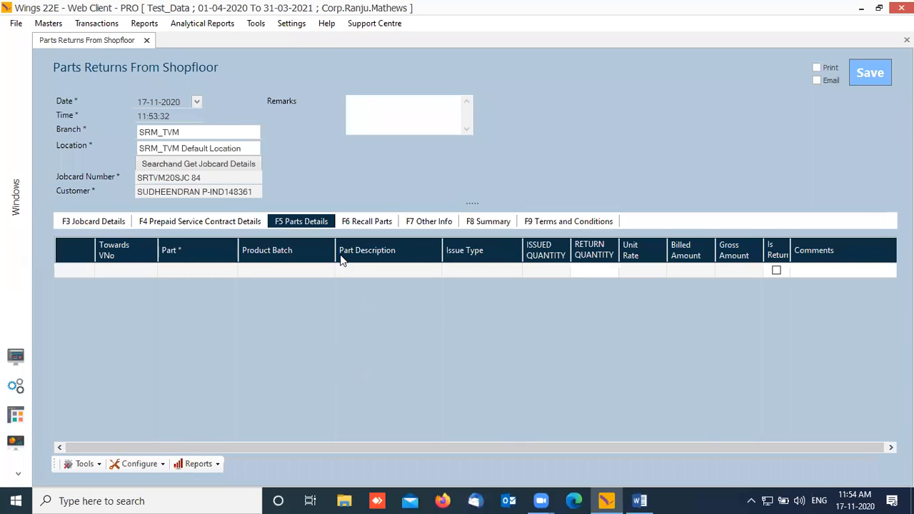
click(211, 172)
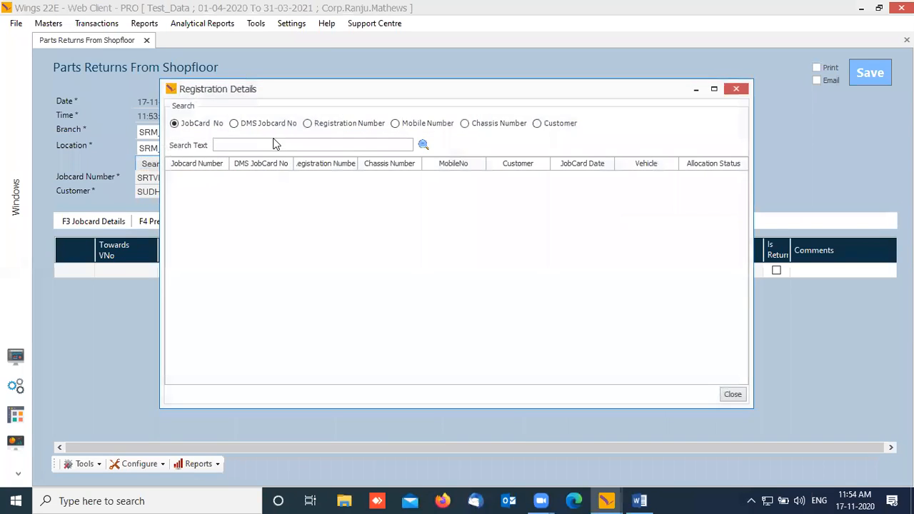
text(87)
click(424, 144)
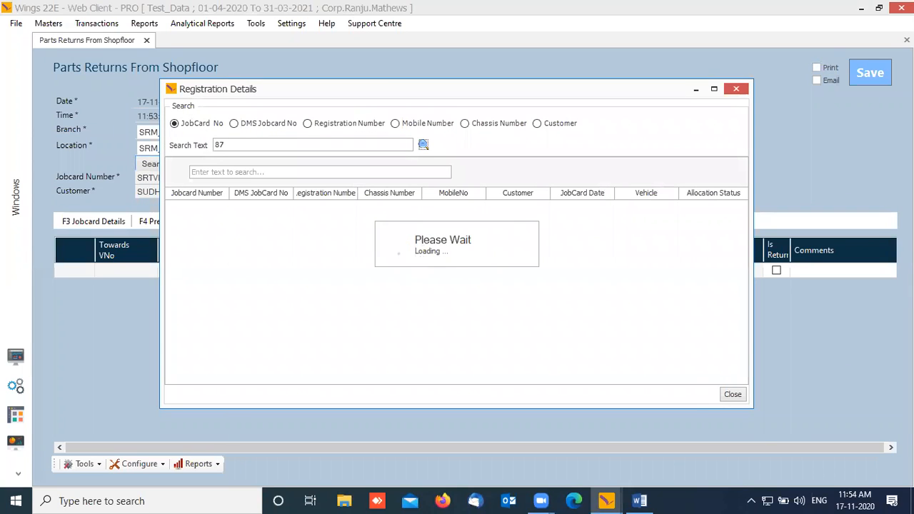
click(217, 220)
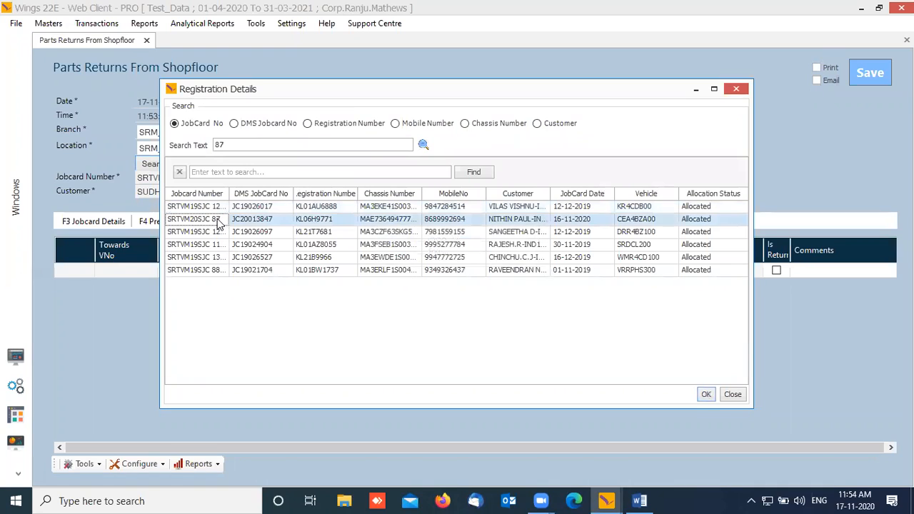
click(706, 395)
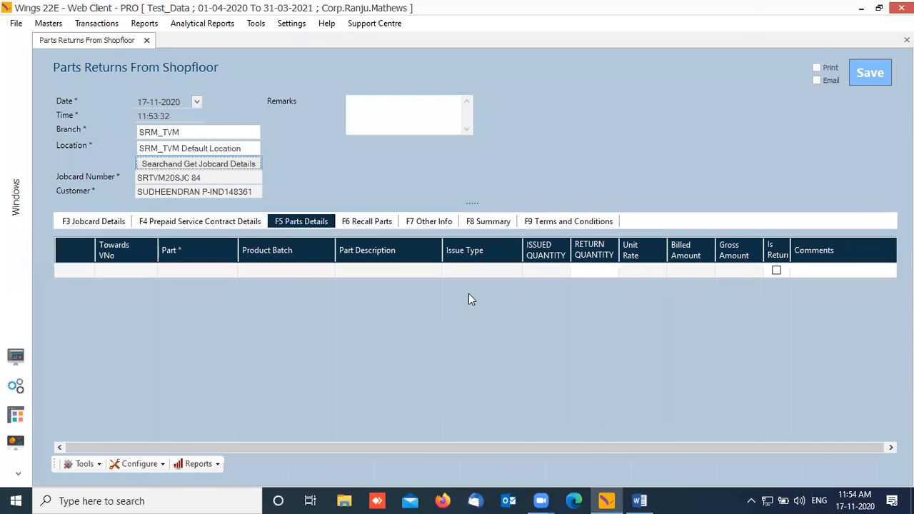
Step: On the Parts Details grid, tick Is Return for 9999EM00W16-SHL and open row 2's options
click(235, 223)
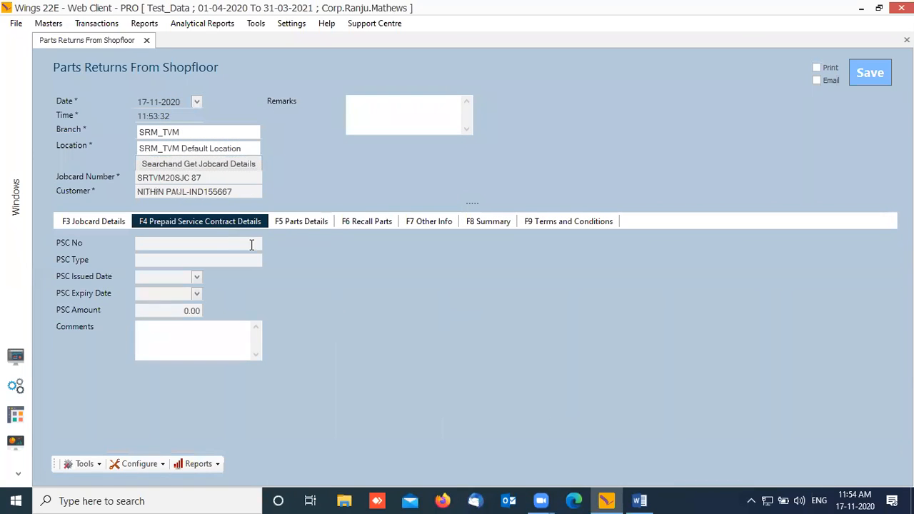
click(300, 221)
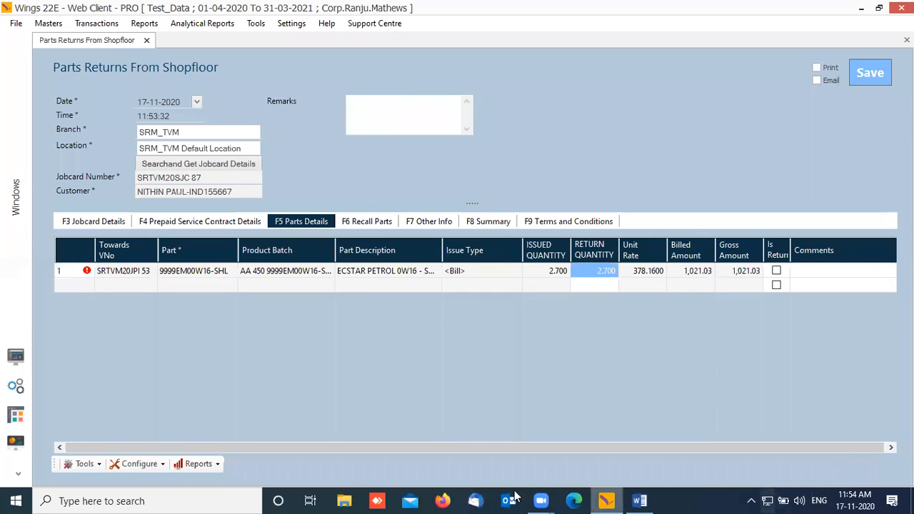
drag(363, 452, 521, 446)
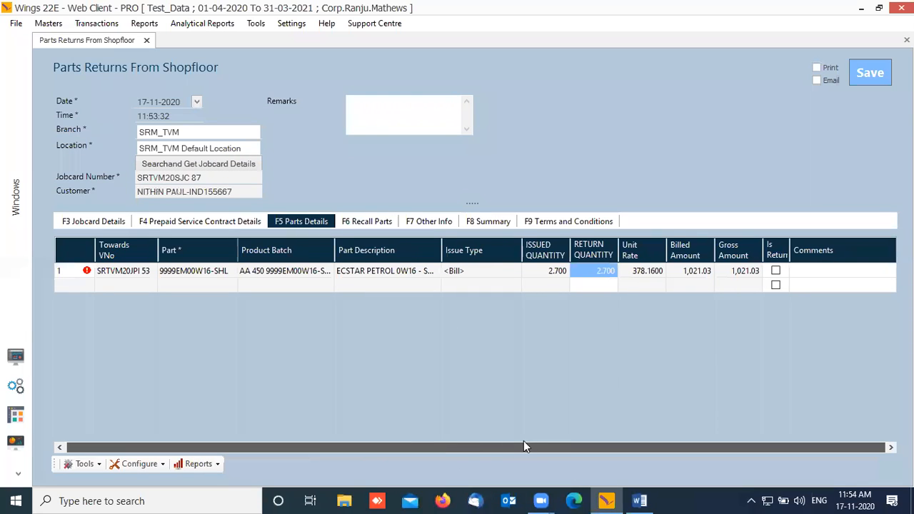
drag(682, 390, 694, 380)
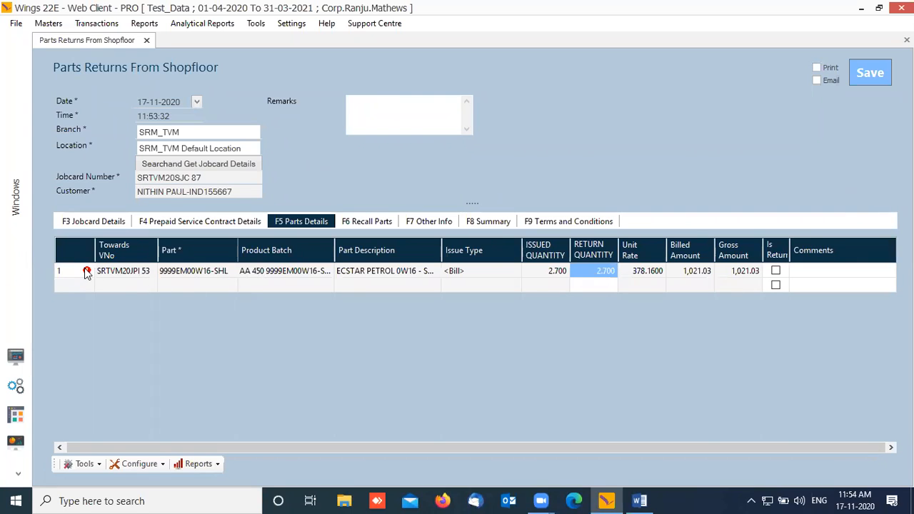
mouse_move(85, 271)
click(775, 270)
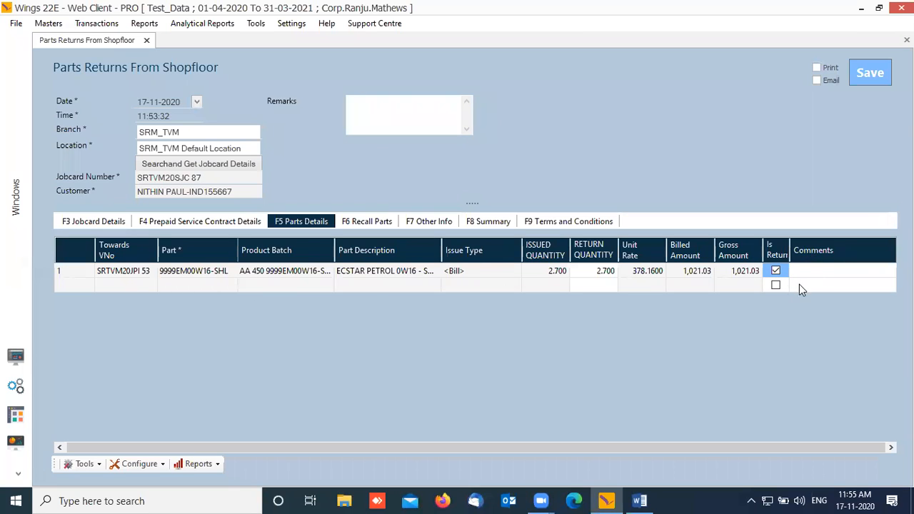
click(79, 284)
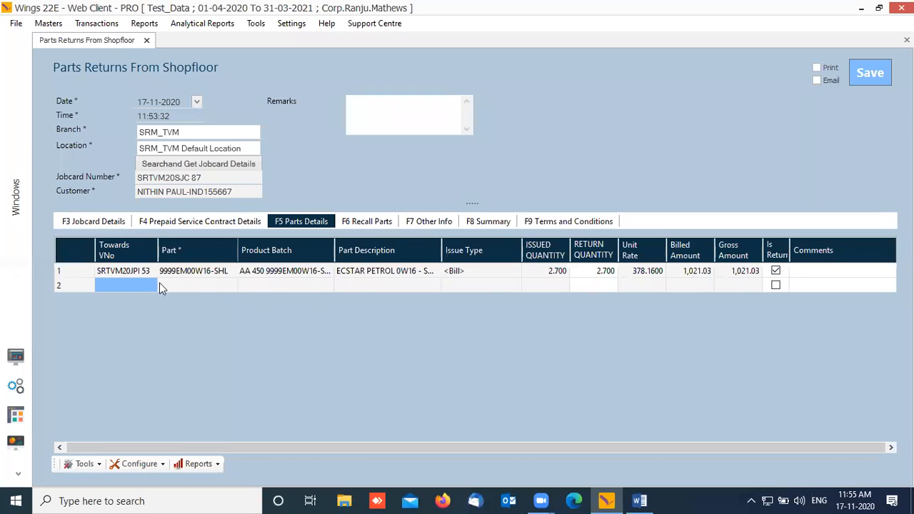
right_click(75, 284)
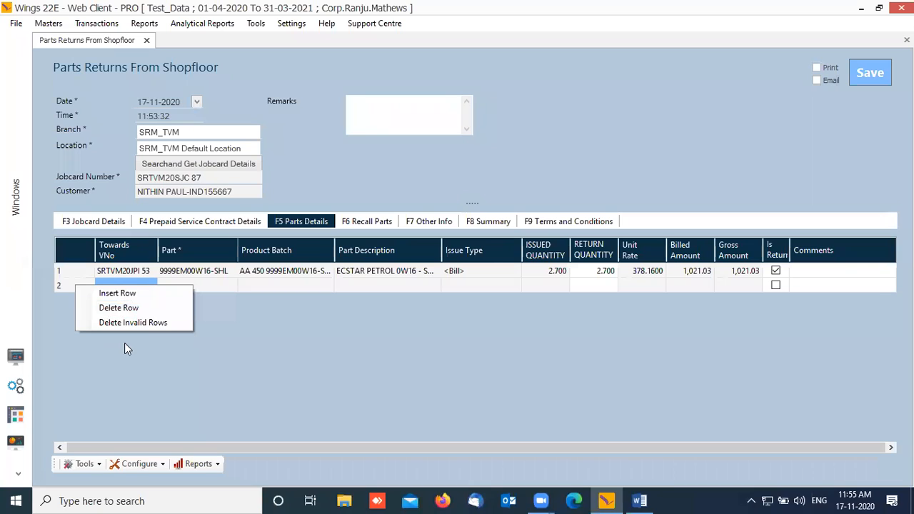
Step: Dismiss the row menu, check Recall Parts, and close the Parts Returns From Shopfloor form
click(66, 284)
right_click(65, 285)
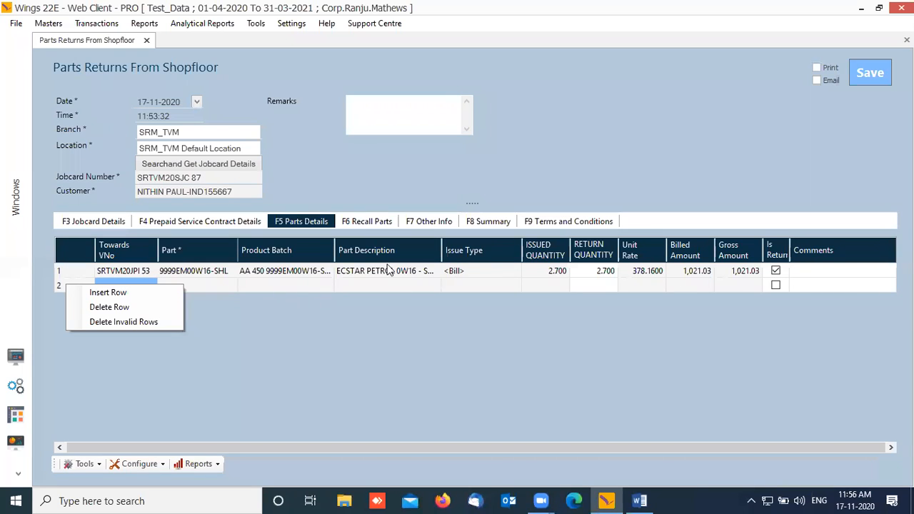
click(361, 113)
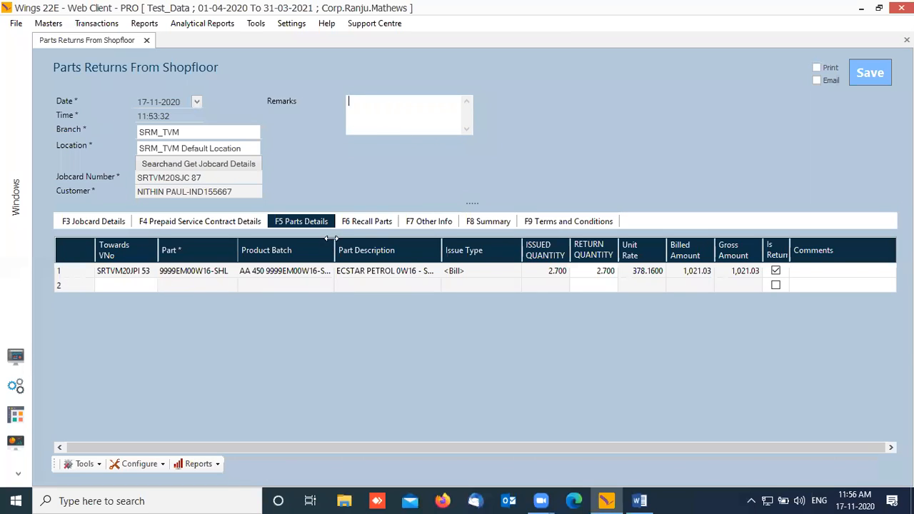
click(360, 223)
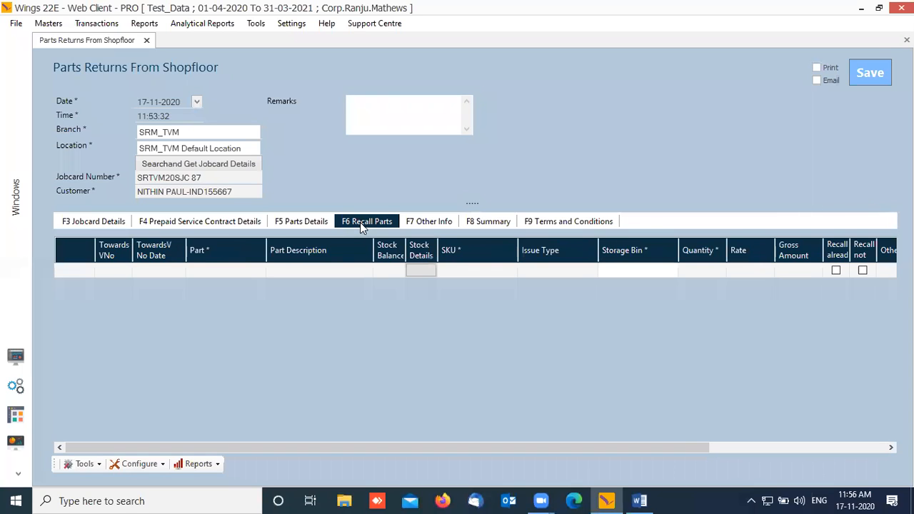
click(296, 223)
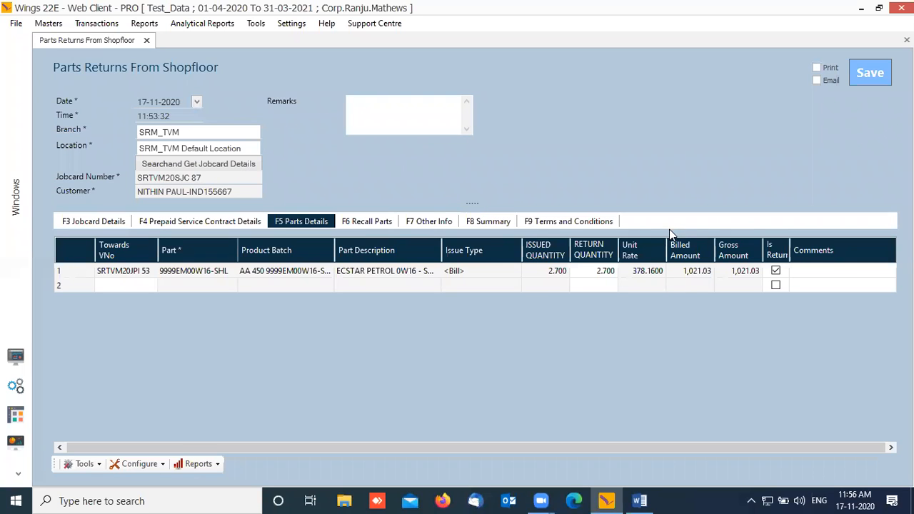
click(146, 40)
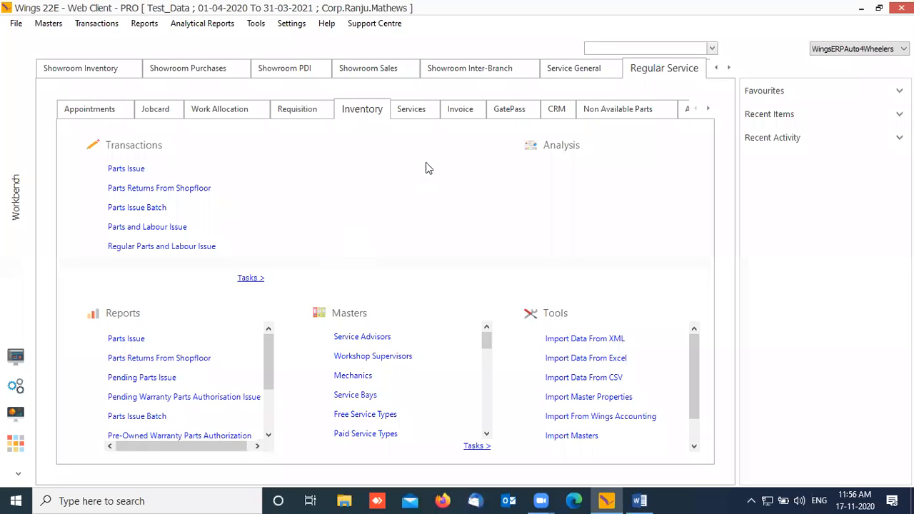
Step: Open a new Labour Performed entry, set branch SRM_TVM, and bring up the jobcard search
click(410, 113)
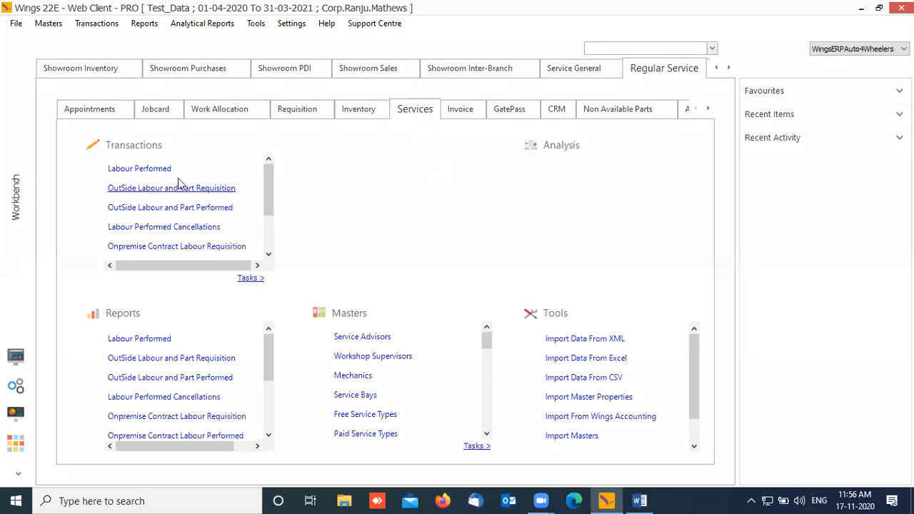
click(158, 170)
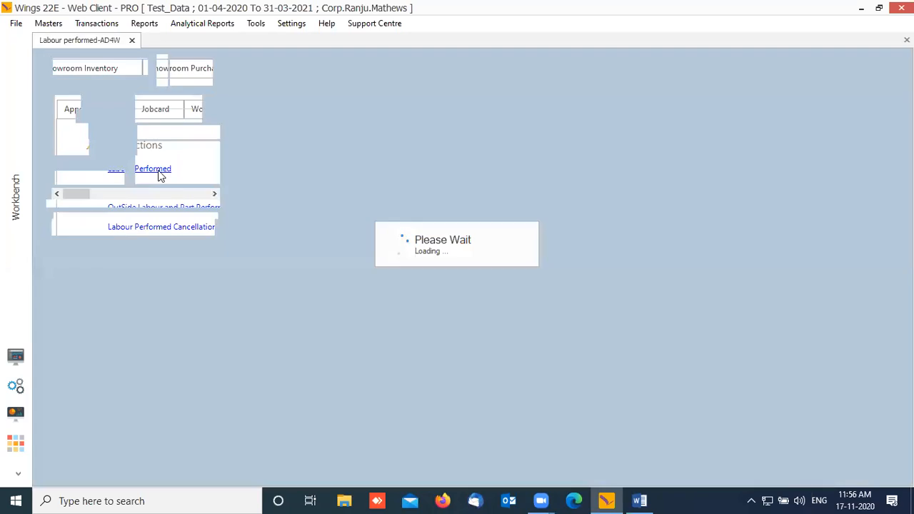
key(Tab)
key(Tab)
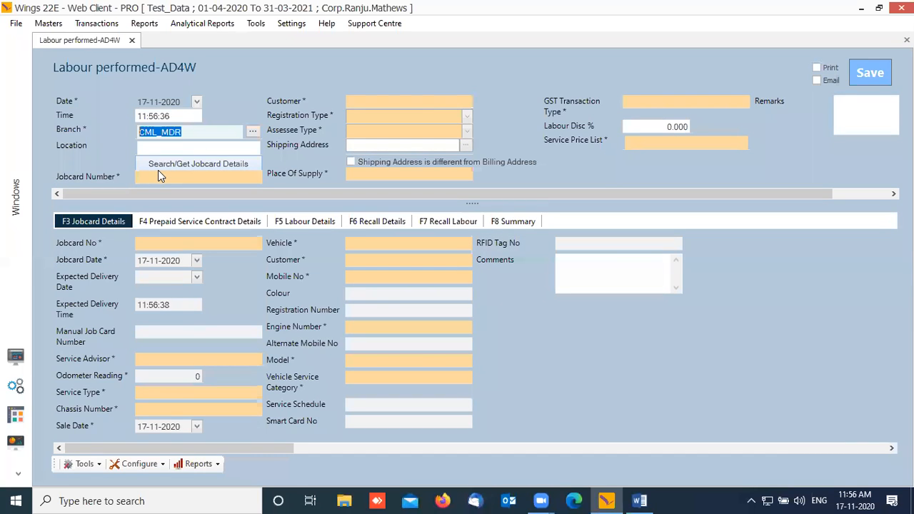
text(K)
key(BackSpace)
text(TVM)
key(Down)
key(Down)
key(Return)
key(Tab)
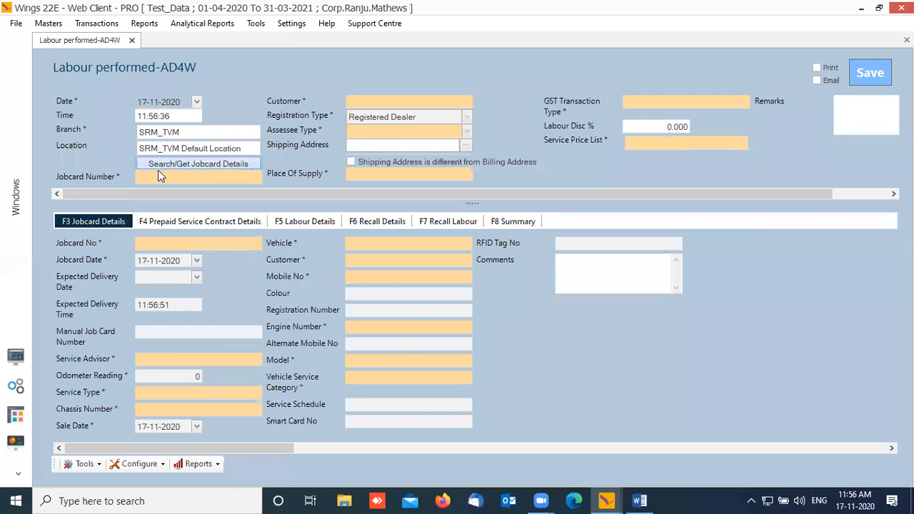
key(Return)
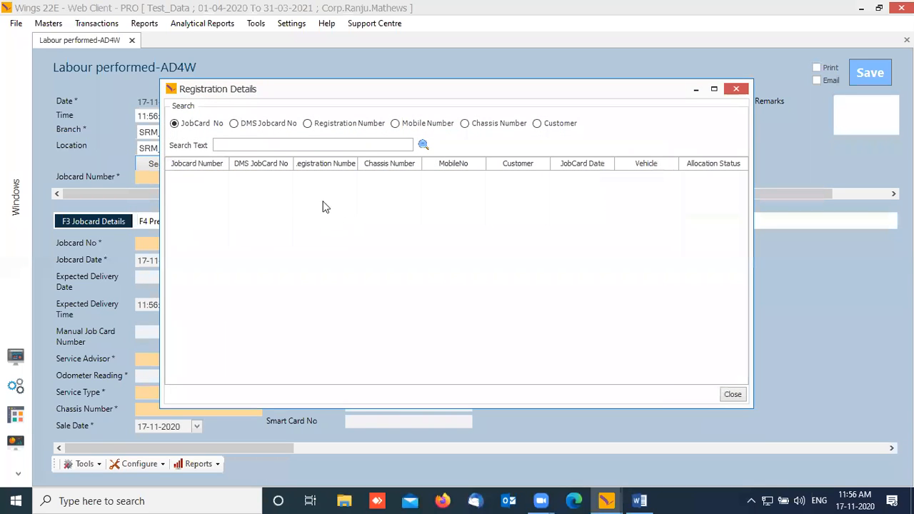
Step: Search for 87 and load jobcard SRTVM20SJC 87 into the labour form
click(271, 146)
text(87)
key(Return)
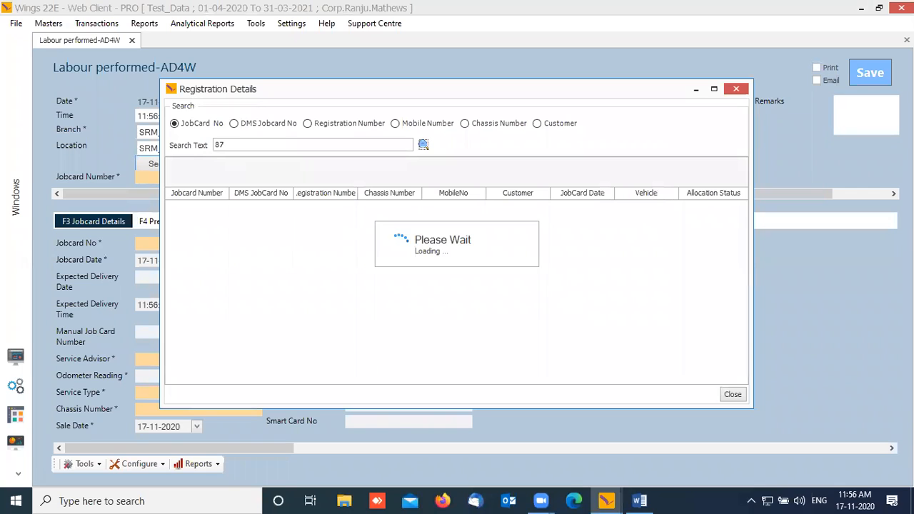
drag(230, 189, 293, 187)
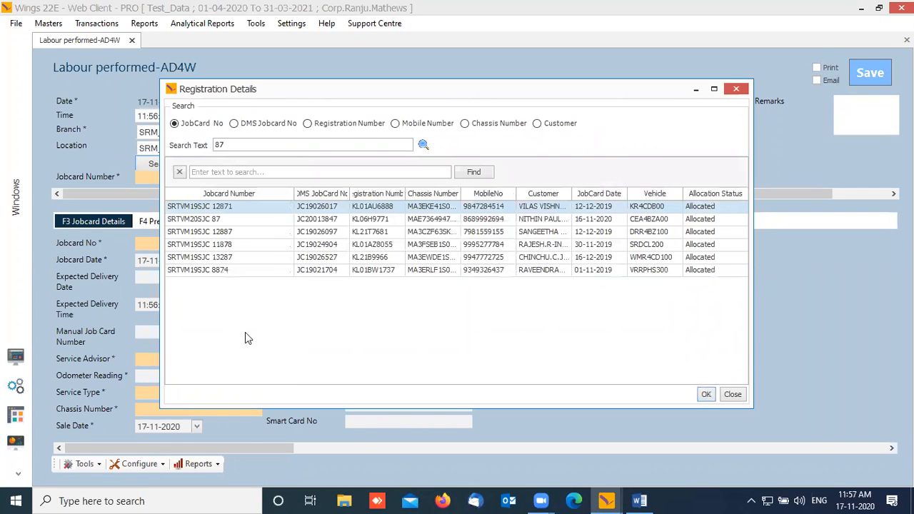
click(240, 222)
click(706, 394)
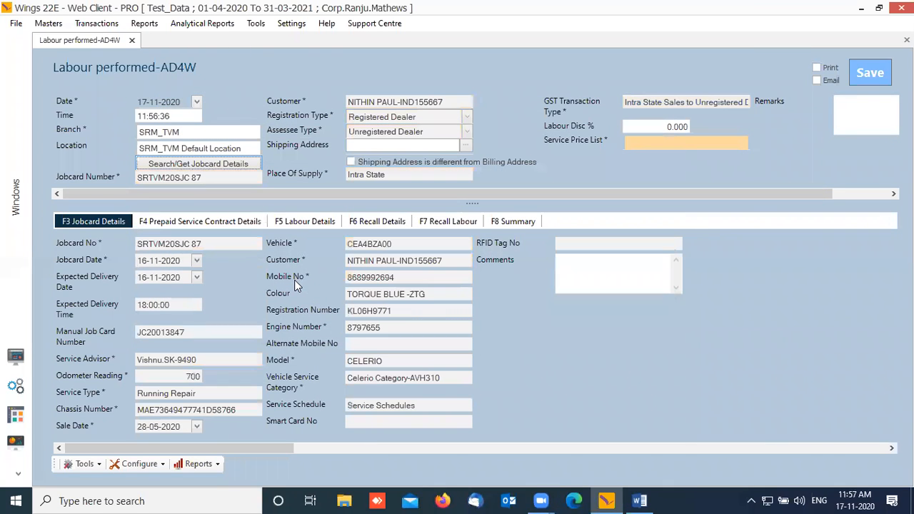
Step: Set the service price list to C Location
click(663, 143)
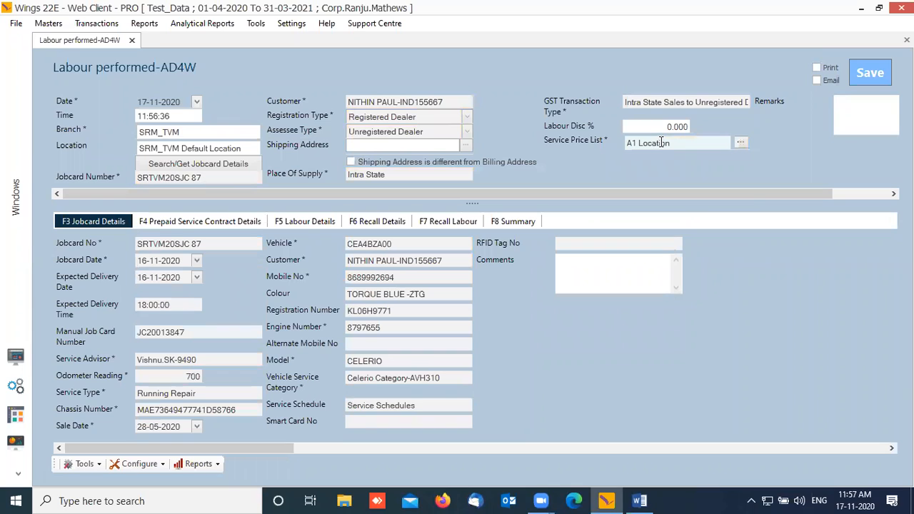
key(Down)
key(Down)
key(Down)
key(Down)
key(Down)
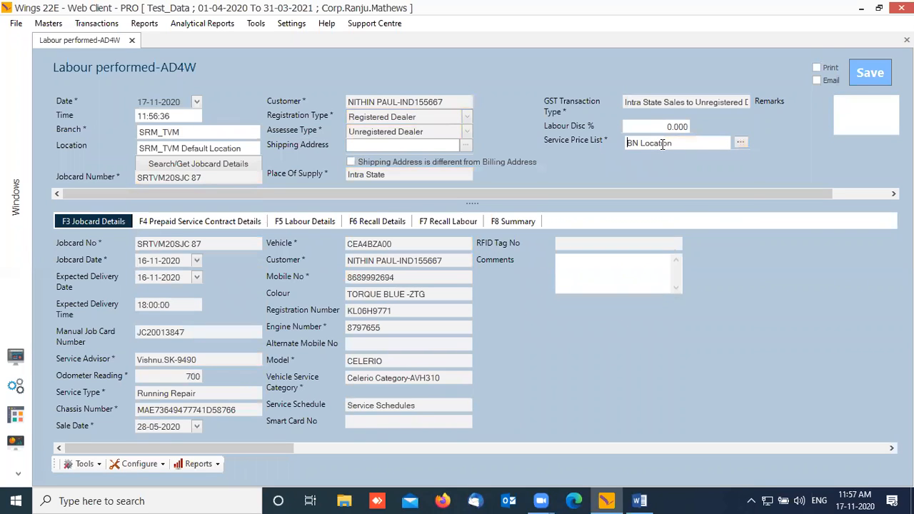
key(Tab)
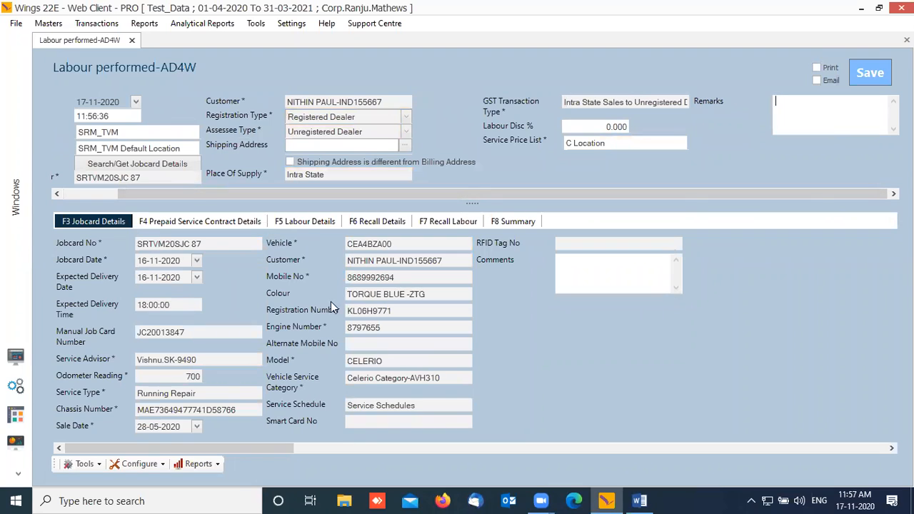
Step: On the Labour Details grid, locate row 1's Technician1 cell for wheel balancing
click(311, 222)
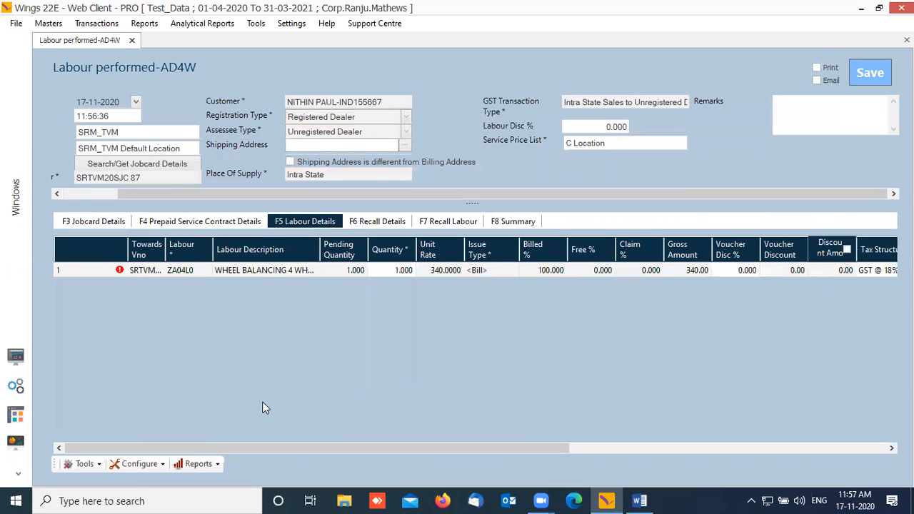
click(190, 223)
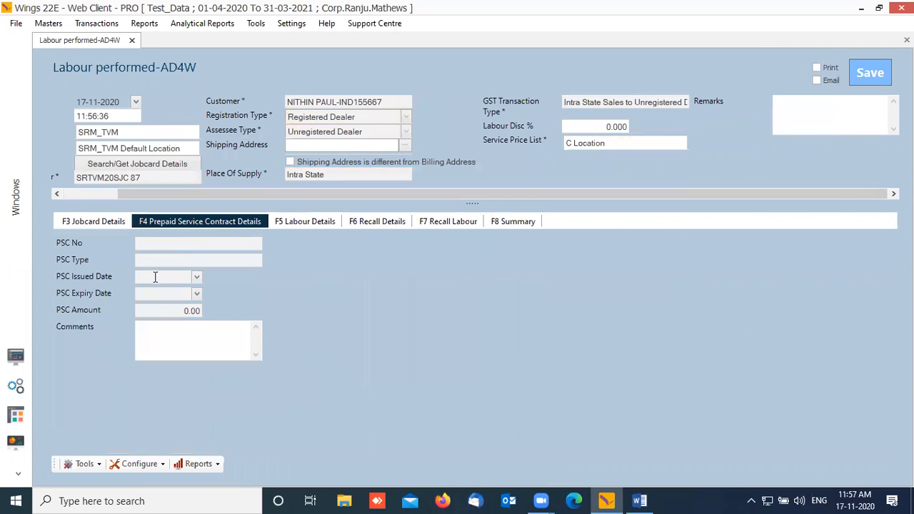
click(322, 223)
drag(418, 449, 99, 310)
mouse_move(120, 276)
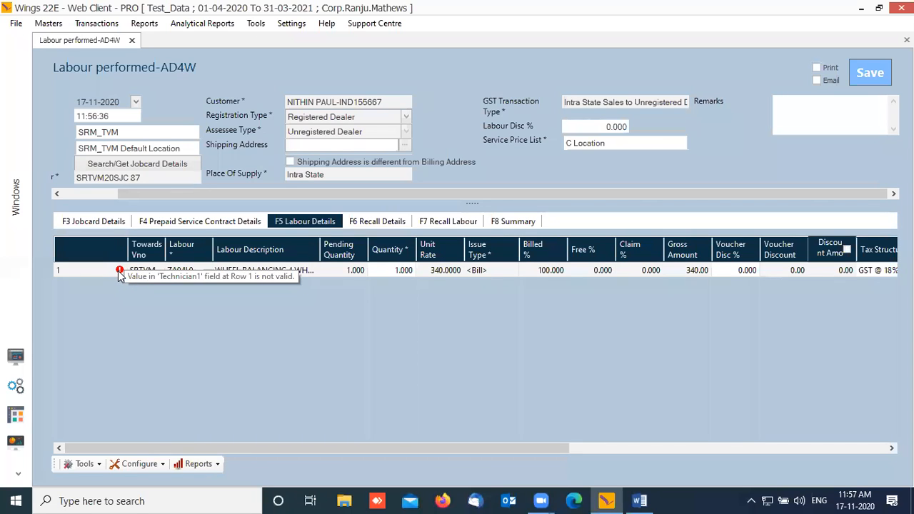
drag(511, 447, 772, 434)
click(760, 272)
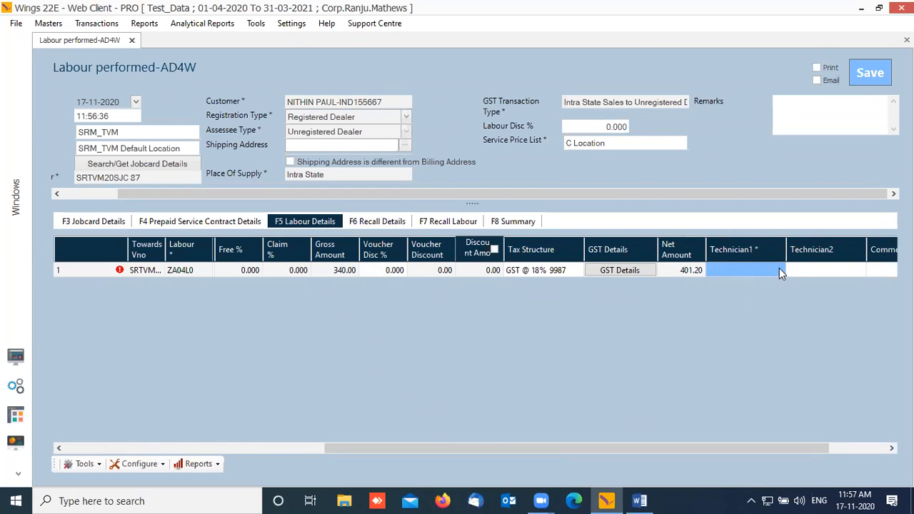
click(781, 269)
click(782, 270)
click(780, 270)
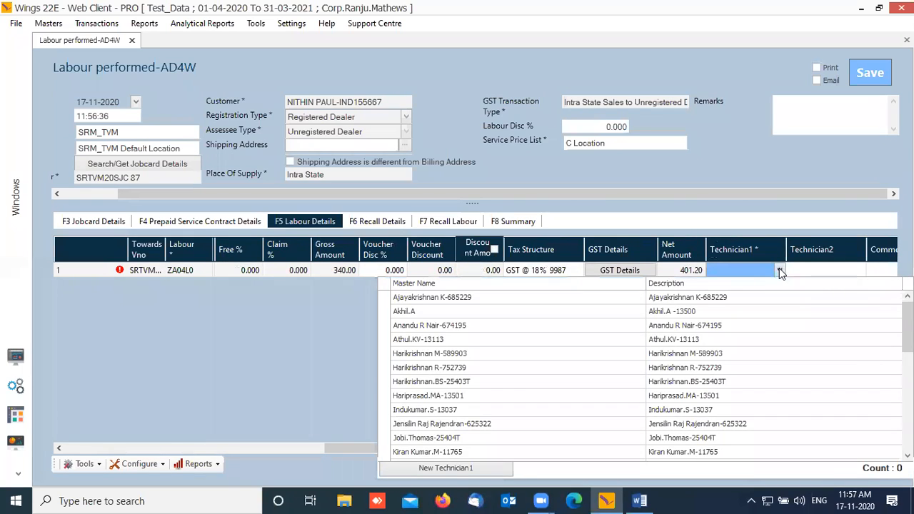
scroll(471, 335, down, 10)
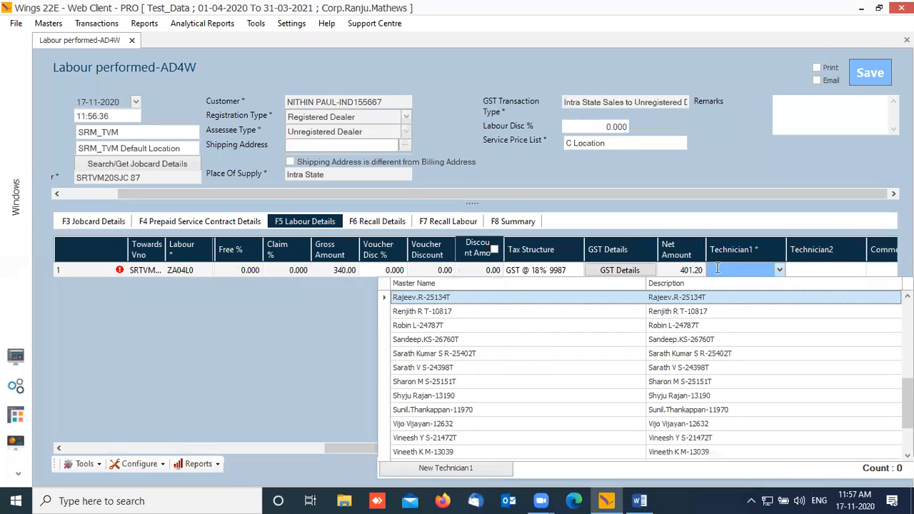
click(723, 271)
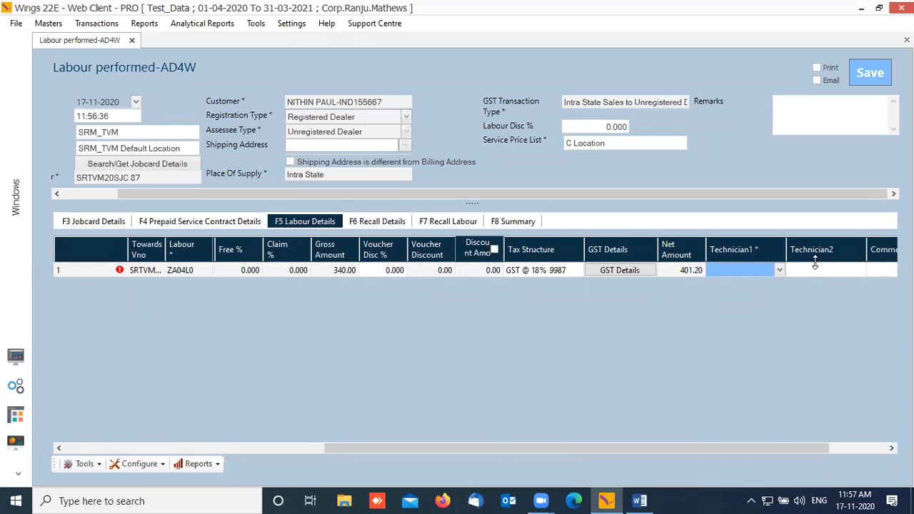
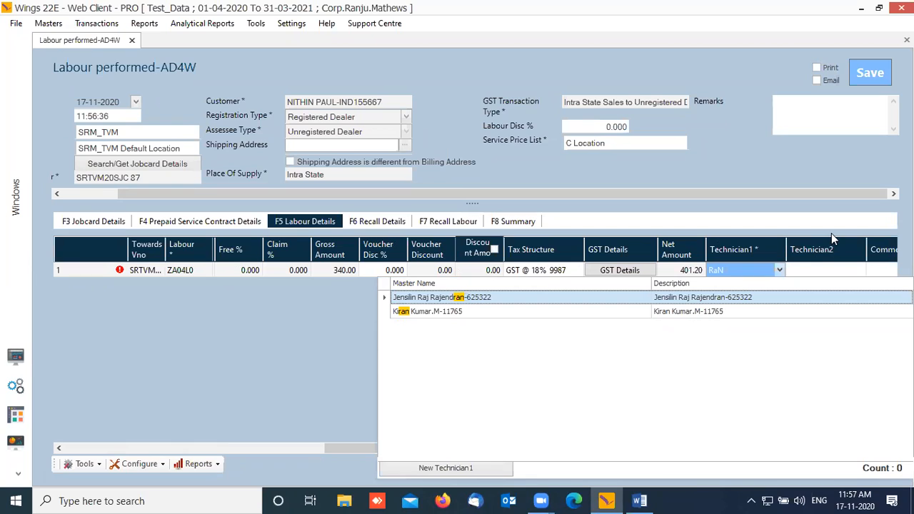
Step: Assign the technician matching 'ran' to Technician1 and save the labour transaction
click(429, 311)
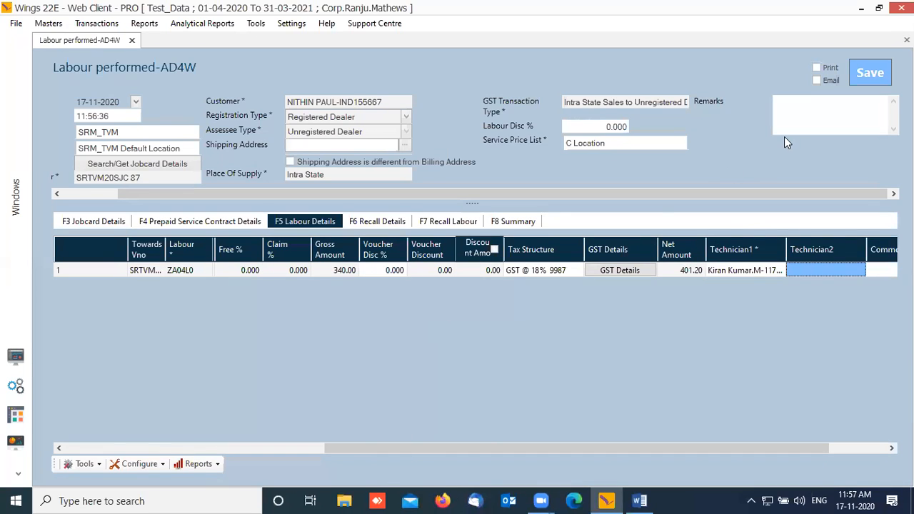
click(871, 73)
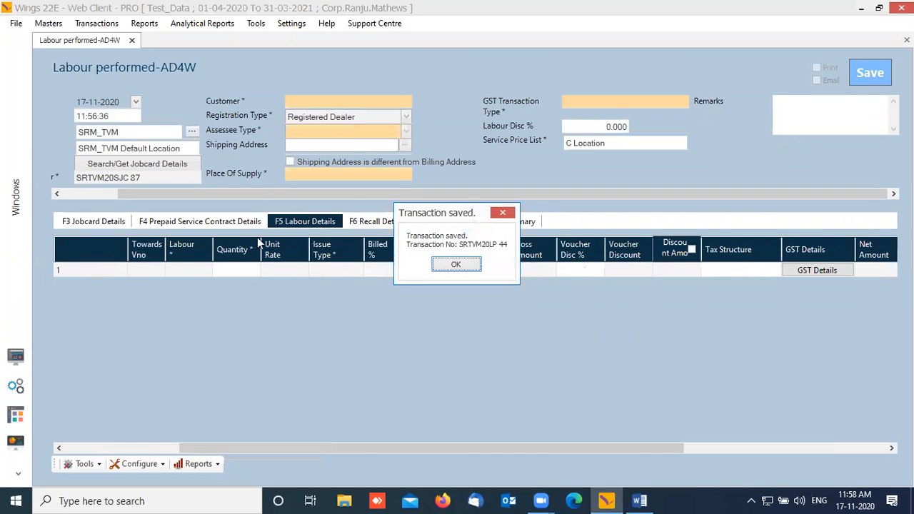
click(456, 264)
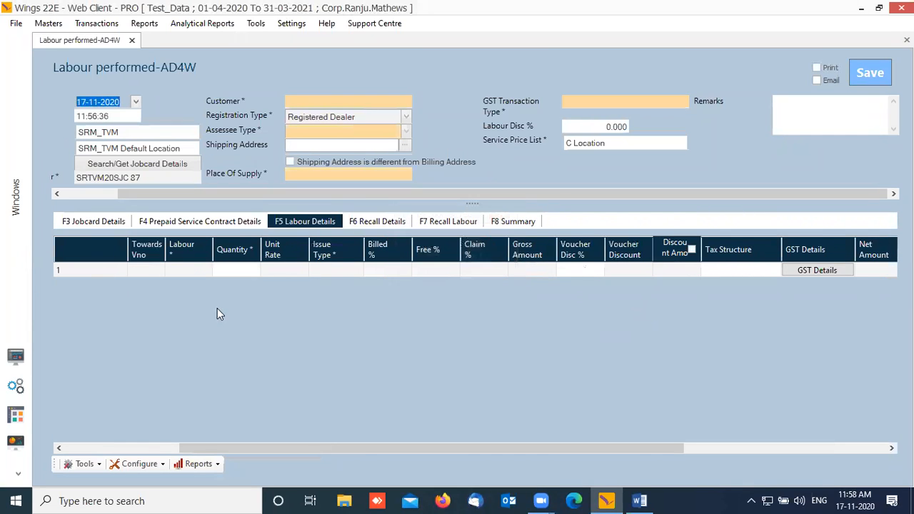
click(15, 356)
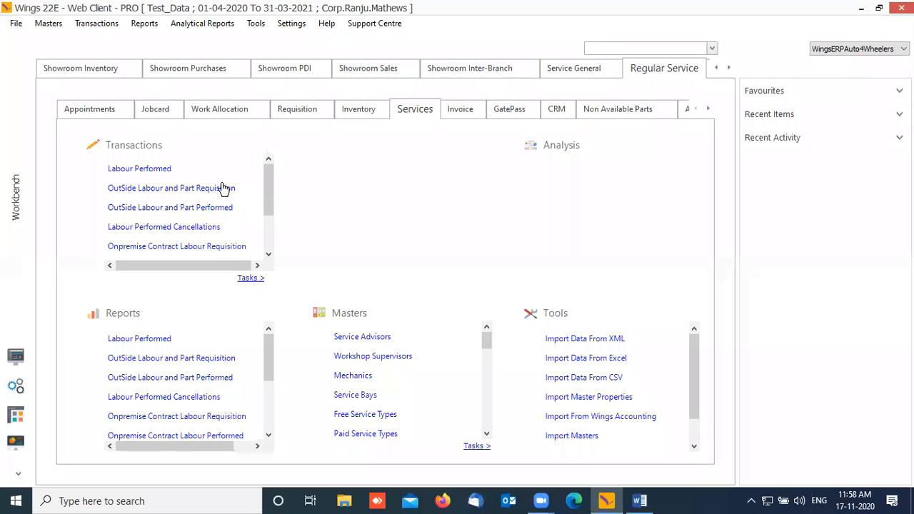
Step: Start a Labour Performed Cancellations entry and place the cursor in its Branch field
click(175, 229)
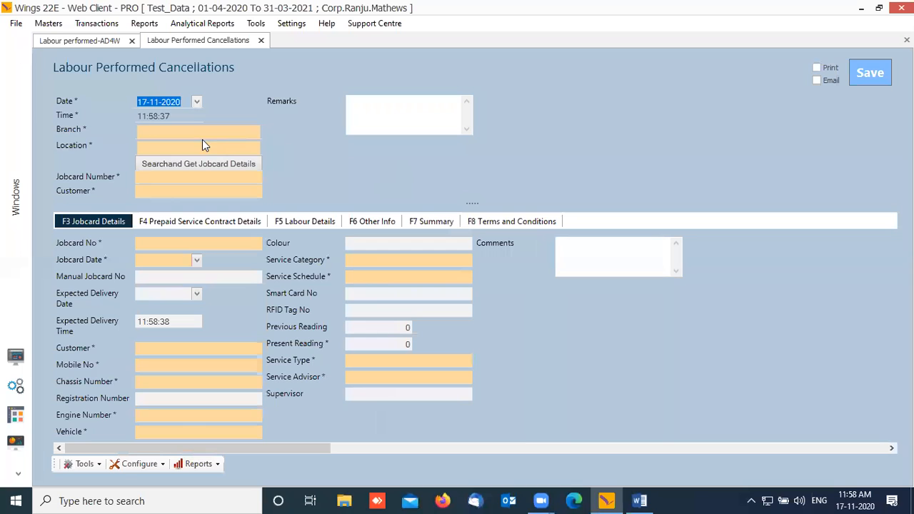
click(202, 130)
Step: Set the cancellation's branch to SRM_TVM, keeping its default location
text(TVM)
key(Down)
key(Down)
key(Down)
key(Down)
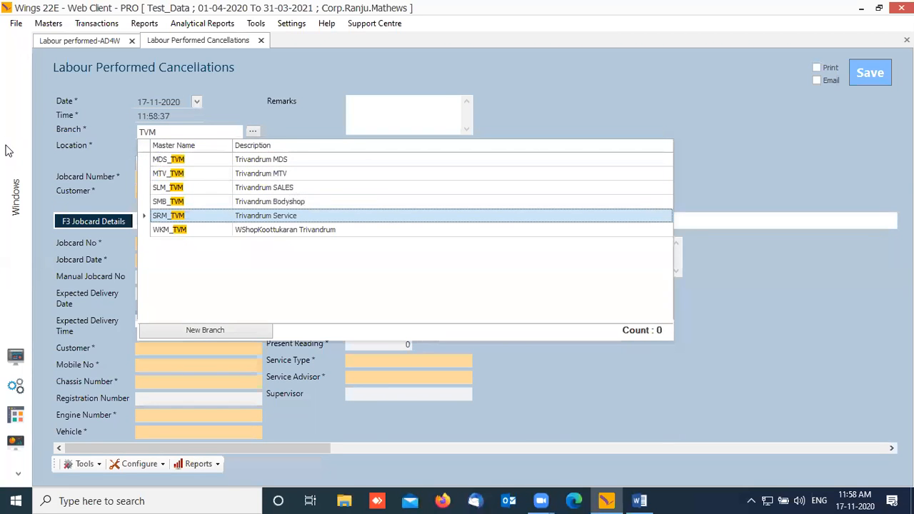
key(Return)
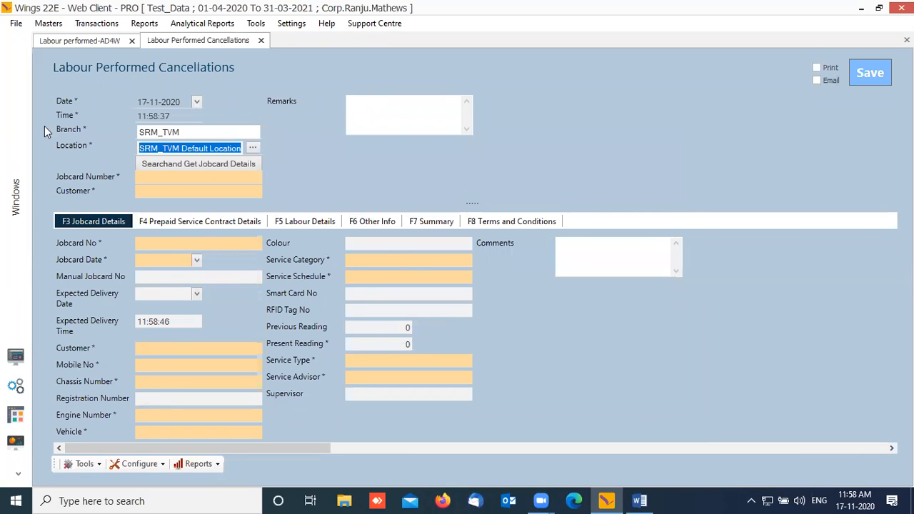
key(Tab)
Step: Search for 87 and load jobcard SRTVM20SJC 87 into the cancellation
click(201, 165)
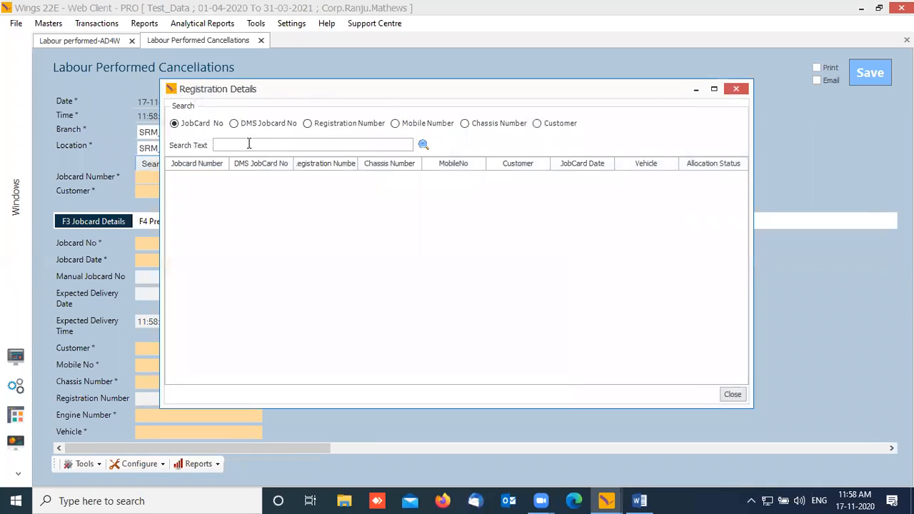
text(87)
click(423, 145)
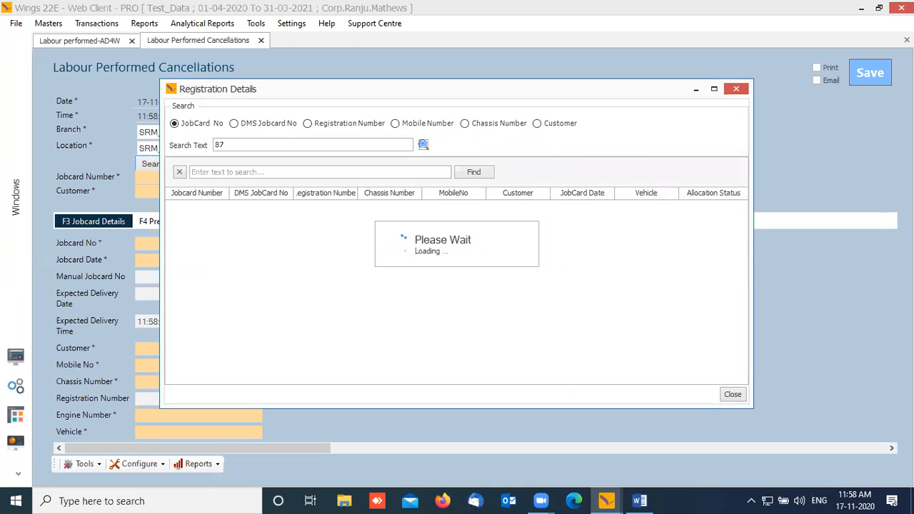
double_click(230, 192)
click(219, 223)
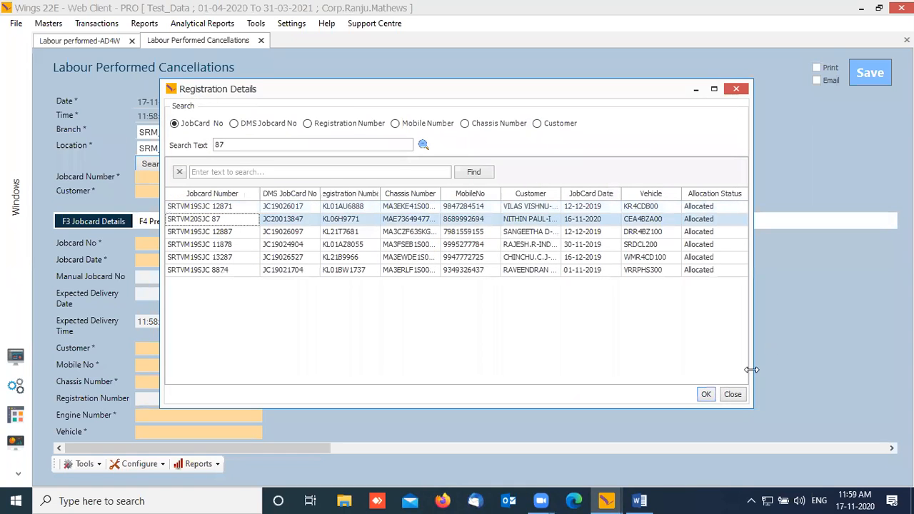
click(706, 395)
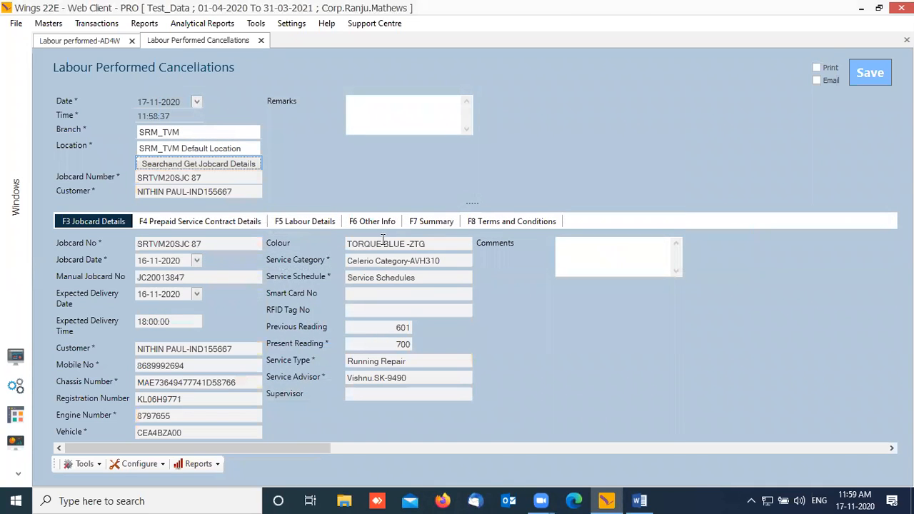
Step: On the labour lines grid, mark the wheel balancing labour as returned
click(326, 223)
drag(521, 447, 845, 410)
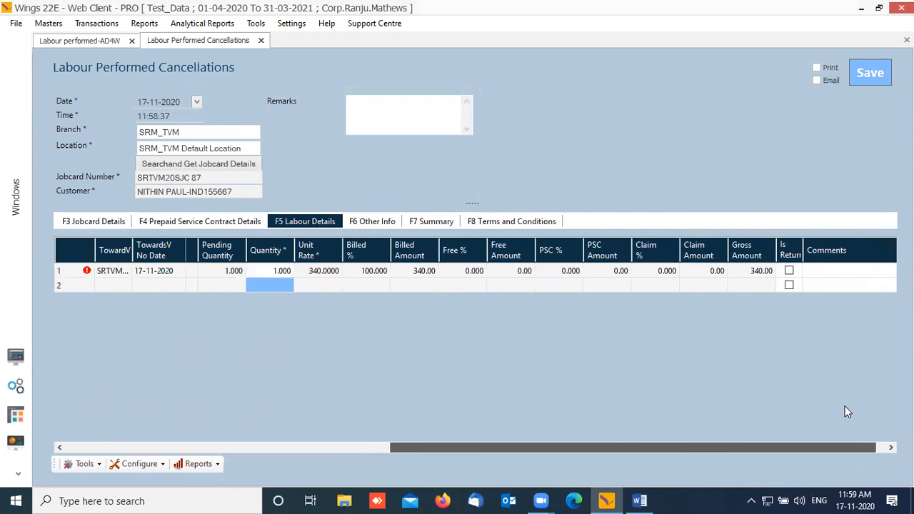
click(789, 271)
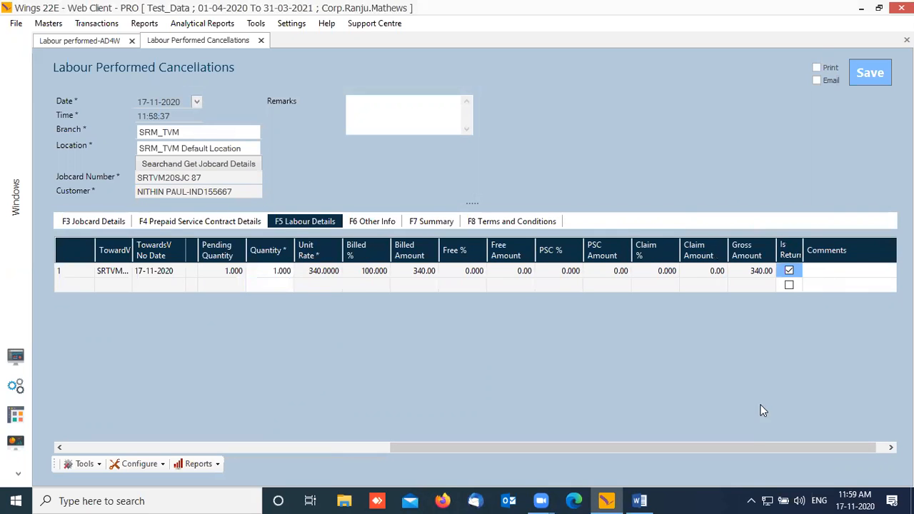
Step: Open and dismiss the labour row options, then close the Labour Performed Cancellations form
drag(745, 449, 396, 449)
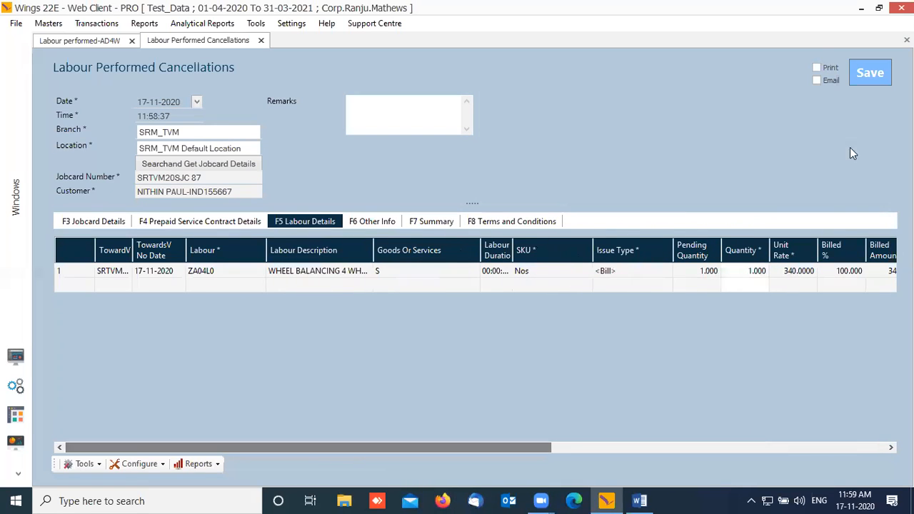
drag(415, 454, 795, 378)
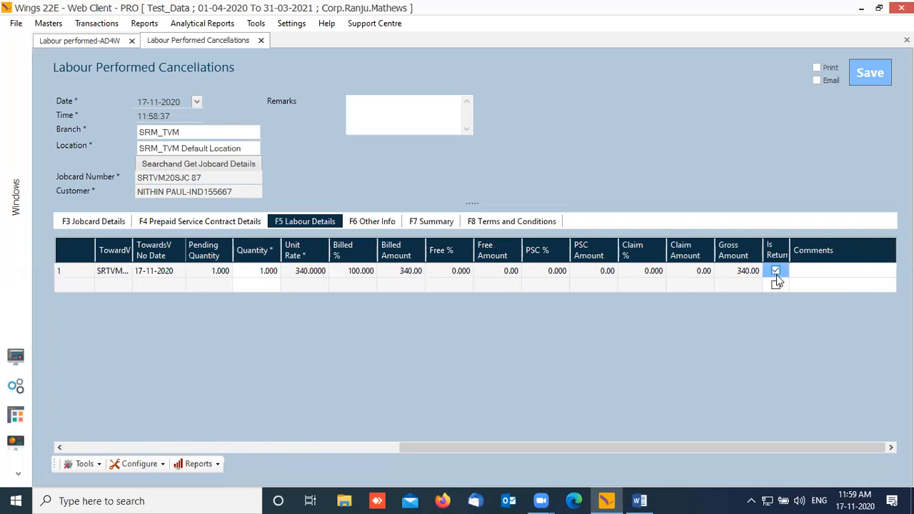
drag(498, 447, 128, 434)
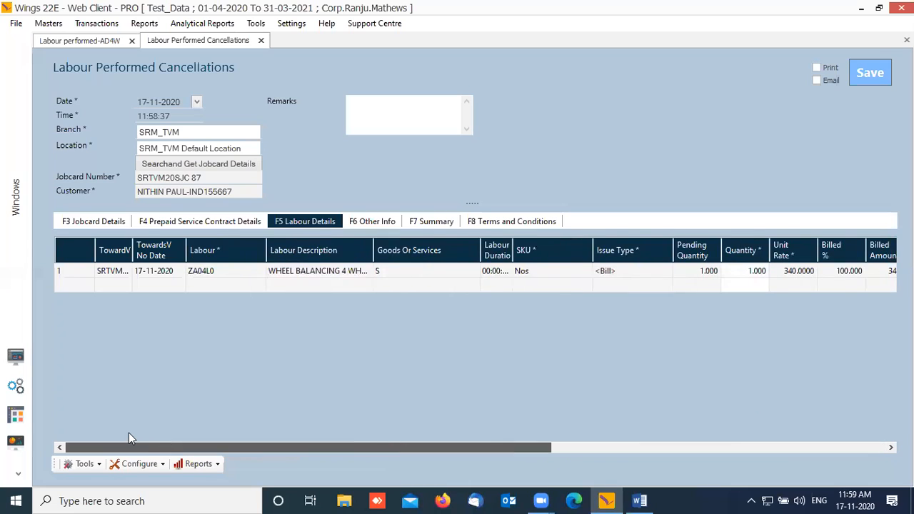
right_click(75, 291)
click(332, 355)
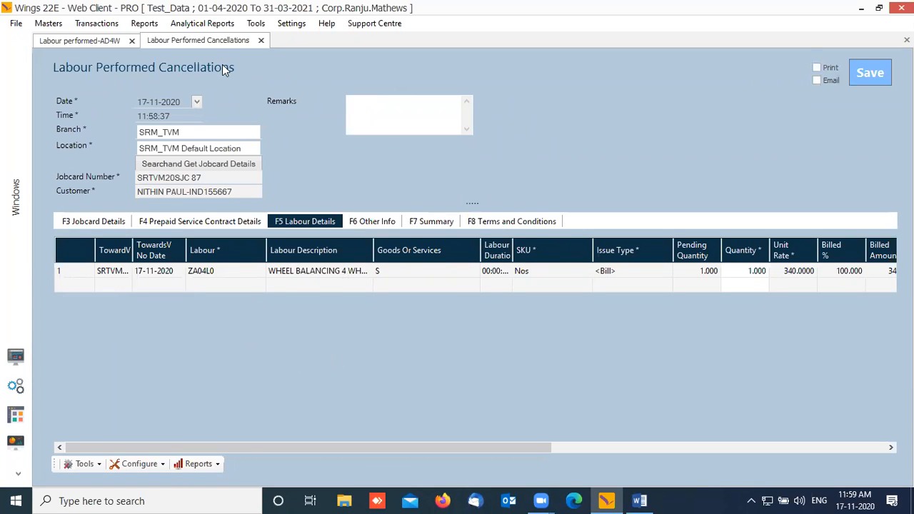
click(261, 40)
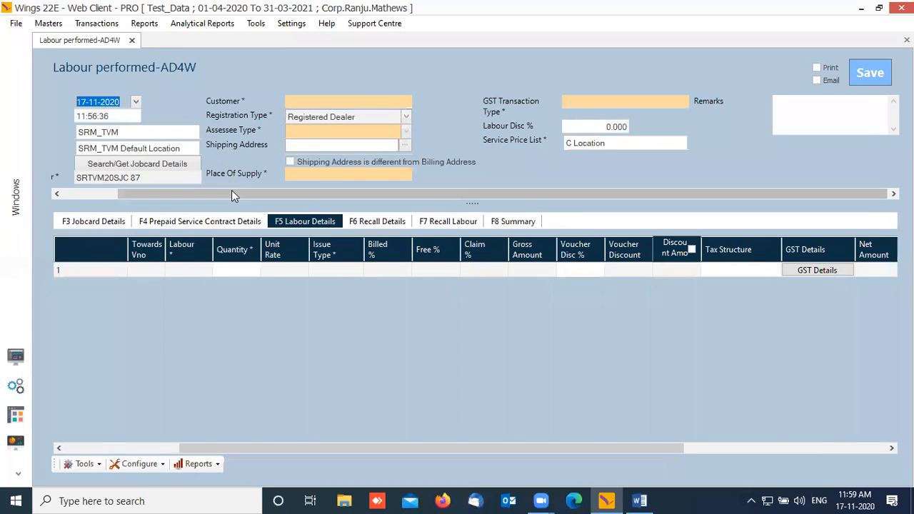
Step: Close the Labour performed-AD4W form and start a new Final Inspection from the Invoice tasks
drag(231, 191, 107, 200)
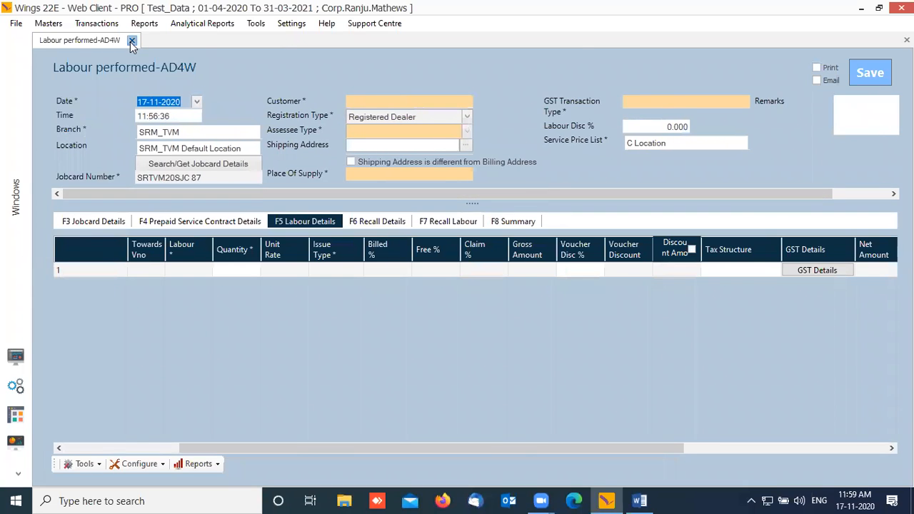
click(132, 40)
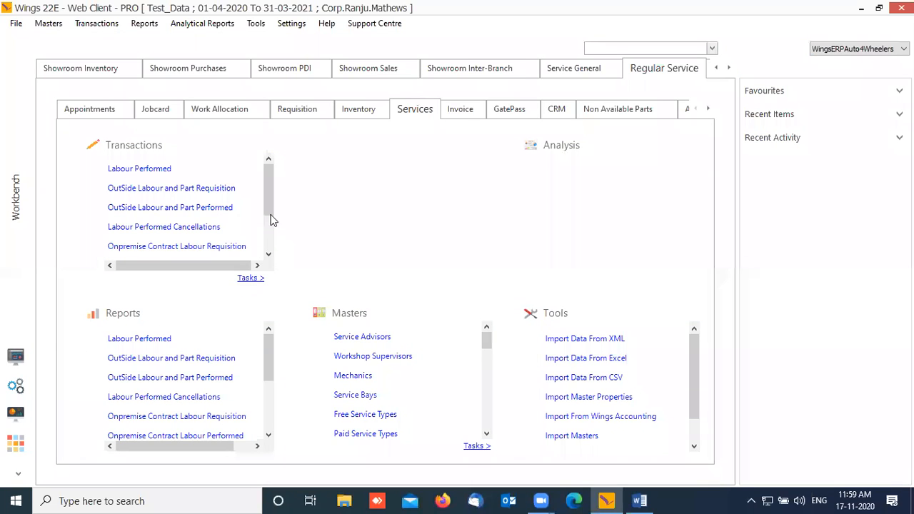
scroll(266, 412, down, 3)
scroll(267, 407, up, 3)
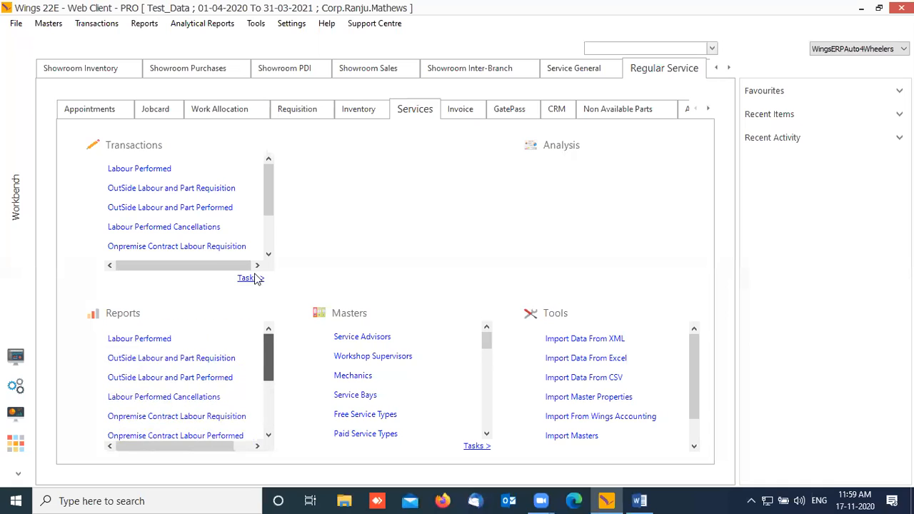
click(452, 109)
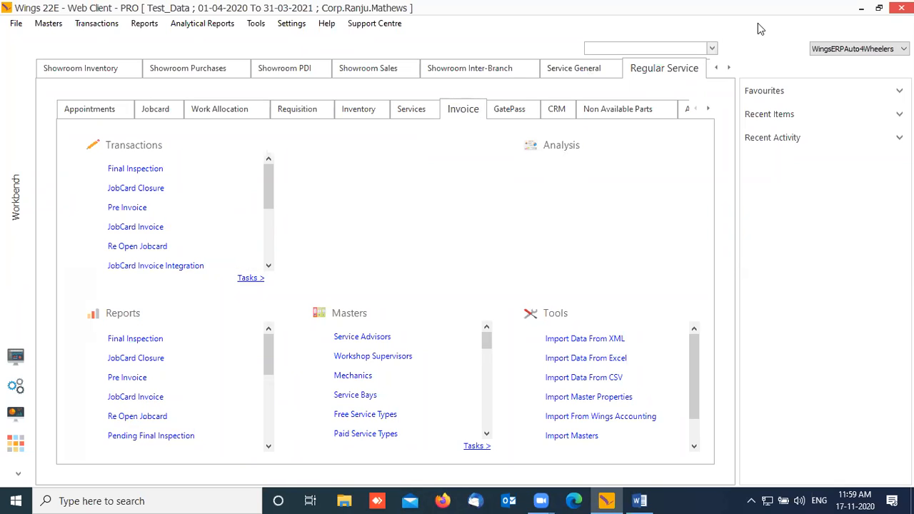
click(260, 172)
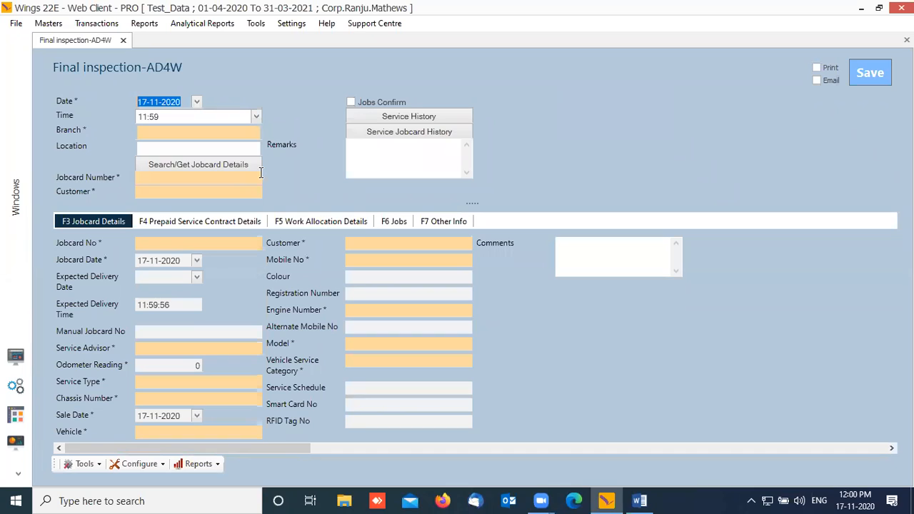
Step: Set the inspection branch to SRM_TVM and accept its default location
key(Tab)
key(Tab)
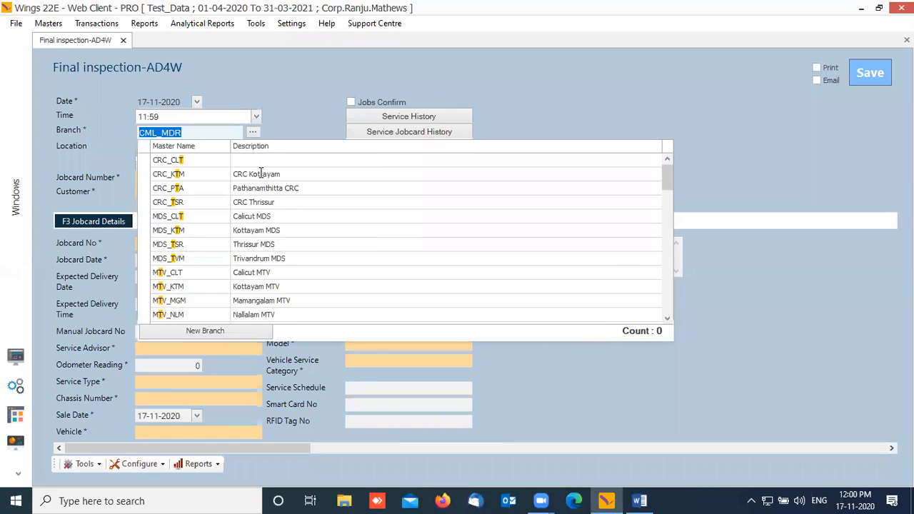
text(TVM)
key(Down)
key(Down)
key(Down)
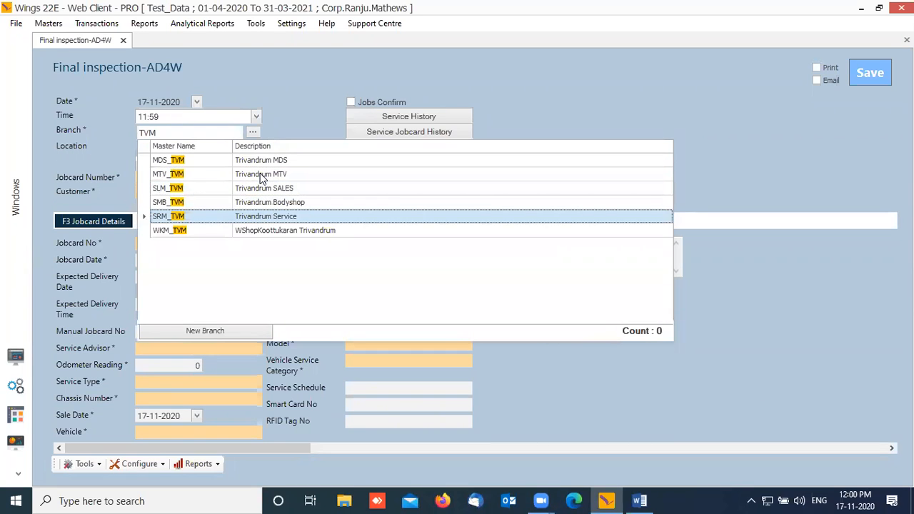
key(Return)
key(Return)
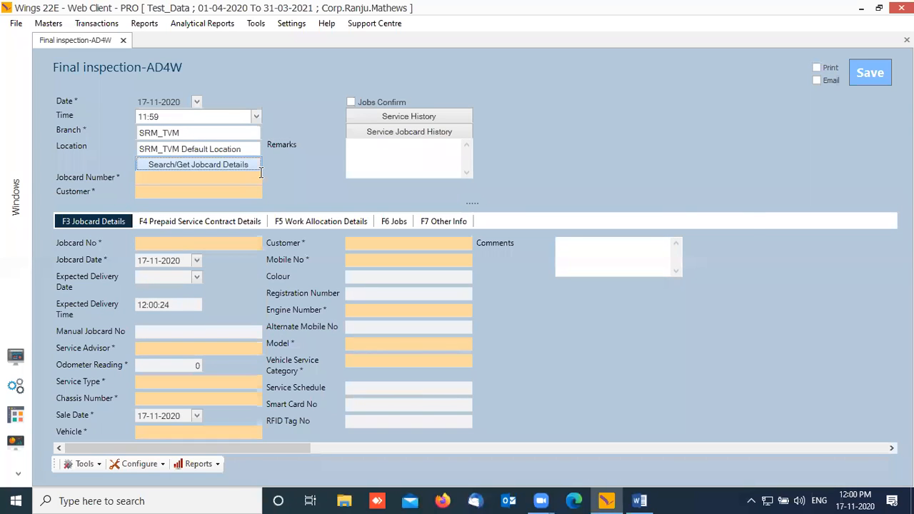
key(Return)
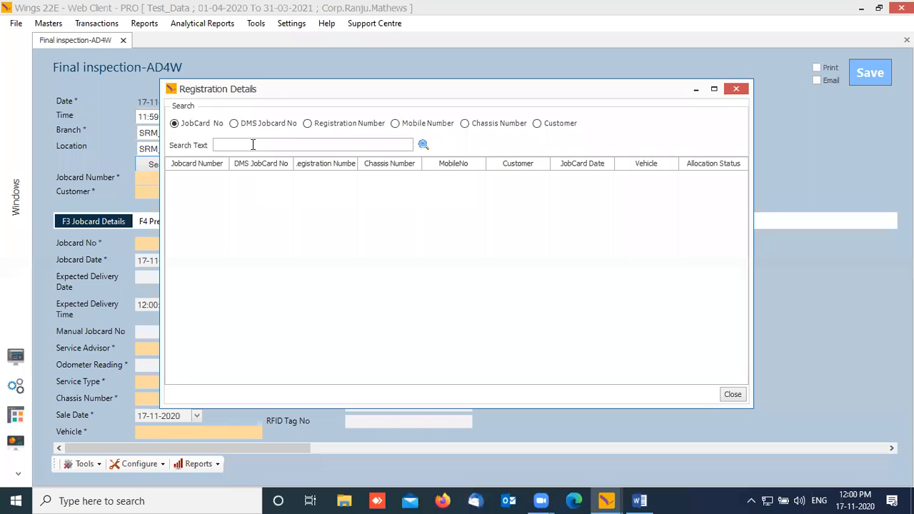
Step: Search jobcard 87 and load SRTVM20SJC 87 with its vehicle details
text(87)
click(423, 144)
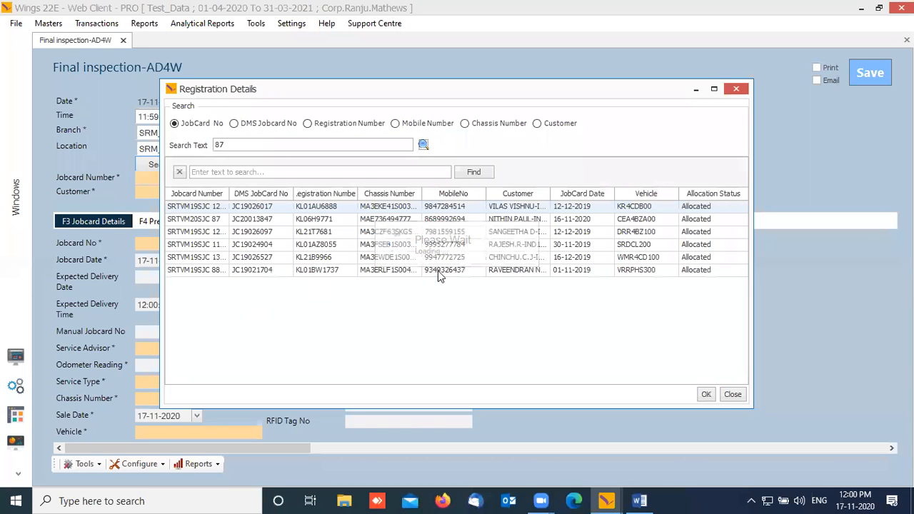
click(218, 220)
click(705, 396)
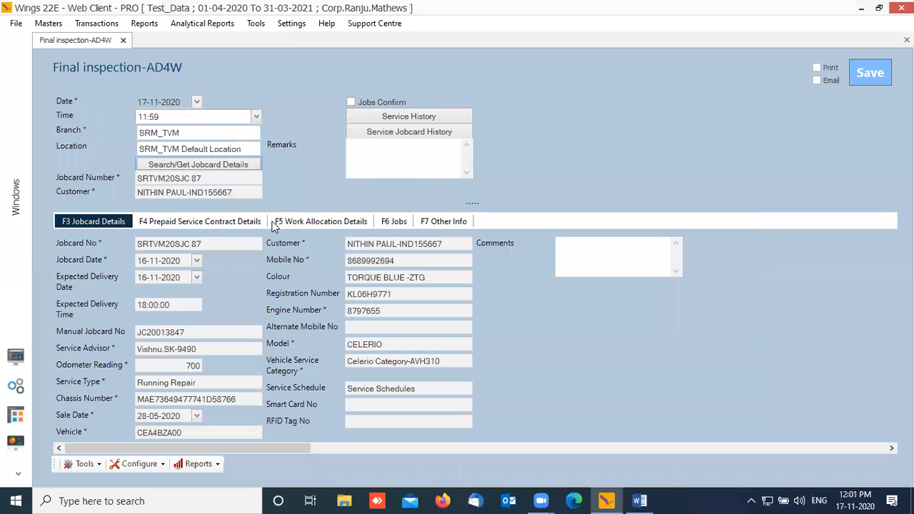
Step: Review the prepaid service contract and work allocation details of the jobcard
click(215, 226)
click(294, 222)
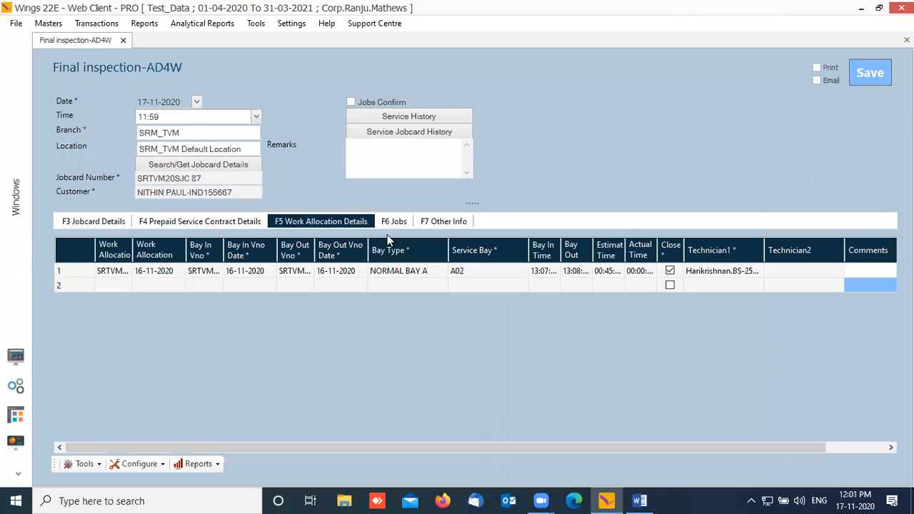
drag(588, 453, 814, 435)
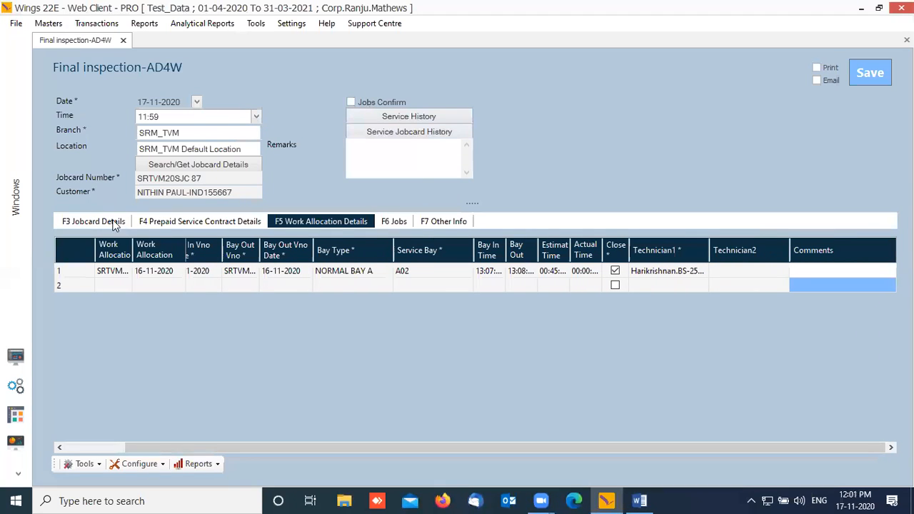
click(113, 223)
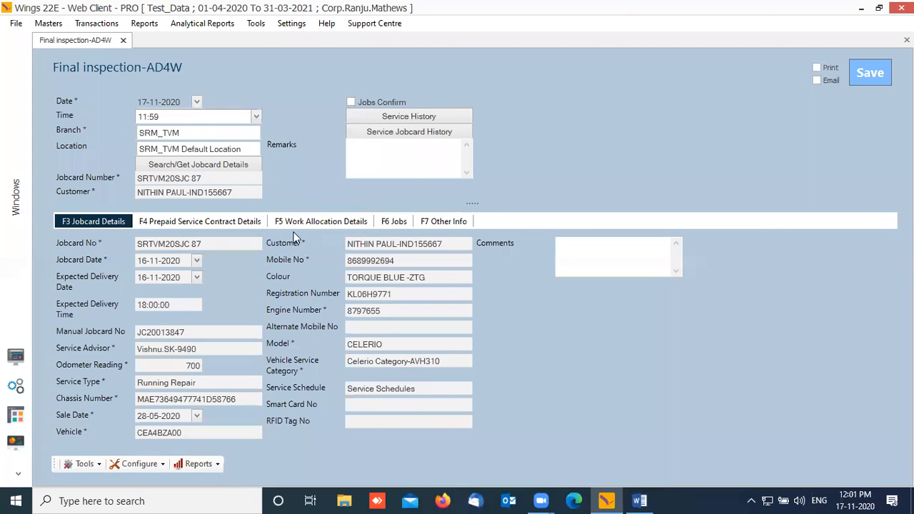
Step: In the jobs list, mark AC GAS LEAKAGE completed and NOISE FROM EXHAUST not done
click(396, 222)
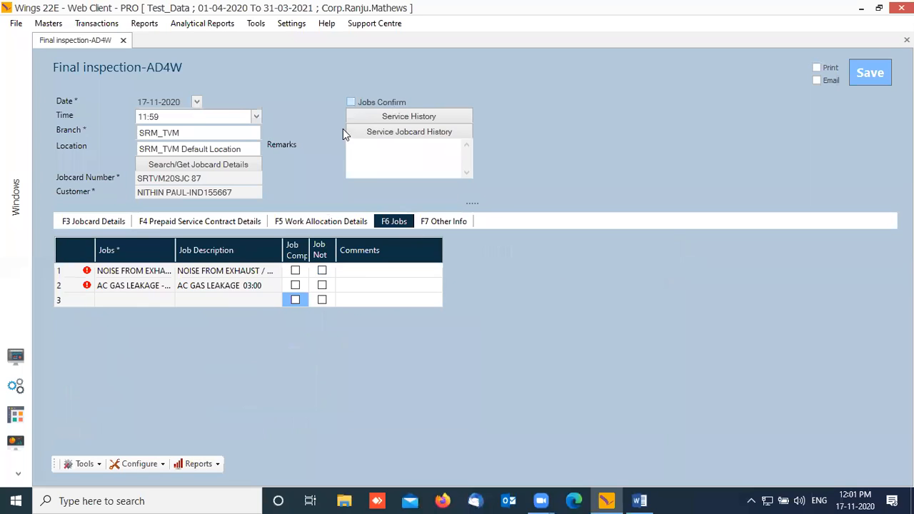
click(295, 273)
click(295, 286)
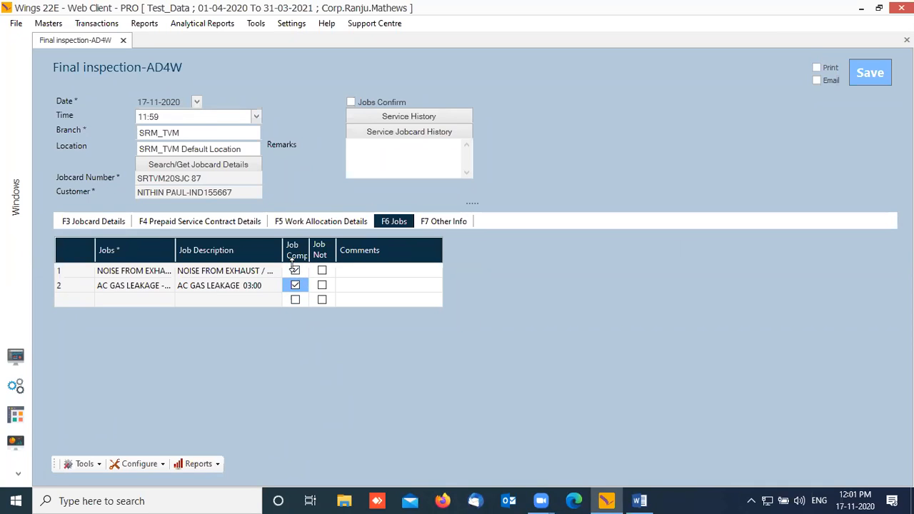
click(297, 274)
click(322, 270)
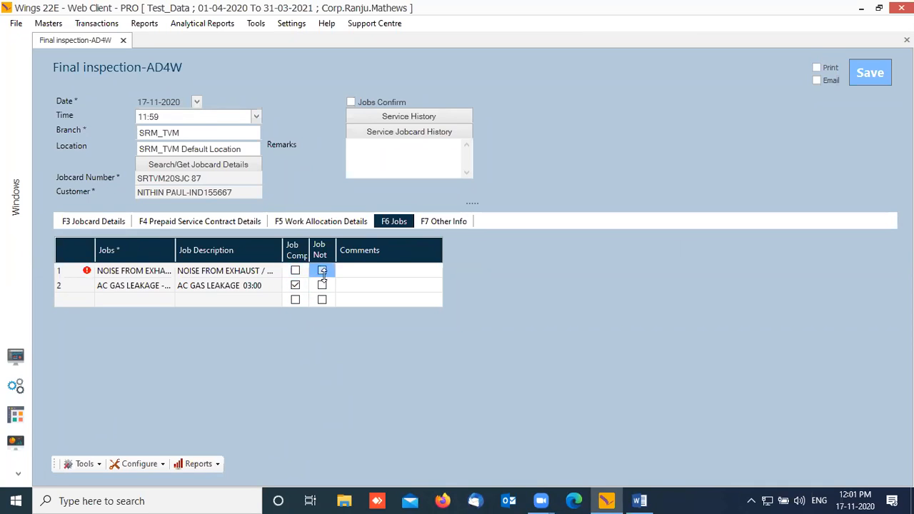
click(361, 272)
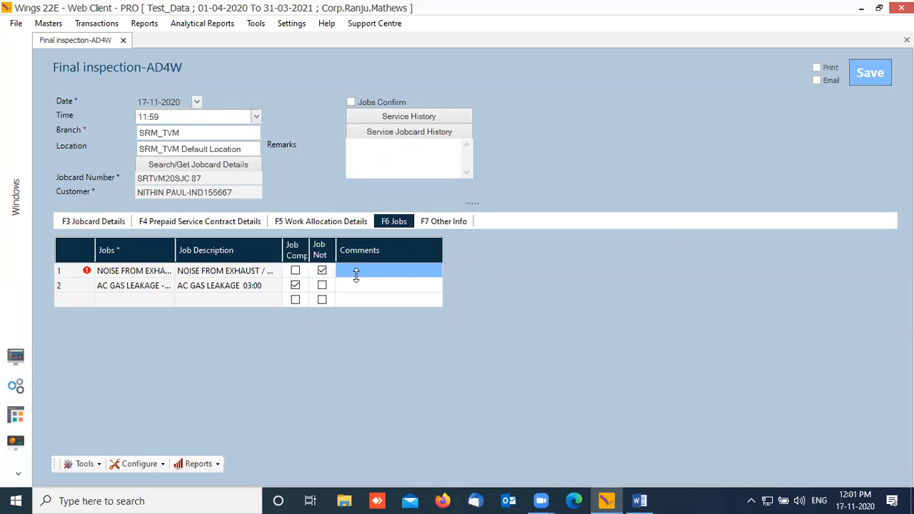
Step: Enter the comment DD on the NOISE FROM EXHAUST job
click(356, 271)
click(299, 282)
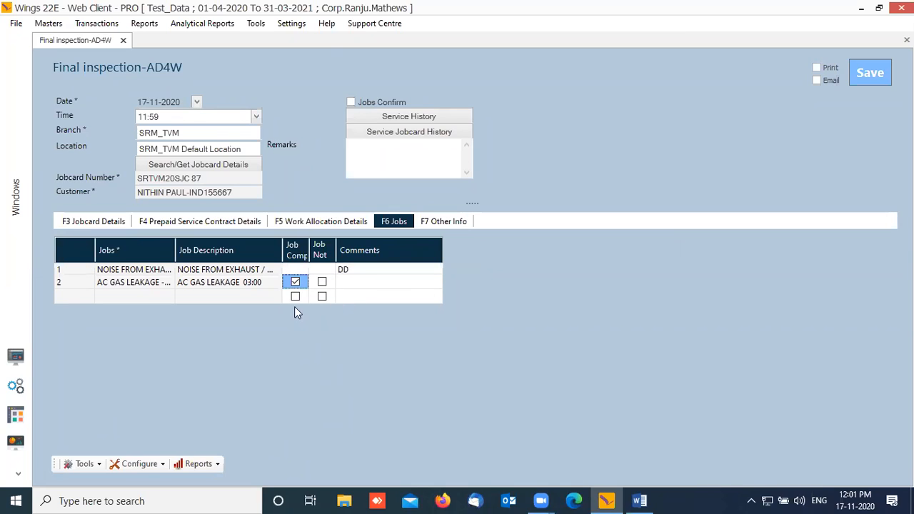
click(322, 272)
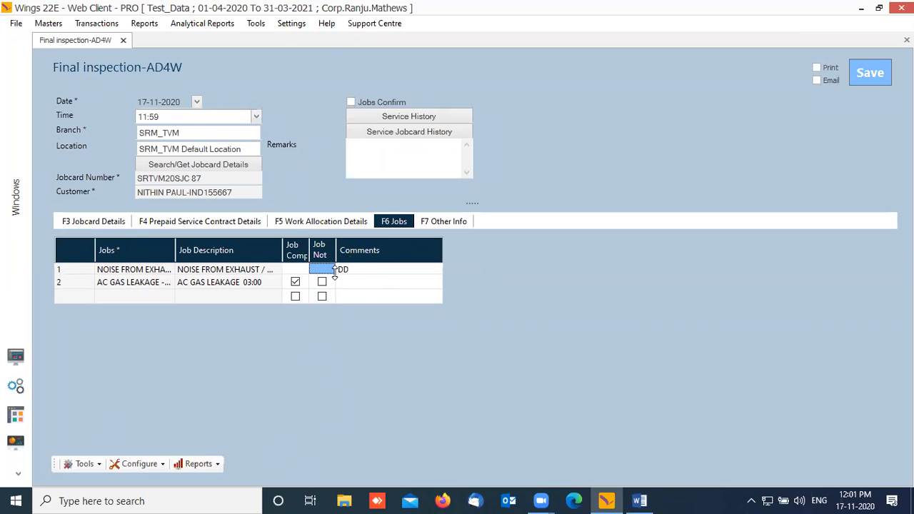
click(321, 283)
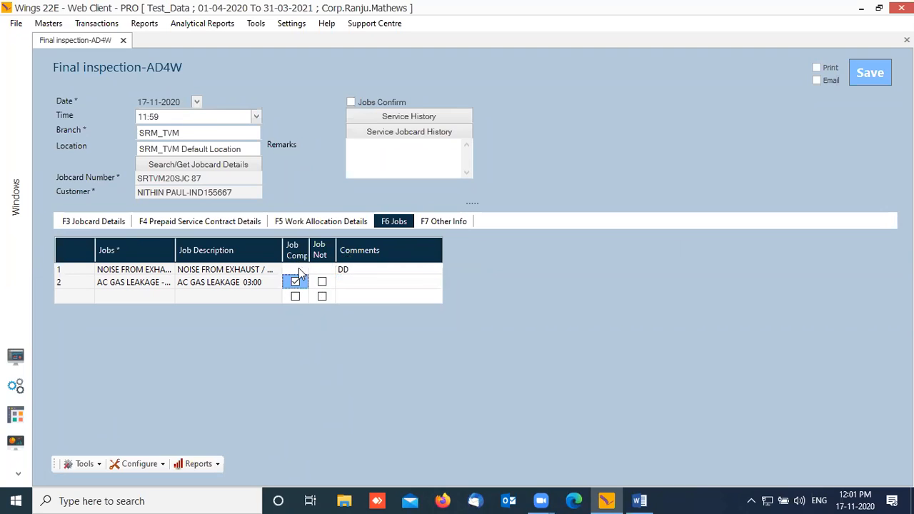
click(298, 270)
Step: Mark both jobs completed and tick Jobs Confirm on the inspection
click(351, 102)
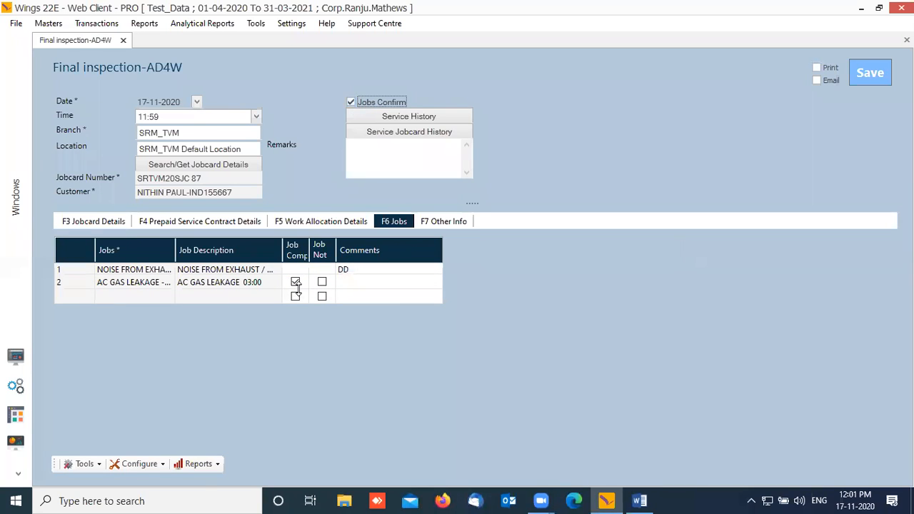
click(263, 275)
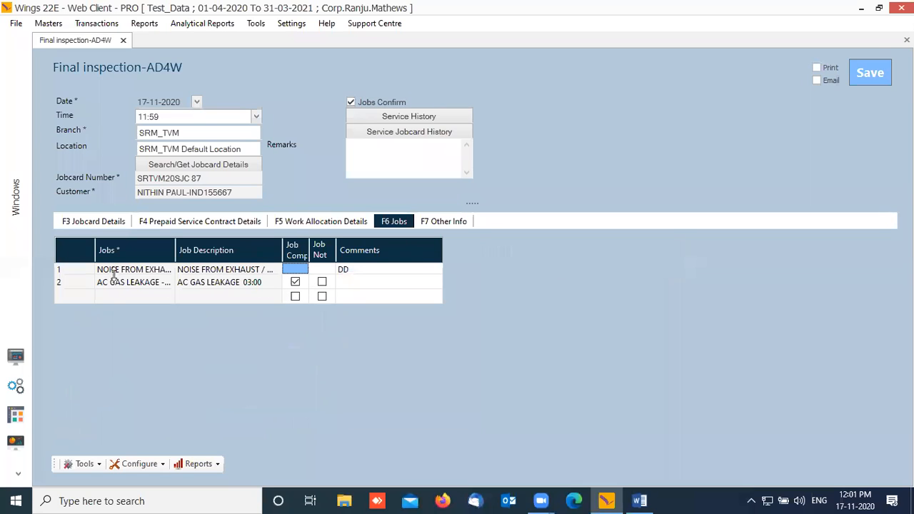
click(375, 307)
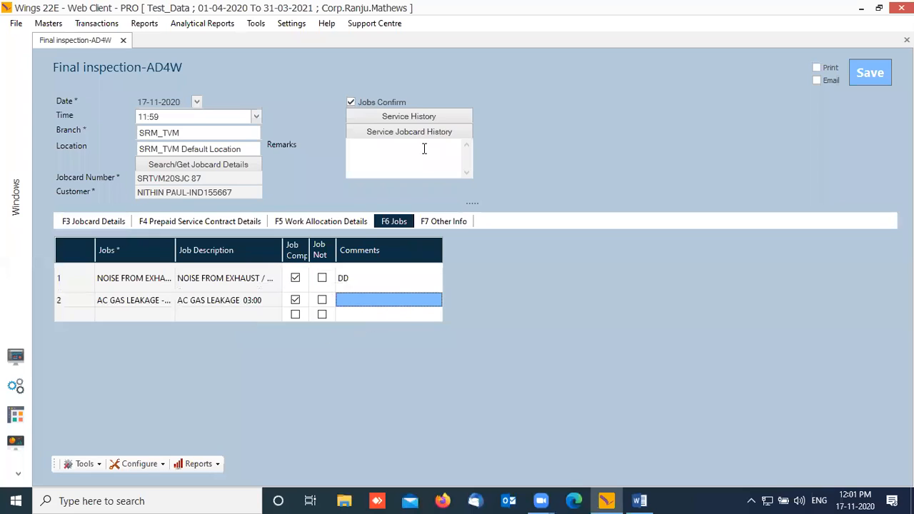
click(374, 100)
click(365, 105)
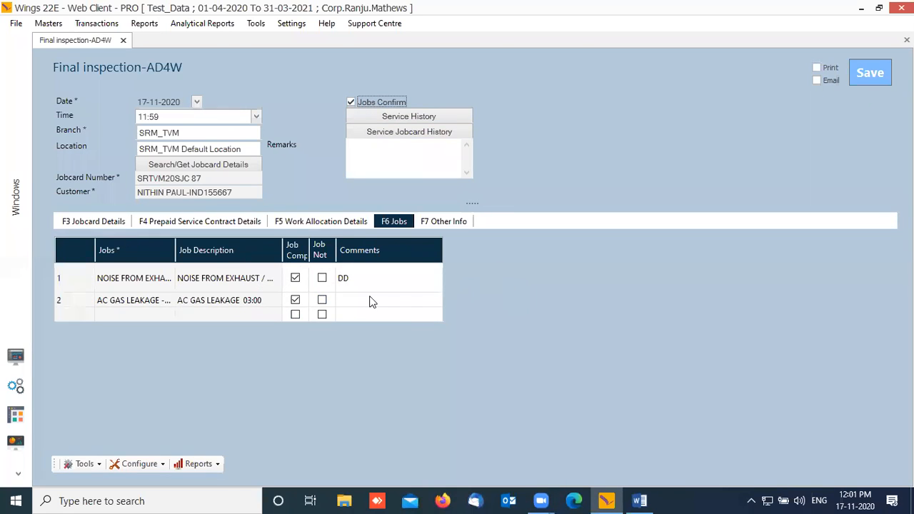
click(296, 278)
click(319, 279)
click(322, 279)
click(295, 279)
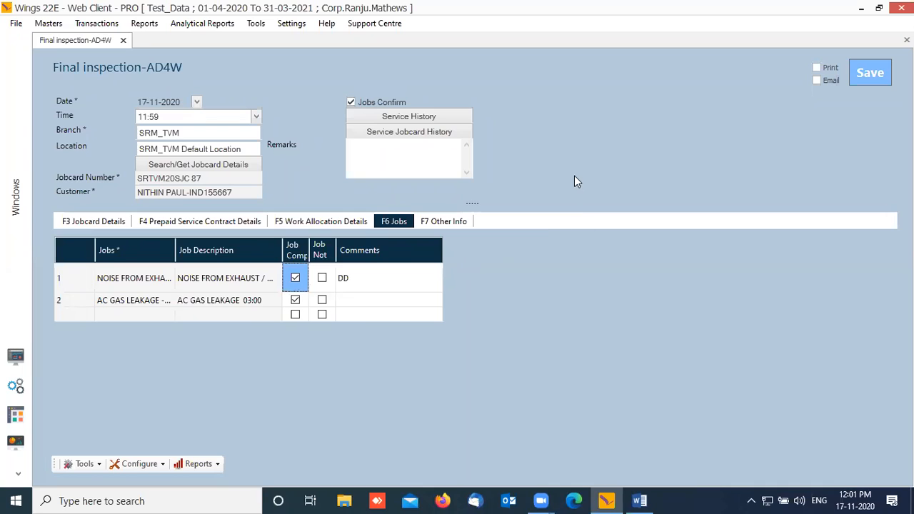
click(381, 104)
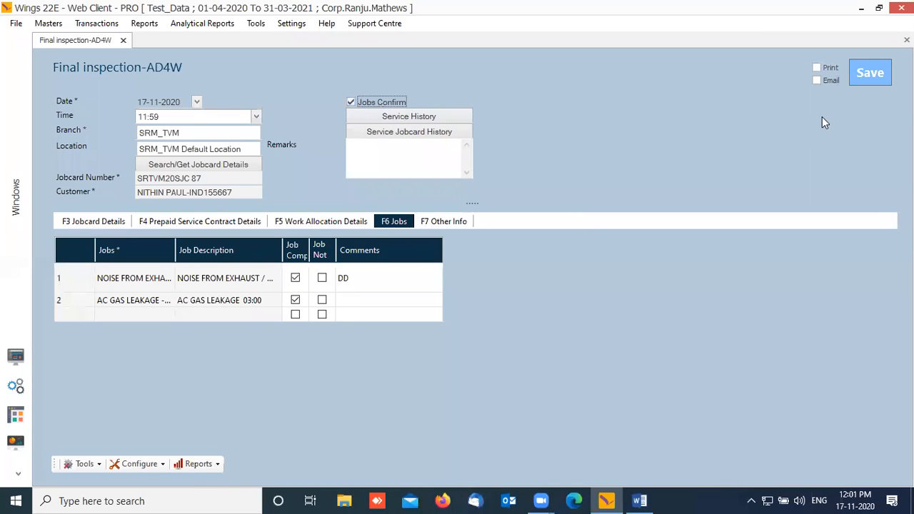
Step: Save the final inspection, acknowledge the Transaction saved message, and close the form
click(870, 80)
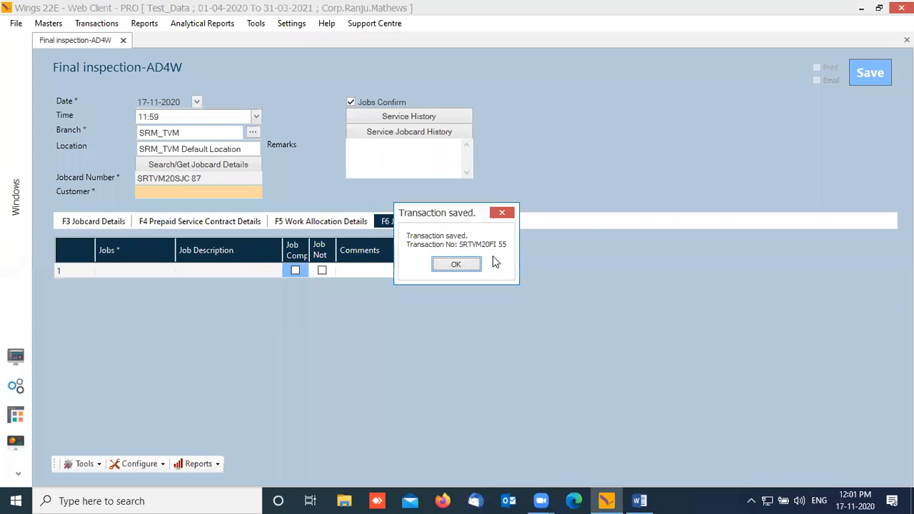
click(459, 266)
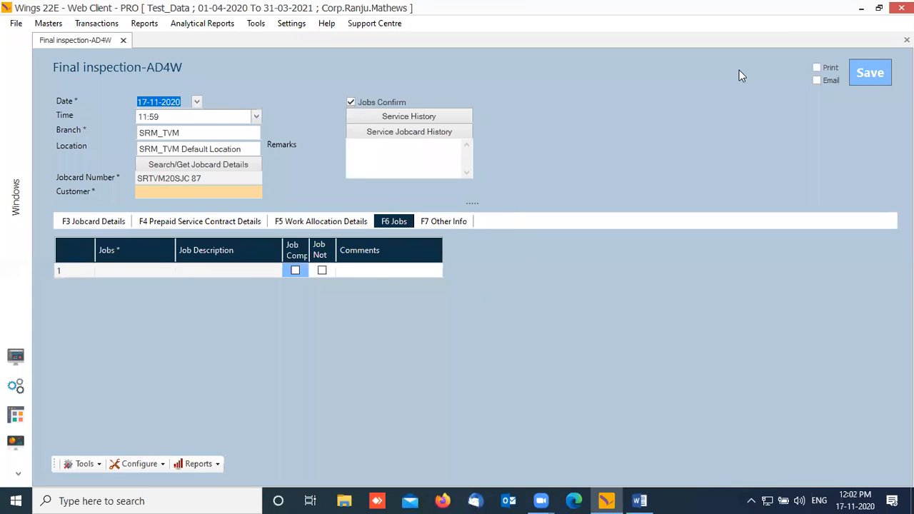
click(907, 40)
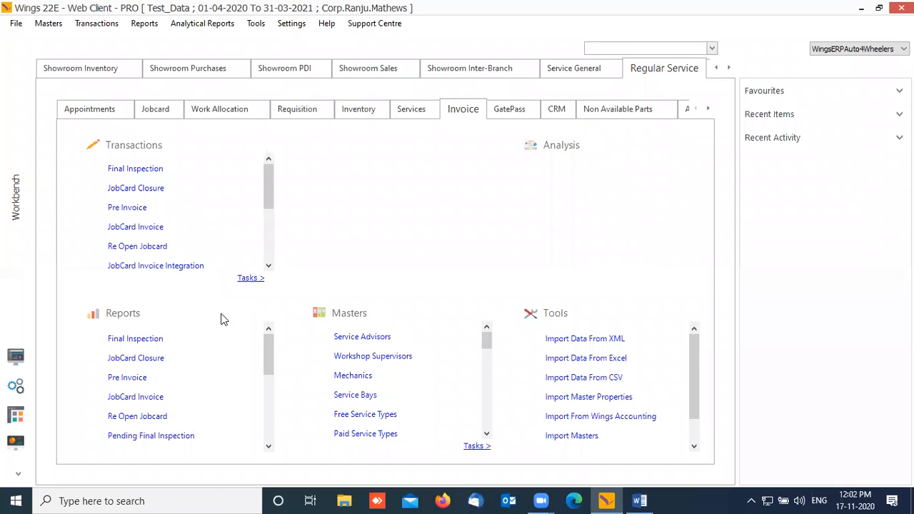
Step: Start a new JobCard Closure with branch SRM_TVM and its default location
click(144, 191)
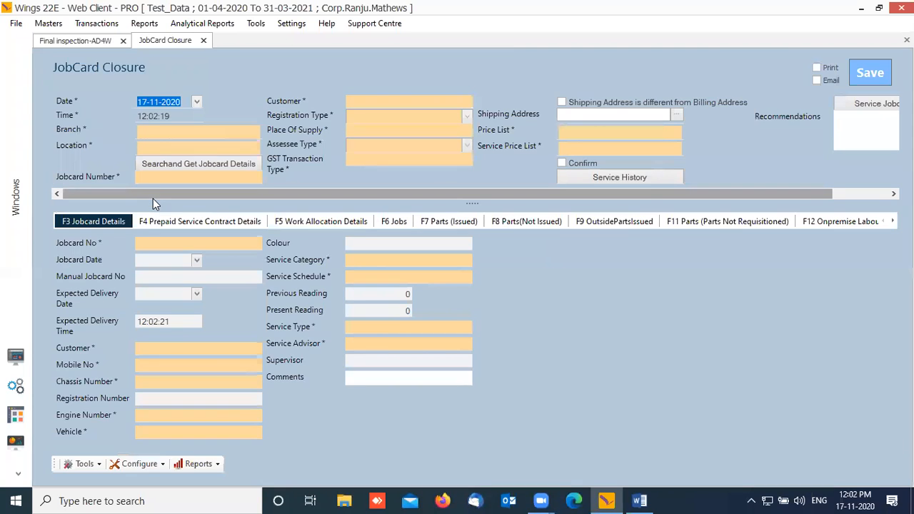
key(Tab)
key(Tab)
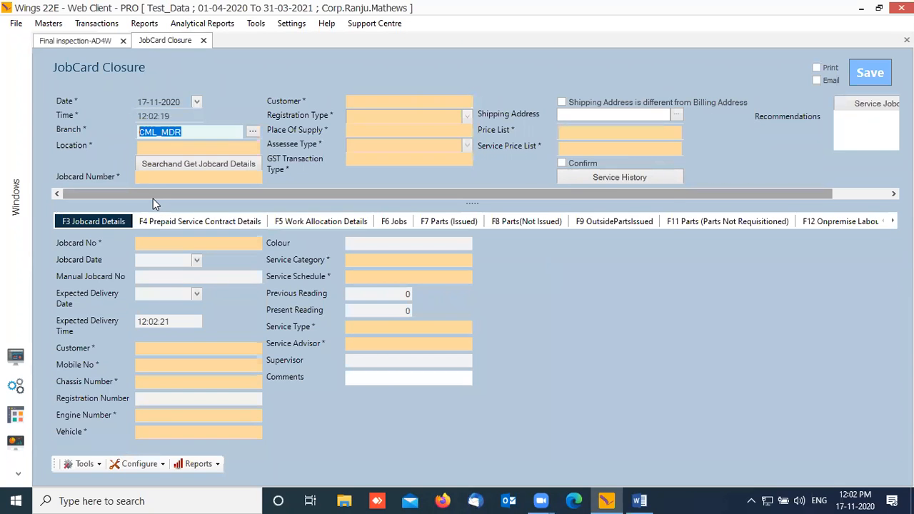
text(SRM-)
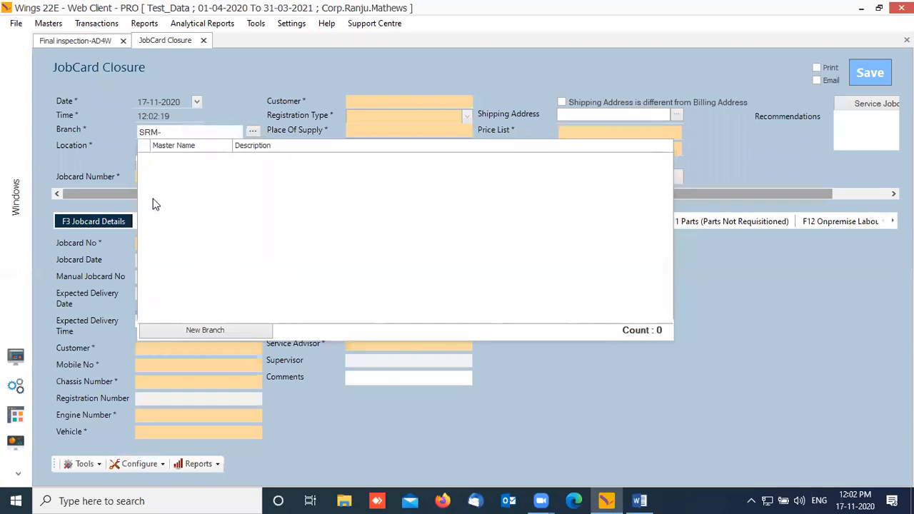
key(BackSpace)
key(BackSpace)
text(_TVM)
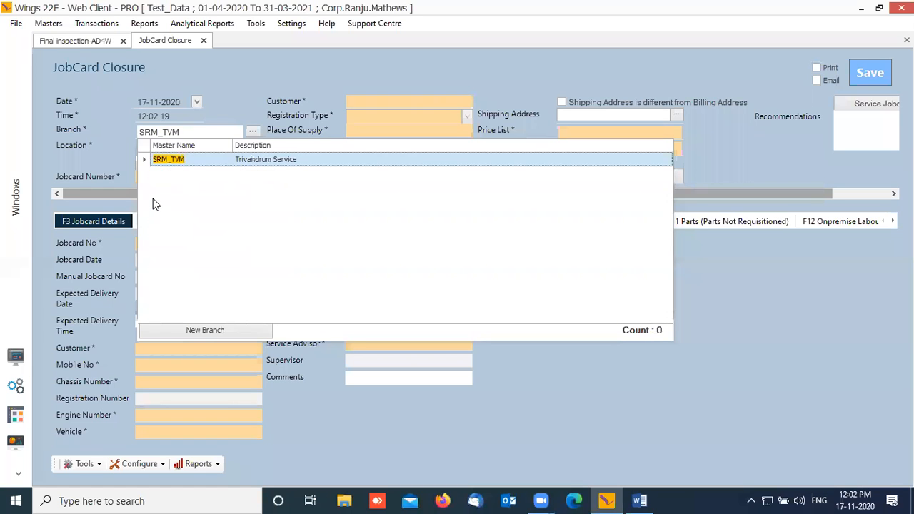
key(Return)
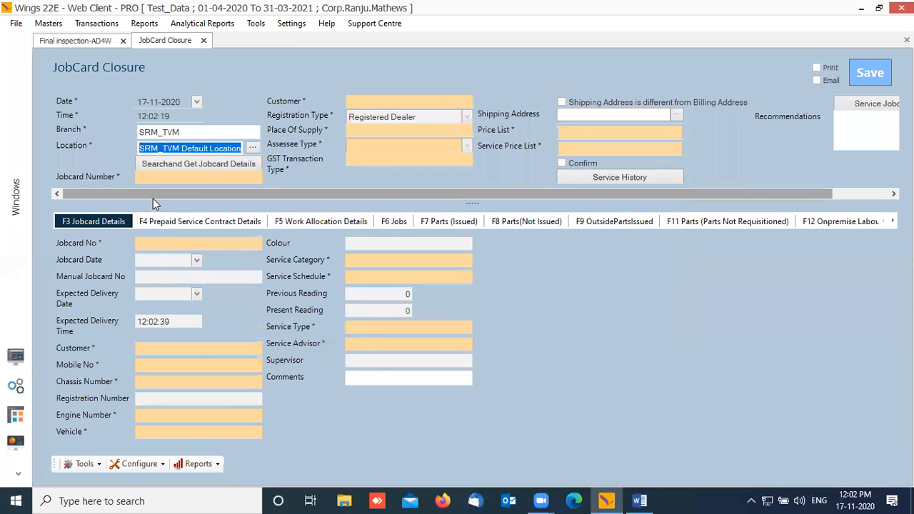
click(199, 164)
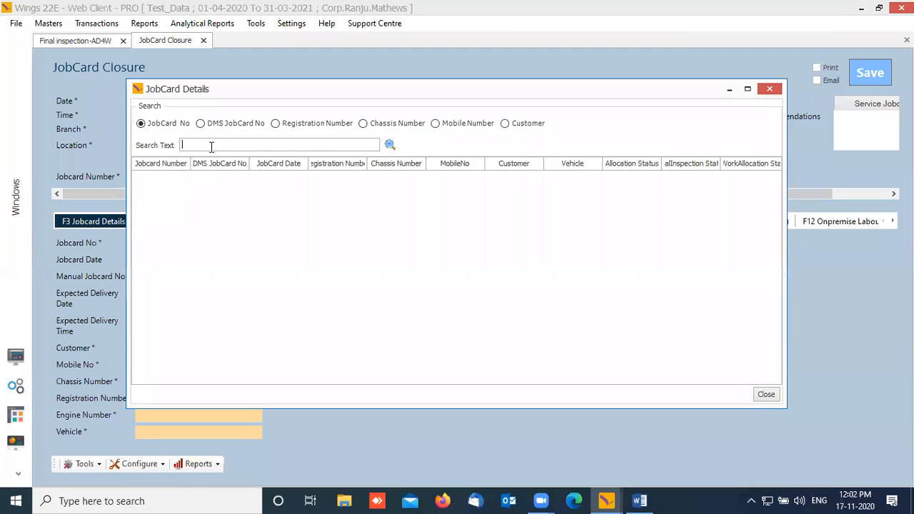
Step: Search jobcard 87 and load SRTVM20SJC 87 into the closure form
text(87)
key(Return)
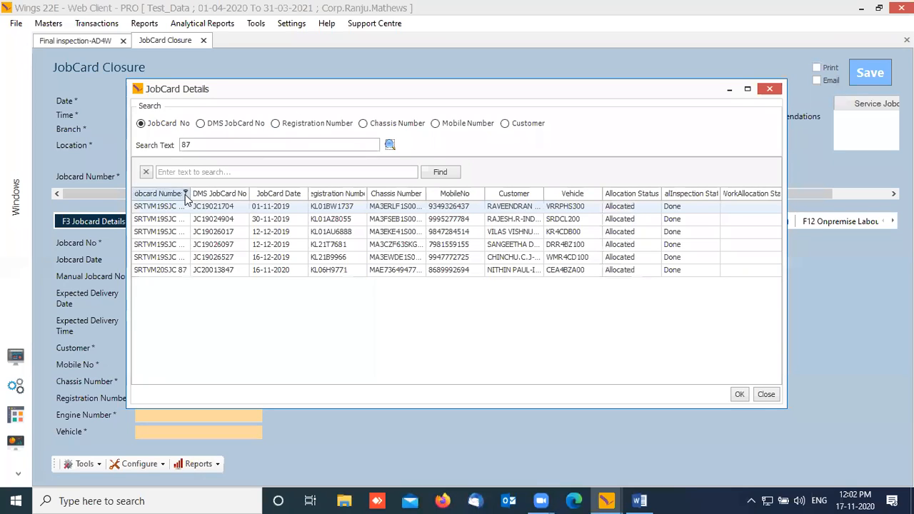
drag(192, 194, 252, 197)
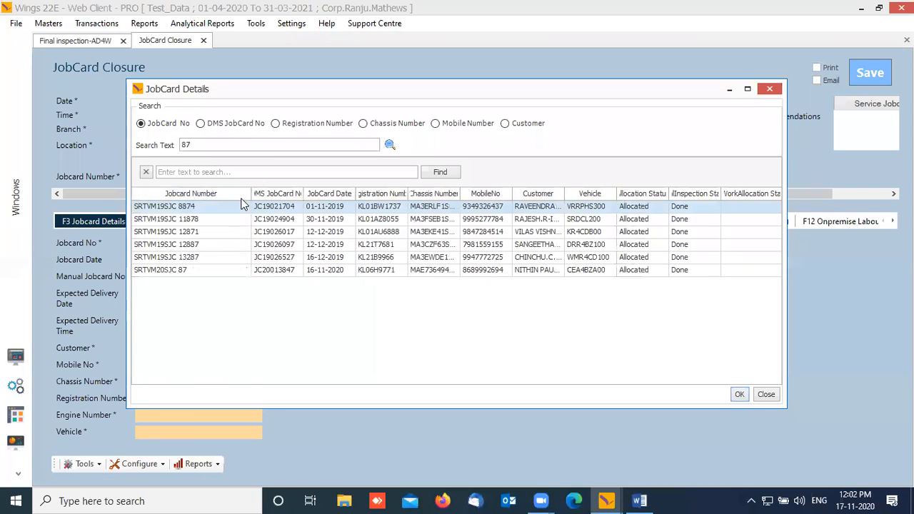
click(185, 275)
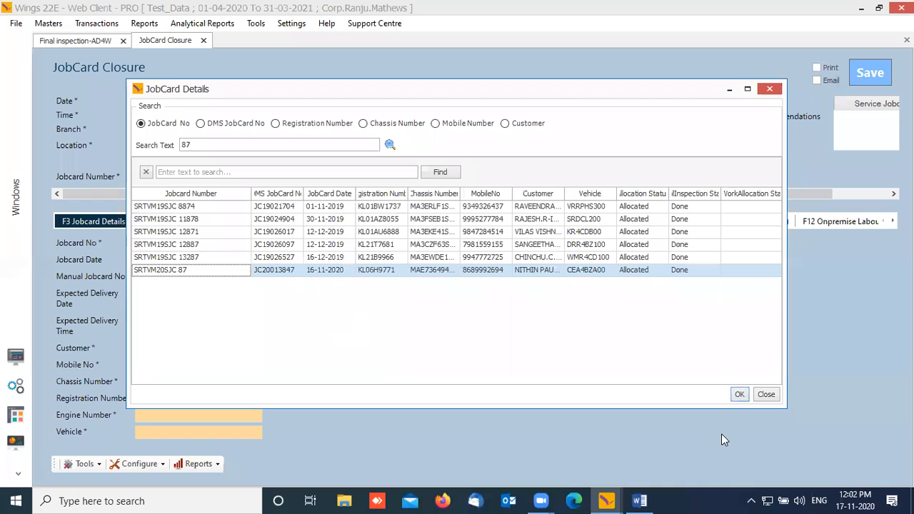
click(739, 397)
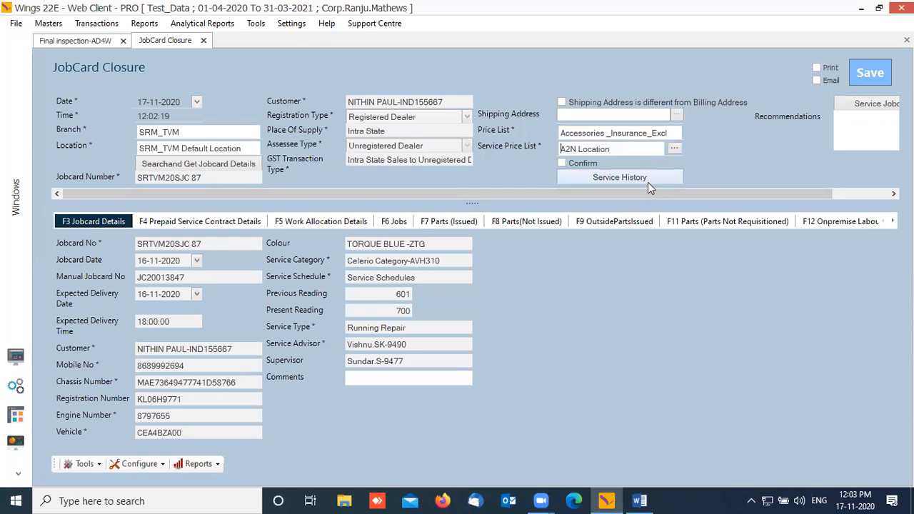
Step: Review the prepaid contract, work allocation, jobs and issued parts sections
key(Tab)
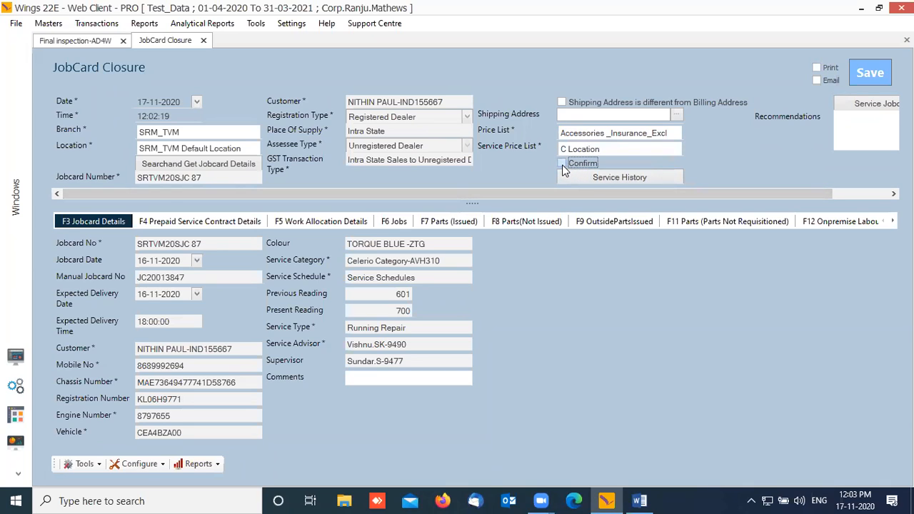
drag(793, 193, 850, 193)
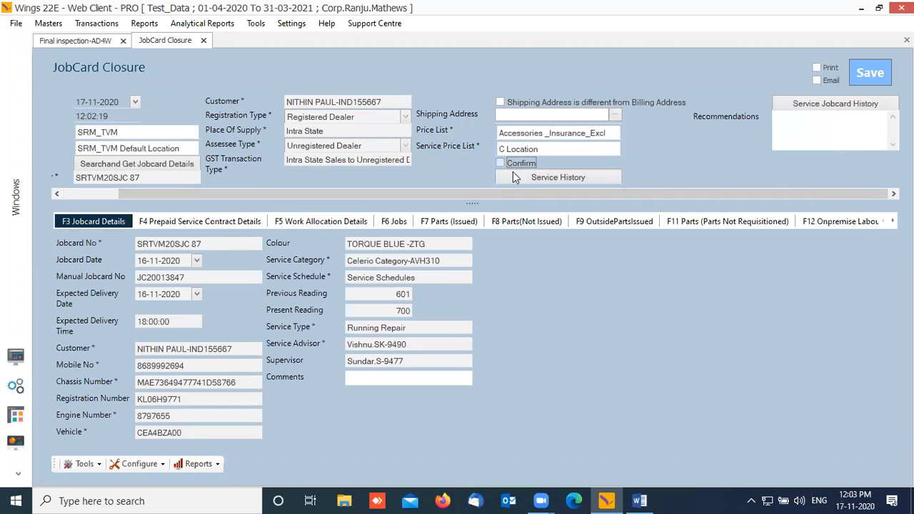
click(227, 221)
click(318, 223)
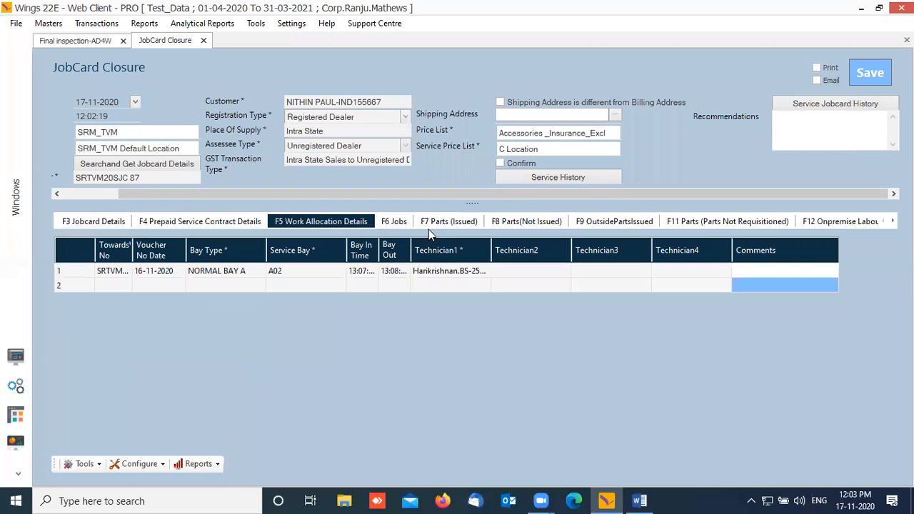
click(394, 222)
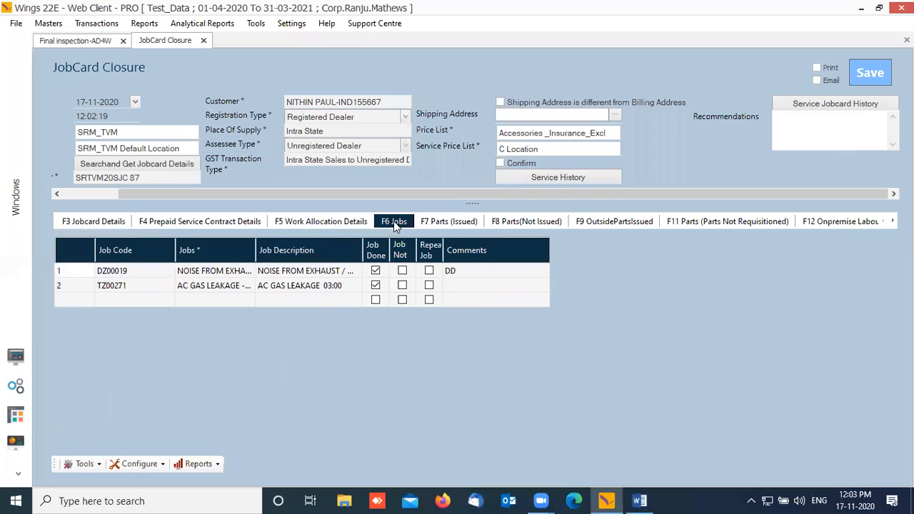
click(451, 222)
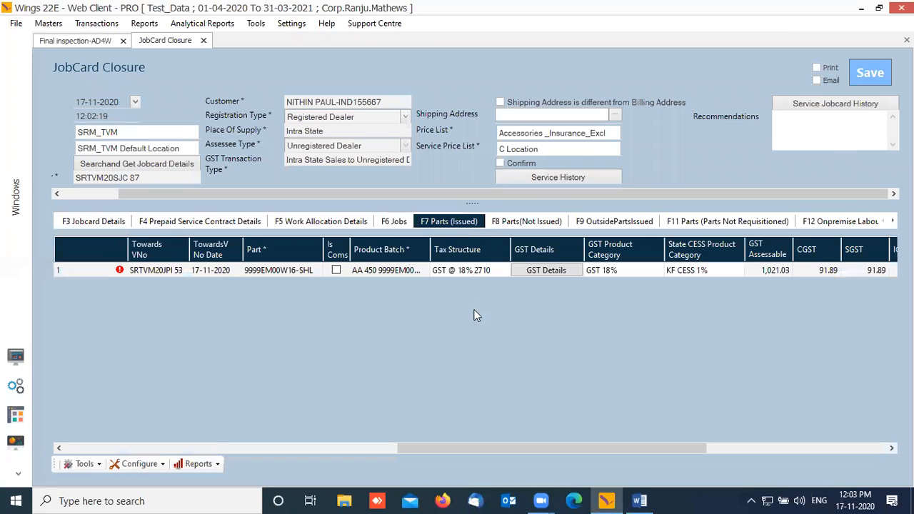
Step: Check the remaining parts and labour sections, ending on issued labour ZA04L0 at 340.00
drag(428, 449, 655, 453)
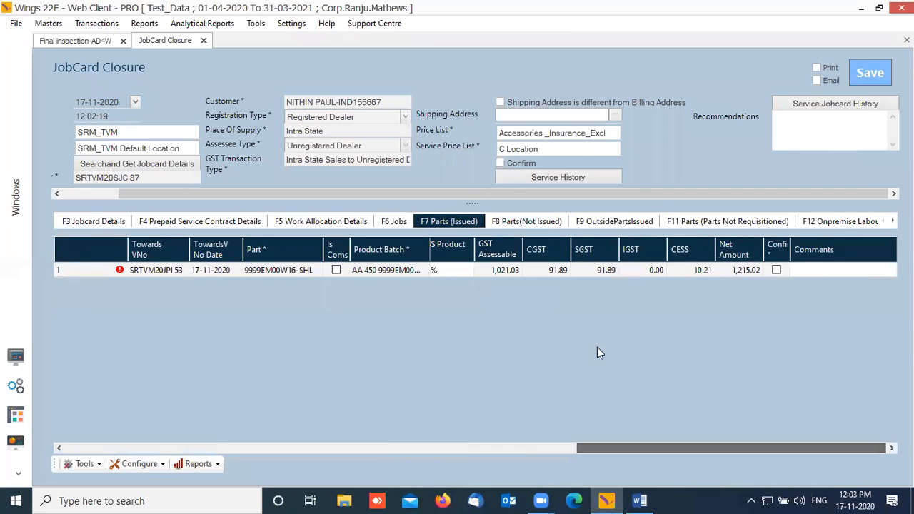
click(527, 222)
click(615, 223)
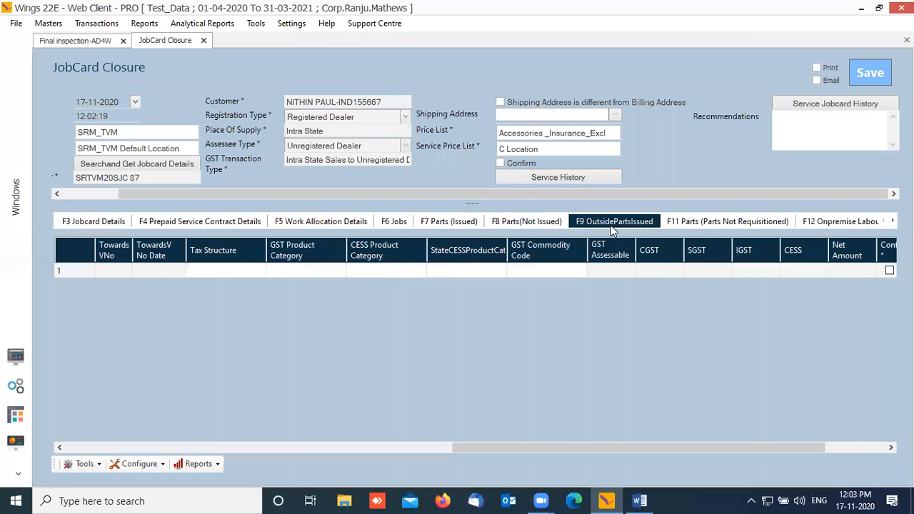
click(706, 223)
click(827, 222)
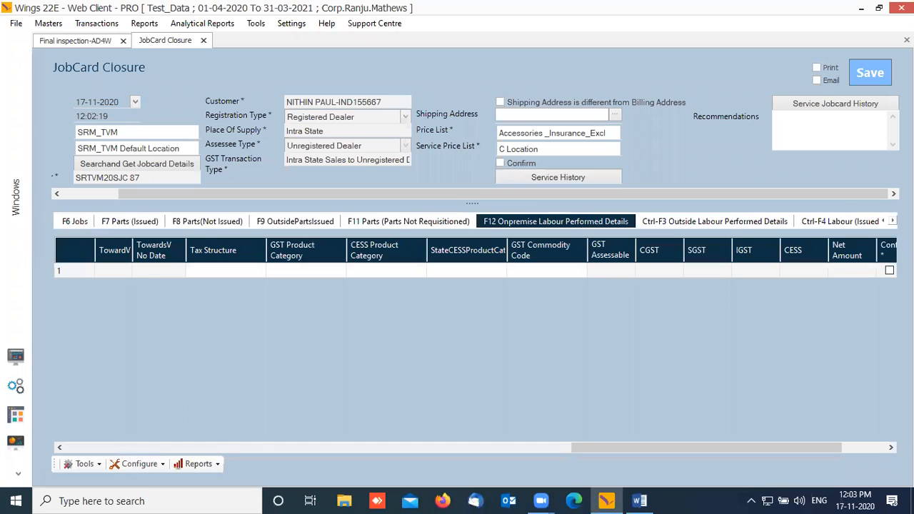
click(736, 222)
click(821, 223)
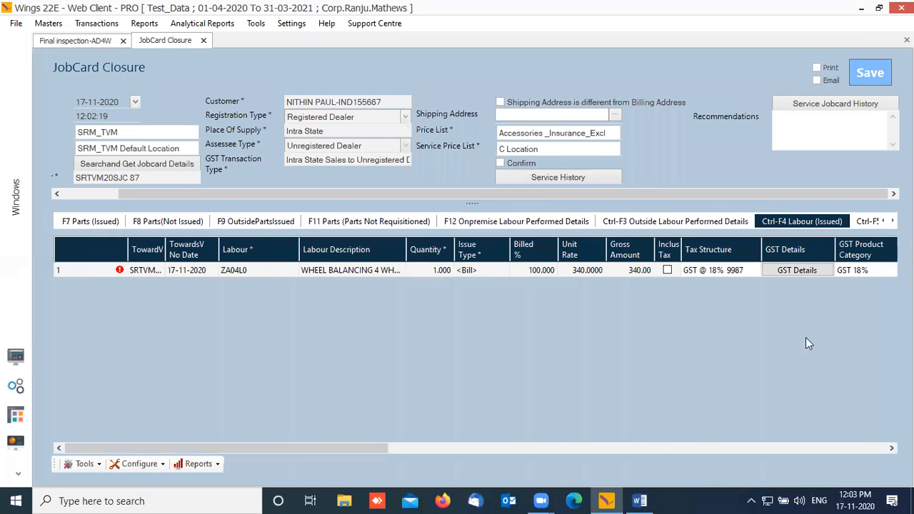
Step: Confirm the issued labour line and step back through the parts sections to issued parts
drag(358, 449, 863, 441)
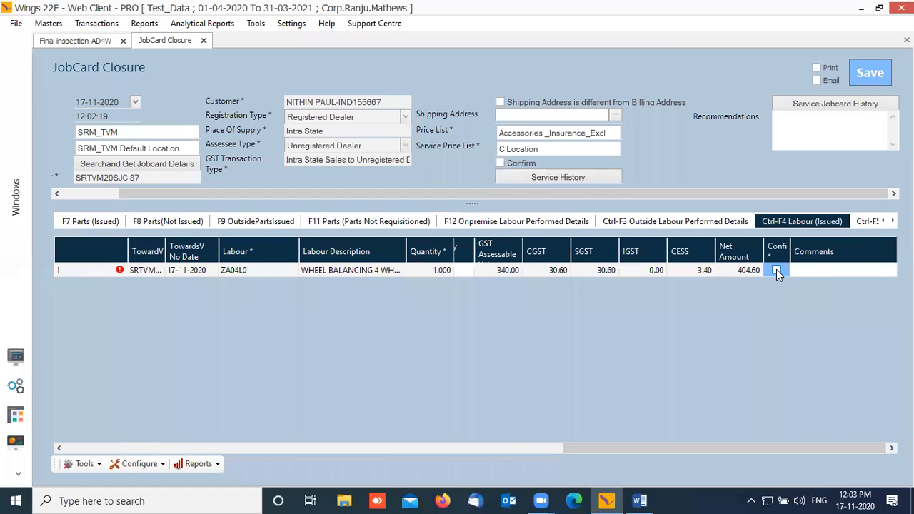
click(501, 163)
click(402, 221)
click(270, 223)
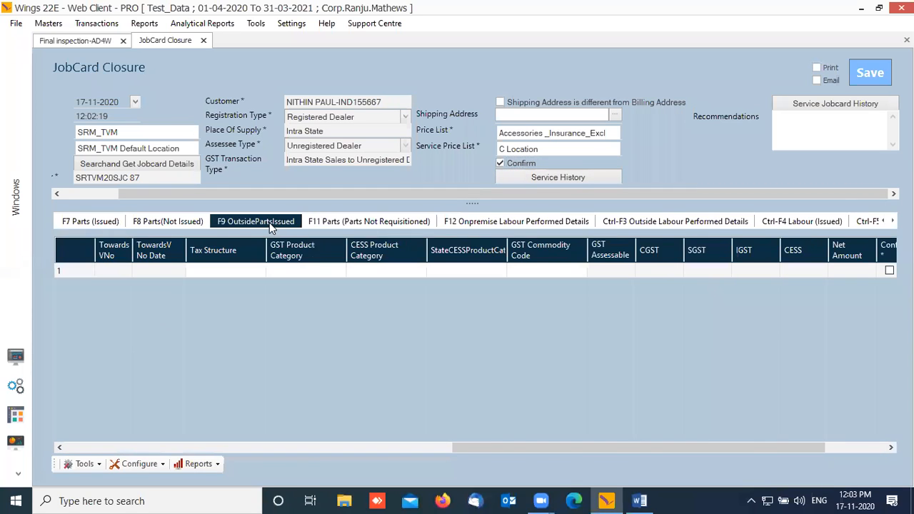
click(189, 223)
click(96, 222)
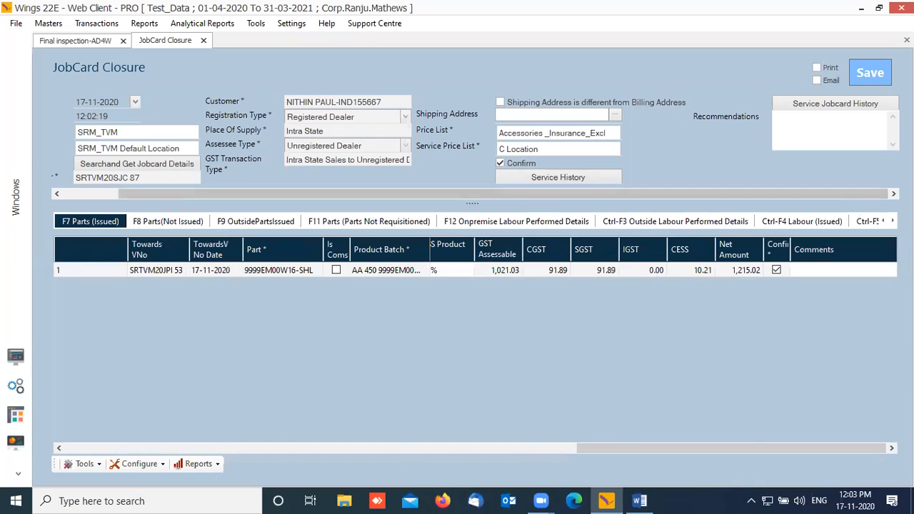
Step: Compare the jobs list with issued part 9999EM00W16-SHL at net 1,215.02
click(883, 221)
click(882, 221)
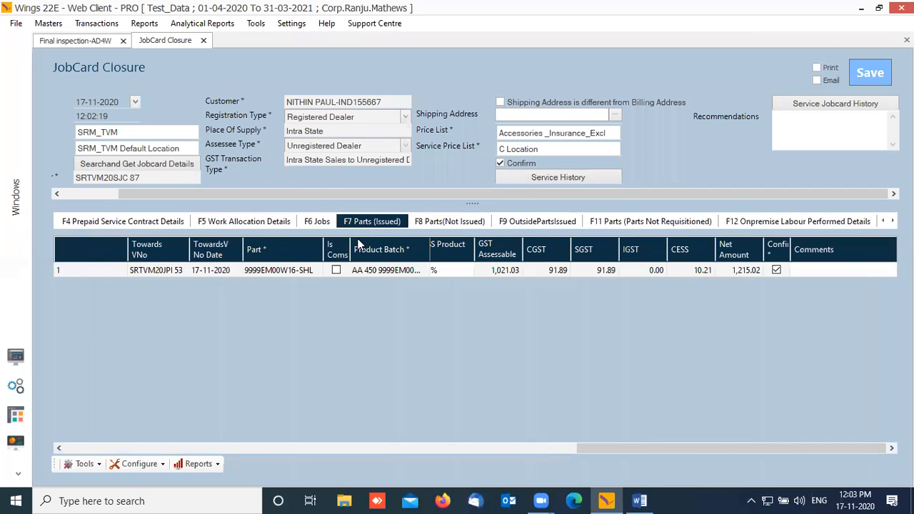
click(318, 222)
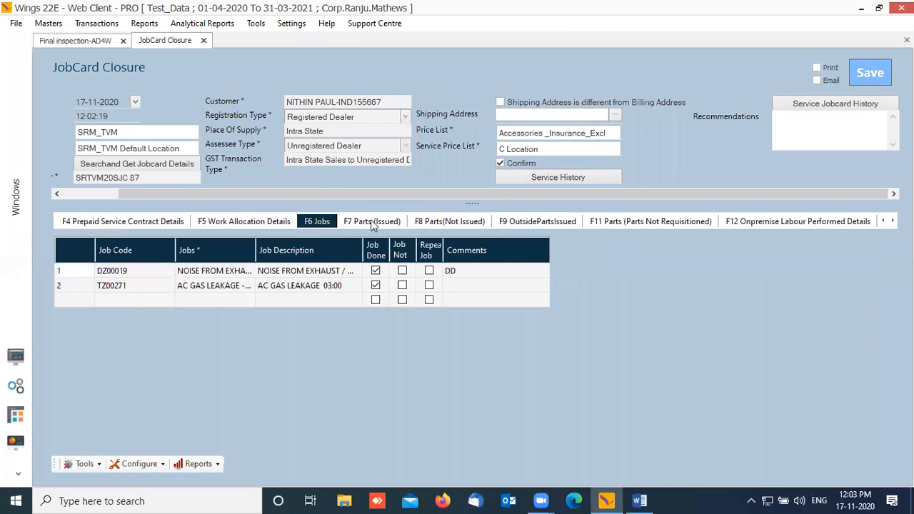
click(372, 224)
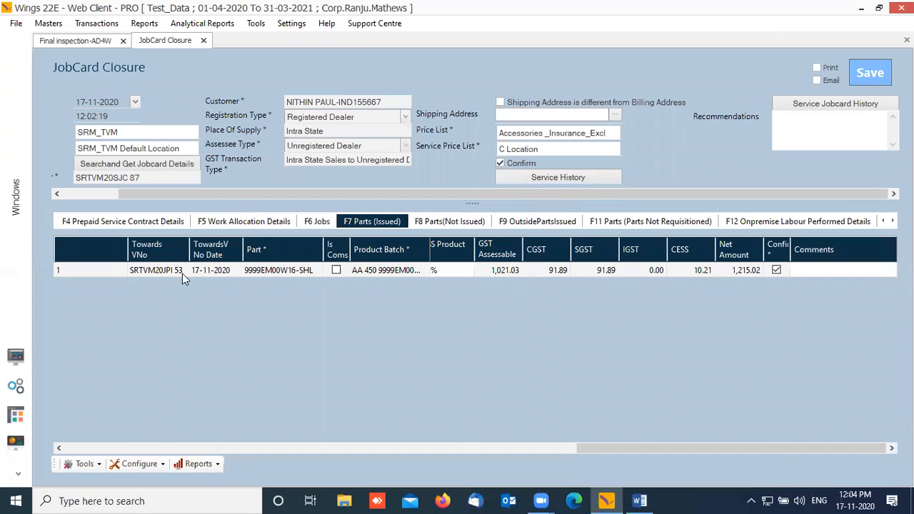
click(327, 227)
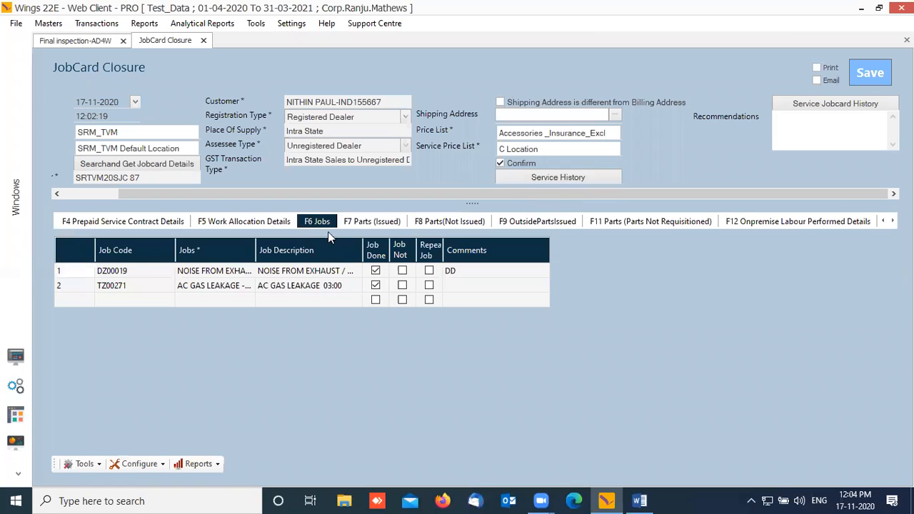
click(349, 225)
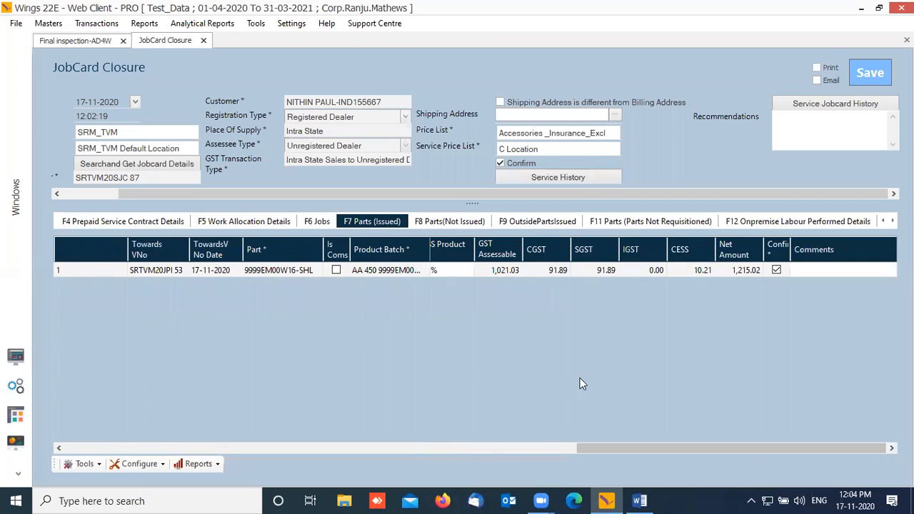
Step: Compare the not-issued, issued and not-requisitioned parts lists
click(463, 222)
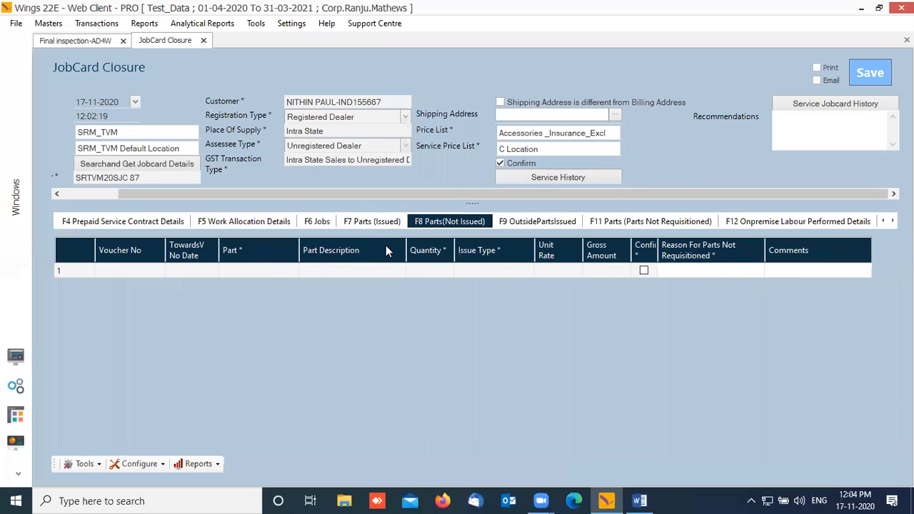
click(378, 226)
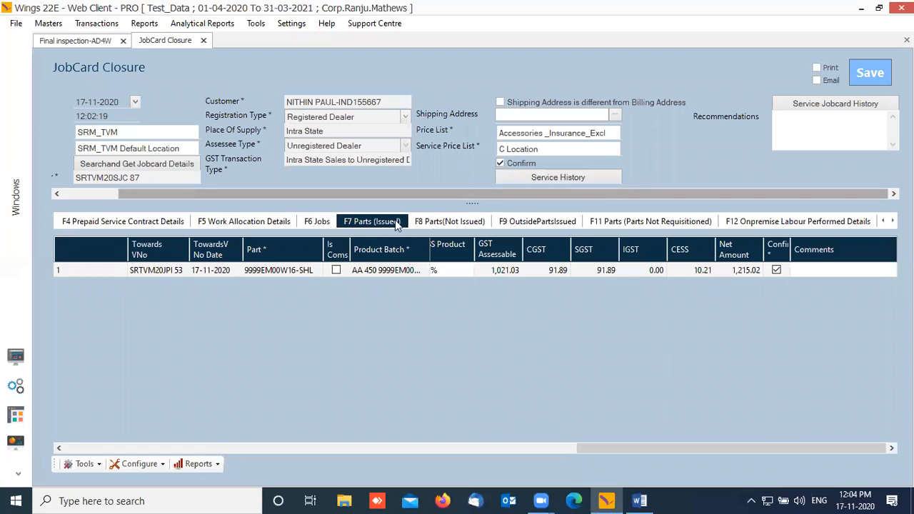
click(435, 221)
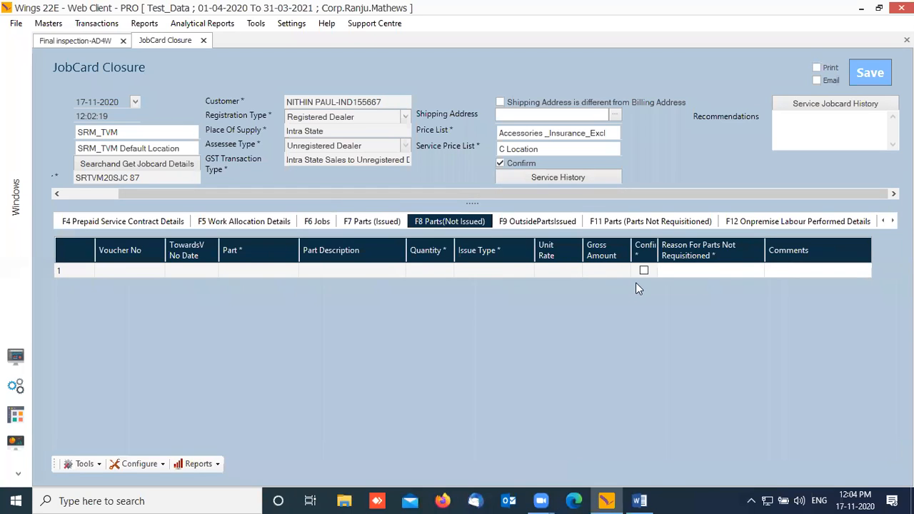
click(669, 223)
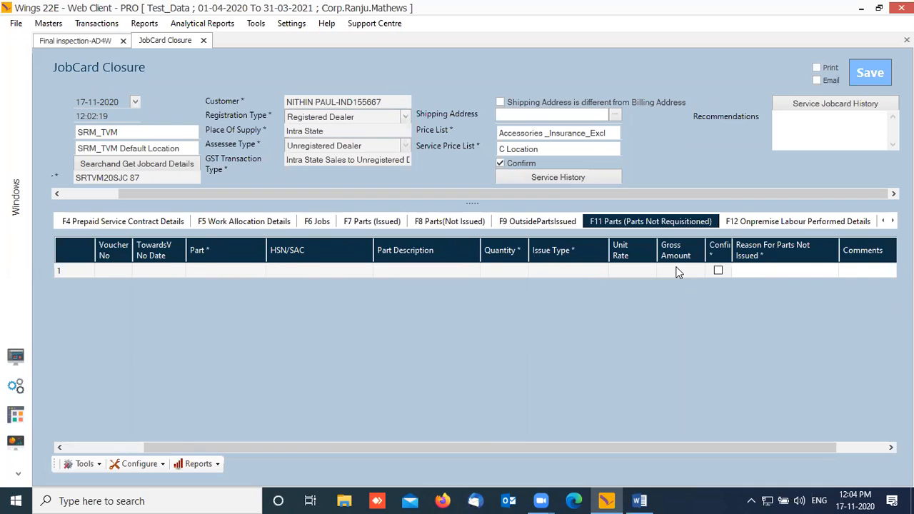
click(444, 223)
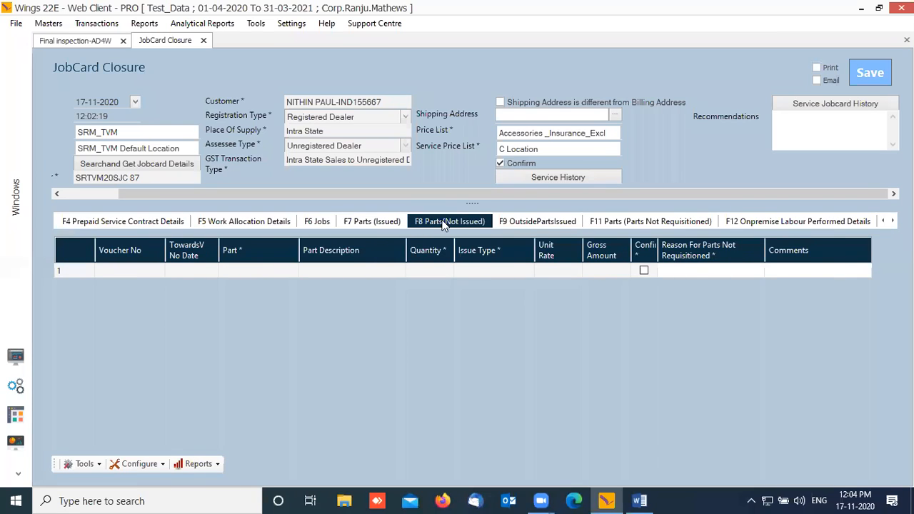
Step: Check on-premise labour and the empty outside labour performed details
click(783, 226)
click(892, 220)
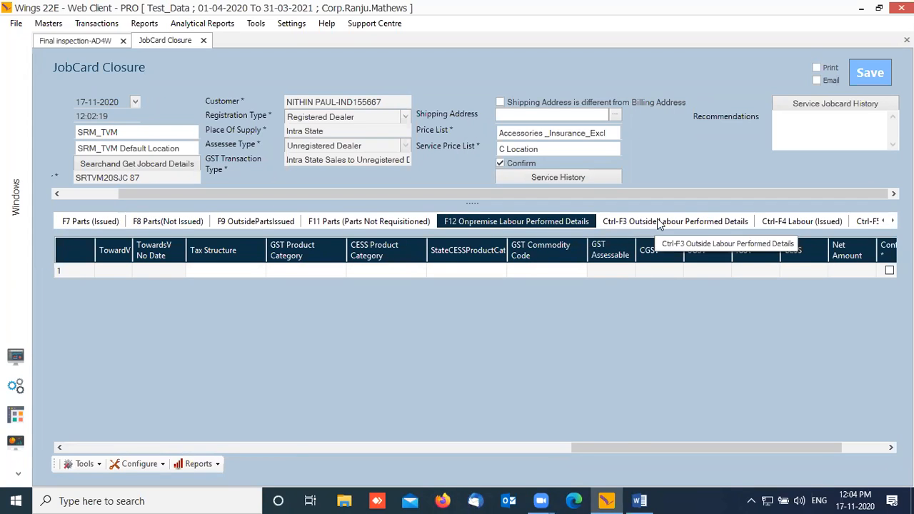
click(660, 224)
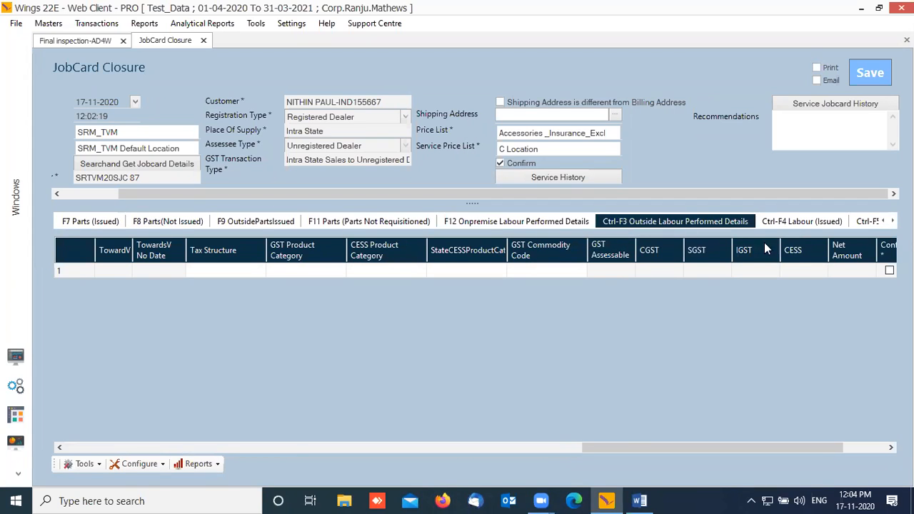
click(803, 223)
click(714, 221)
click(893, 221)
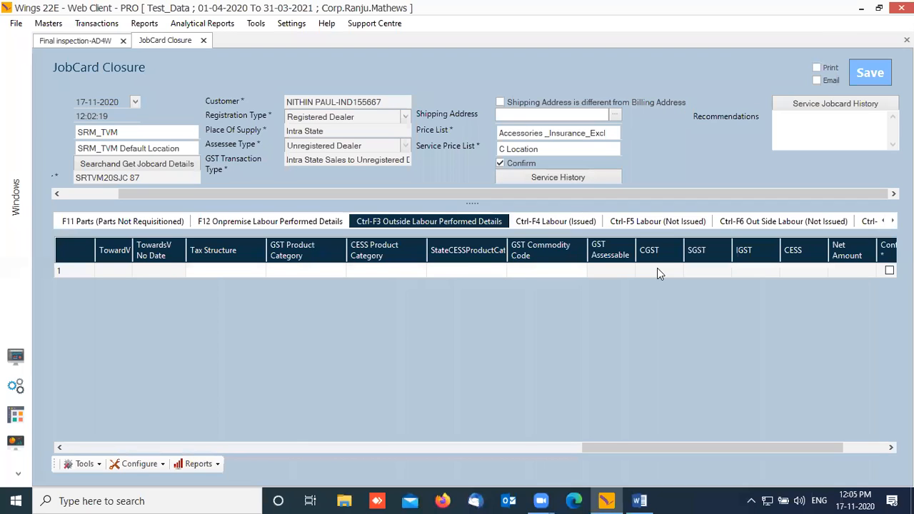
Step: Review the issued wheel balancing labour and the labour not issued lists
click(550, 225)
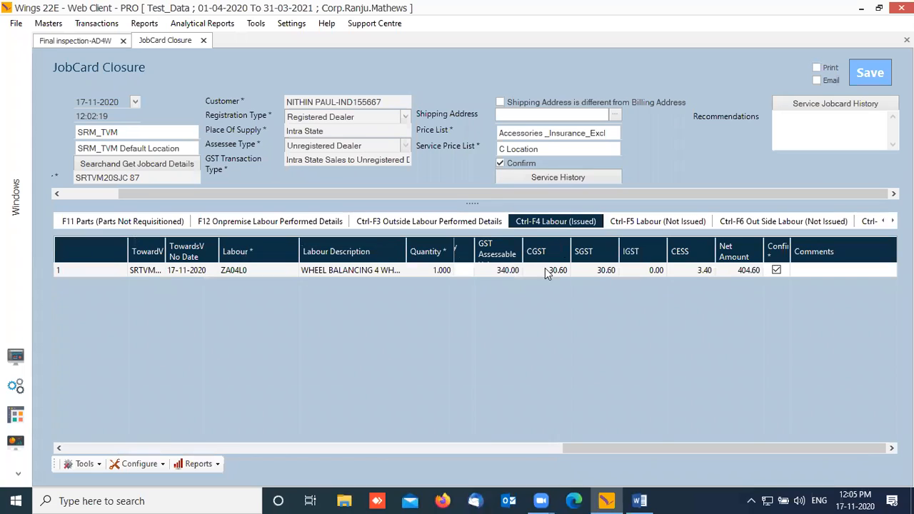
drag(643, 444, 279, 457)
drag(494, 454, 826, 447)
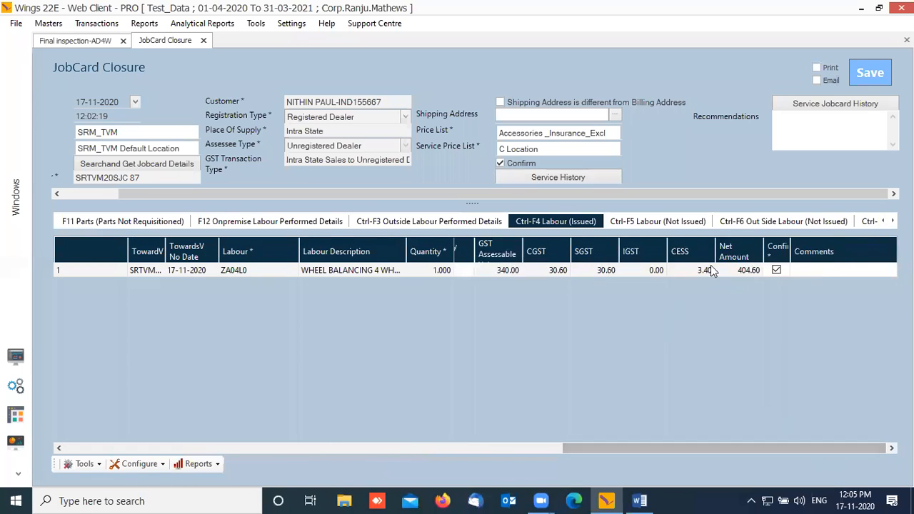
click(691, 223)
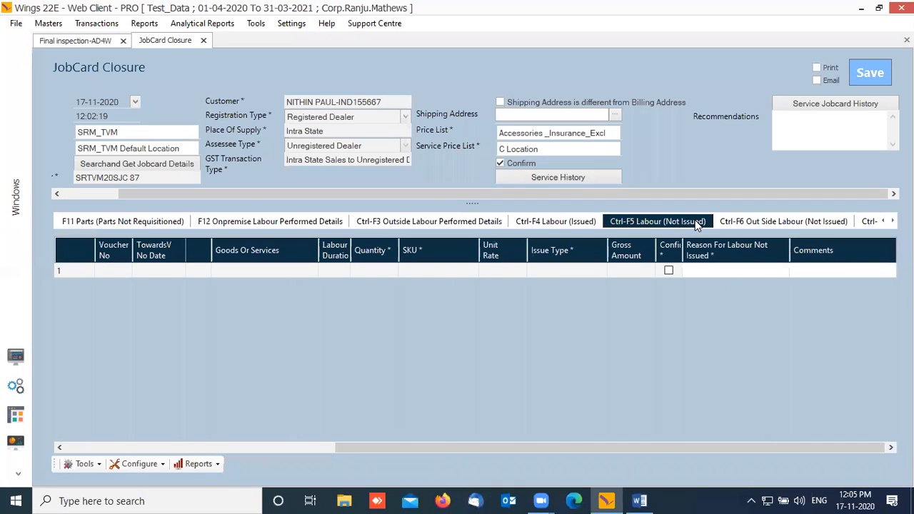
click(808, 226)
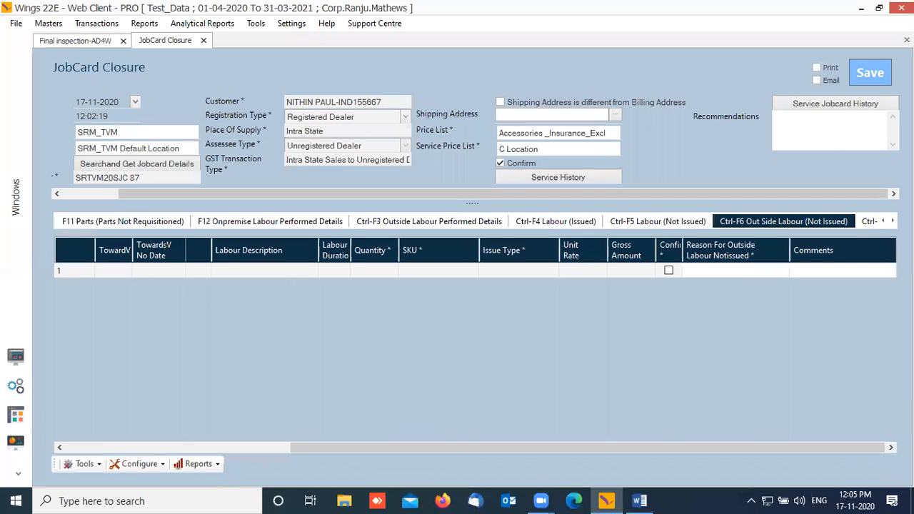
Step: Check the empty recall labour and parts details, then bring up the jobcard summary
click(892, 221)
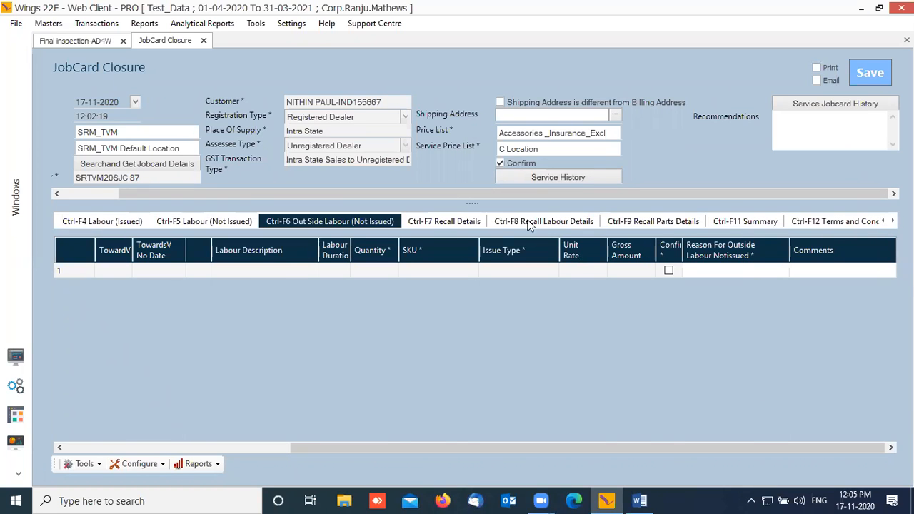
click(439, 222)
click(544, 223)
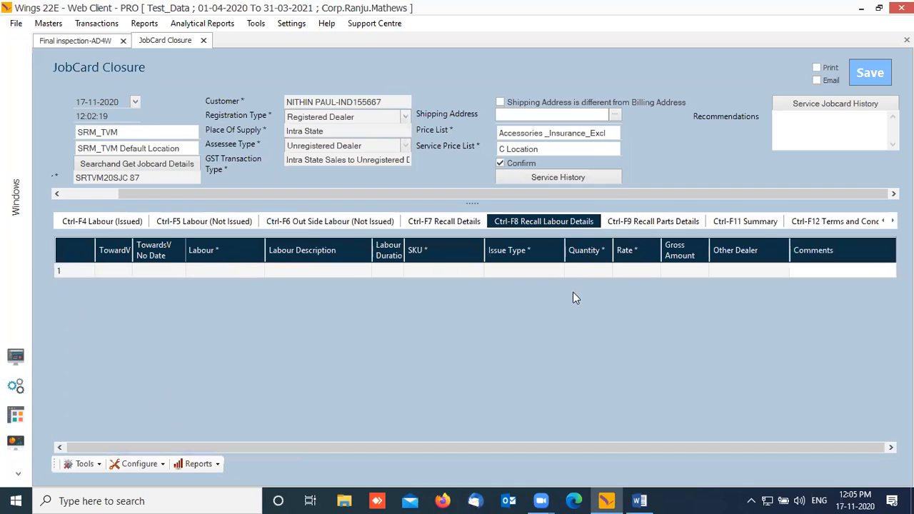
click(659, 222)
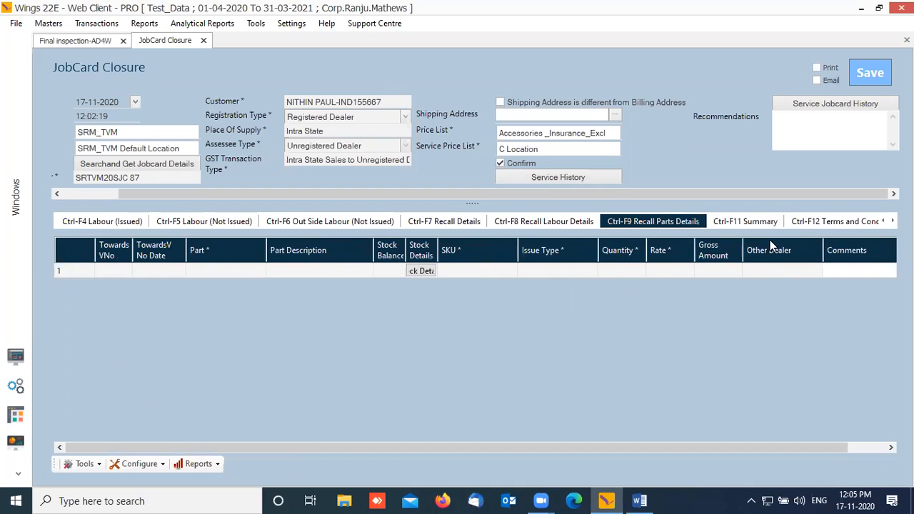
click(752, 223)
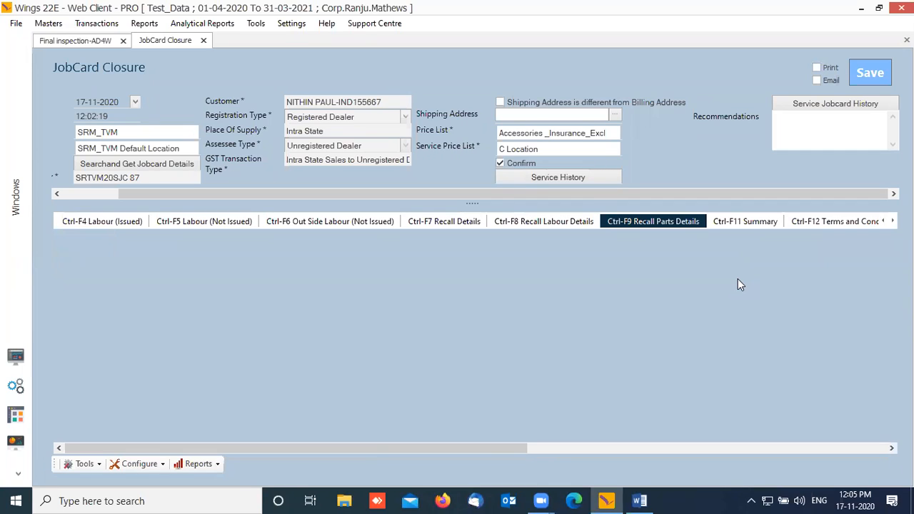
click(751, 222)
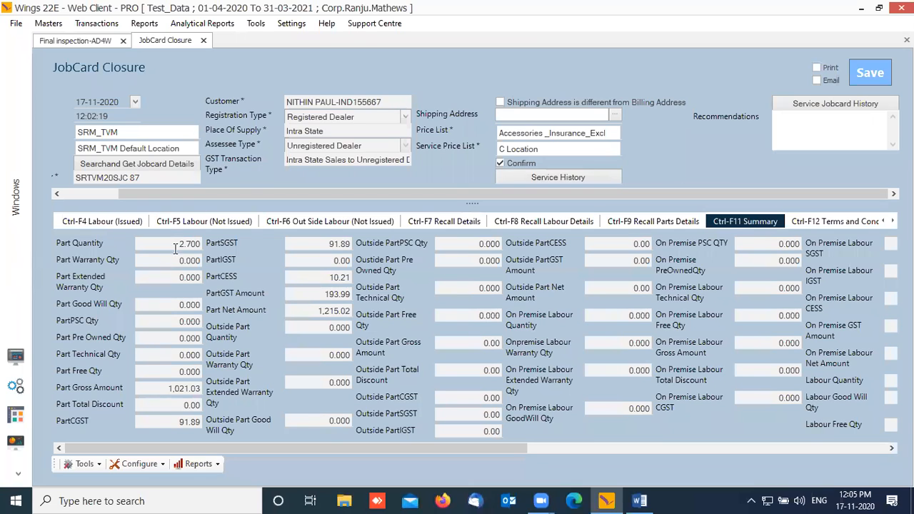
Step: Review the part summary figures: Part Gross Amount, PartCGST, PartCESS and Part Net Amount
click(191, 384)
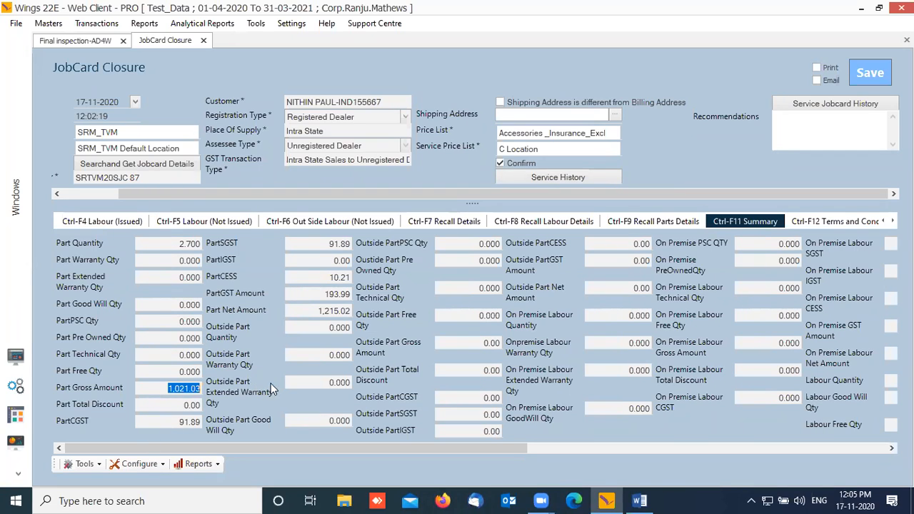
click(171, 420)
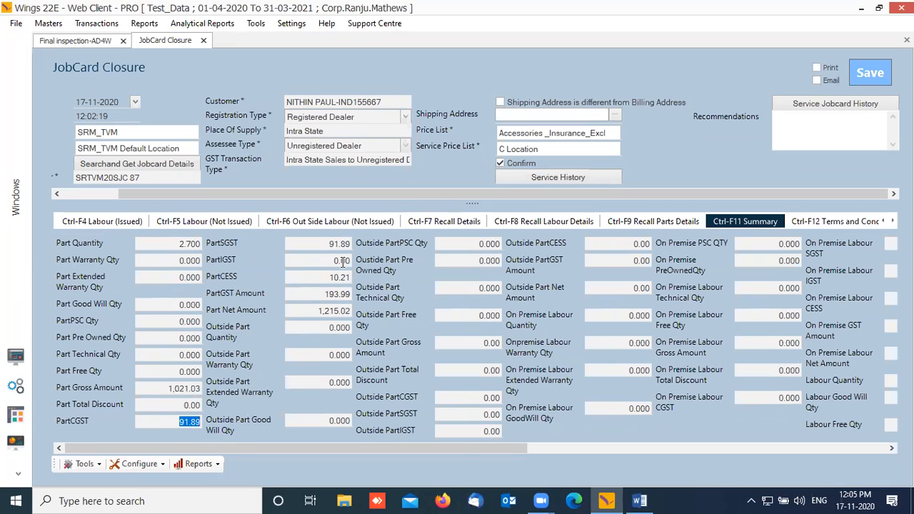
click(328, 279)
click(309, 310)
click(165, 389)
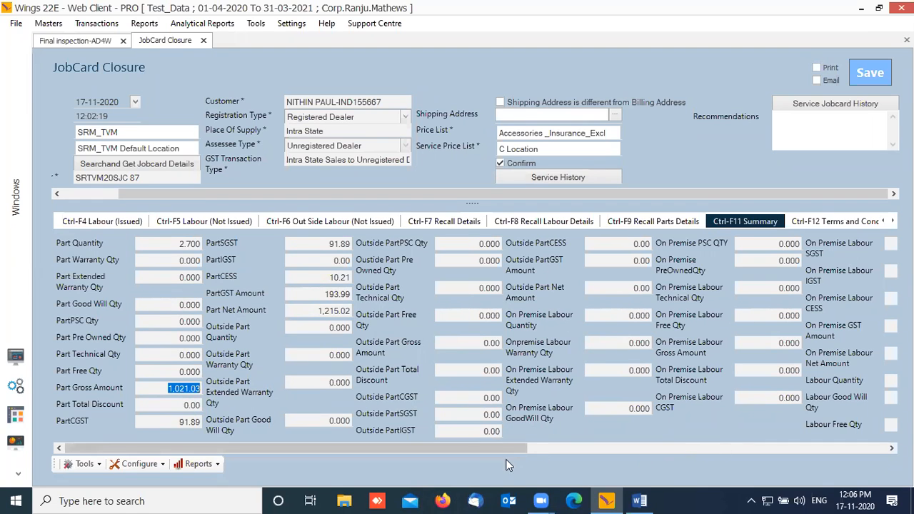
Step: Check labour totals (gross 340.00, CGST 30.60, CESS 3.40), then show the Terms and Conditions grid
drag(497, 448, 881, 421)
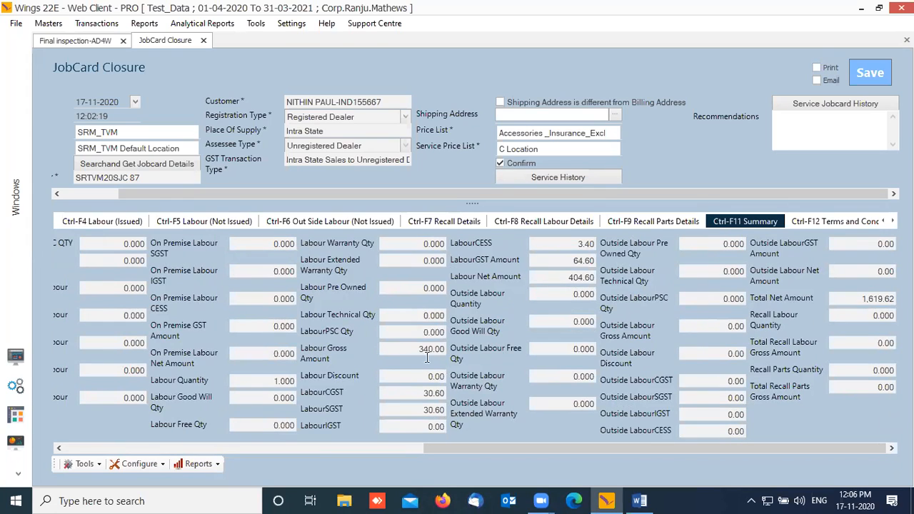
drag(410, 349, 490, 360)
drag(418, 394, 475, 392)
click(574, 245)
drag(574, 245, 665, 240)
click(850, 222)
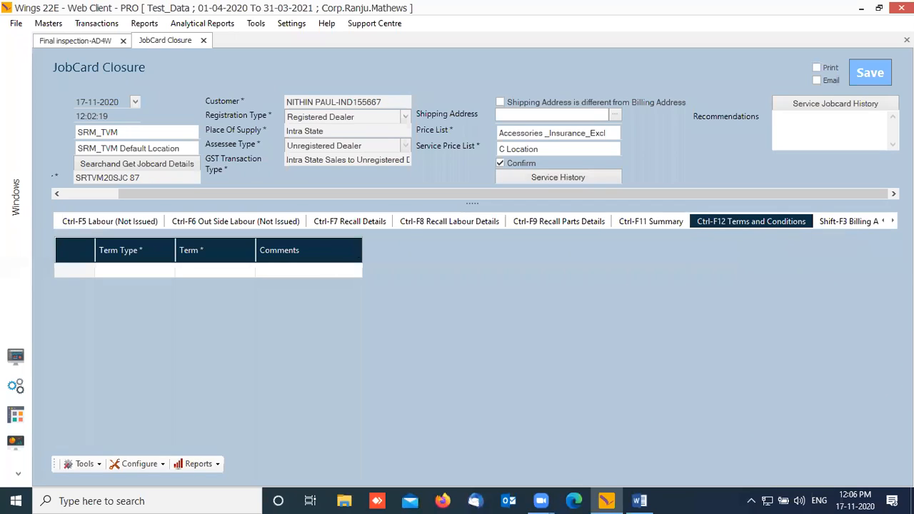
Step: Scroll back through the section tabs and show the F3 Jobcard Details for SRTVM20SJC 87
click(884, 222)
click(885, 221)
click(885, 221)
click(884, 221)
click(885, 221)
click(885, 221)
click(885, 221)
click(885, 221)
click(885, 222)
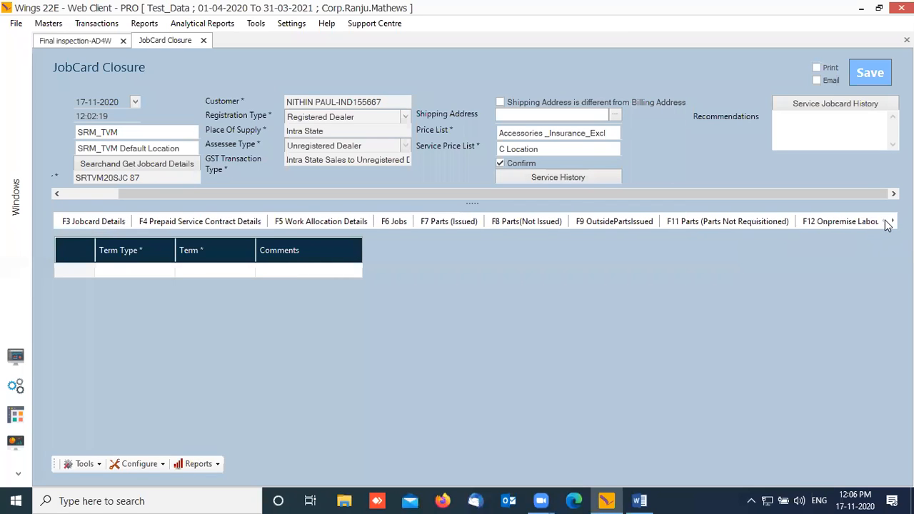
click(106, 220)
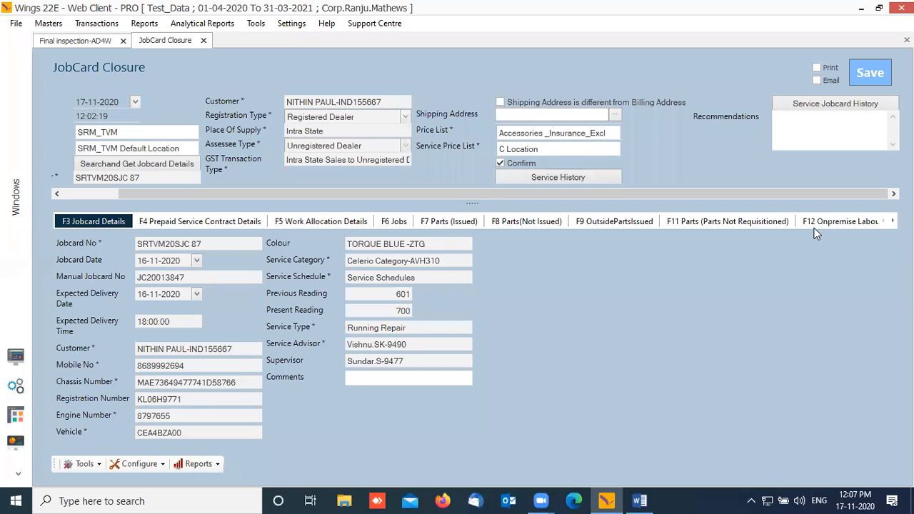
Step: Save the jobcard closure, acknowledge the Transaction saved message, and return to the Invoice workbench
click(872, 76)
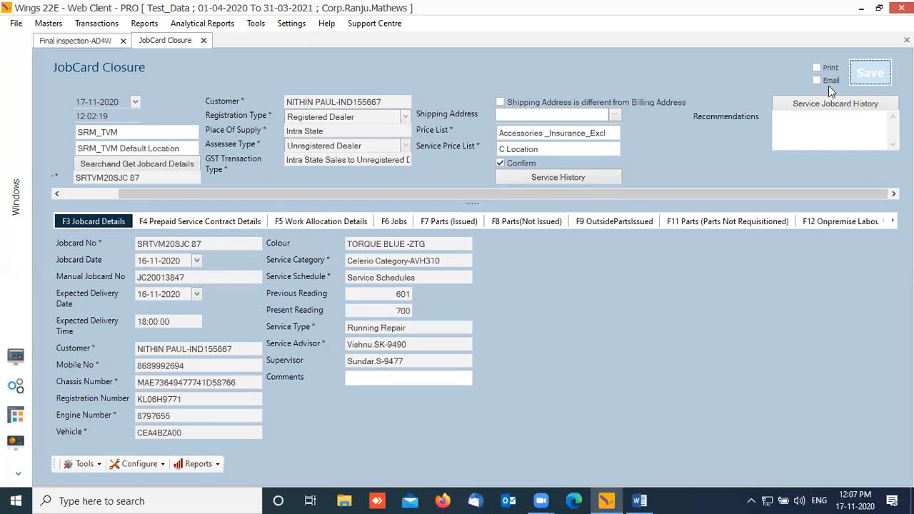
click(870, 78)
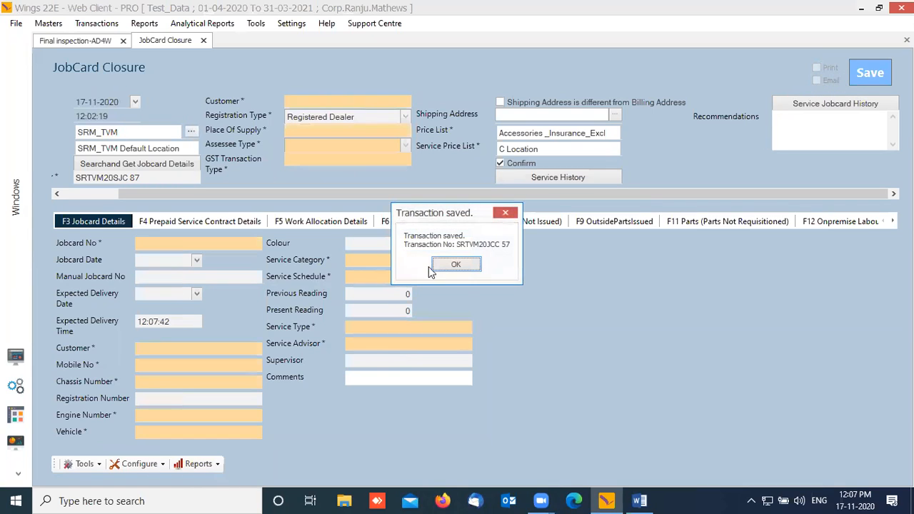
click(468, 265)
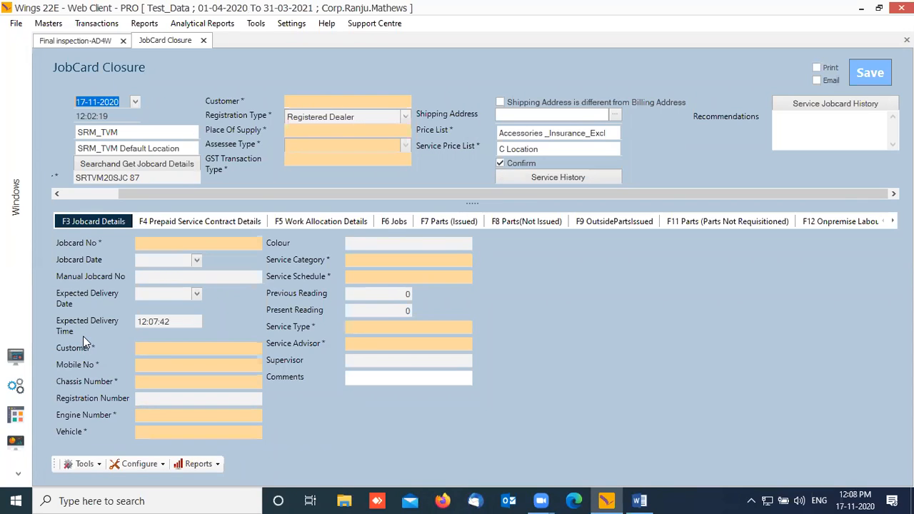
click(16, 357)
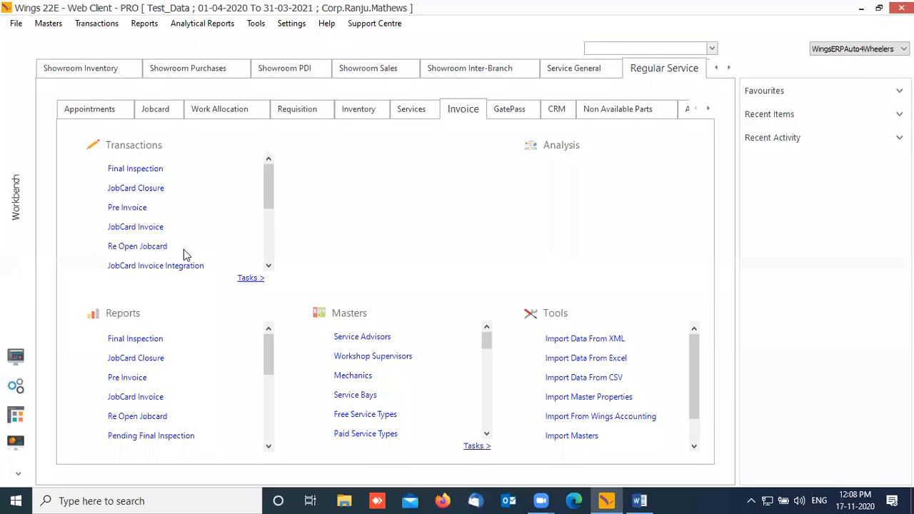
Step: Start a new Pre Invoice with branch SRM_TVM
click(130, 207)
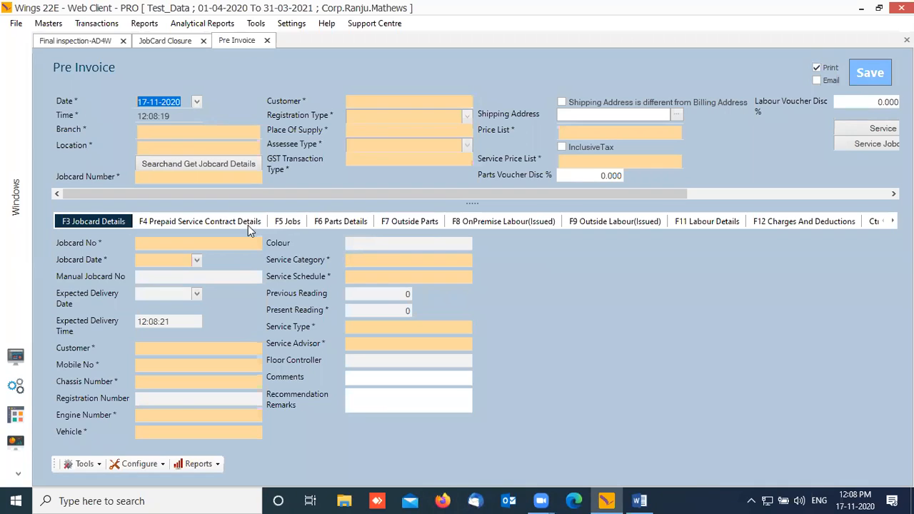
key(Tab)
key(Tab)
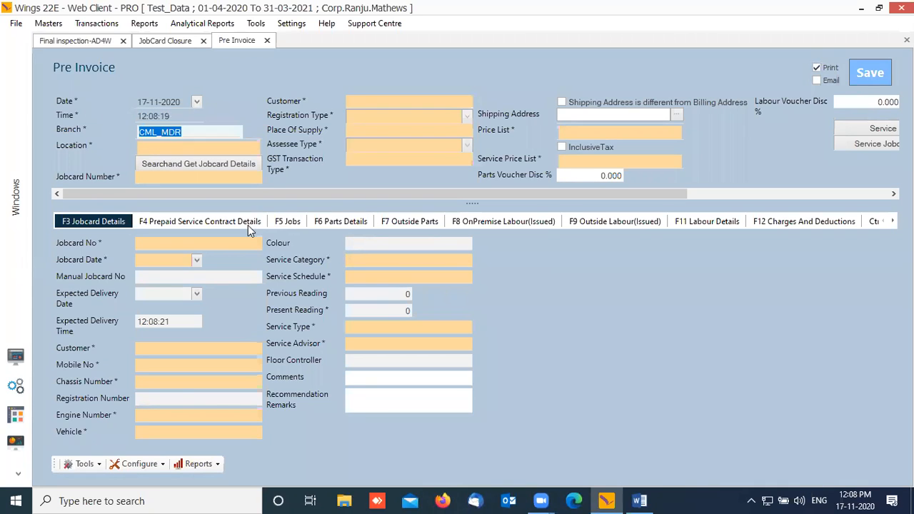
text(KT)
key(BackSpace)
key(BackSpace)
text(TVM)
key(Up)
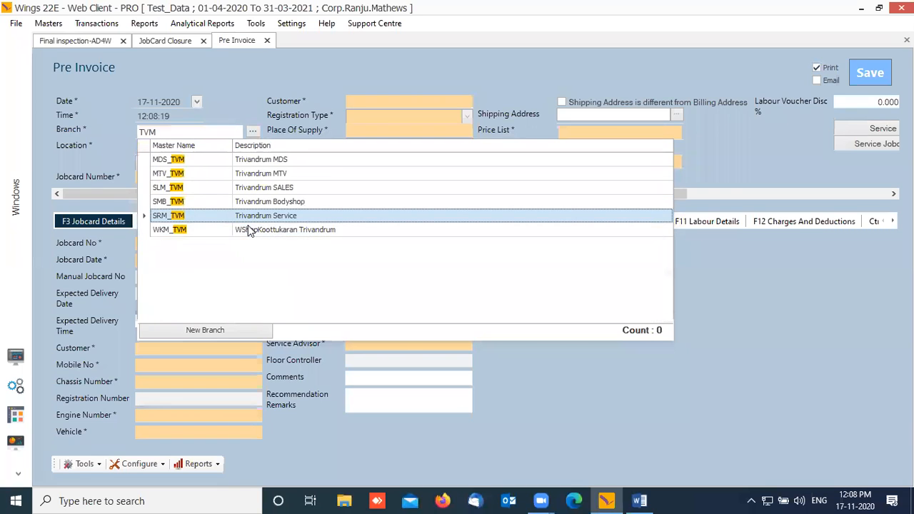
key(Return)
Step: Search the closed jobcards for number 87
key(Return)
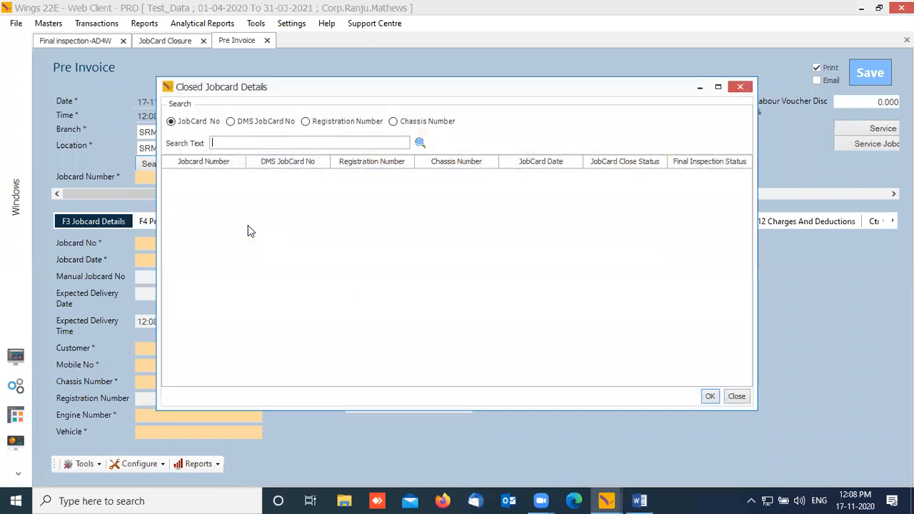
text(87)
key(Tab)
key(Return)
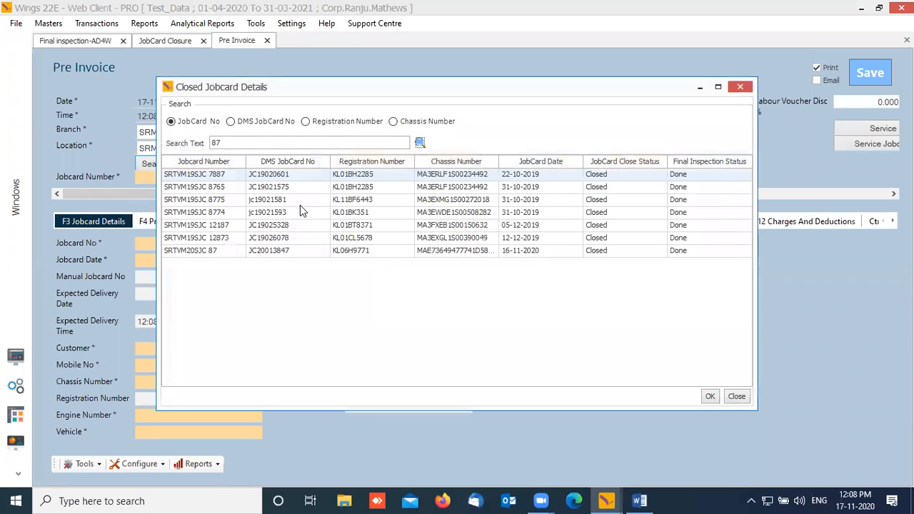
Step: Load jobcard SRTVM20SJC 87 and set price lists Accessories _Insurance_Excl and C Location
click(212, 251)
click(710, 398)
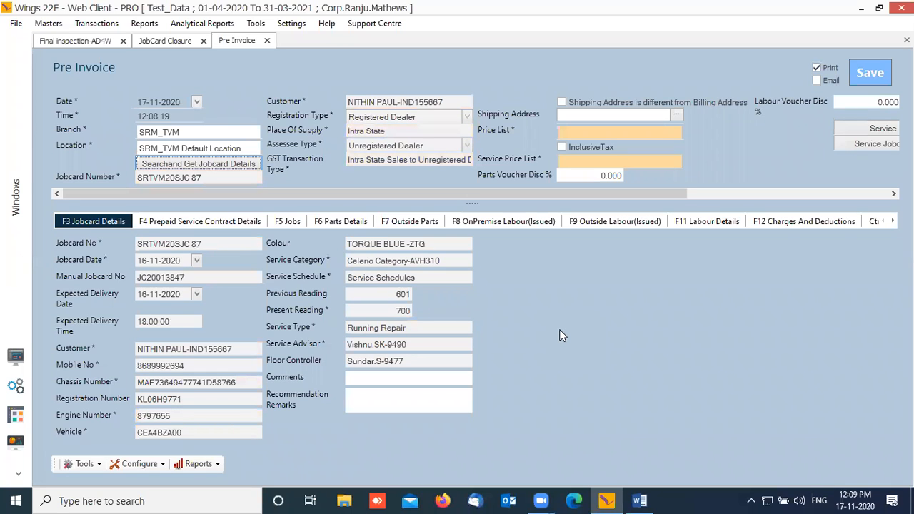
click(638, 133)
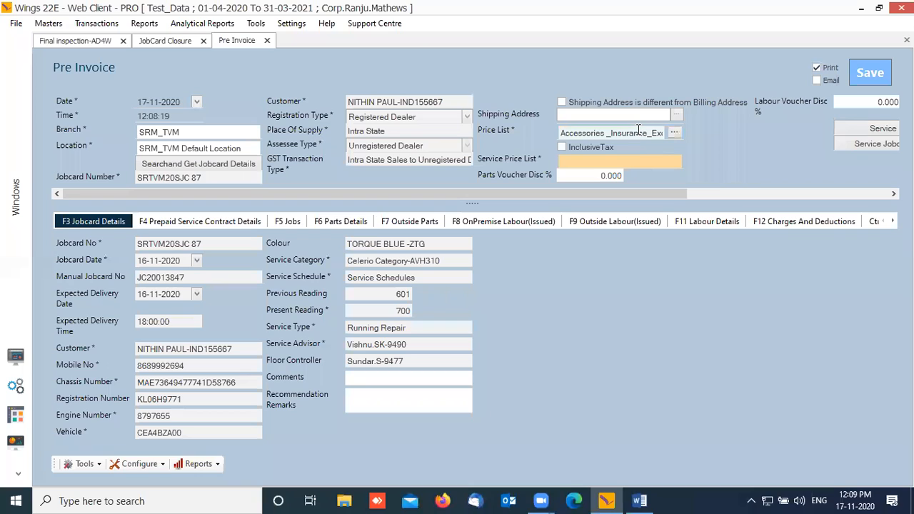
click(638, 166)
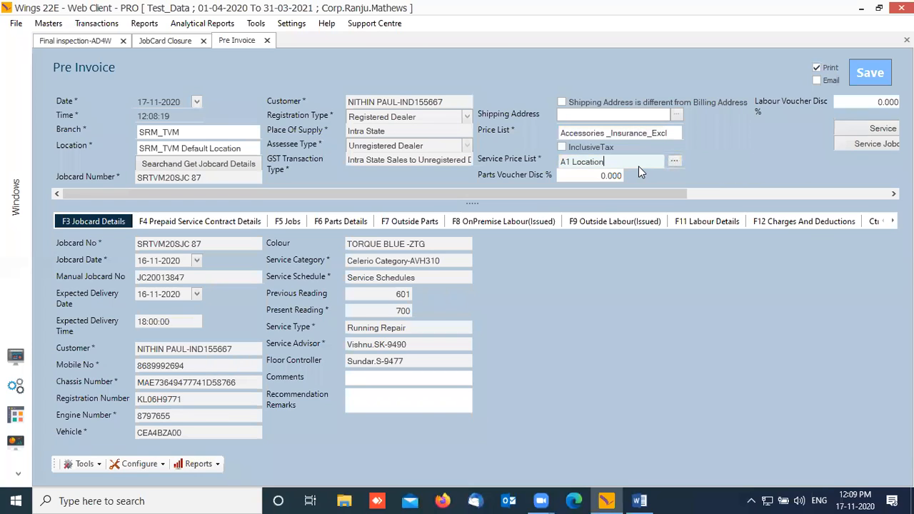
key(Down)
key(Down)
key(Down)
key(Down)
key(Down)
key(Up)
key(Up)
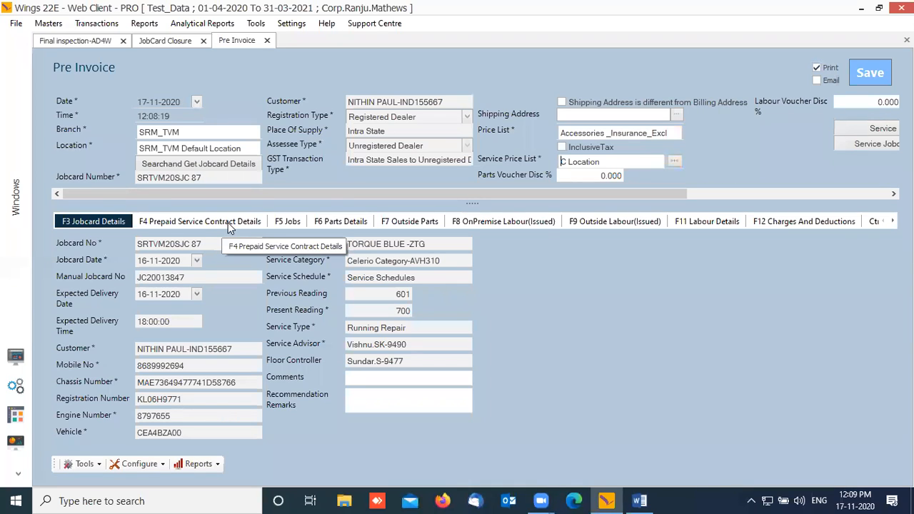
Step: Show the F6 Parts Details for part 9999EM00W16-SHL with its discount columns expanded
click(346, 225)
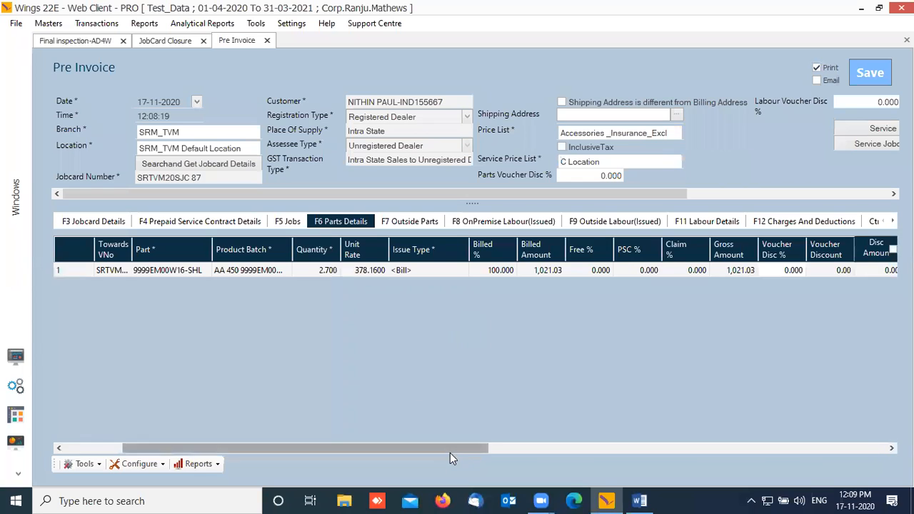
drag(457, 450, 639, 443)
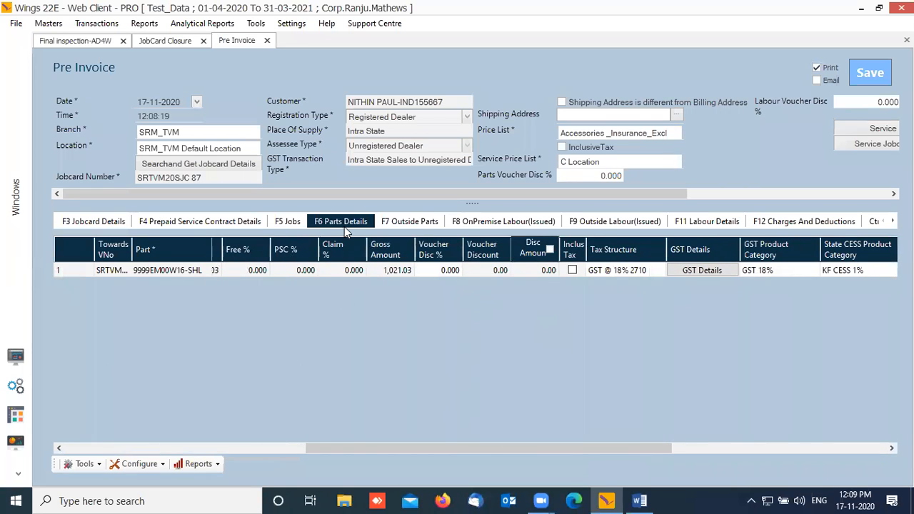
drag(469, 450, 457, 422)
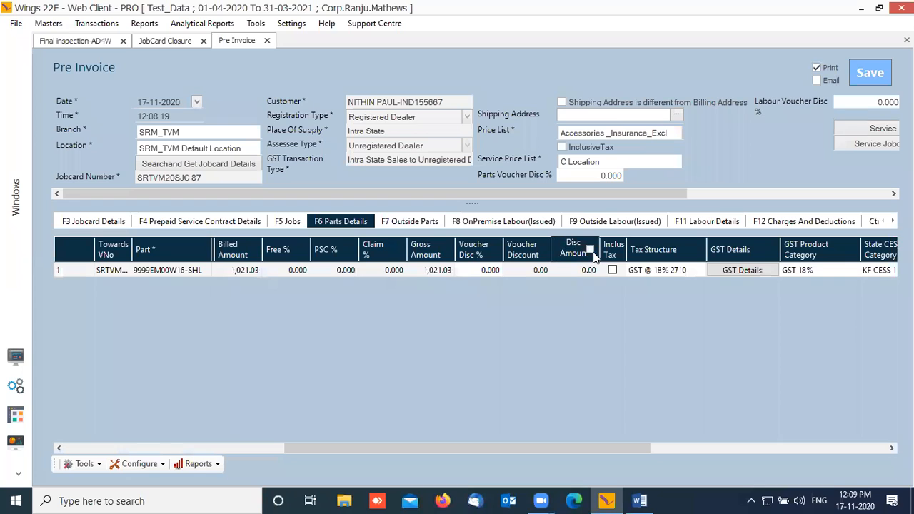
click(591, 250)
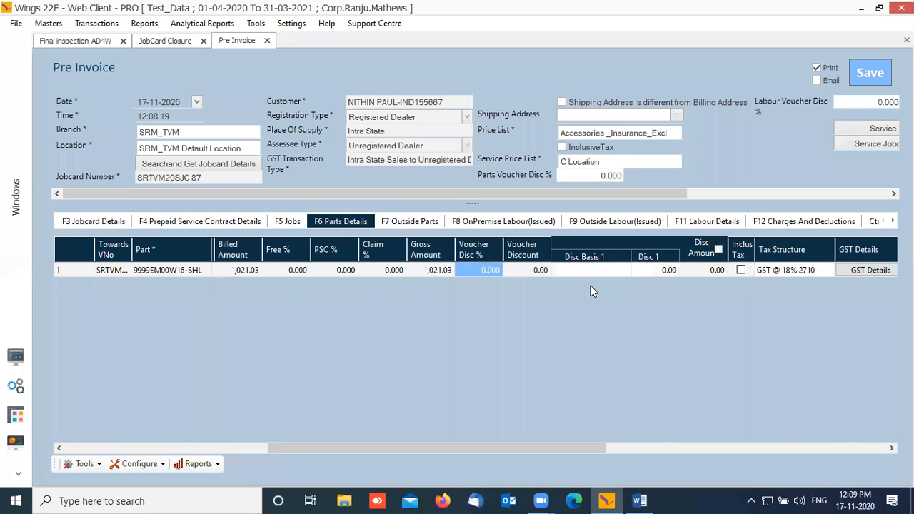
Step: Try discounts on the part line: first 5% on Gross, then a flat 100 Value
click(592, 276)
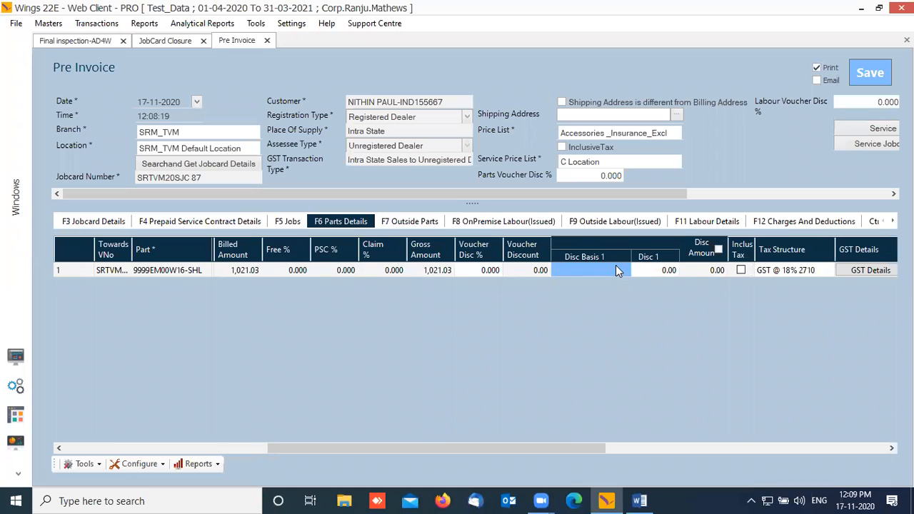
click(628, 269)
click(621, 270)
click(627, 269)
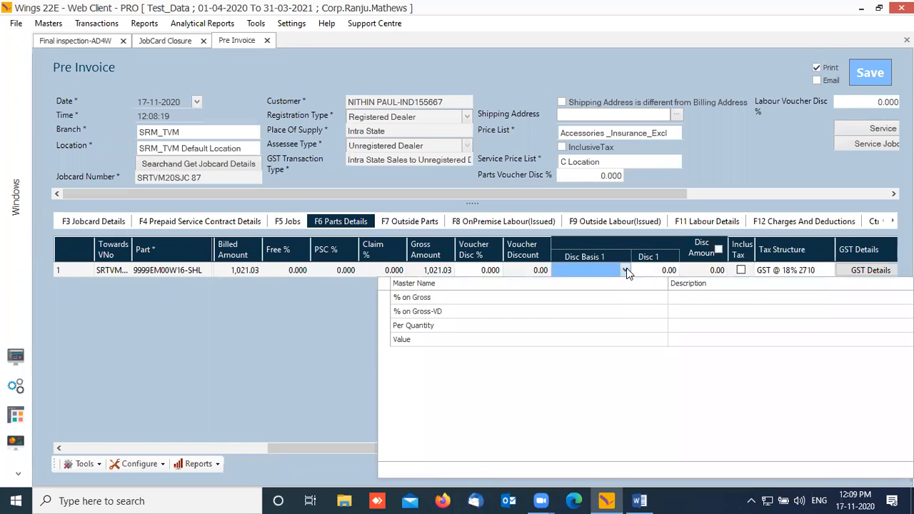
click(453, 298)
key(Tab)
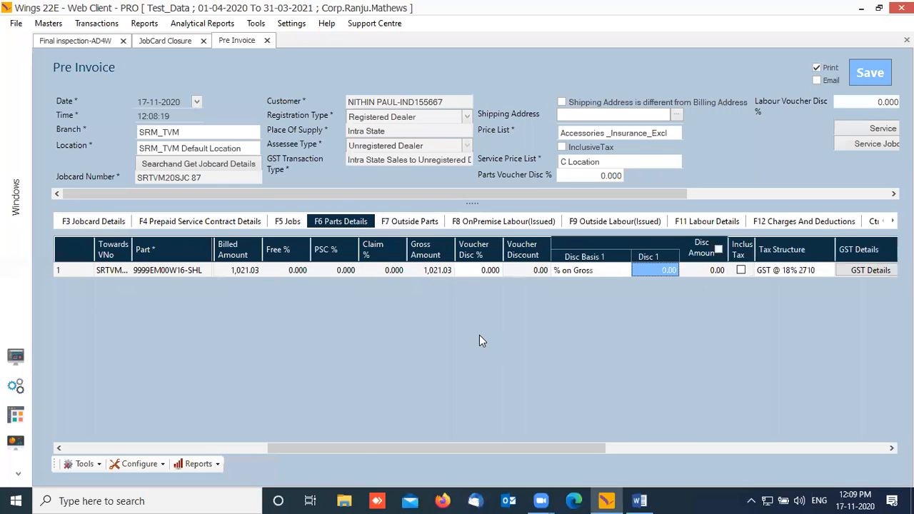
text(5)
key(Tab)
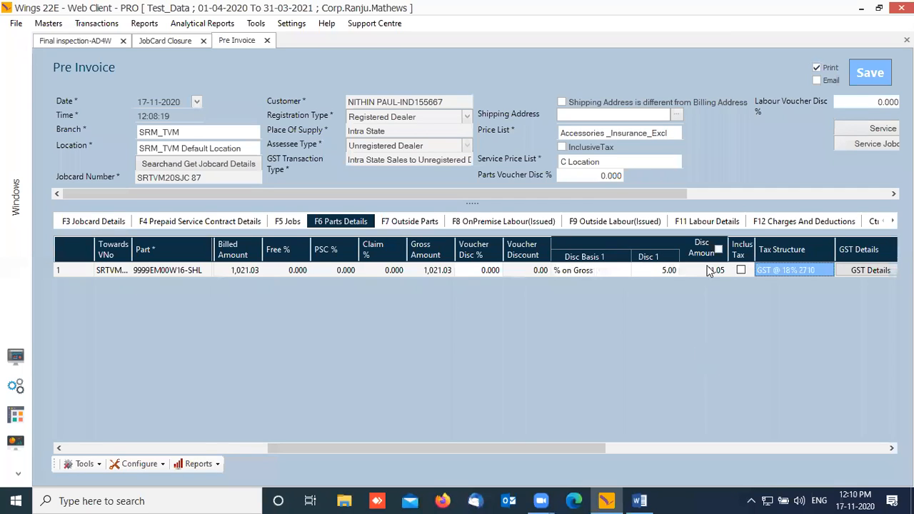
click(610, 271)
click(611, 271)
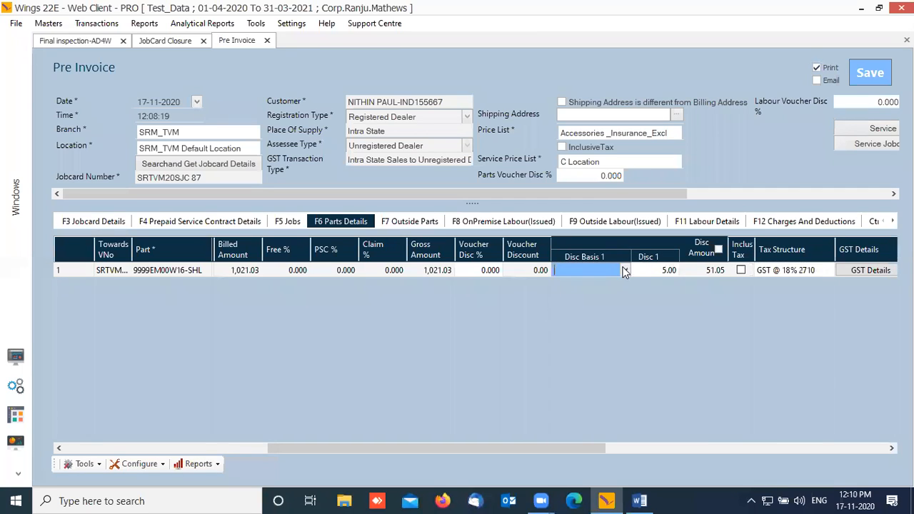
click(416, 336)
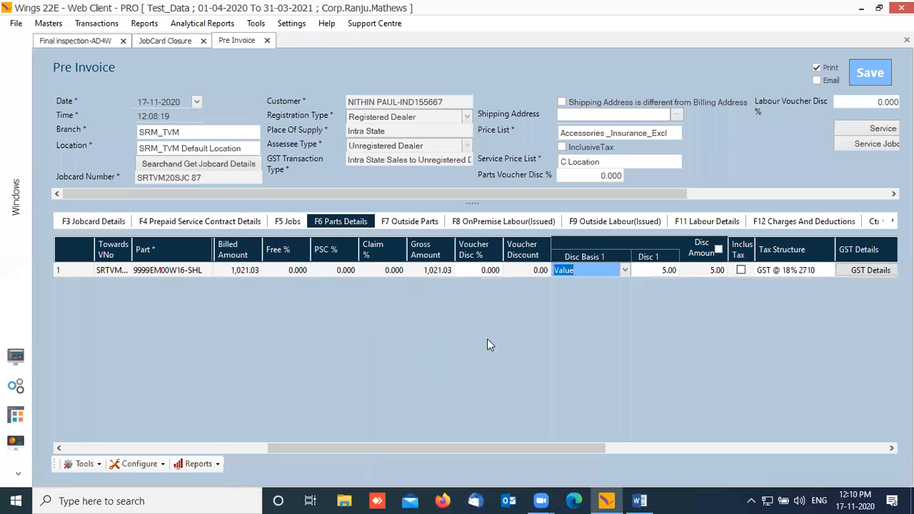
key(Tab)
text(100)
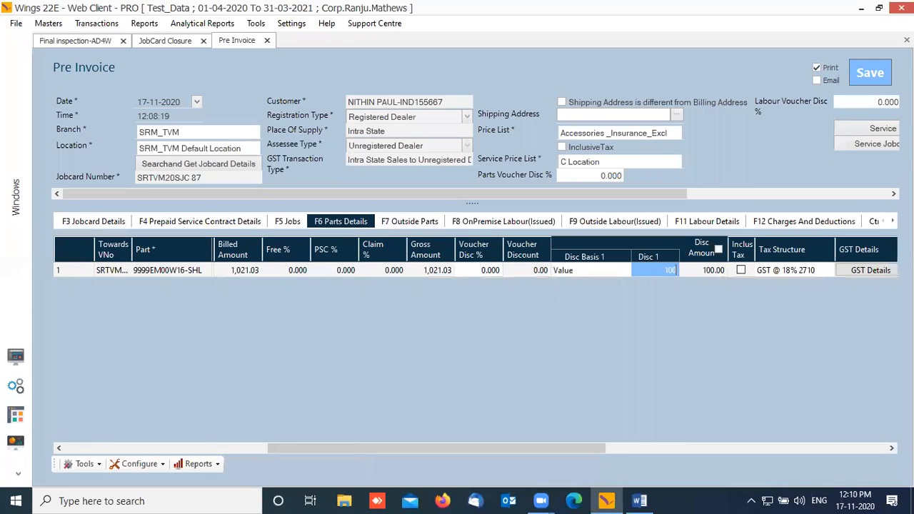
key(Tab)
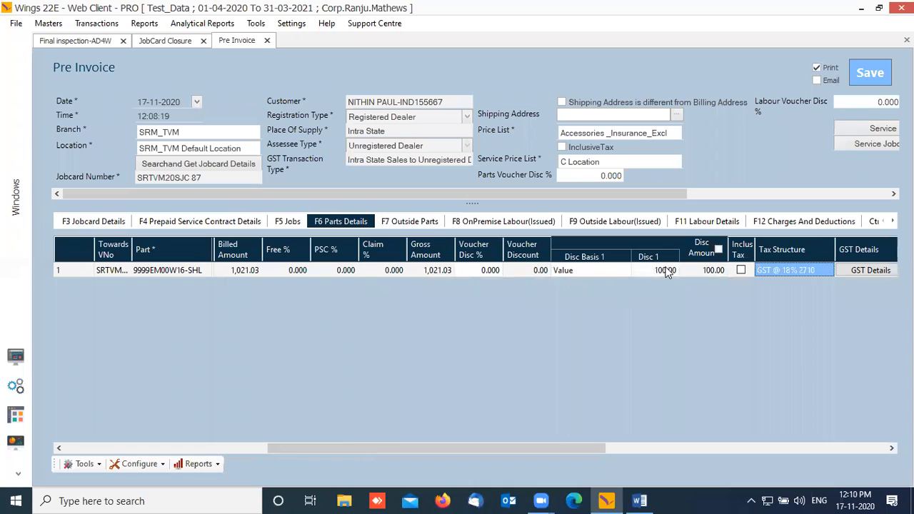
Step: Set the part discount to 20% on Gross, giving discount 204.21 and net 972.01
click(620, 272)
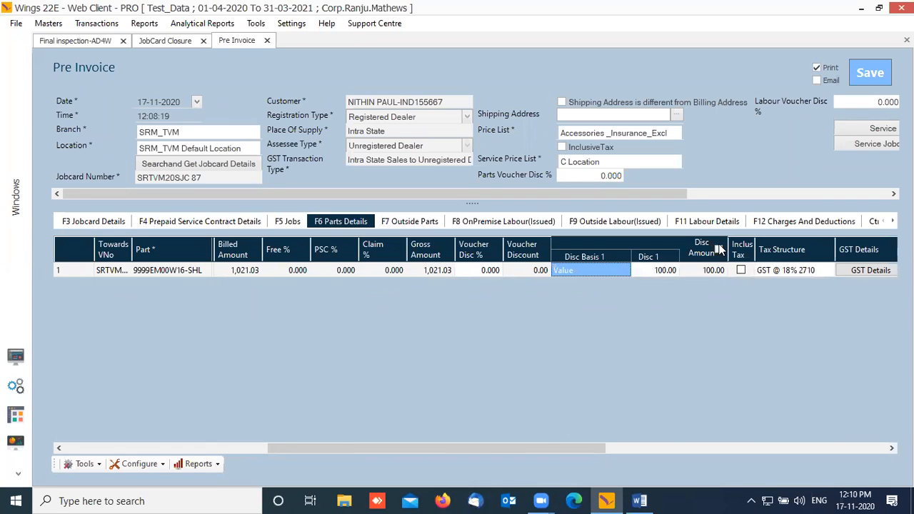
click(621, 272)
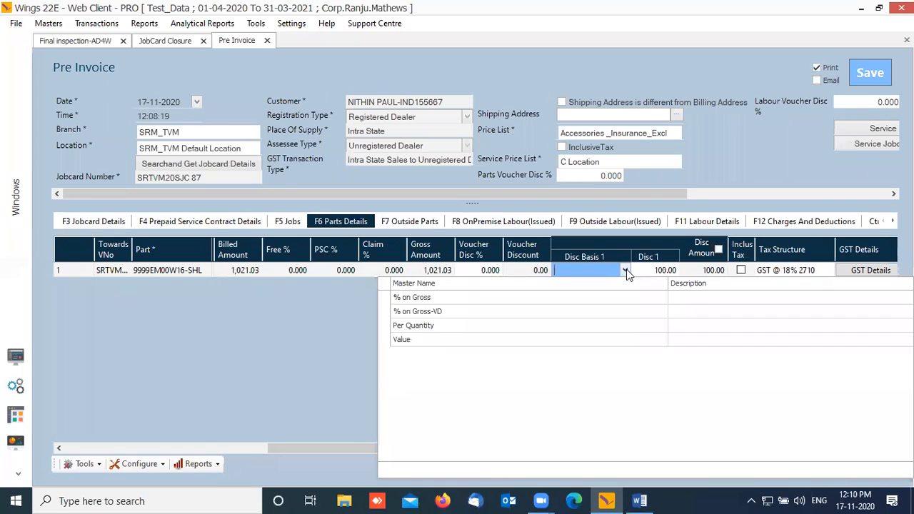
click(461, 300)
key(Tab)
text(20)
key(Tab)
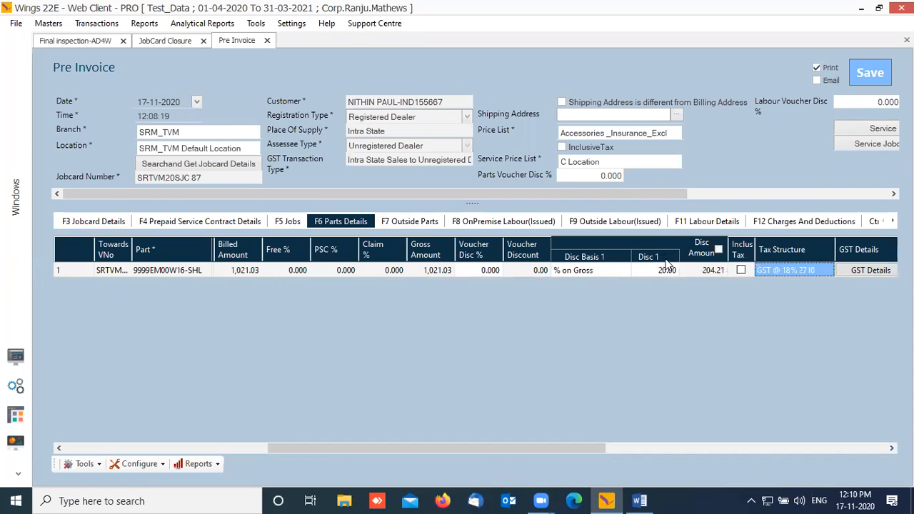
drag(600, 449, 877, 425)
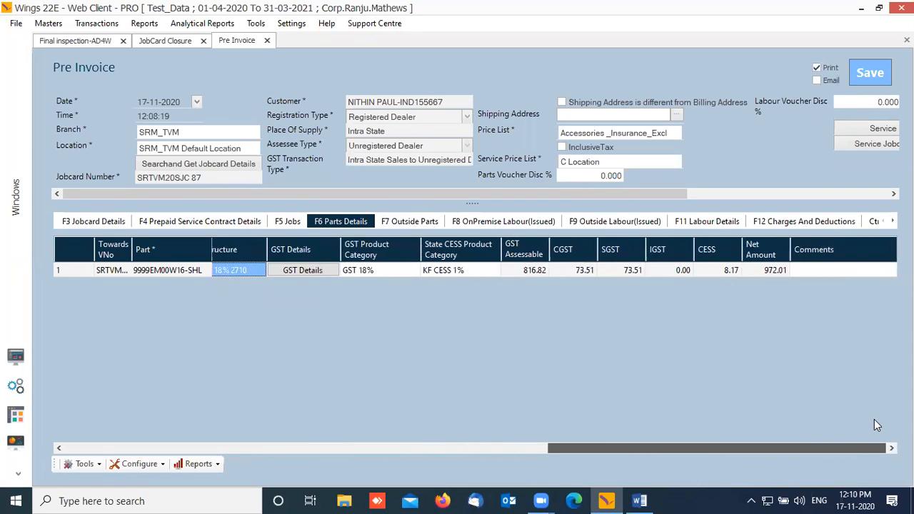
click(423, 221)
Step: Show the F11 Labour Details grid with the labour line's discount columns expanded
click(483, 220)
click(603, 222)
click(714, 226)
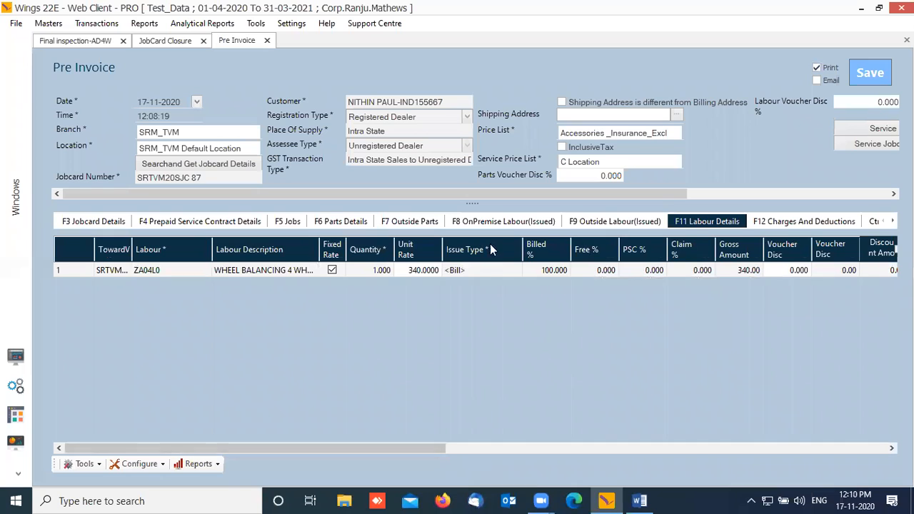
drag(427, 450, 632, 459)
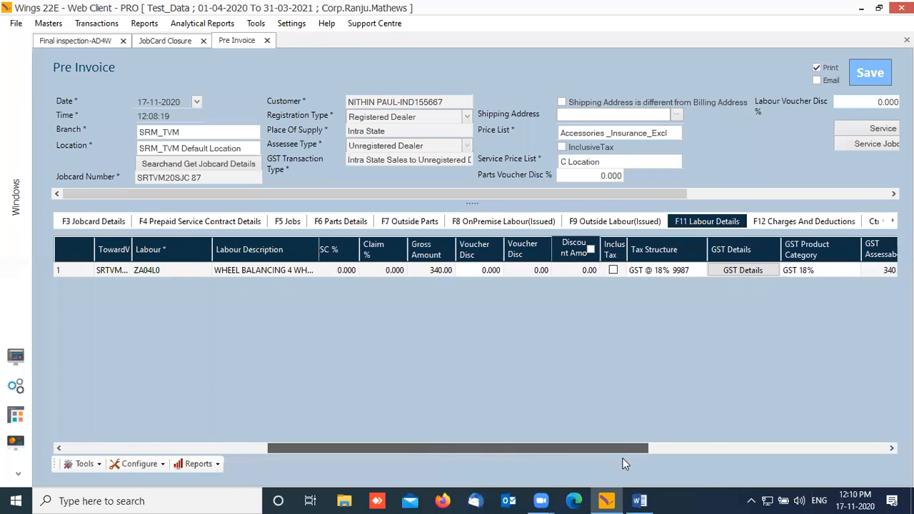
click(590, 250)
Step: Give wheel balancing labour ZA04L0 a flat Value discount of 50.00
click(618, 272)
click(625, 271)
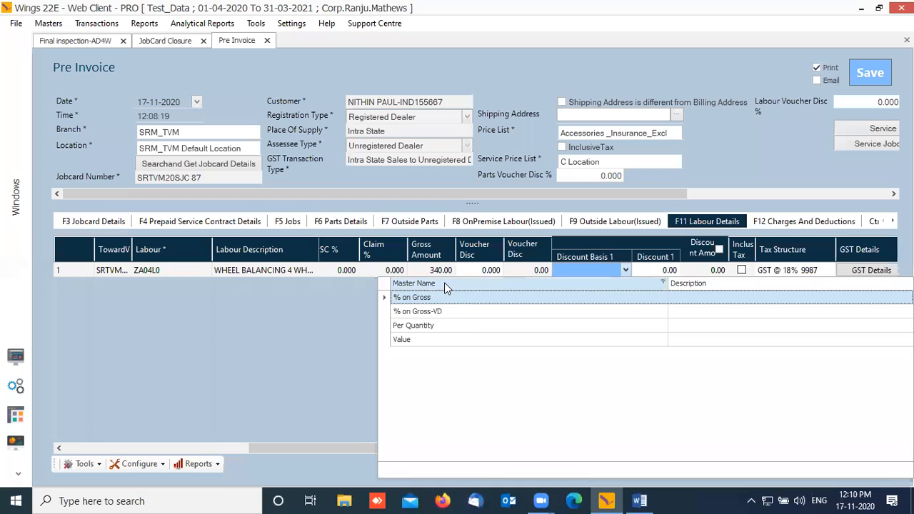
click(426, 341)
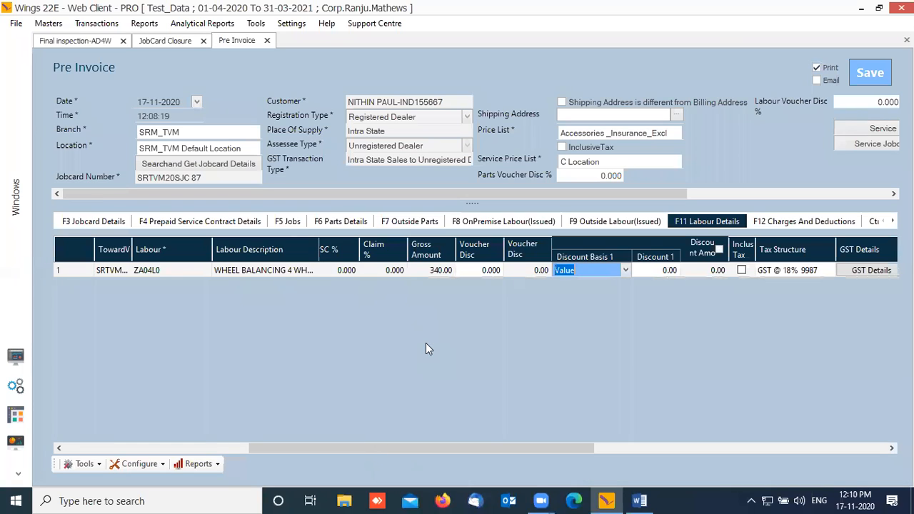
key(Tab)
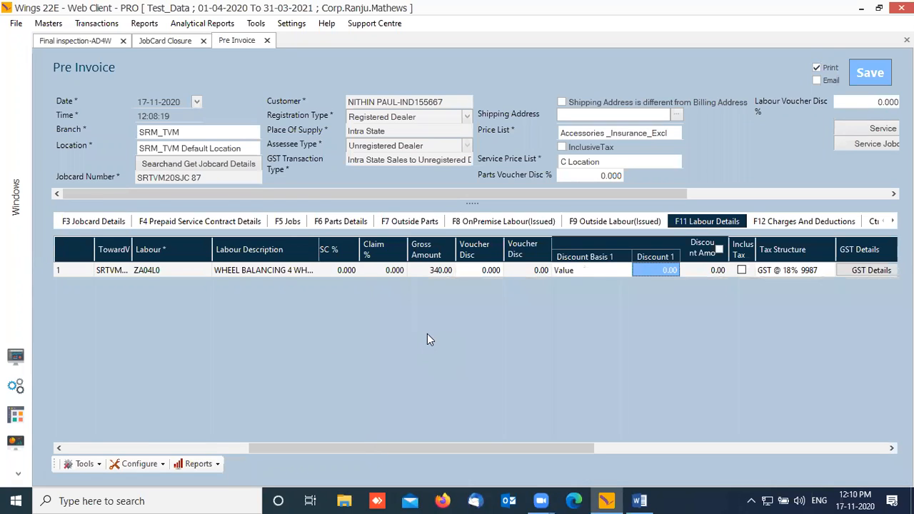
text(50)
key(Tab)
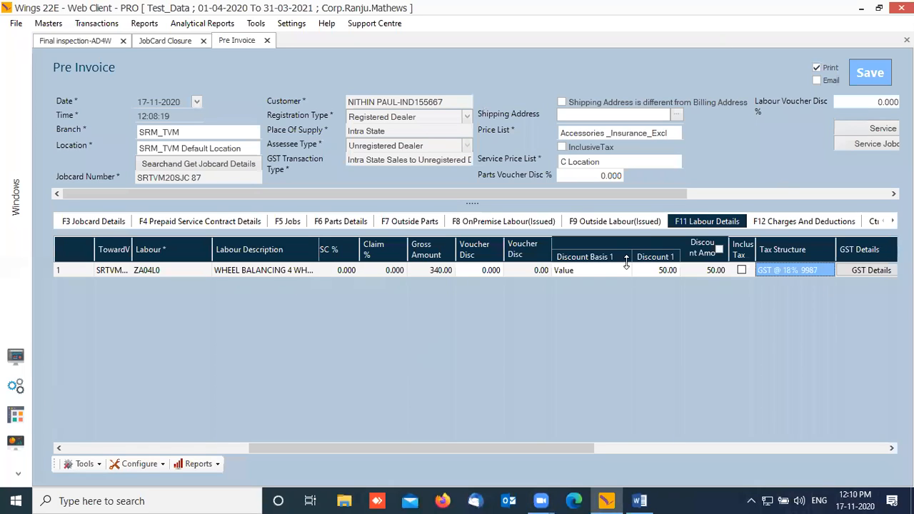
Step: Set the Parts Voucher Disc % to 5
scroll(663, 195, right, 3)
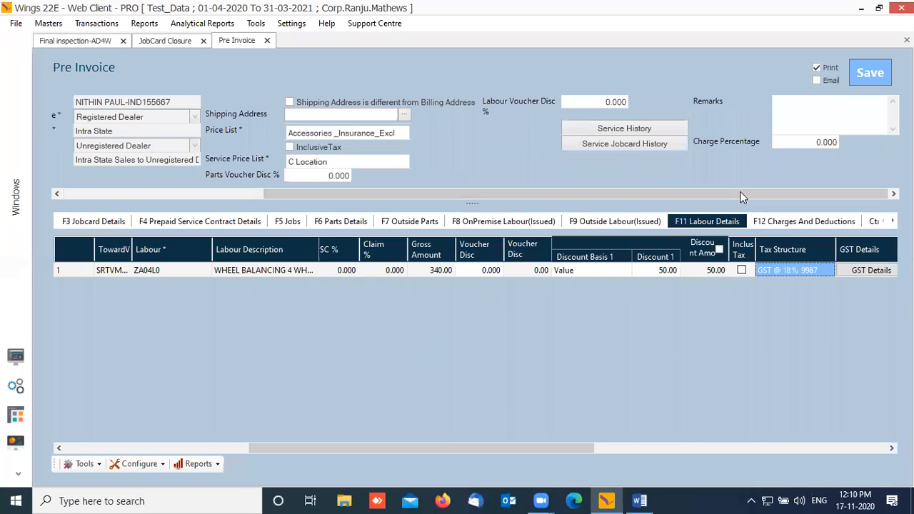
scroll(714, 191, left, 3)
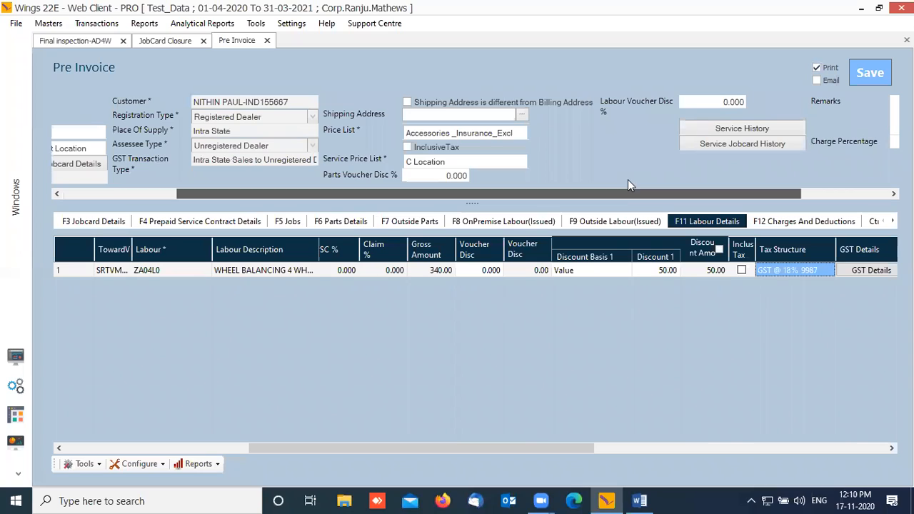
click(436, 178)
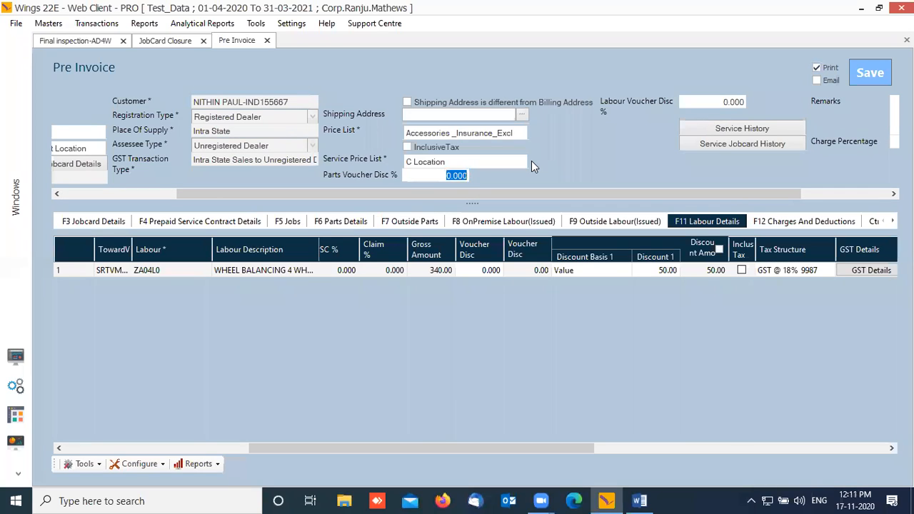
text(5)
key(Tab)
Step: Set the Labour Voucher Disc % to 3, cutting ZA04L0's net to 332.96
drag(570, 448, 810, 423)
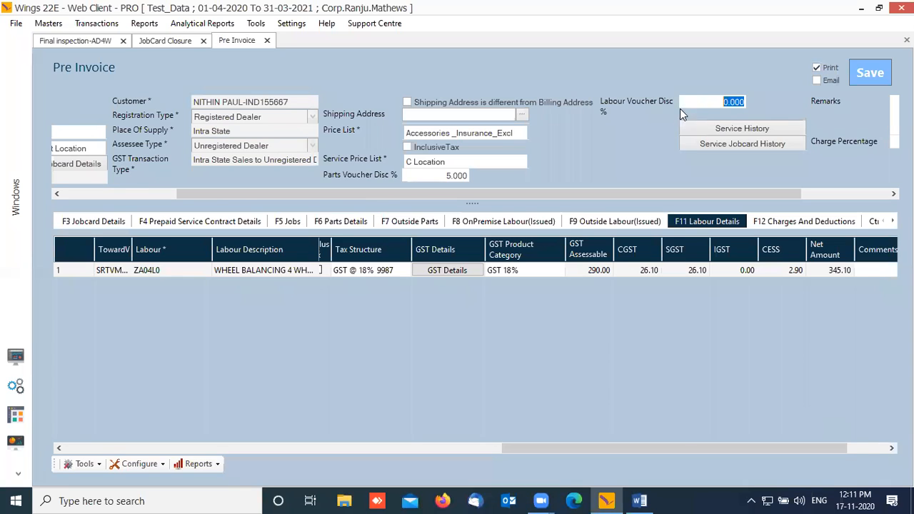
drag(710, 101, 791, 95)
text(3)
key(Tab)
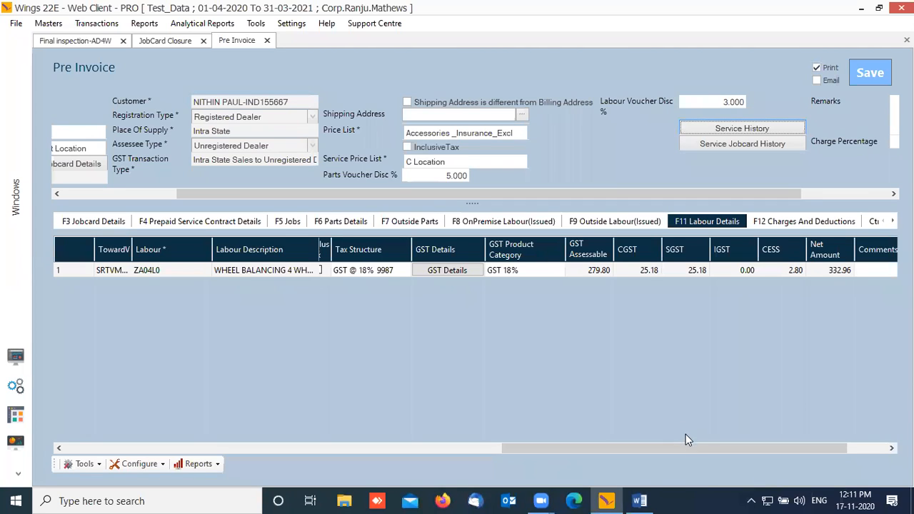
drag(705, 446, 854, 365)
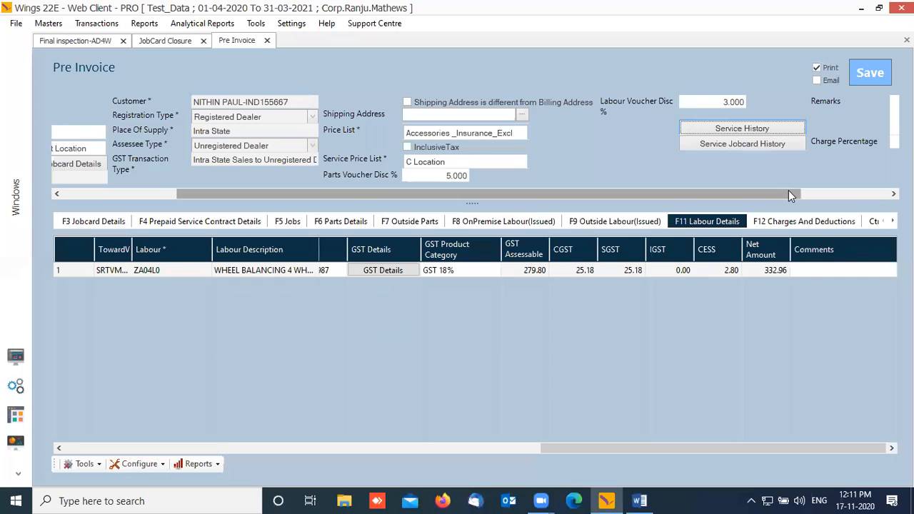
drag(788, 196, 850, 203)
click(835, 223)
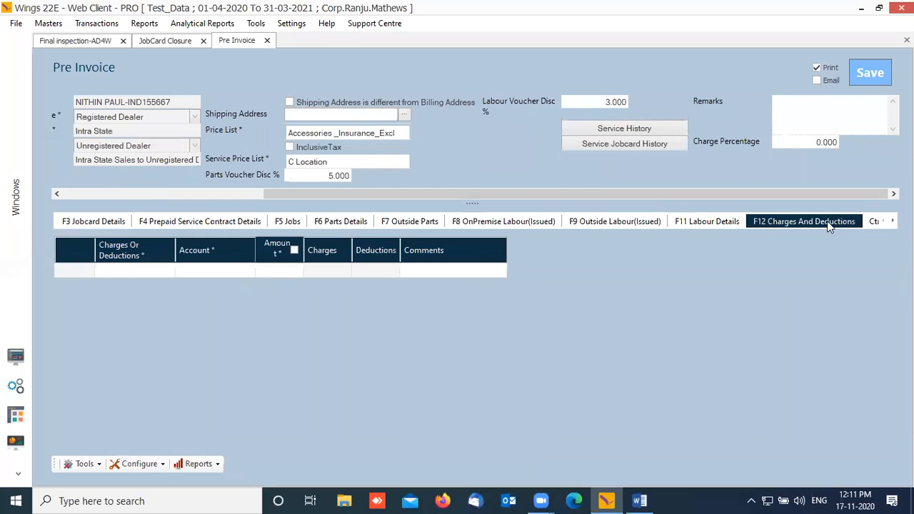
Step: Add a Deductions row against MCP Adjustment Account for 35.00
click(893, 221)
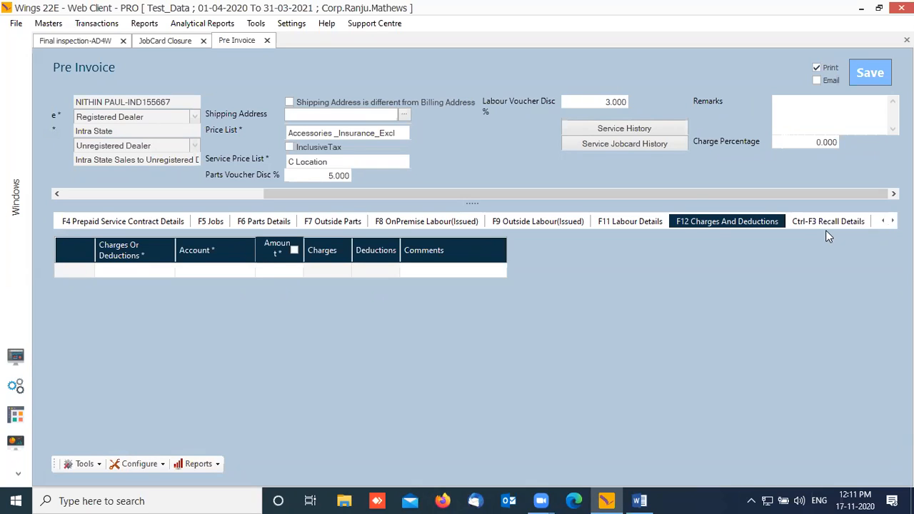
click(135, 270)
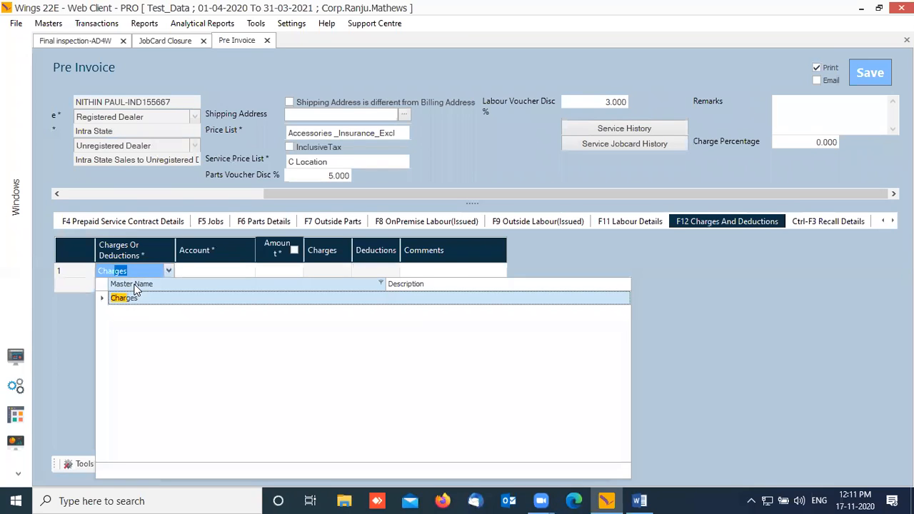
click(134, 293)
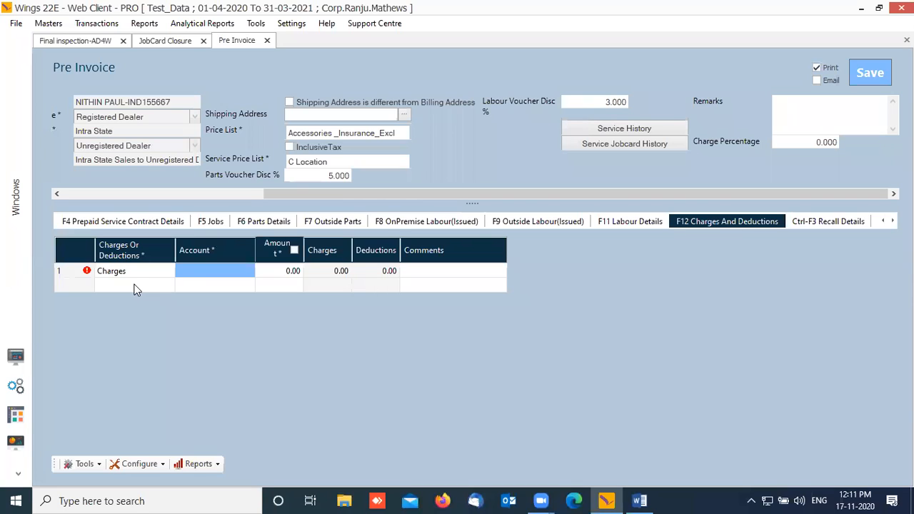
click(250, 272)
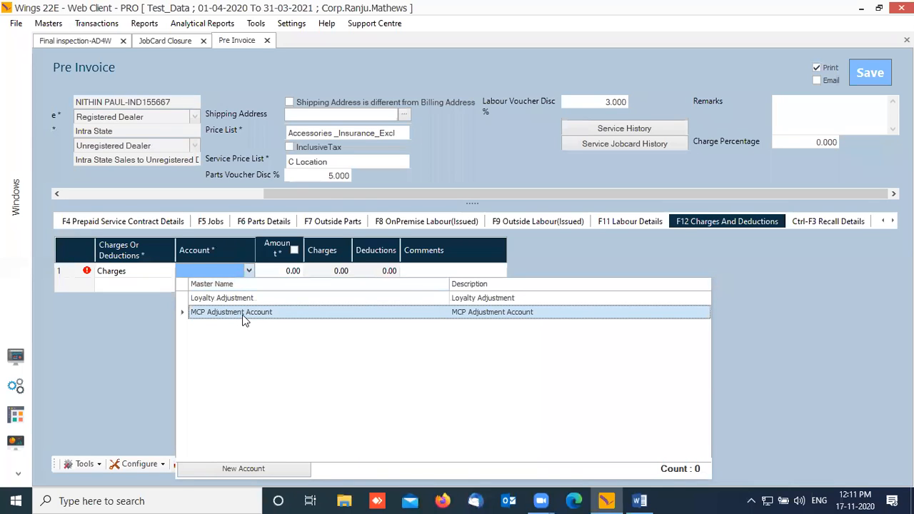
click(162, 270)
click(167, 273)
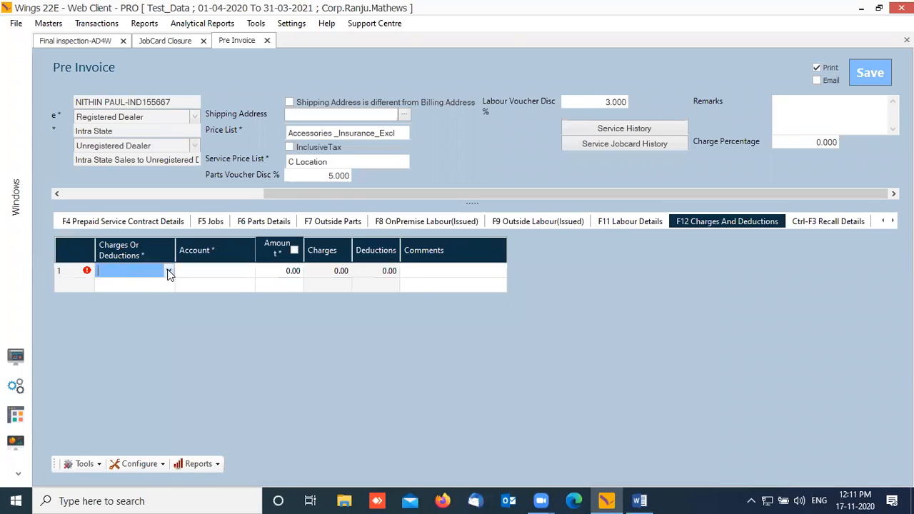
click(168, 273)
click(138, 311)
key(Tab)
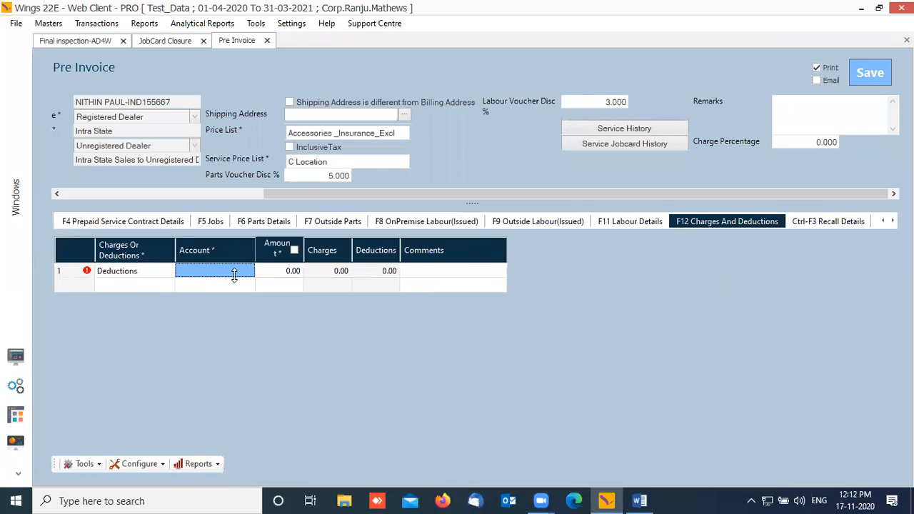
click(214, 272)
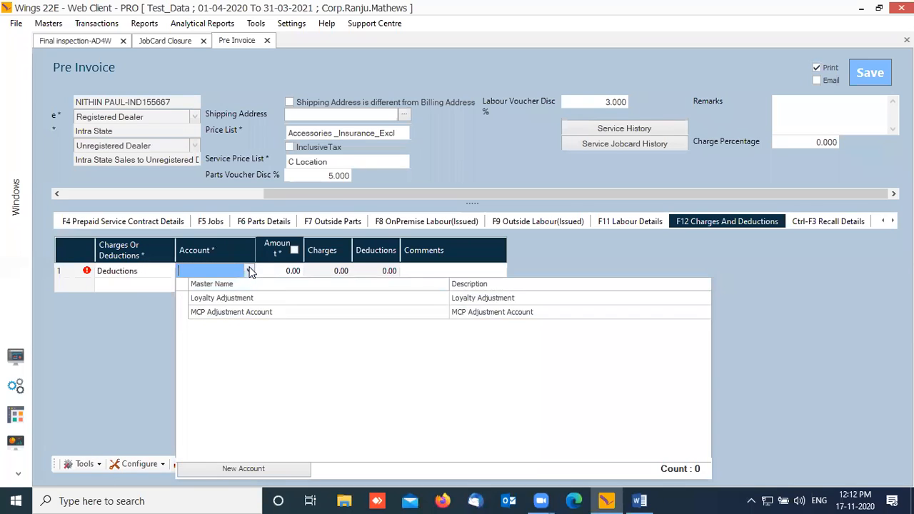
click(239, 314)
text(1)
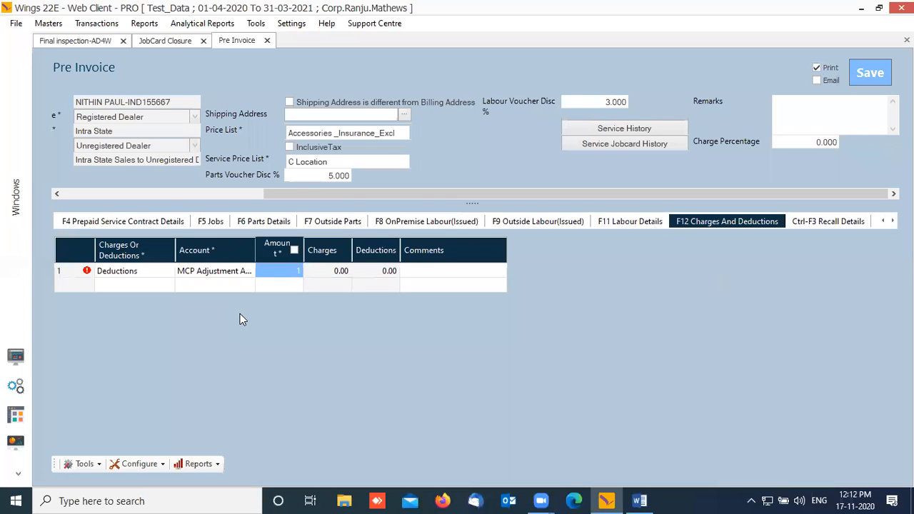
text(35)
key(Tab)
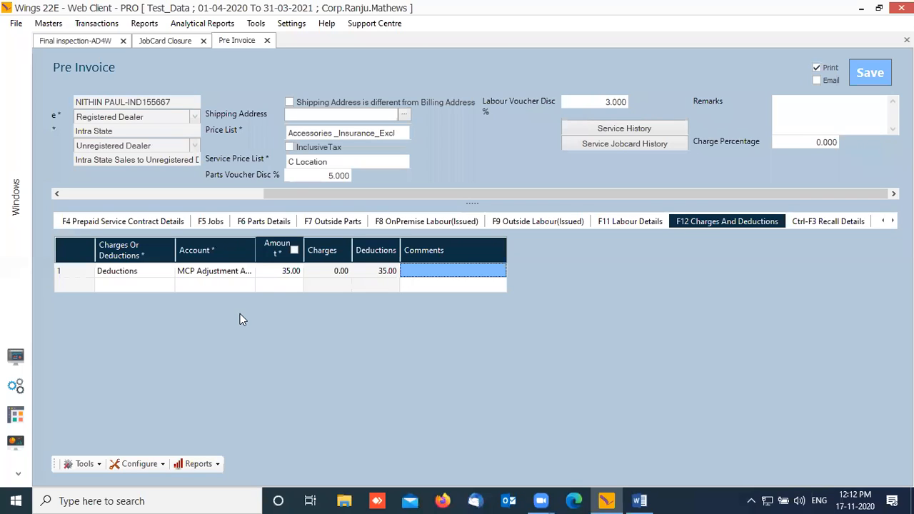
Step: Add a Charges row against Loyalty Adjustment for 39.00
click(142, 286)
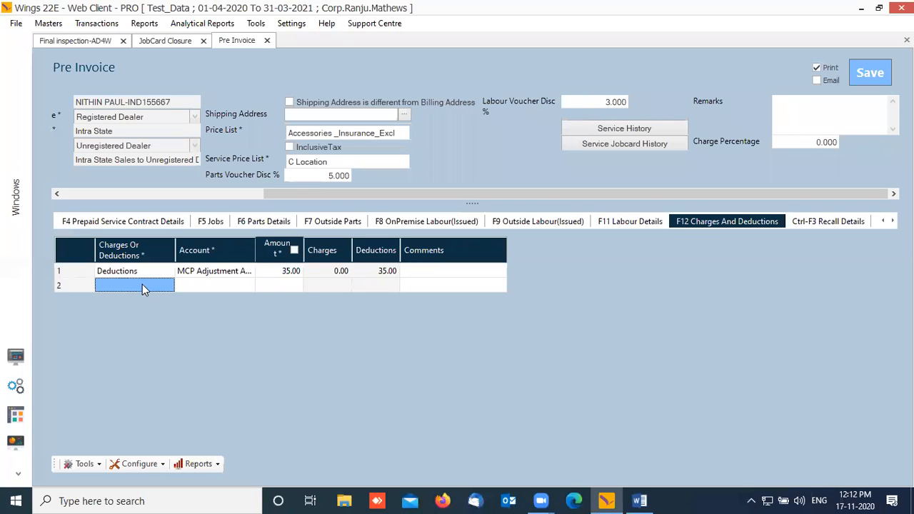
click(144, 285)
text(Charges)
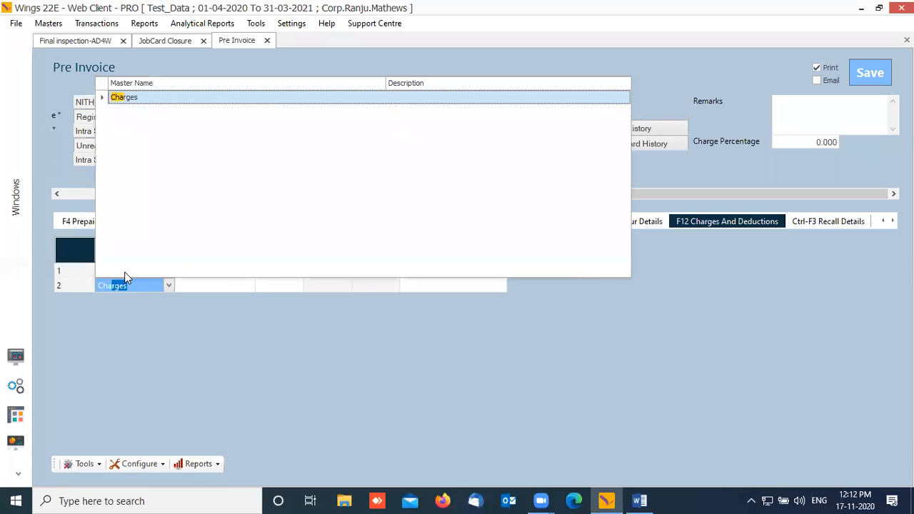
key(Tab)
click(179, 284)
click(250, 287)
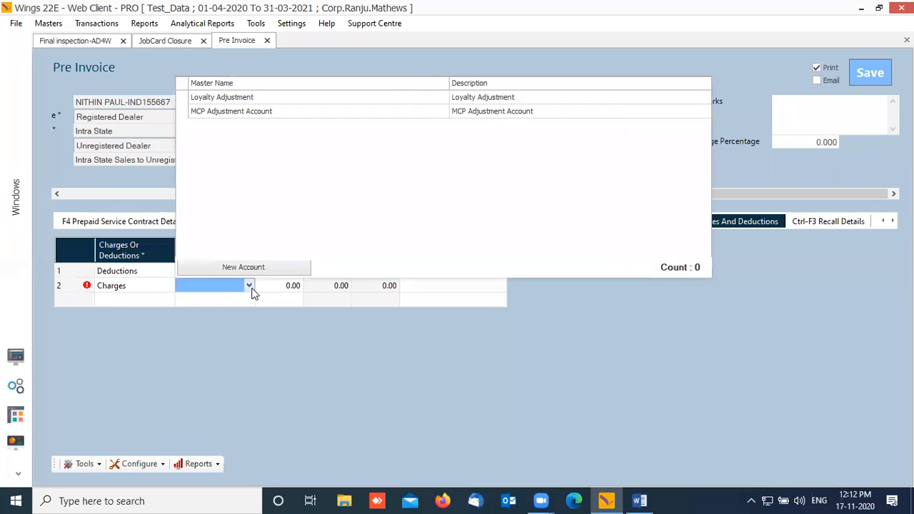
click(268, 97)
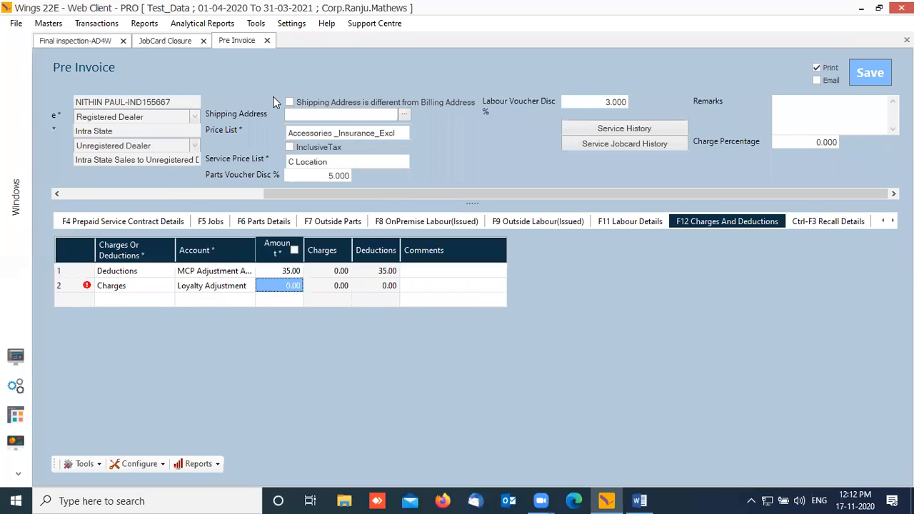
text(39)
key(Tab)
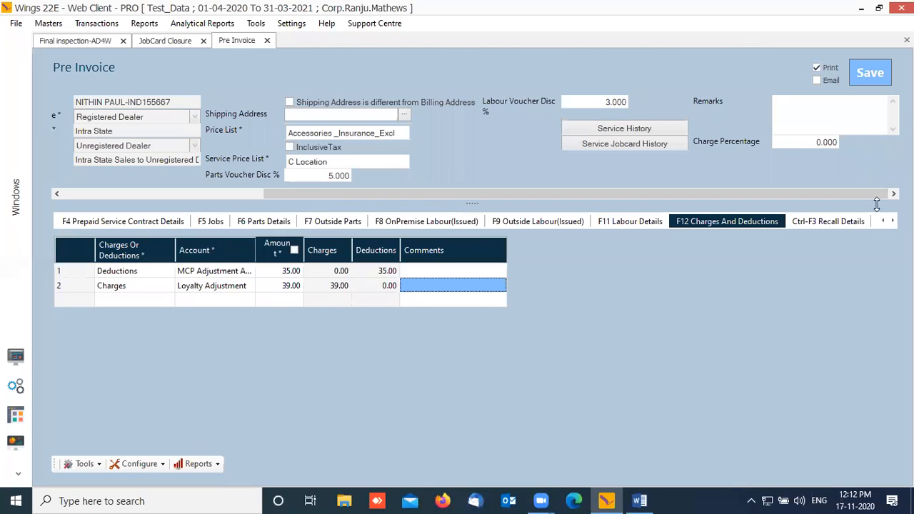
click(842, 222)
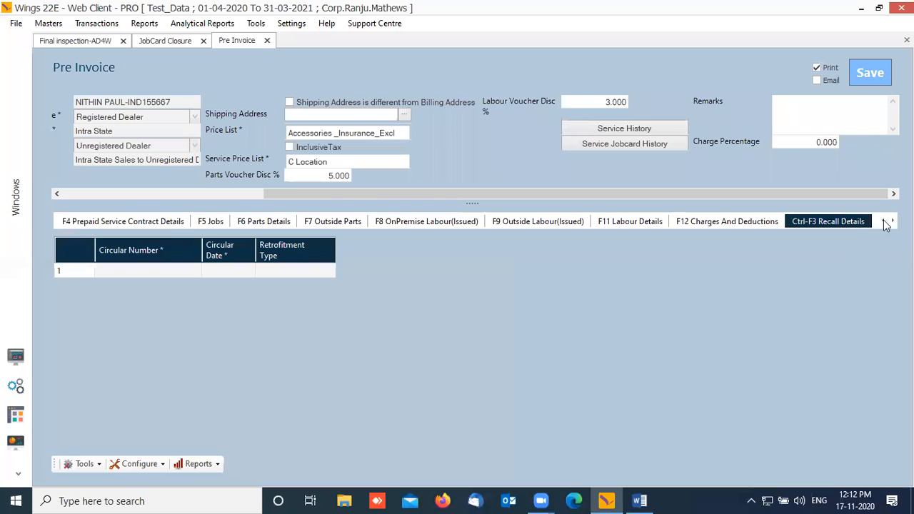
click(891, 221)
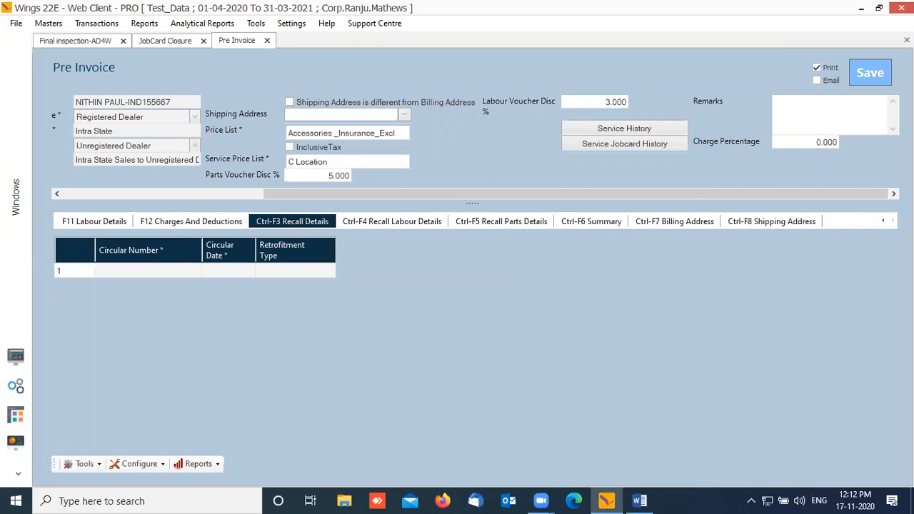
Step: In the Ctrl-F6 Summary, review part gross, discount, CGST, CESS, GST and net amounts
click(592, 227)
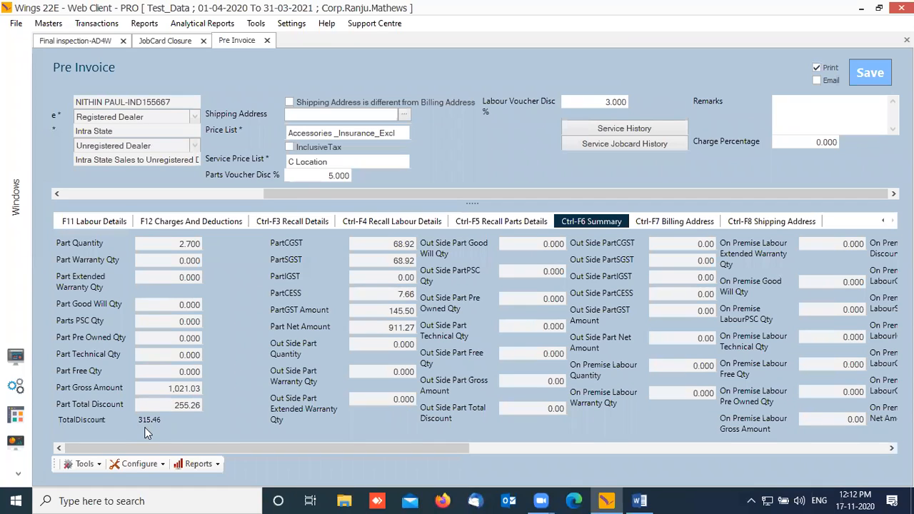
drag(165, 388, 232, 379)
drag(165, 407, 216, 401)
click(375, 248)
drag(398, 244, 423, 246)
drag(403, 295, 434, 314)
drag(392, 243, 420, 261)
click(390, 311)
drag(396, 312, 444, 317)
drag(372, 326, 478, 320)
Step: Review labour totals, charges 39.00, deductions 35.00 and total net amount 1,248.23
drag(447, 447, 660, 450)
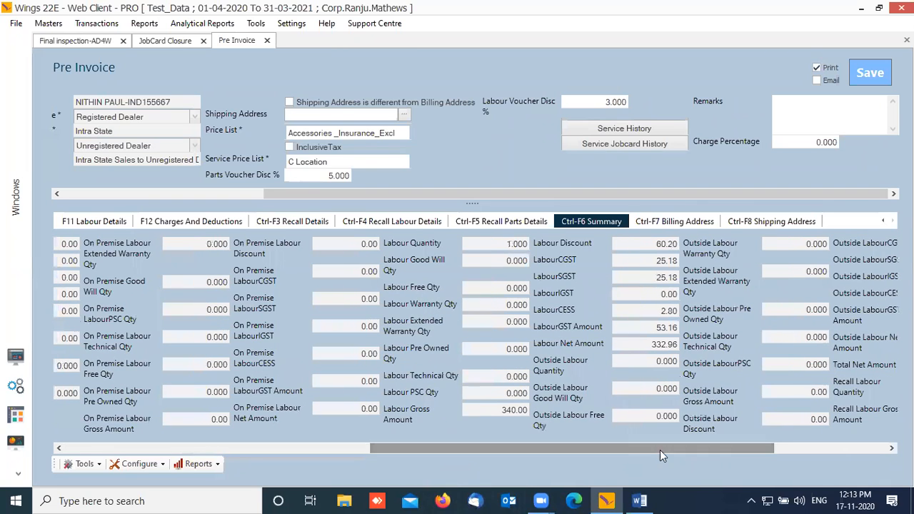
click(486, 413)
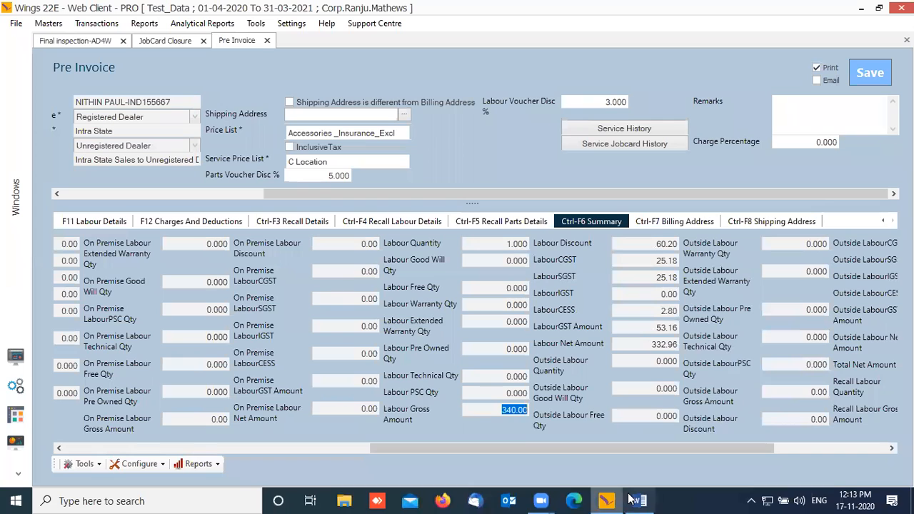
drag(548, 453, 773, 455)
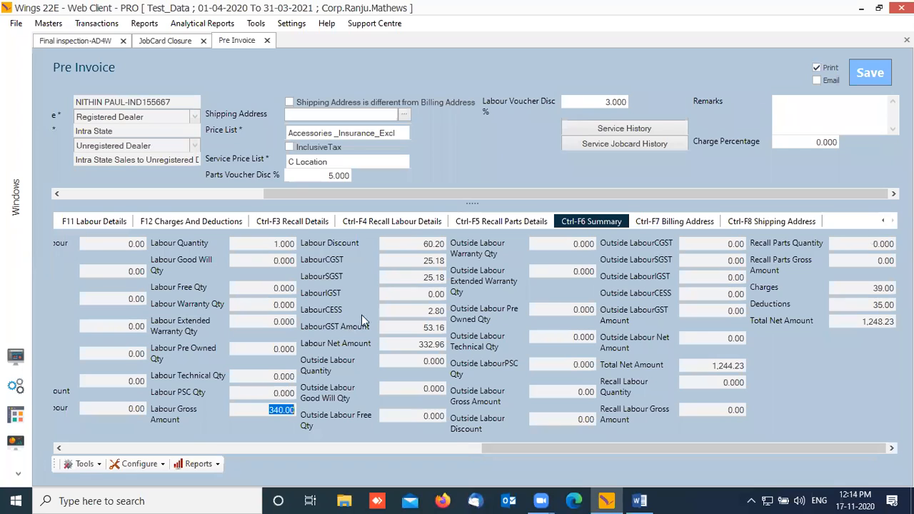
Step: Set both the parts voucher discount (was 5.000) and the labour voucher discount to 0
click(313, 177)
text(0)
key(Tab)
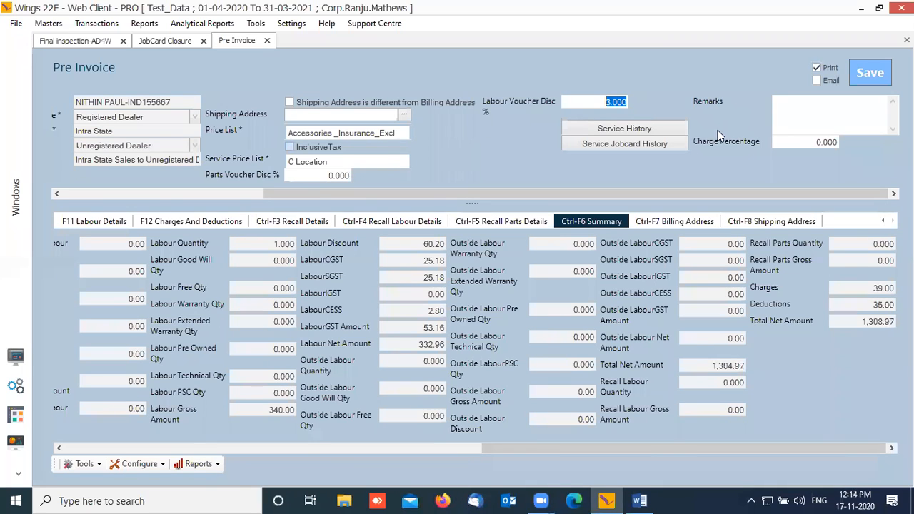
text(0)
key(Tab)
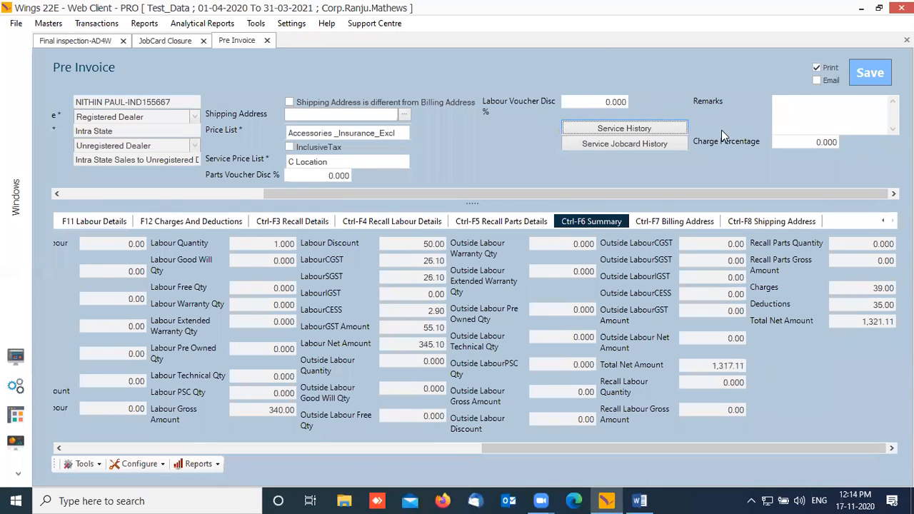
Step: Review the recalled parts details and the summary's 204.21 Part Total Discount
click(532, 222)
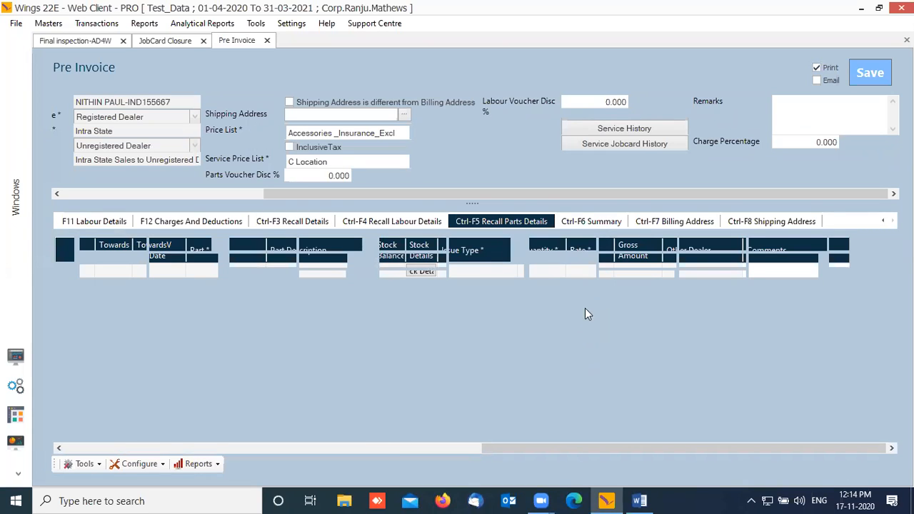
click(607, 227)
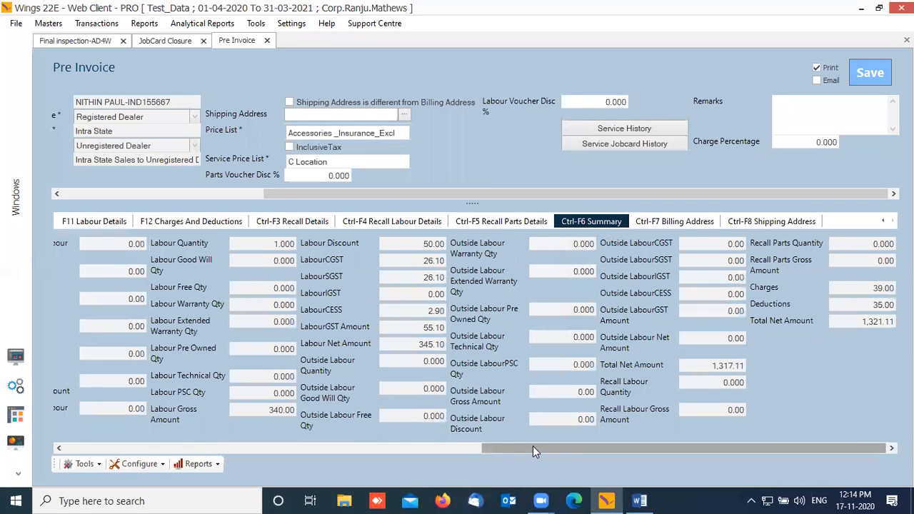
drag(533, 445, 54, 440)
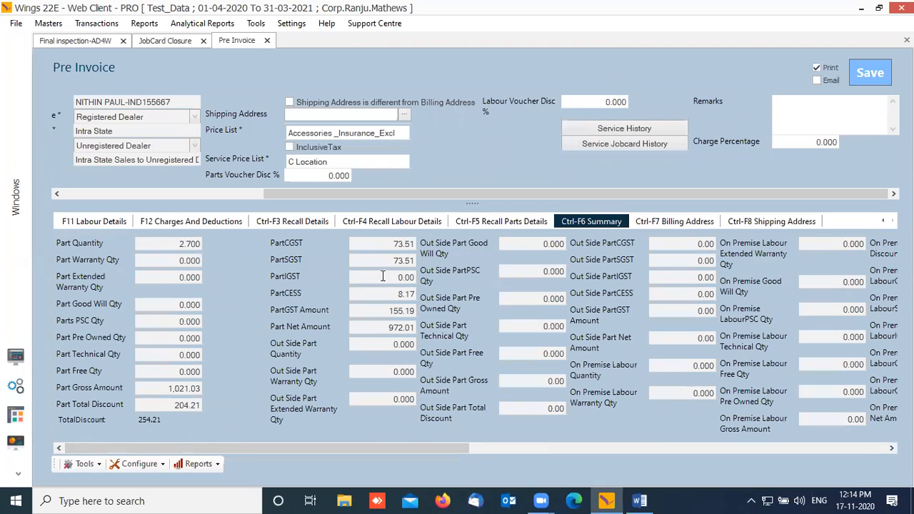
click(167, 405)
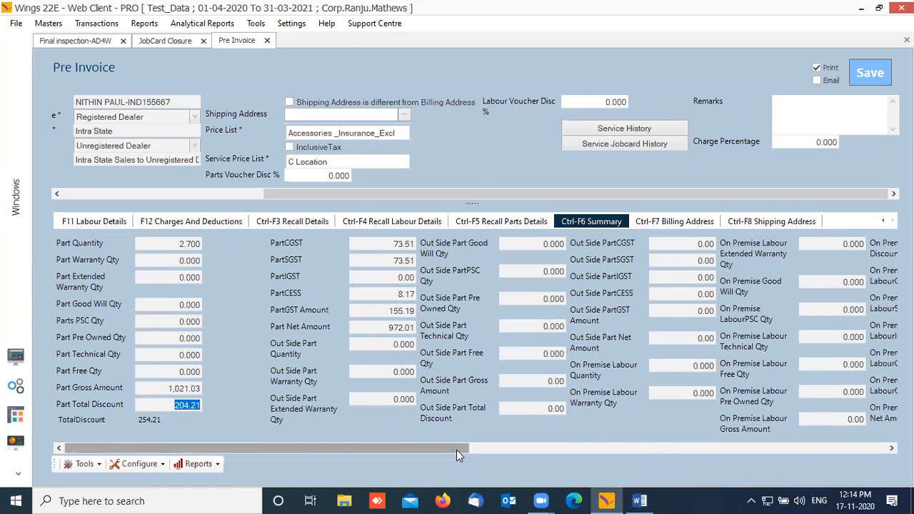
click(882, 222)
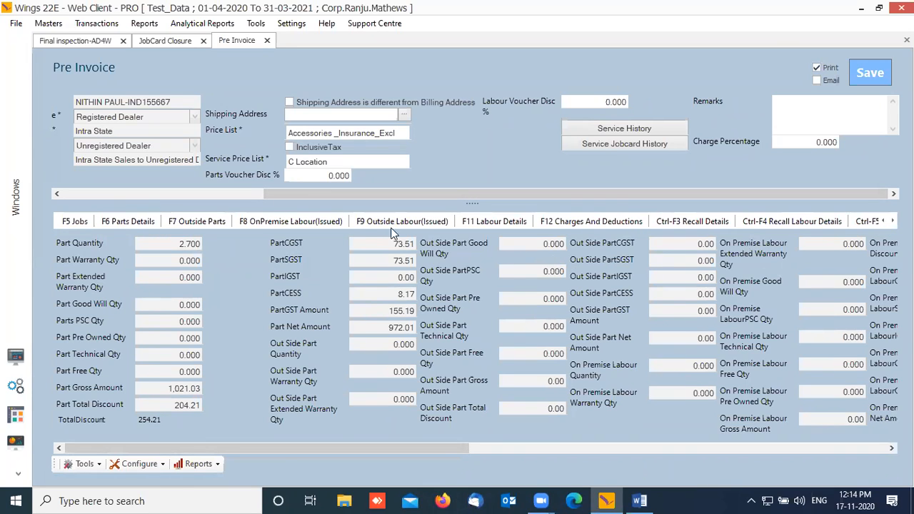
Step: Clear the part's Disc 1 from 20.00 to 0 in Parts Details, then return to Summary
click(127, 223)
drag(594, 451, 341, 468)
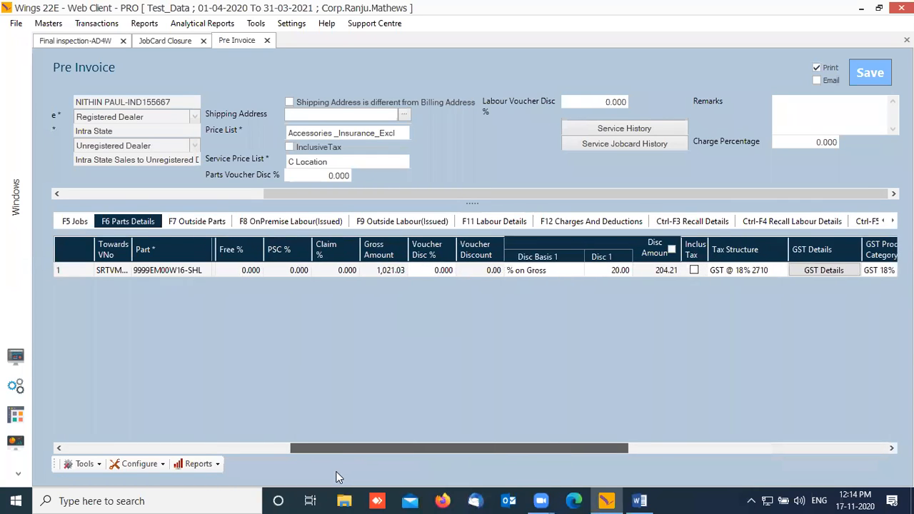
click(665, 252)
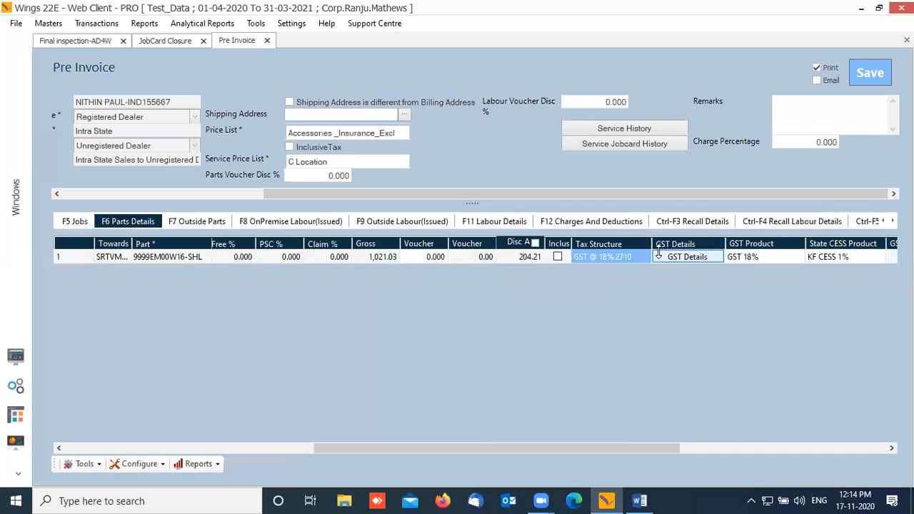
click(535, 243)
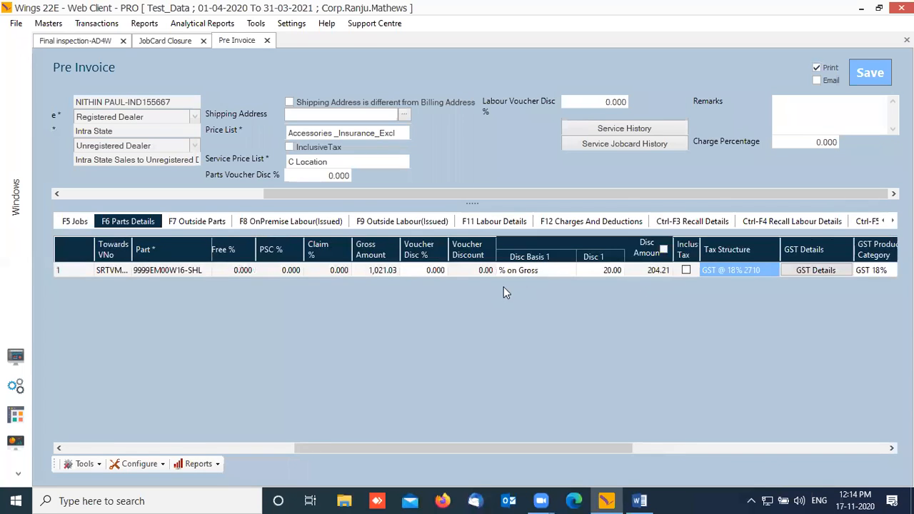
click(547, 271)
key(Tab)
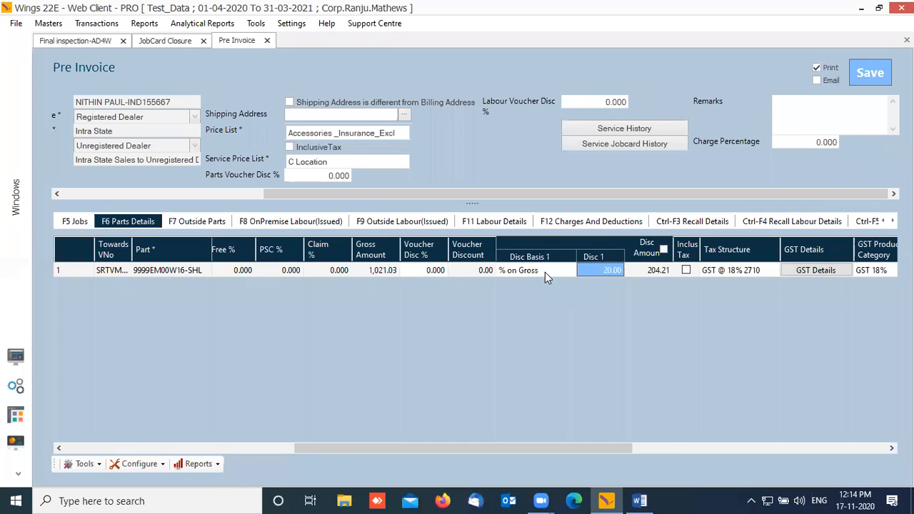
key(Delete)
key(Tab)
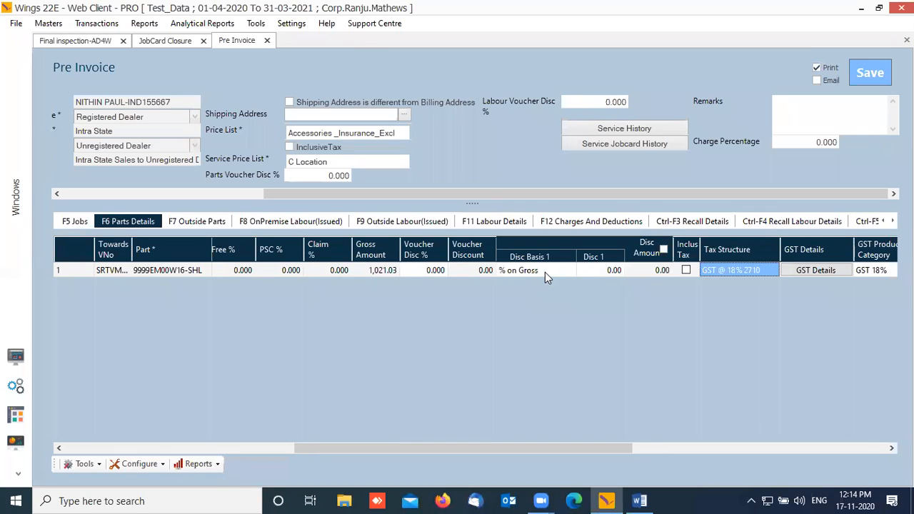
click(664, 250)
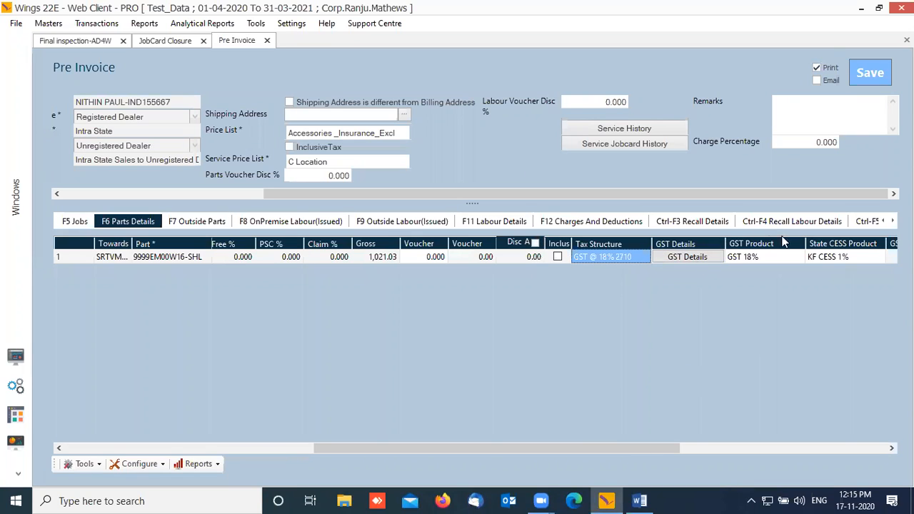
click(893, 220)
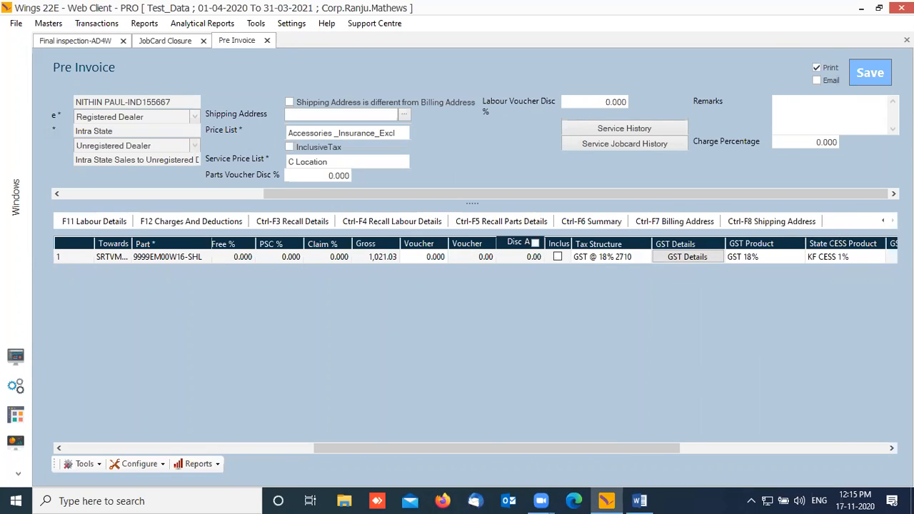
click(616, 225)
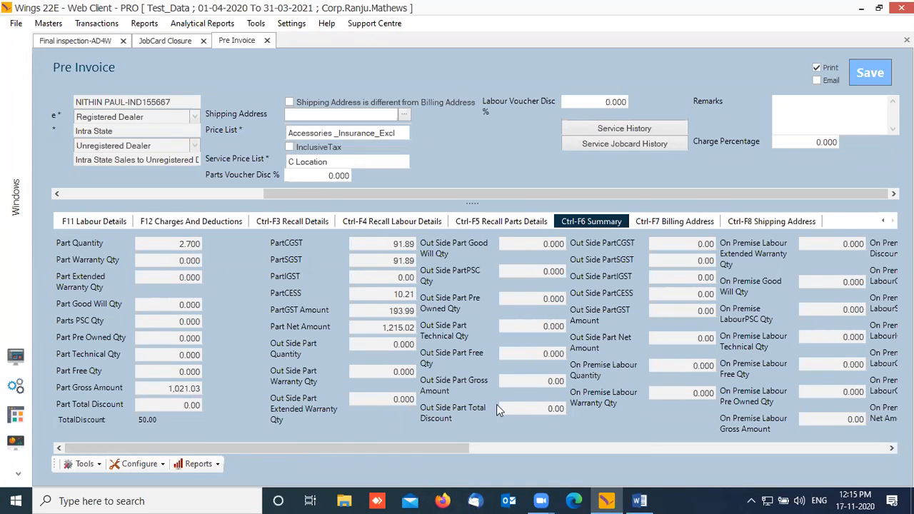
Step: Check the summary's Labour Discount of 50.00 and Total Net Amount of 1,564.12
drag(260, 448, 700, 444)
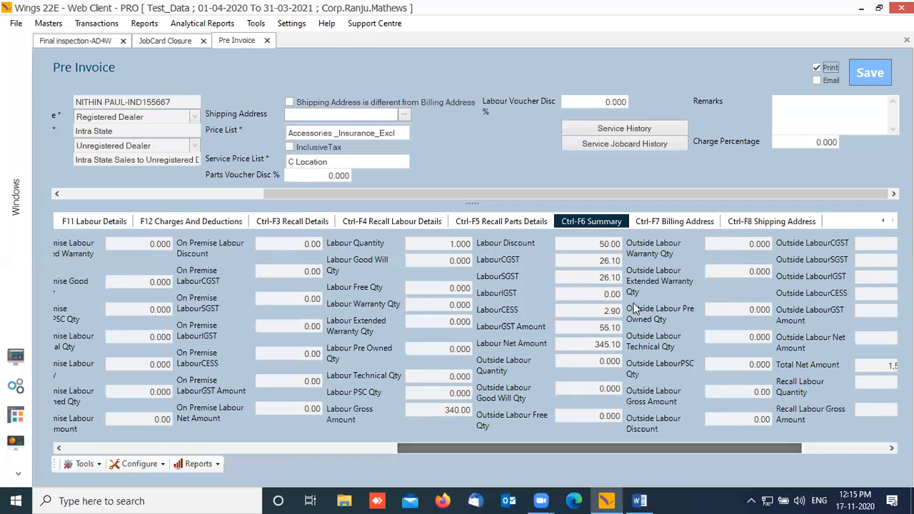
click(576, 243)
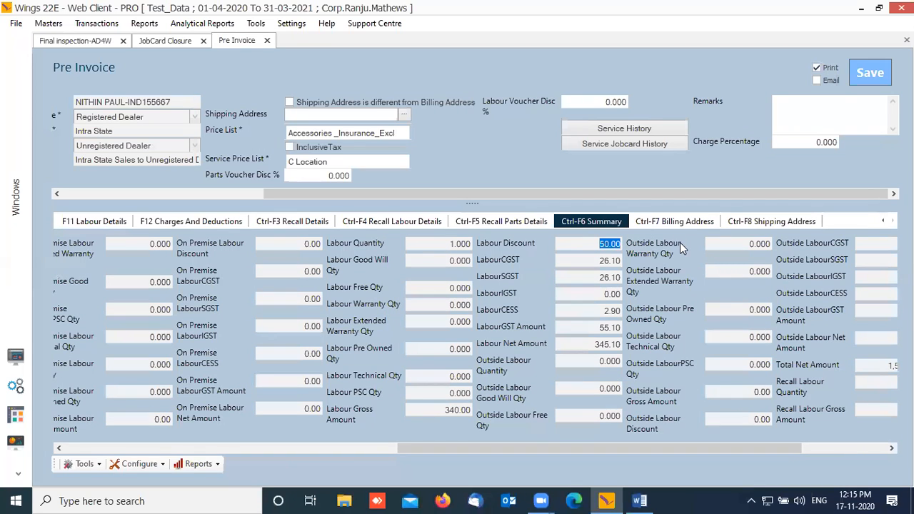
mouse_move(486, 453)
mouse_down()
mouse_move(75, 428)
mouse_move(143, 407)
mouse_move(141, 422)
mouse_up()
drag(260, 450, 619, 415)
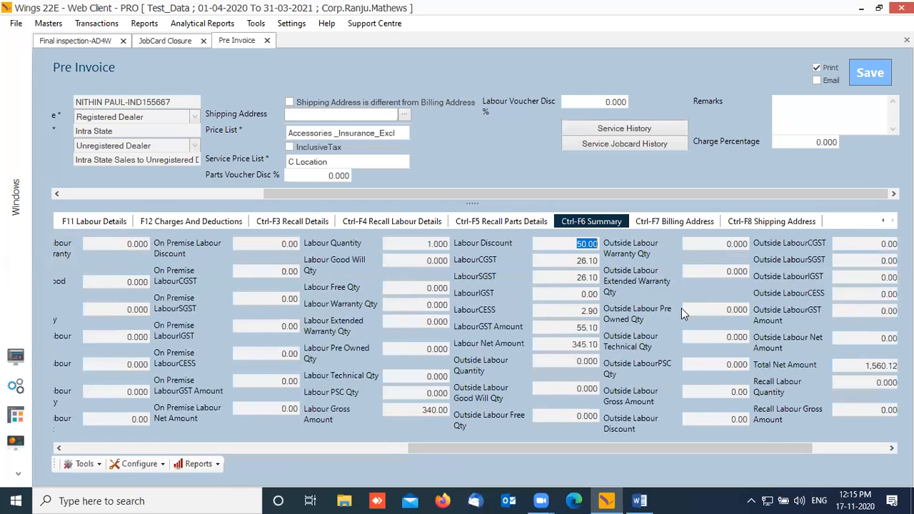
drag(740, 449, 838, 438)
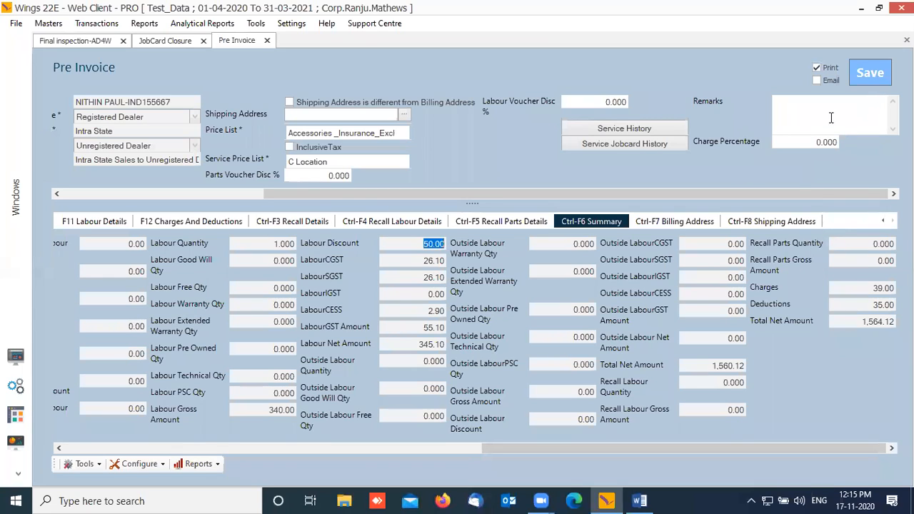
click(876, 78)
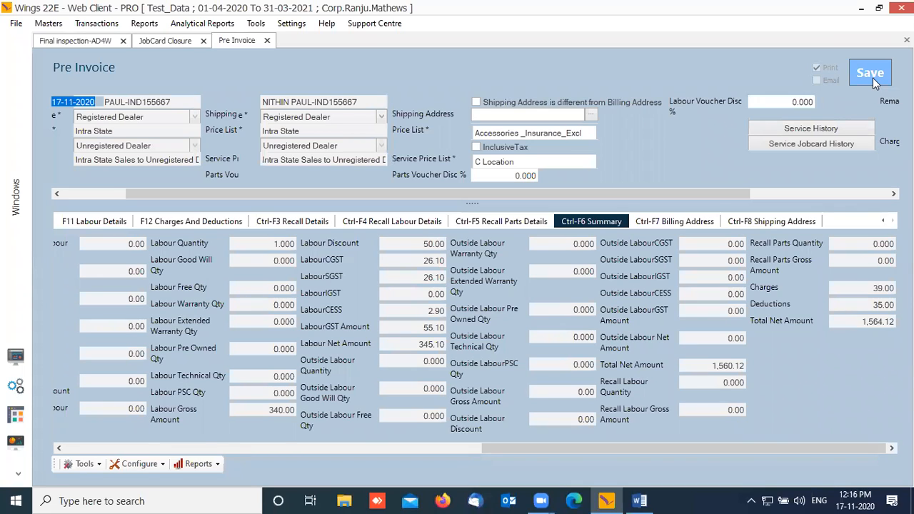
Step: Save the pre invoice and choose the Reg_Pre Invoice print format for preview
click(873, 78)
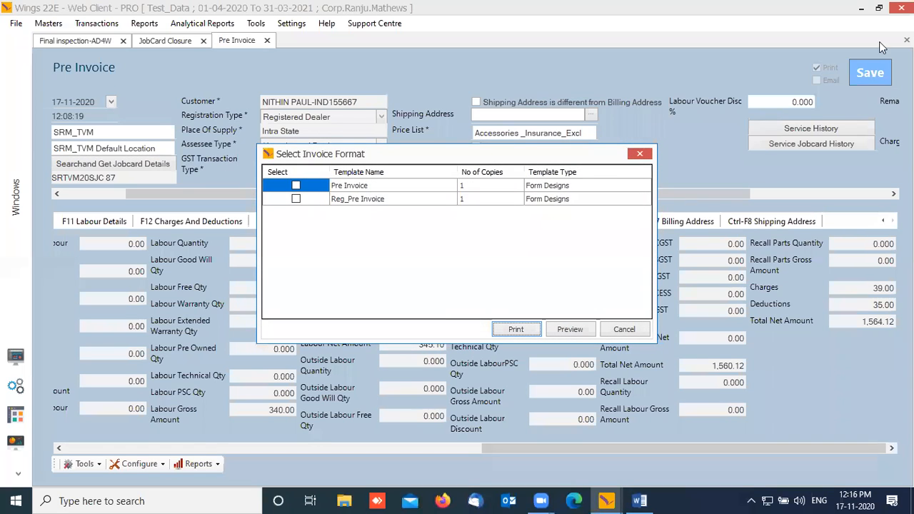
click(295, 203)
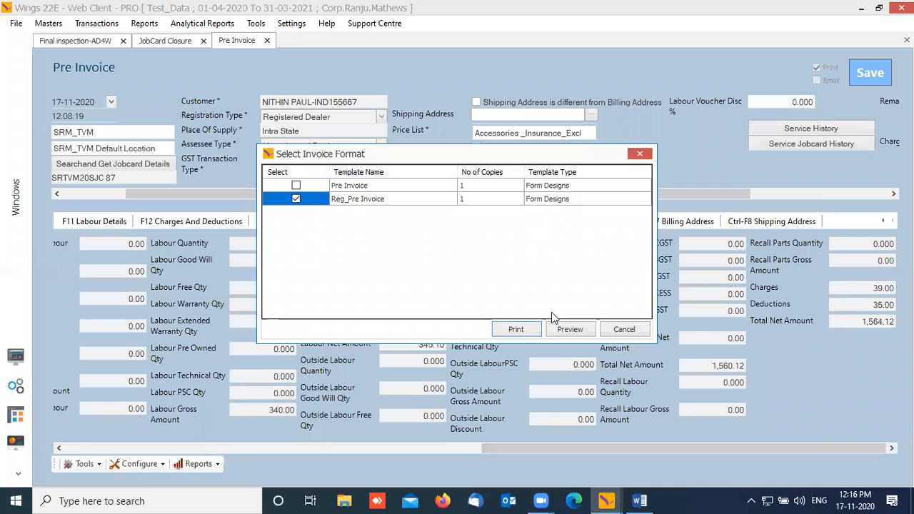
click(576, 333)
Step: Preview the Reg_Pre Invoice printout
click(564, 334)
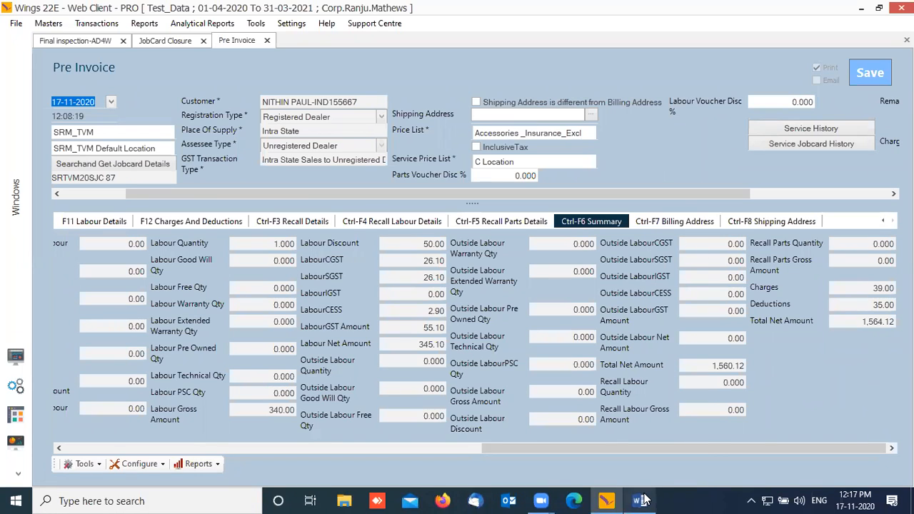
mouse_move(642, 500)
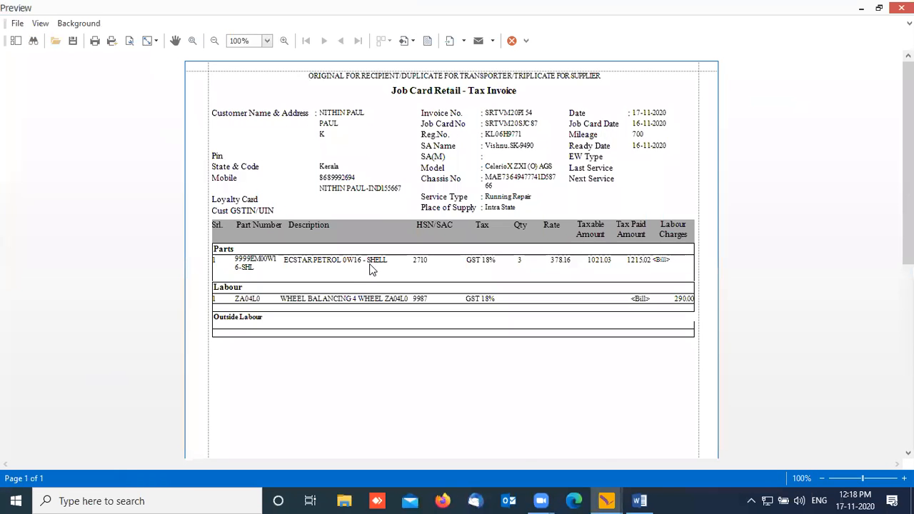
Step: Scroll the Job Card Retail tax invoice preview to check parts, labour and totals
scroll(402, 318, down, 3)
scroll(400, 315, down, 3)
scroll(482, 346, up, 6)
Step: Close the invoice preview and acknowledge the transaction-saved message
click(901, 7)
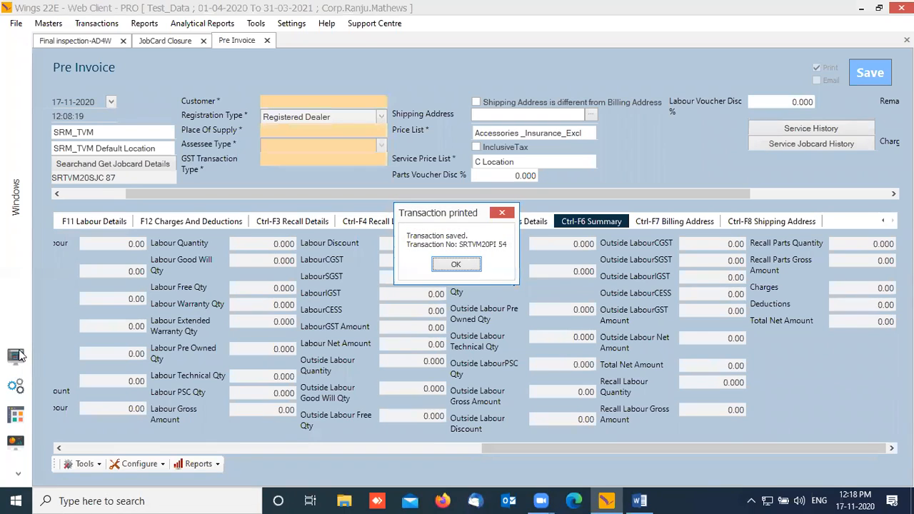
click(451, 265)
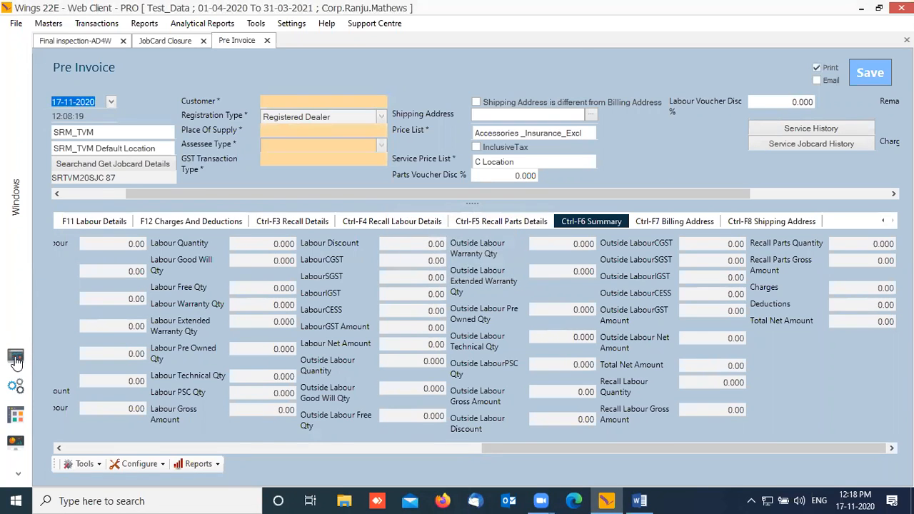
click(16, 358)
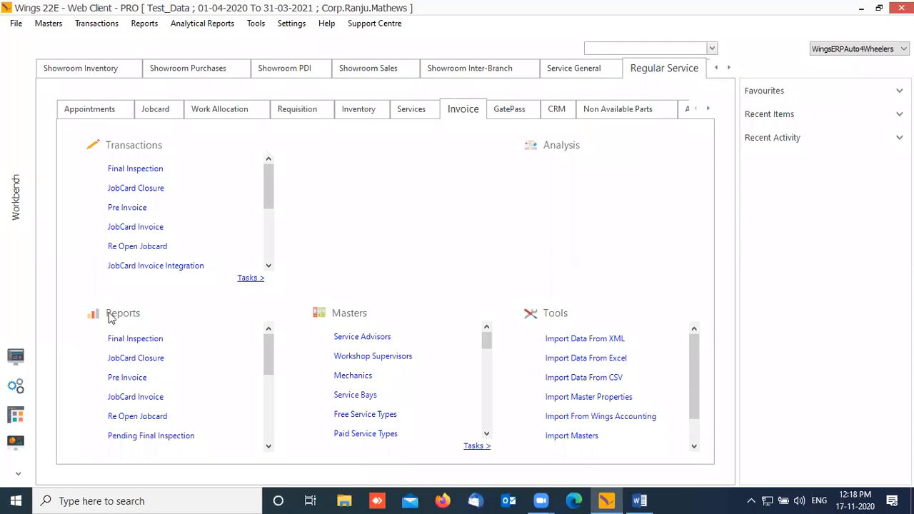
Step: Open JobCard Invoice under Regular Service > Invoice > Transactions
click(146, 229)
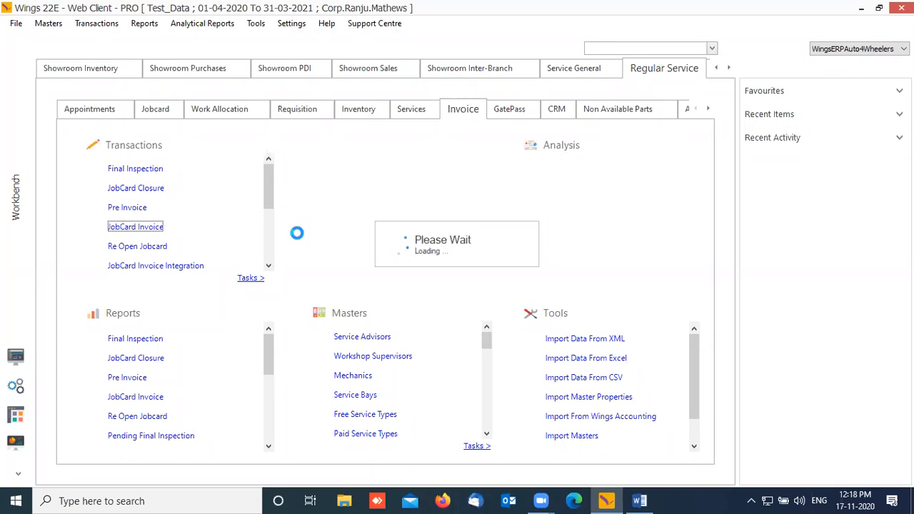
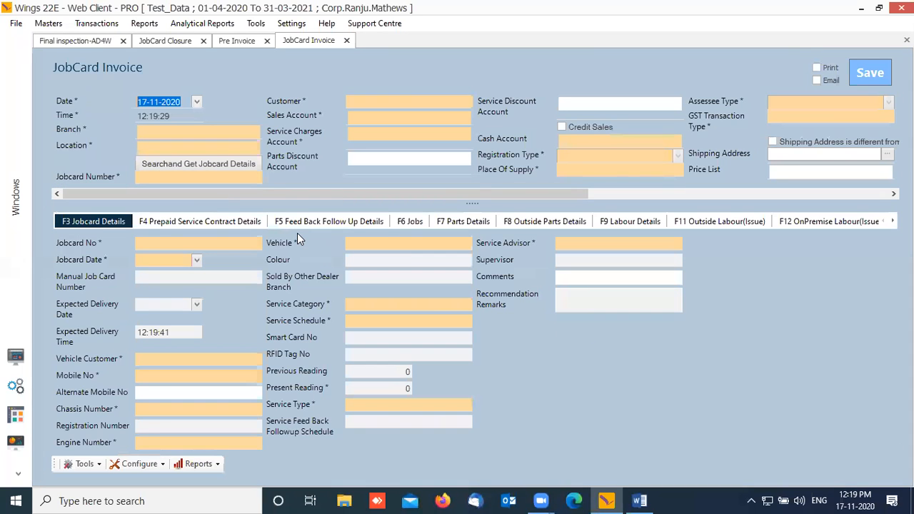
Step: Set the invoice branch to SRM_TVM
key(Tab)
key(Tab)
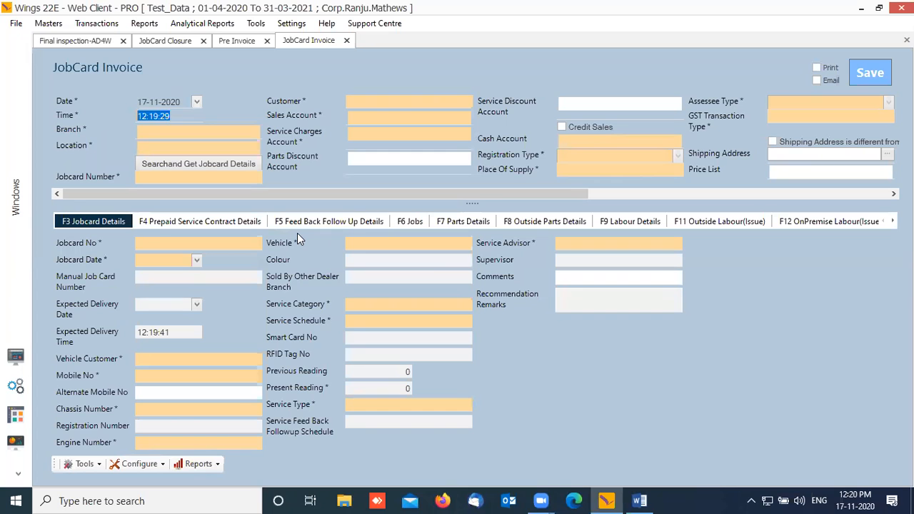
text(TVM)
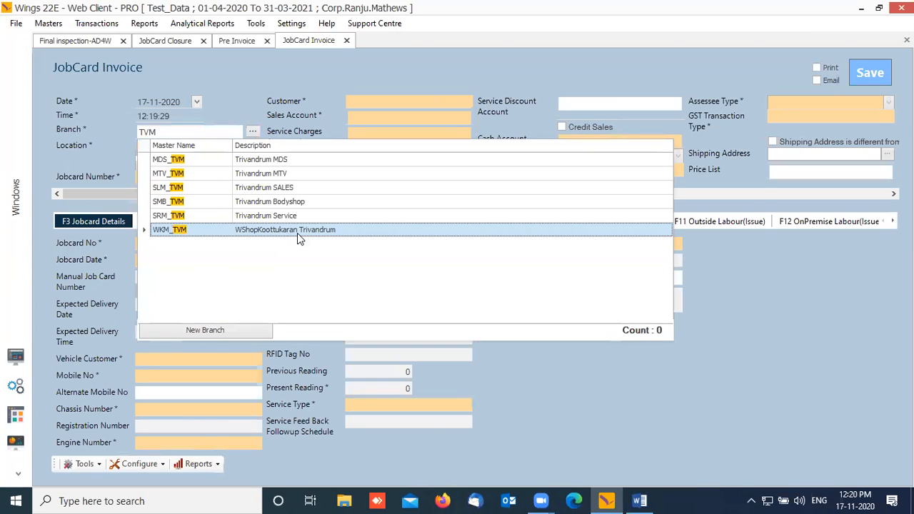
key(Up)
key(Return)
Step: Search closed job cards for 87 and load the one dated 16-11-2020
key(Tab)
key(Return)
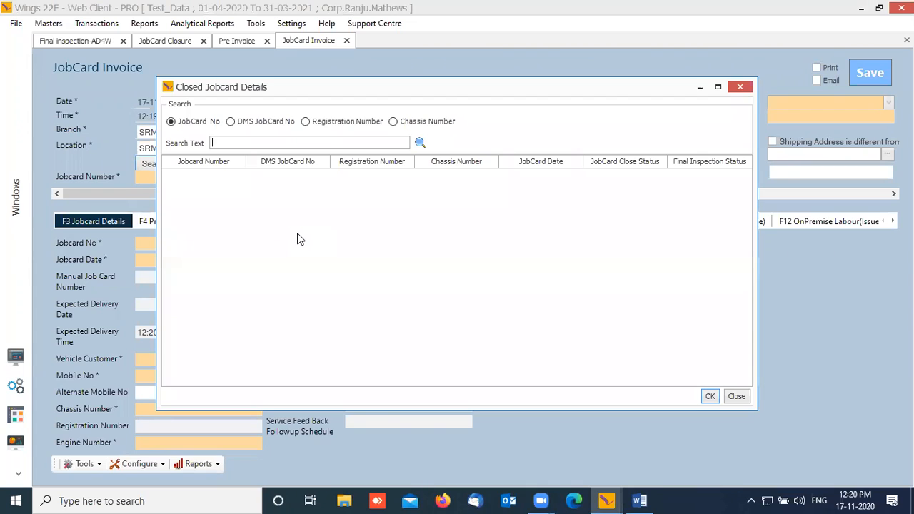
text(87)
key(Return)
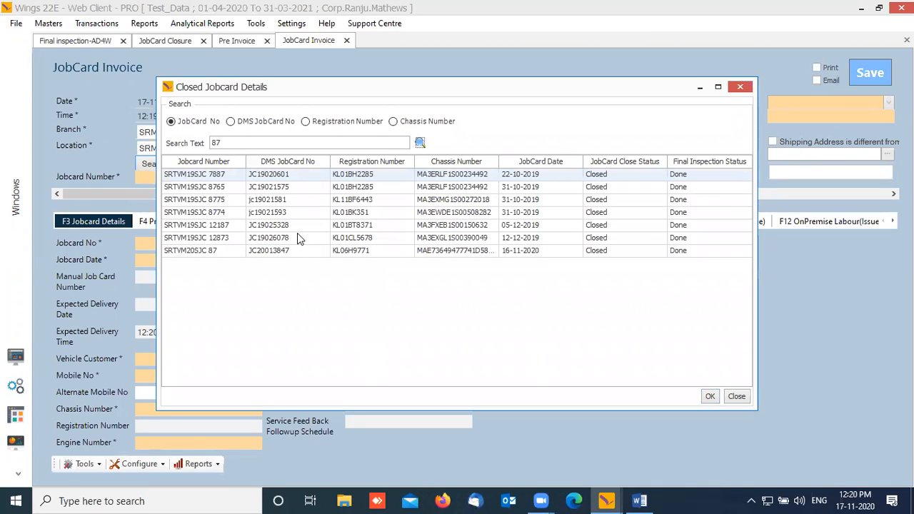
click(208, 253)
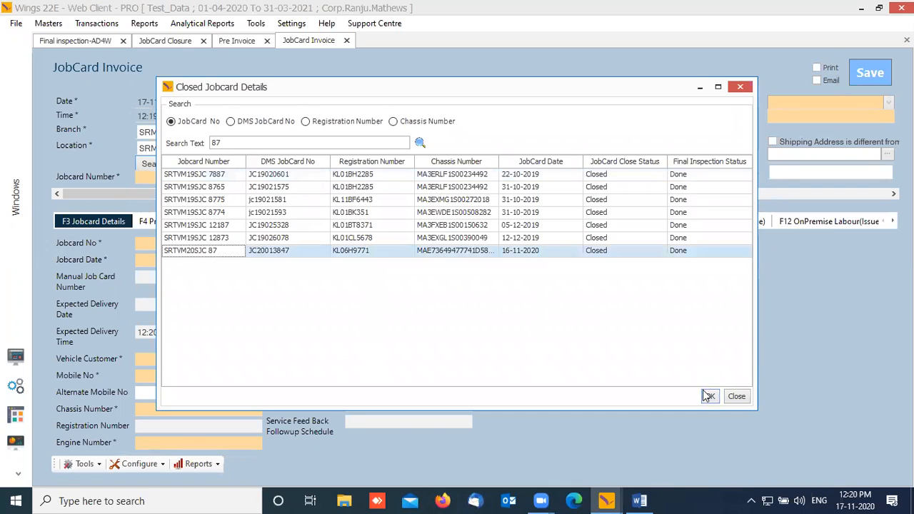
click(711, 397)
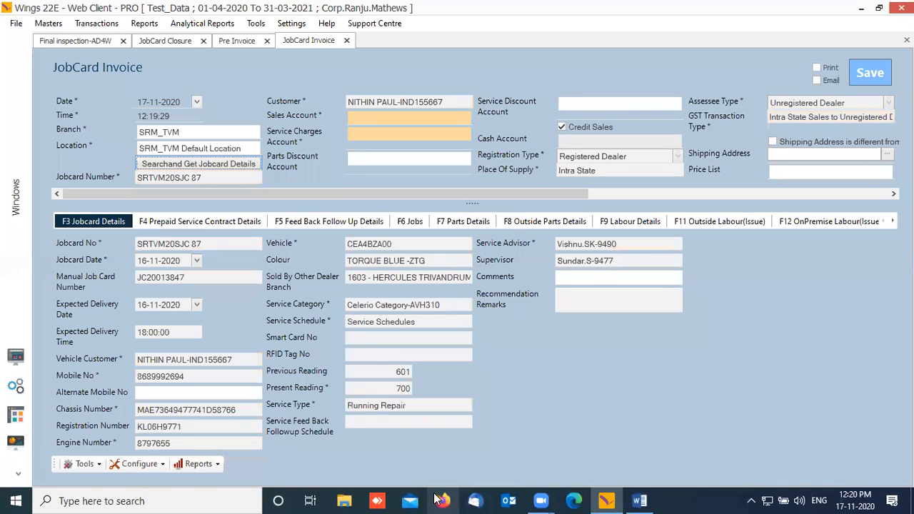
Step: Default the sales, service charge, parts and service discount accounts and price list; set service price list to B Location
click(436, 119)
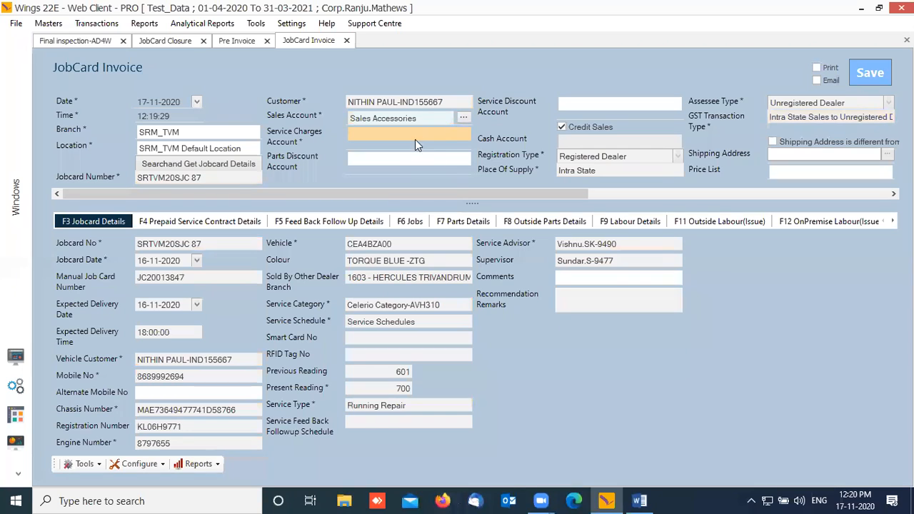
click(415, 140)
click(404, 158)
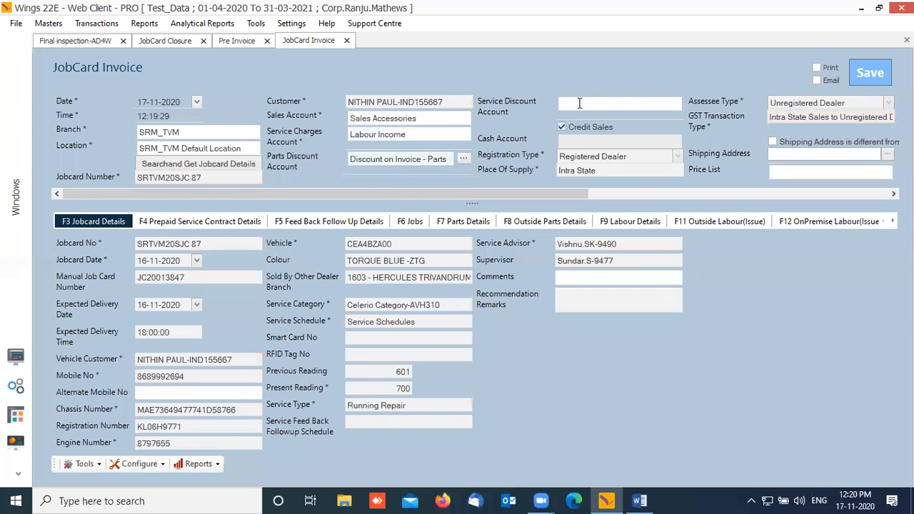
click(579, 103)
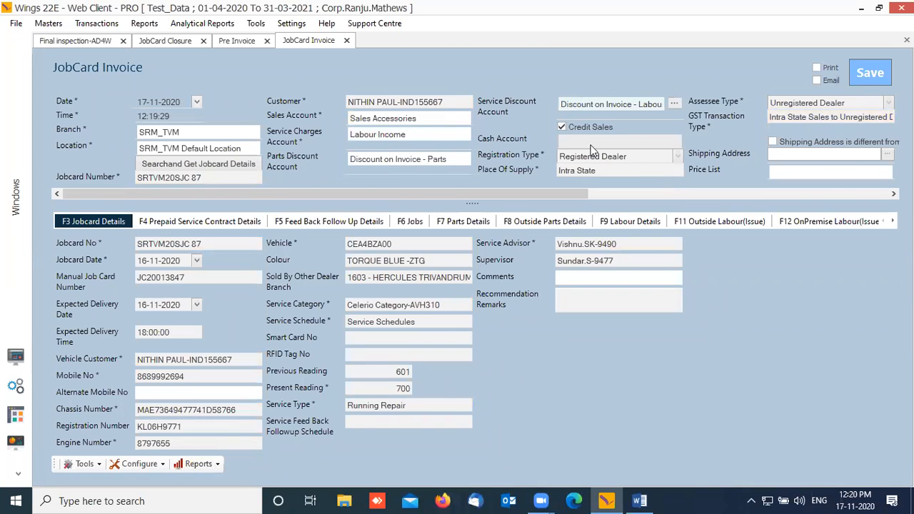
click(784, 172)
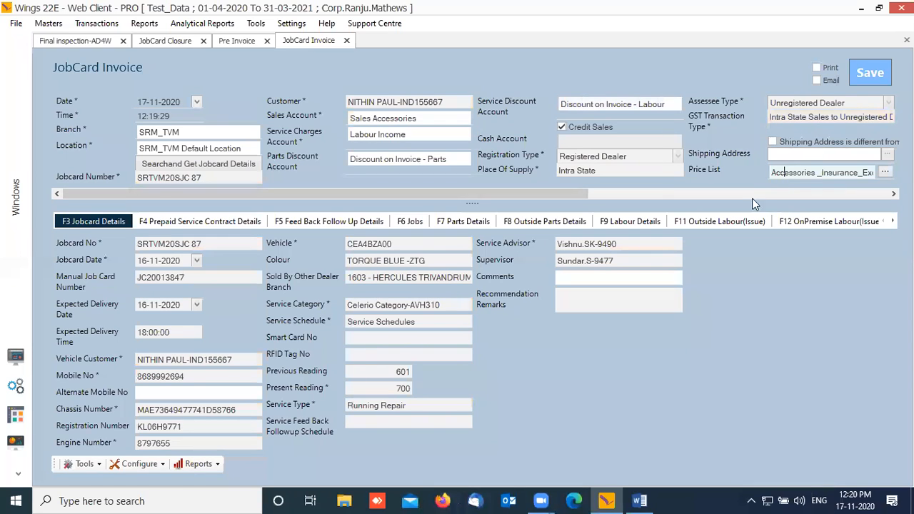
drag(541, 196, 727, 197)
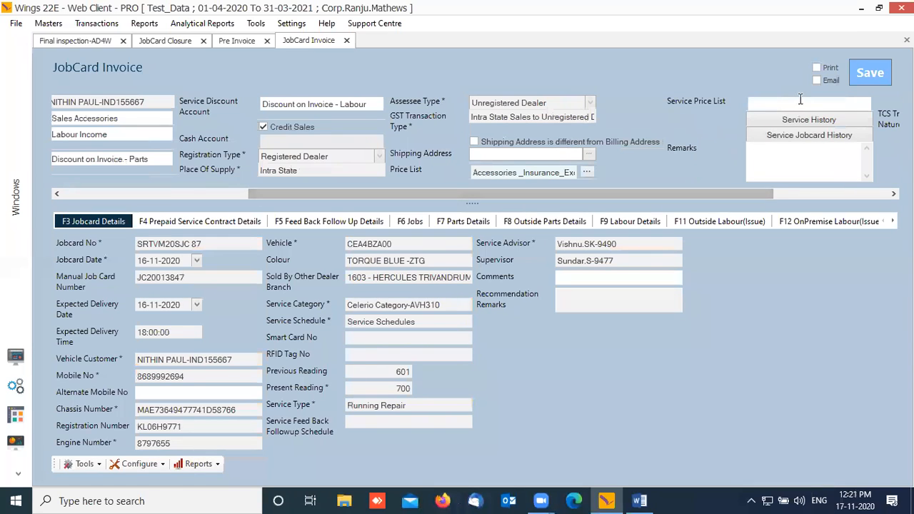
click(799, 103)
key(Down)
key(Down)
key(Down)
key(Down)
key(Down)
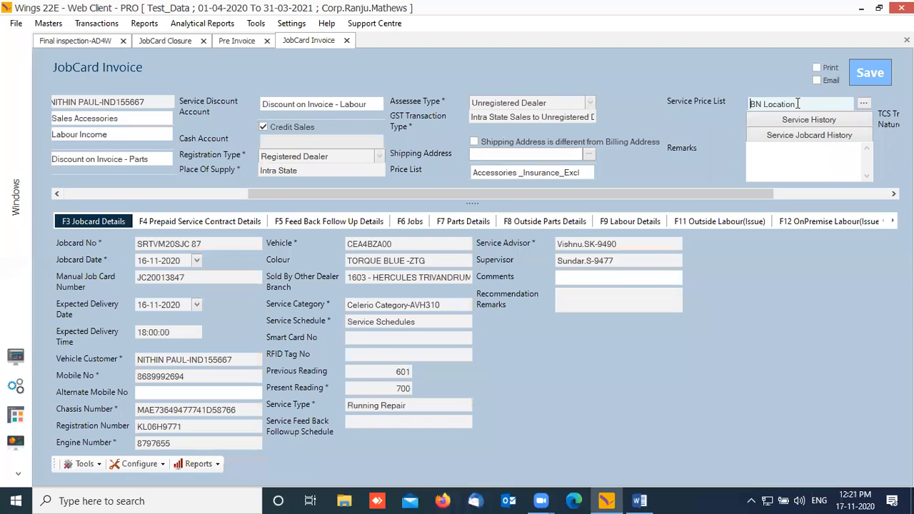
key(Up)
Step: Check the F4 through F11 invoice tabs: jobs, parts discount, outside parts and labour details
click(236, 227)
click(328, 221)
click(413, 221)
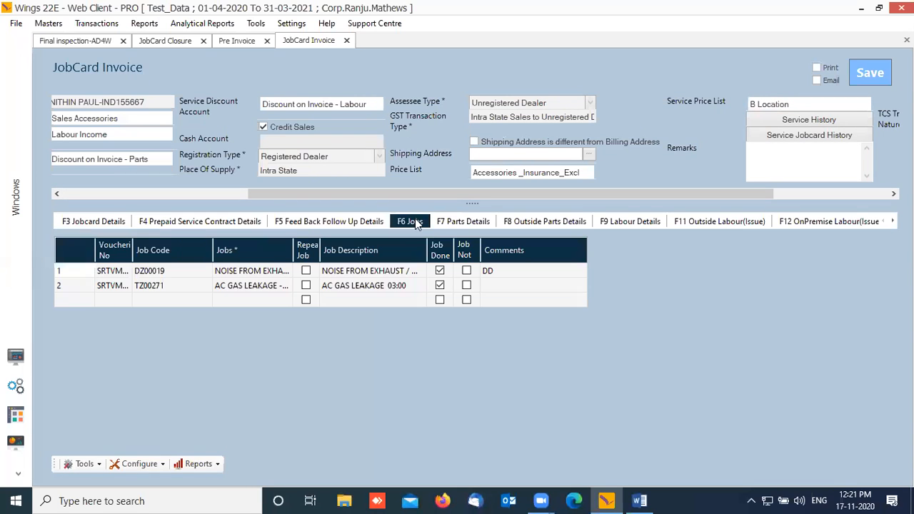
click(460, 225)
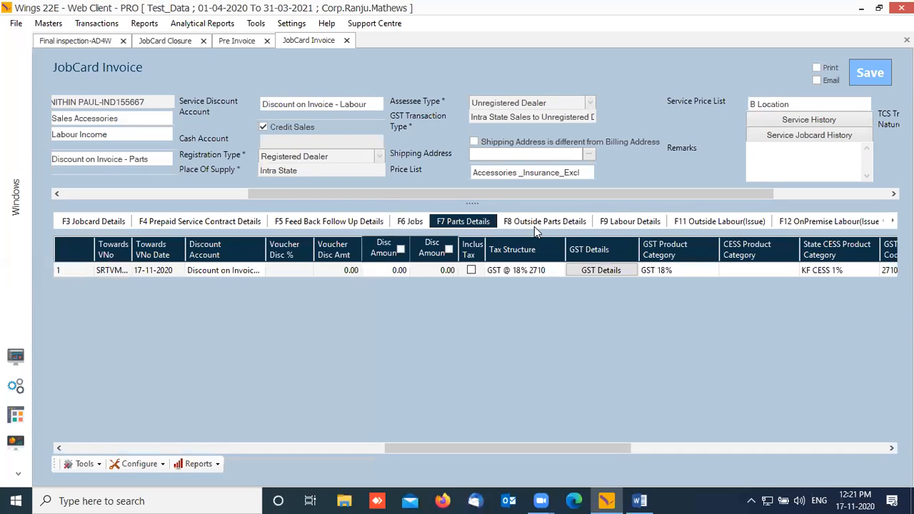
drag(617, 453, 873, 454)
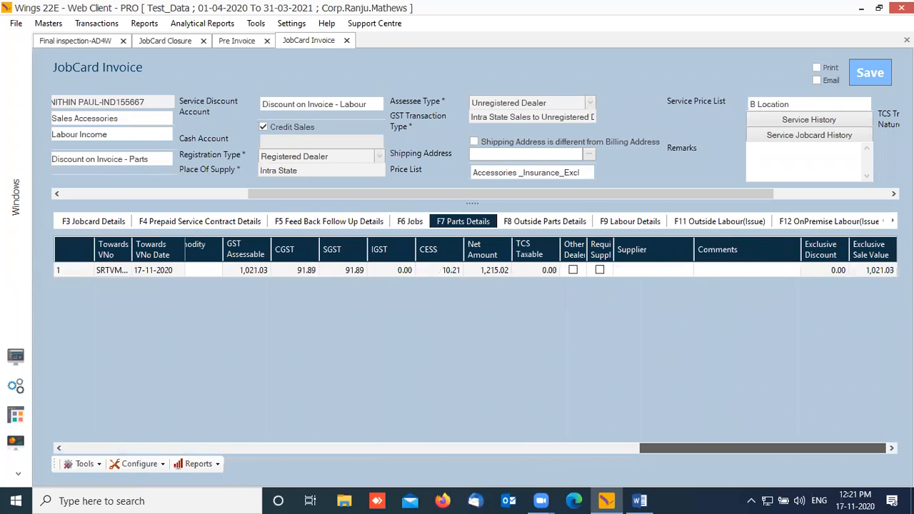
click(527, 223)
click(628, 222)
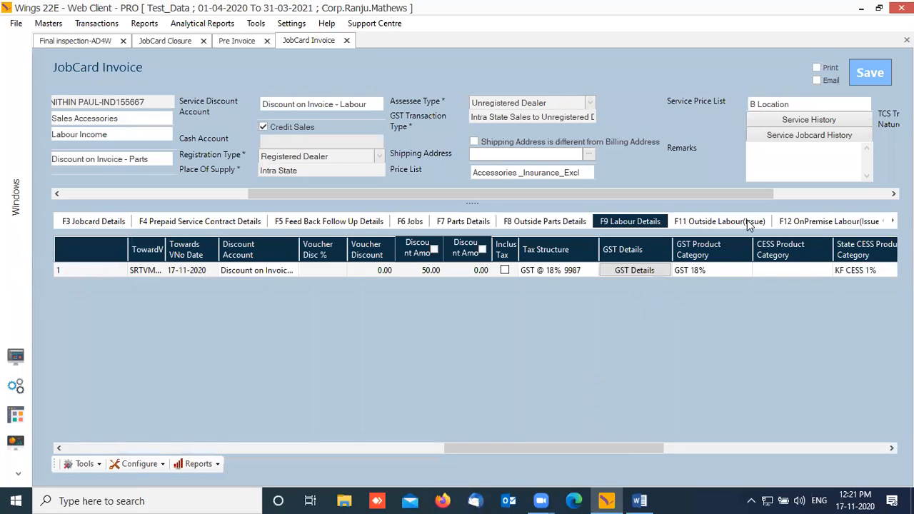
click(747, 221)
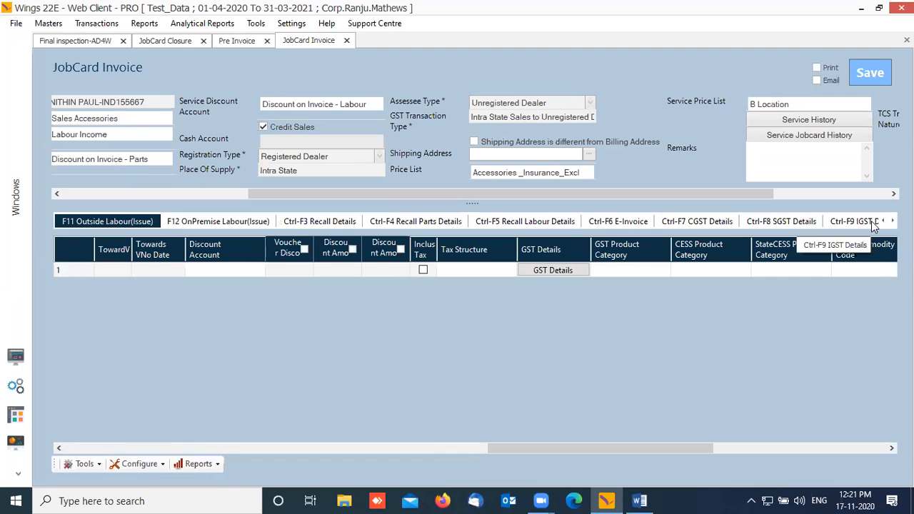
click(893, 220)
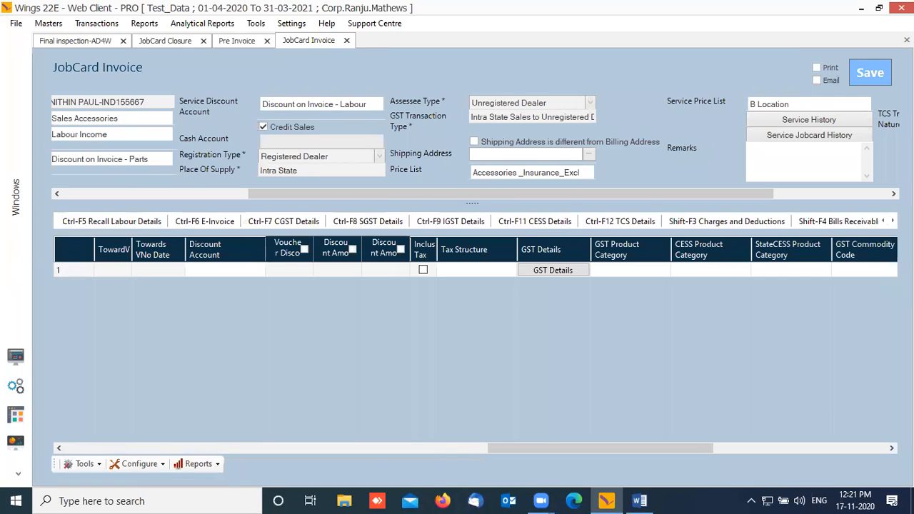
click(742, 225)
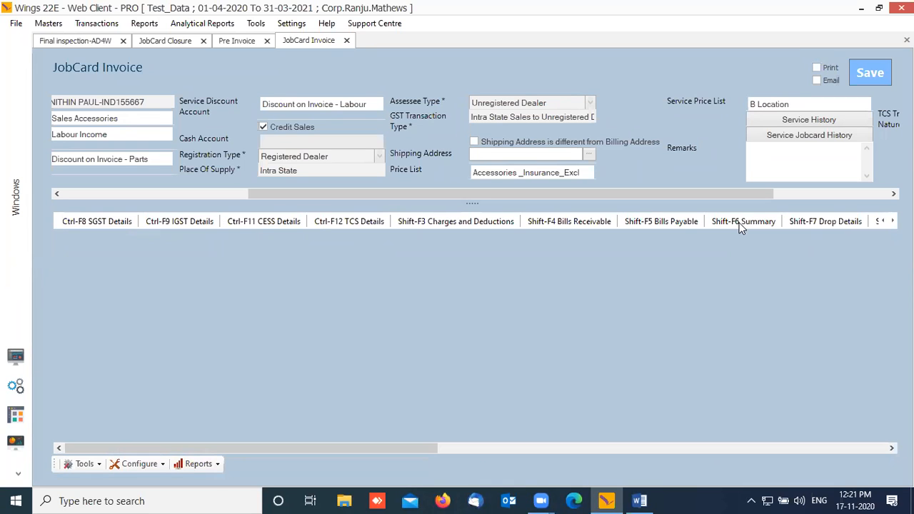
Step: In the Shift-F6 Summary, check Part Gross Amount, Part Net Amount and Exclusive Sale Value
click(742, 223)
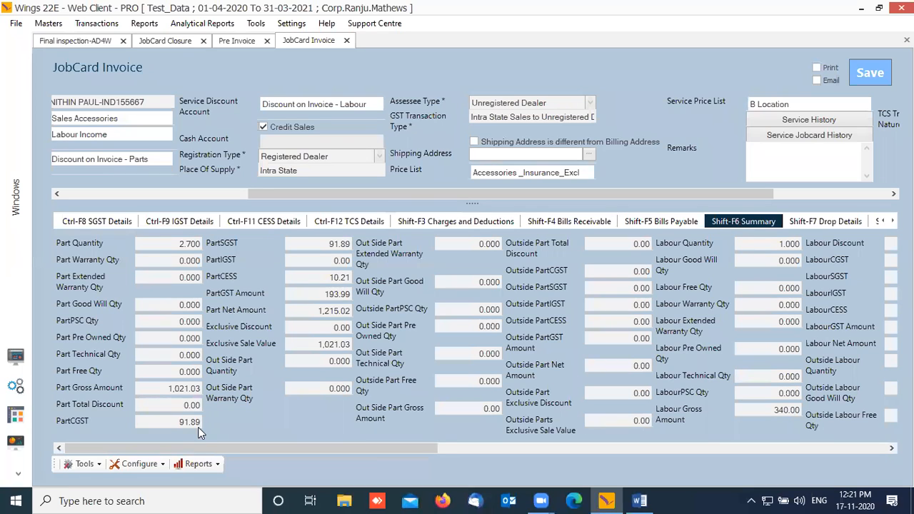
click(147, 387)
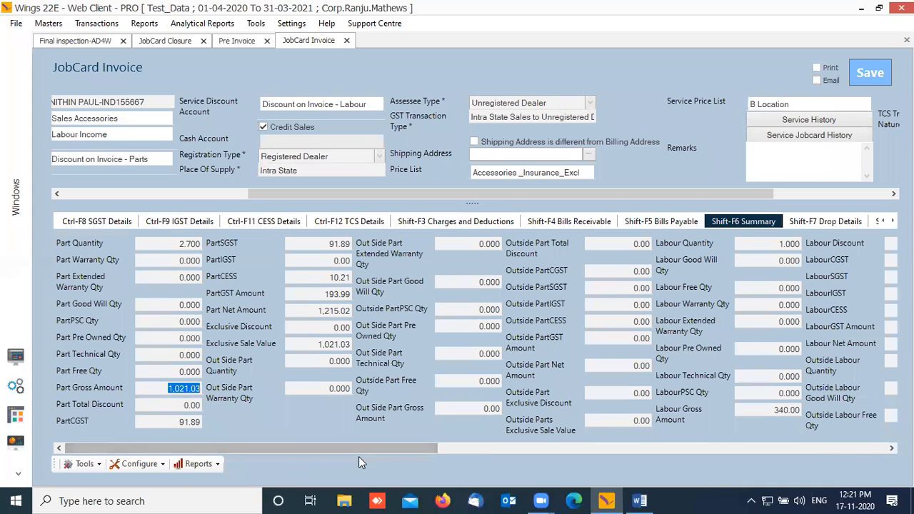
click(307, 312)
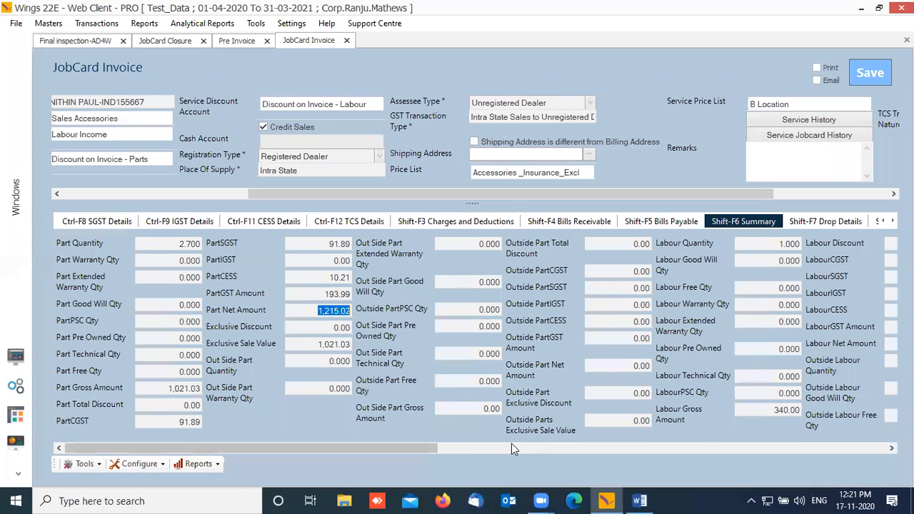
click(314, 343)
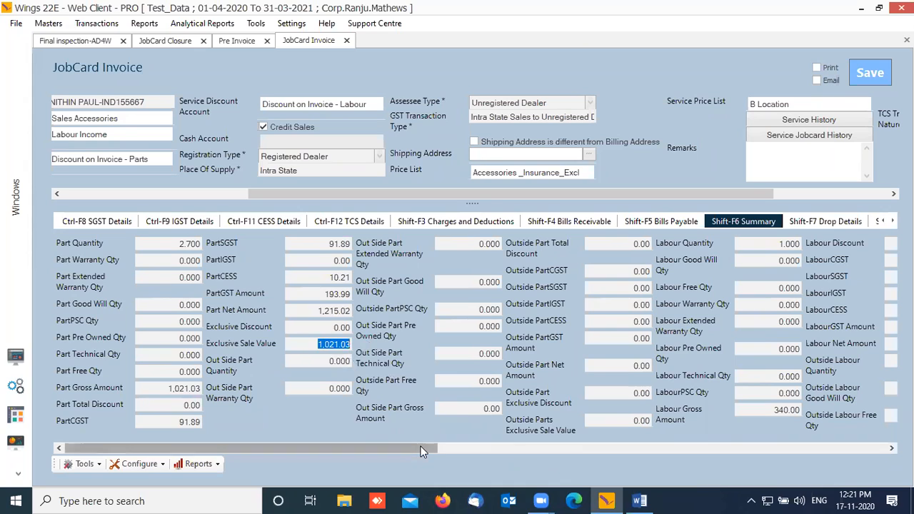
drag(422, 448, 425, 449)
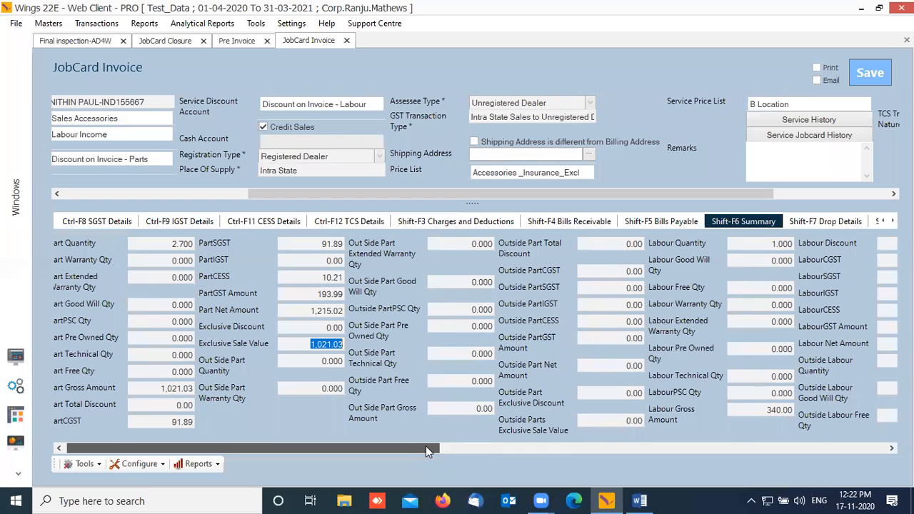
drag(426, 449, 598, 449)
drag(380, 410, 420, 409)
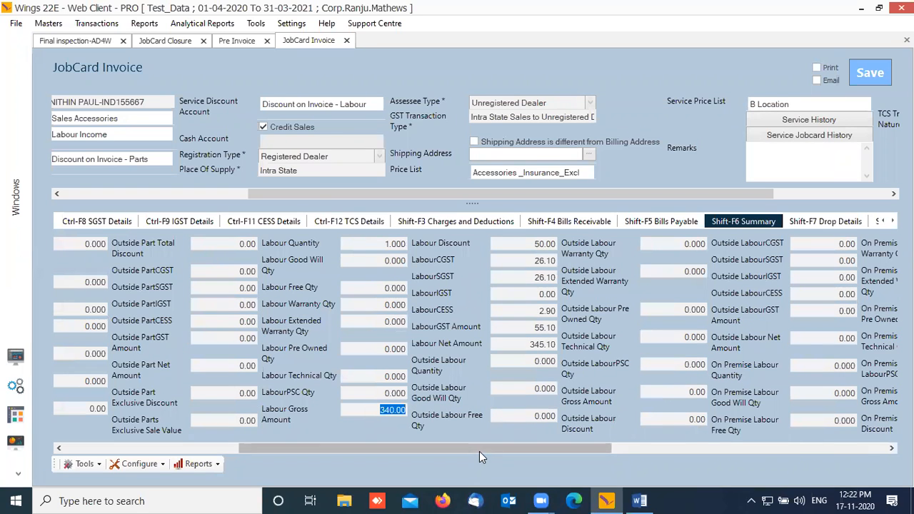
drag(482, 450, 502, 448)
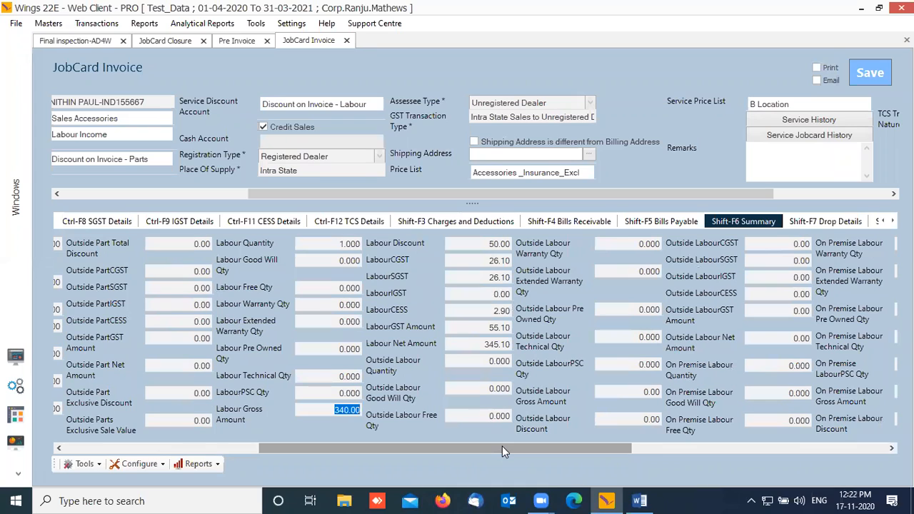
Step: Check the labour discount and tax amounts through to Total Net Amount 1,560.12
click(490, 244)
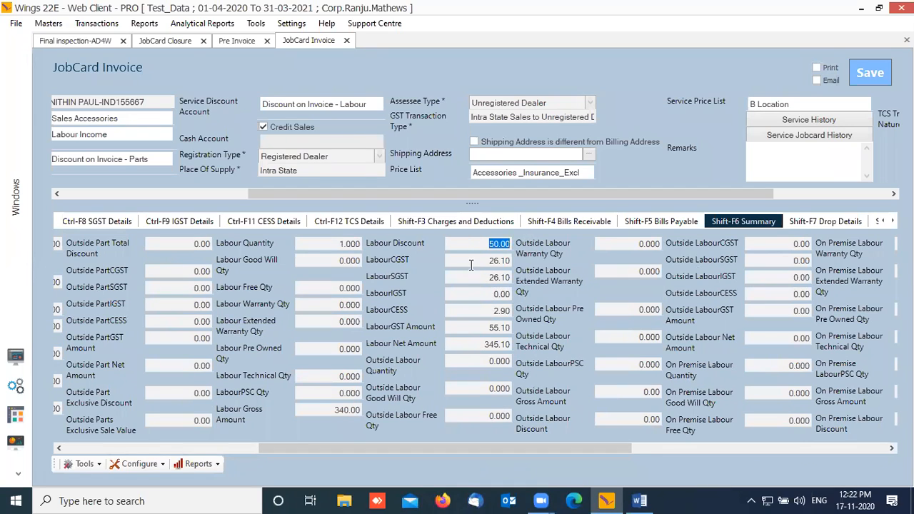
key(Tab)
key(Tab)
drag(569, 454, 784, 453)
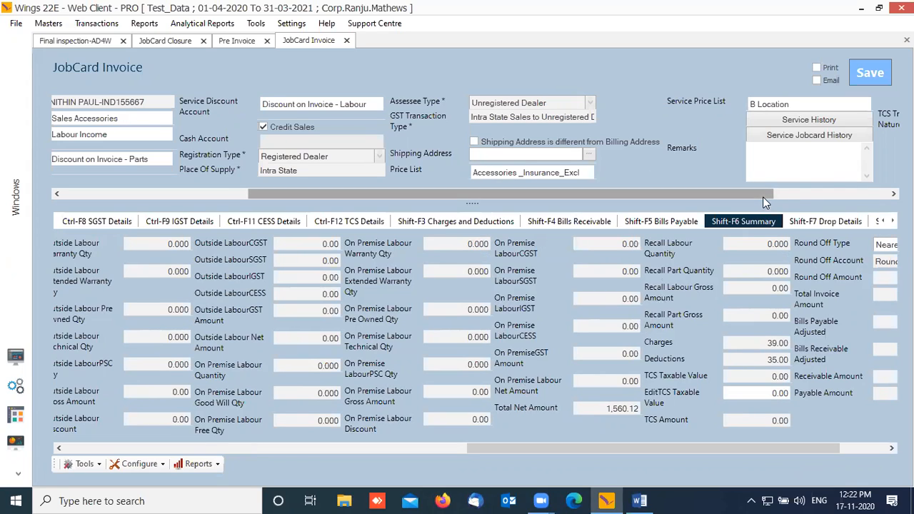
click(892, 220)
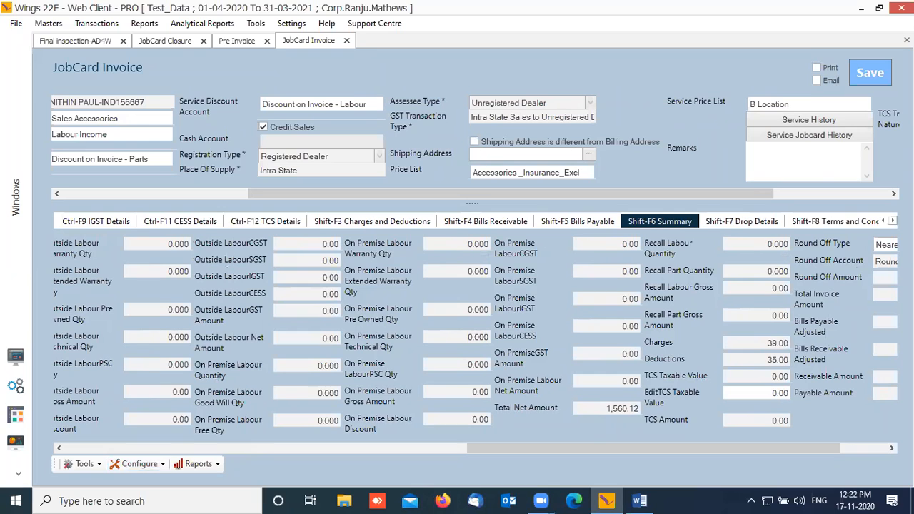
drag(754, 192, 869, 193)
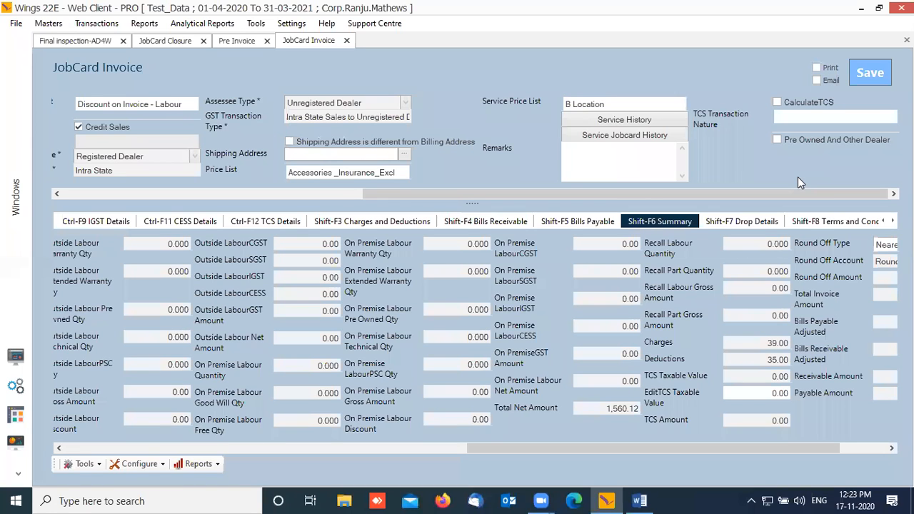
Step: Review the Pre Invoice labour and F3 Jobcard Details, then go back to the JobCard Invoice summary
click(237, 40)
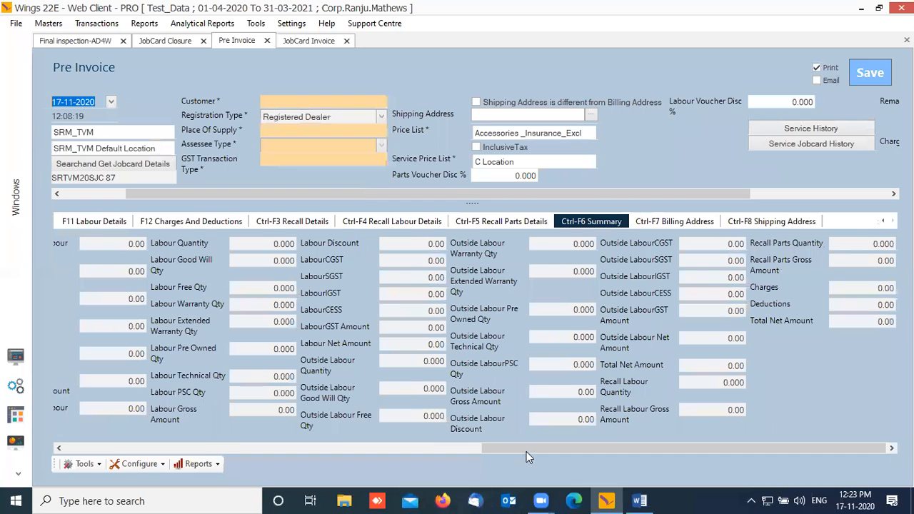
drag(525, 449, 96, 263)
click(103, 222)
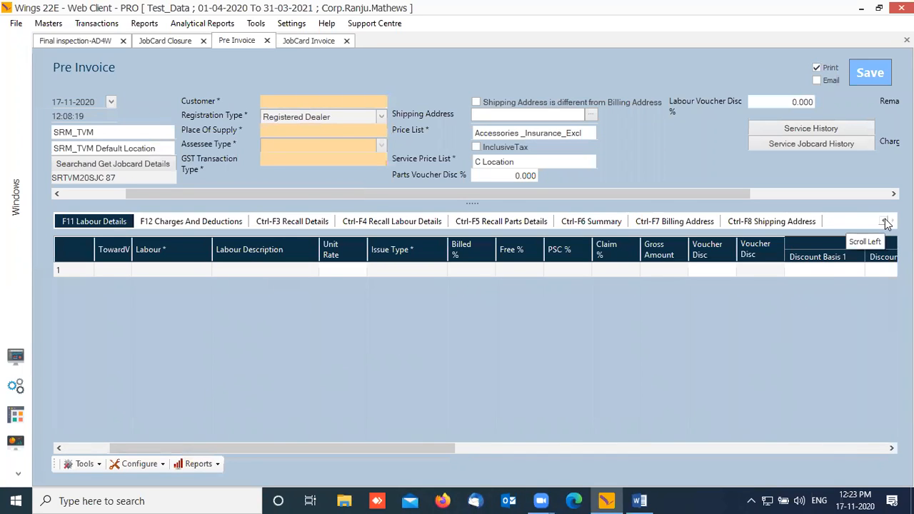
click(884, 221)
click(885, 224)
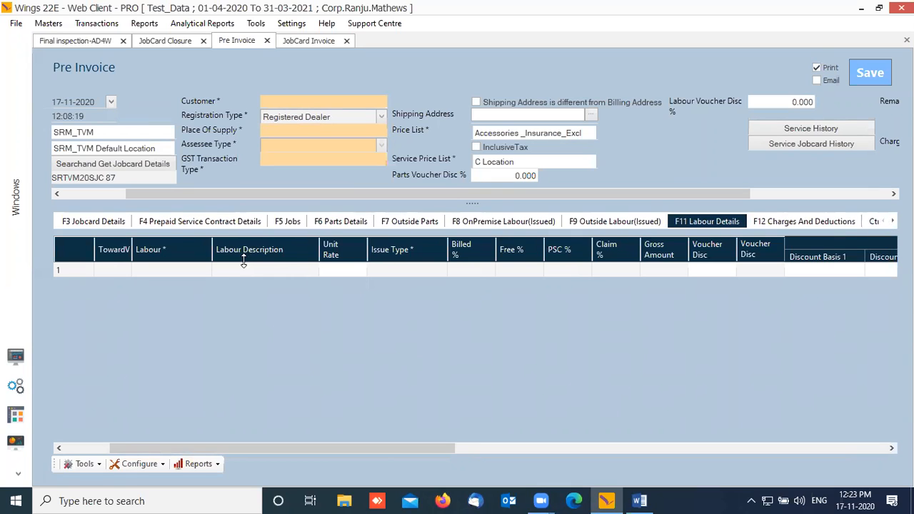
click(113, 226)
click(349, 395)
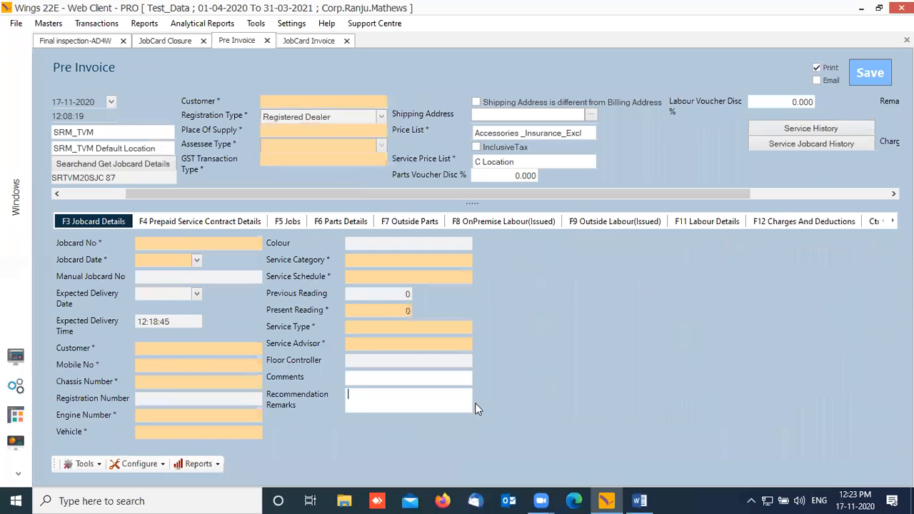
click(314, 40)
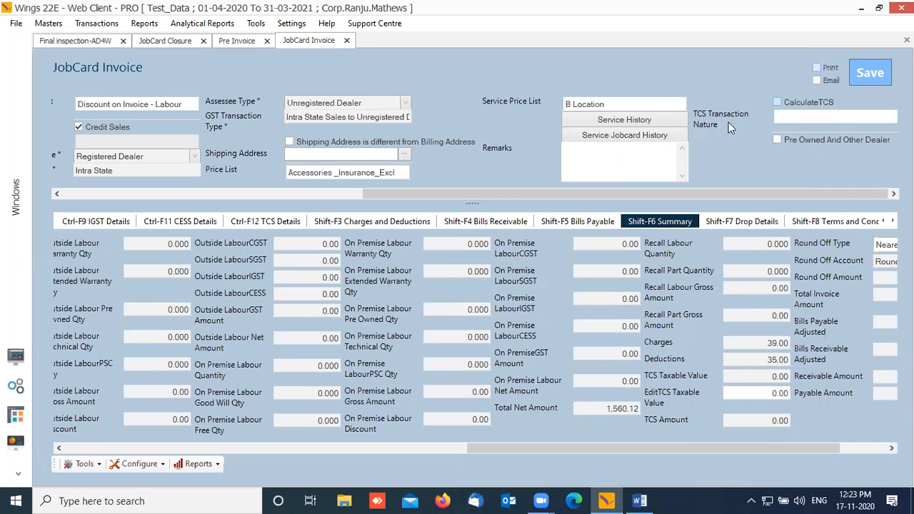
click(765, 218)
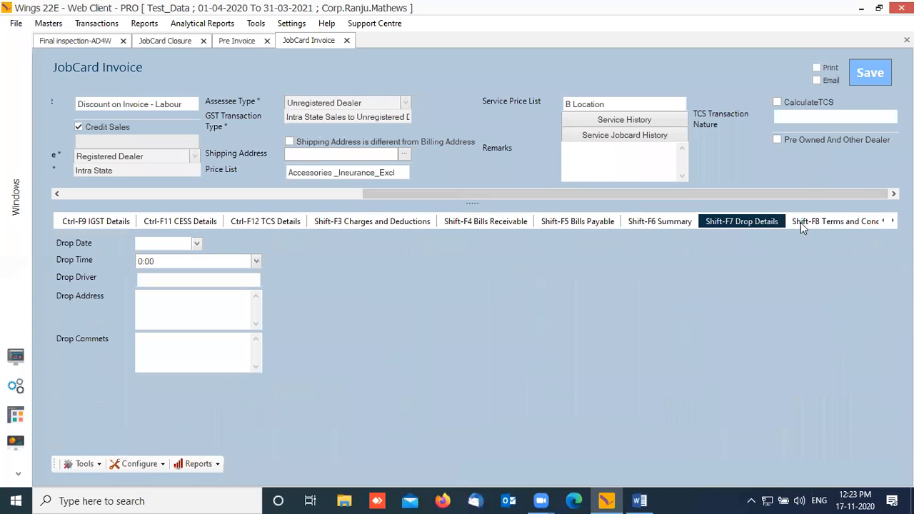
click(834, 222)
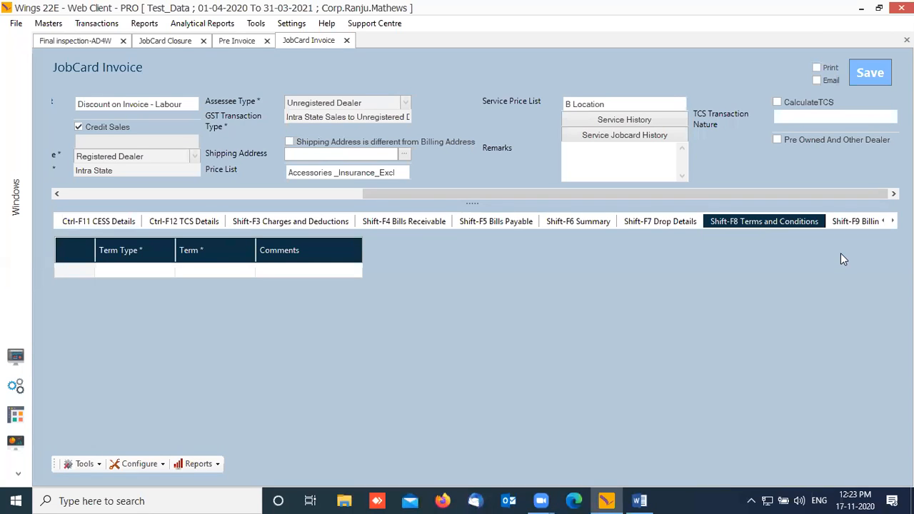
drag(480, 191, 40, 226)
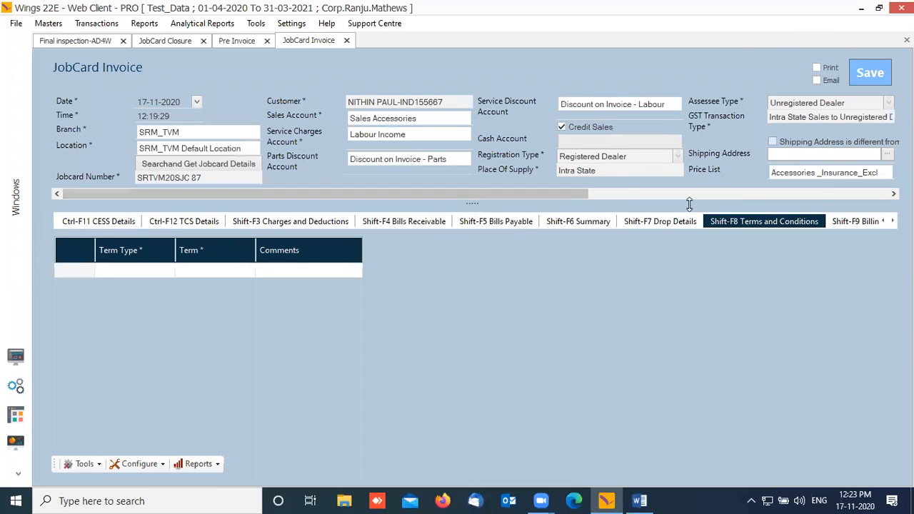
drag(561, 197, 861, 194)
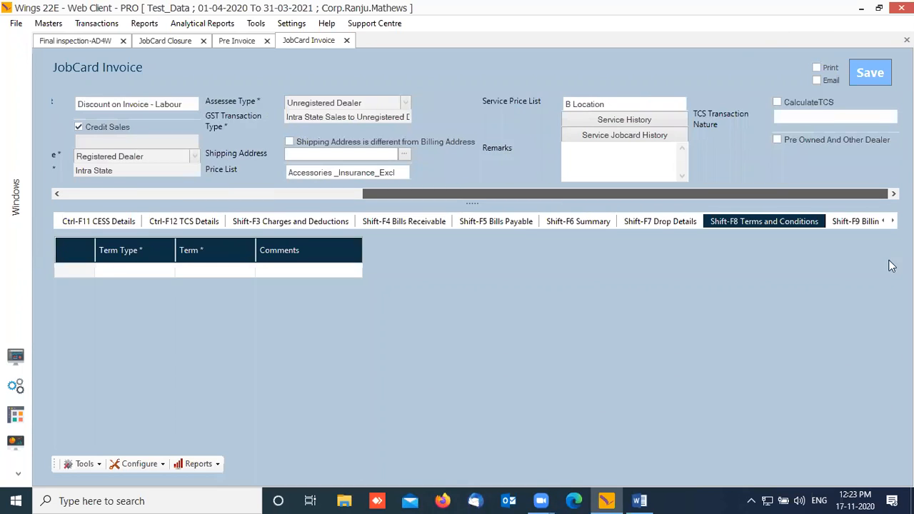
click(892, 221)
click(892, 221)
click(892, 220)
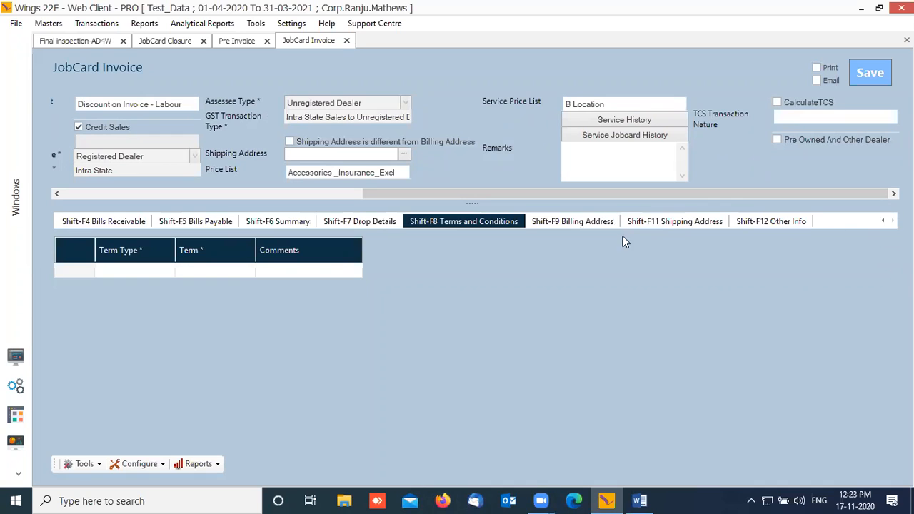
click(583, 222)
click(657, 222)
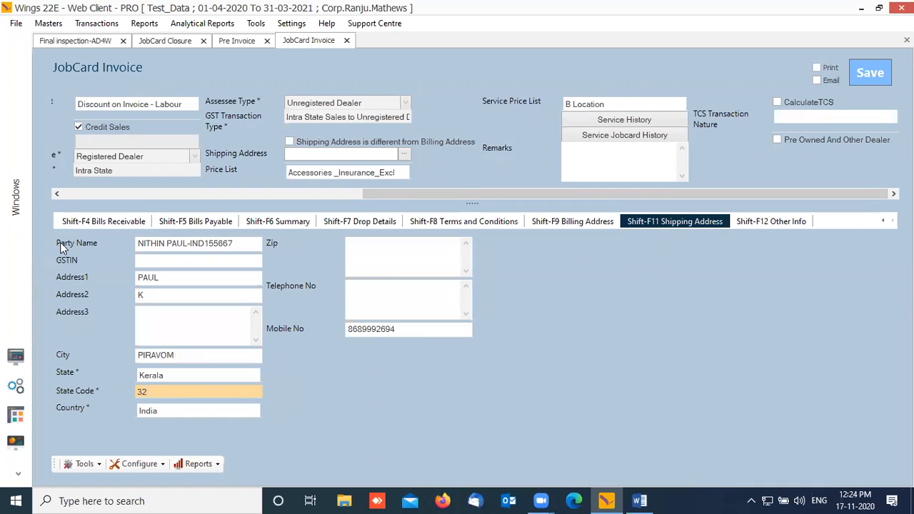
drag(453, 196, 153, 197)
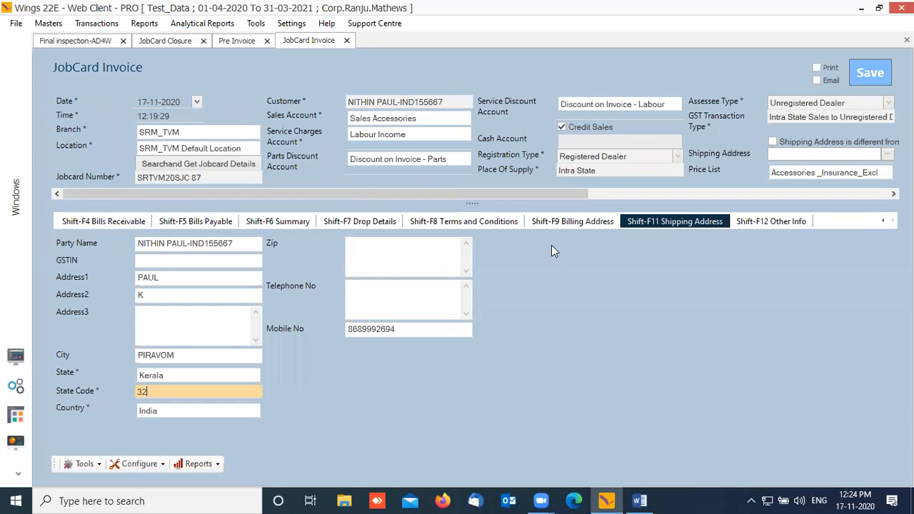
click(455, 223)
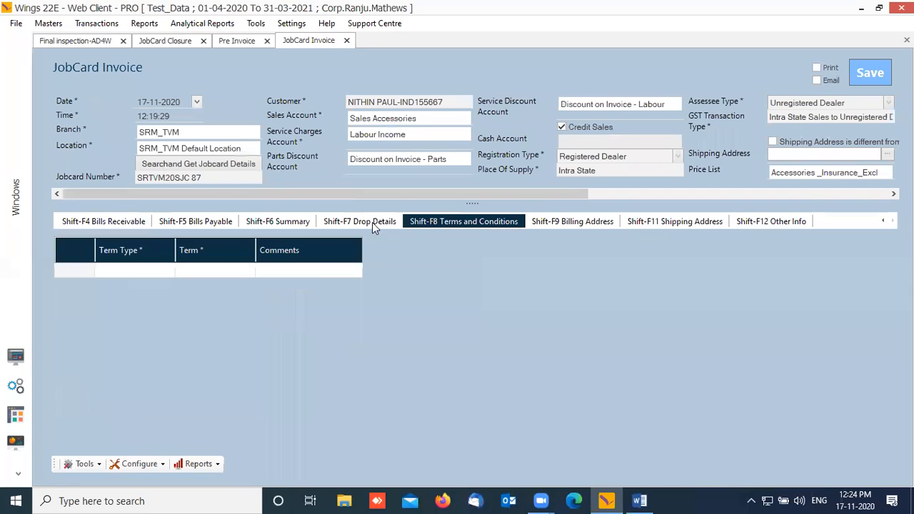
click(373, 222)
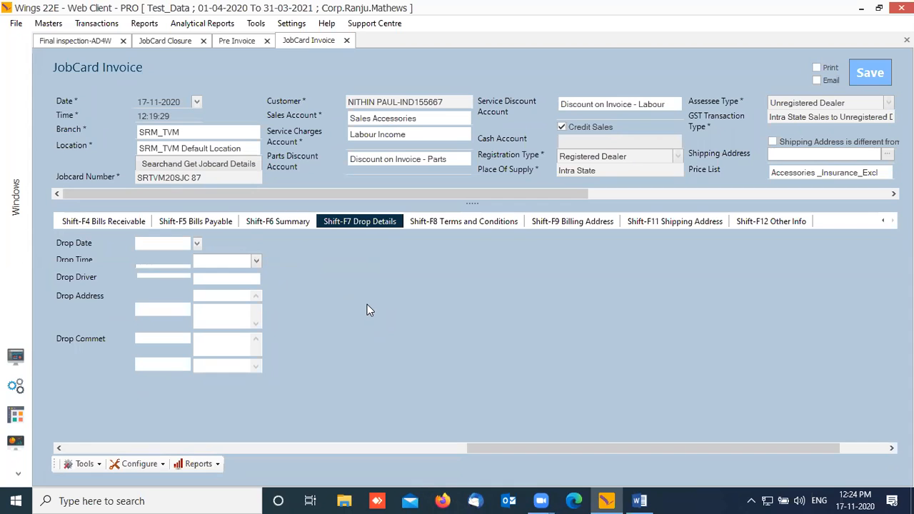
key(shift+F6)
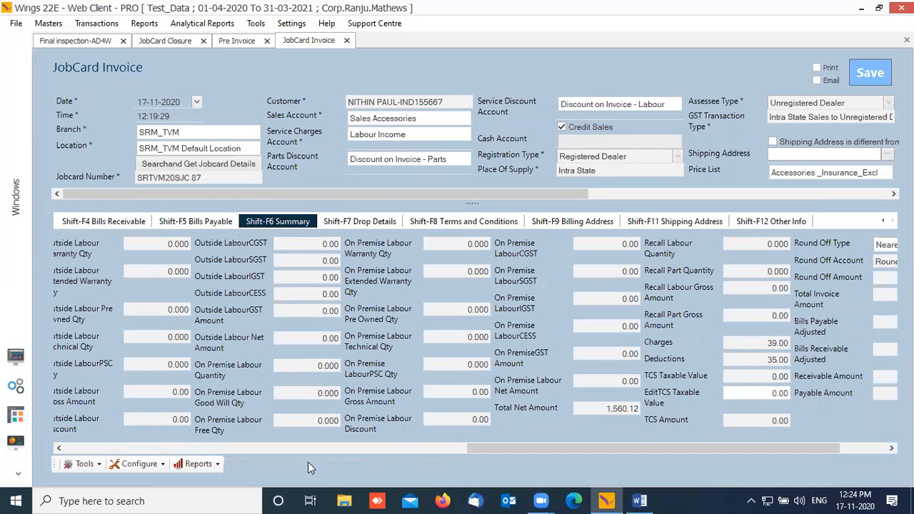
scroll(525, 448, right, 3)
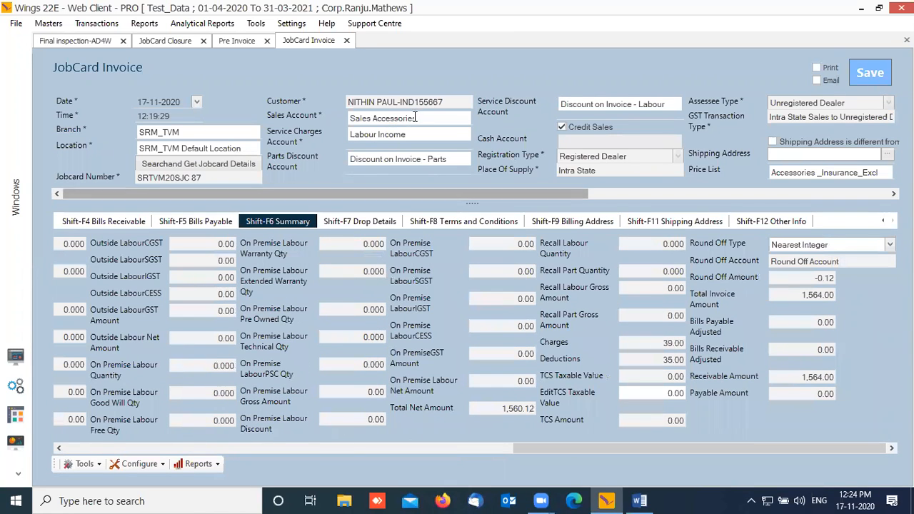
right_click(427, 100)
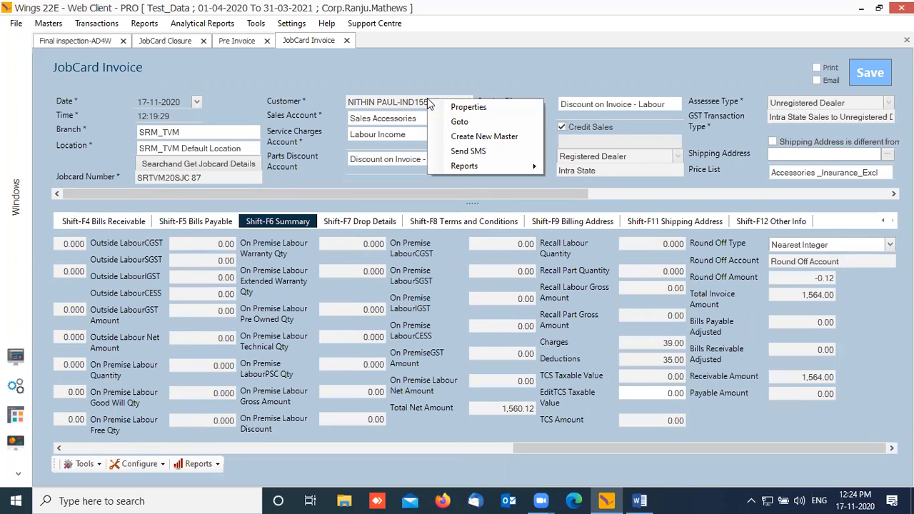
mouse_move(509, 165)
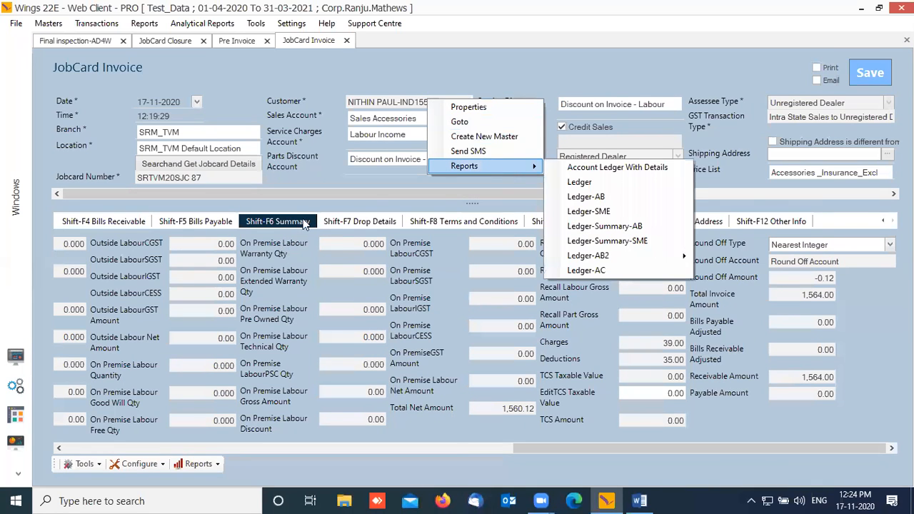
drag(377, 194, 454, 179)
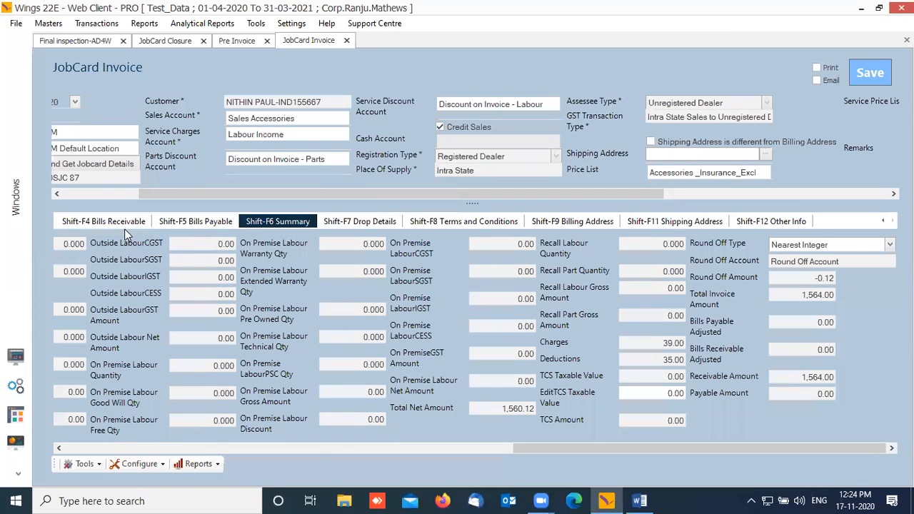
Step: Delete the invalid 970.00 row from Bills Receivable and save the JobCard Invoice
click(105, 223)
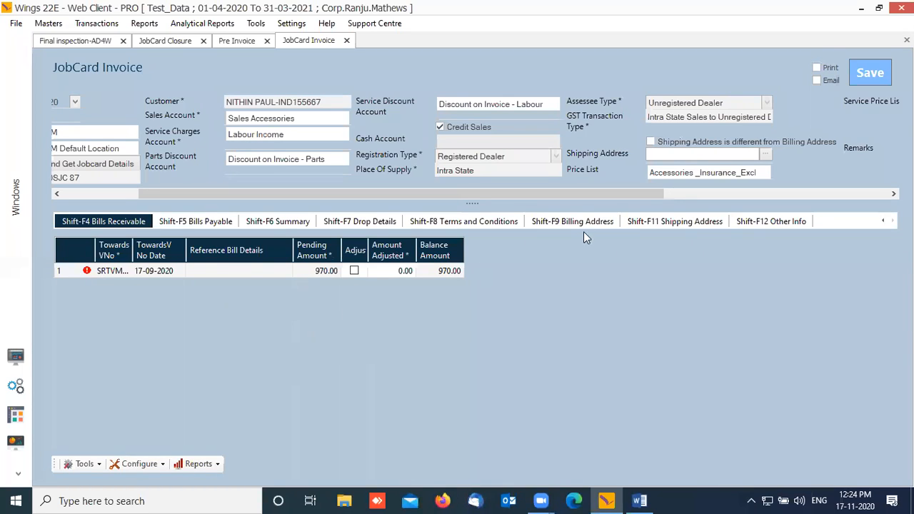
right_click(70, 272)
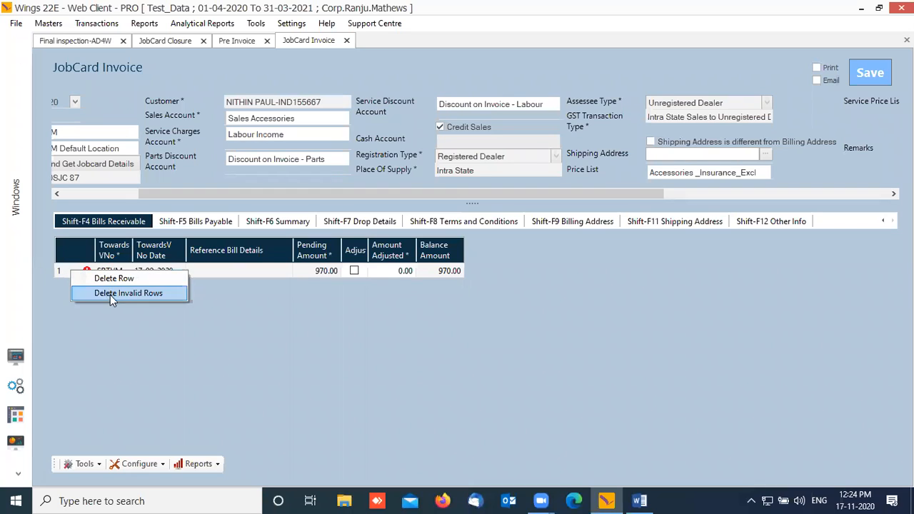
click(112, 294)
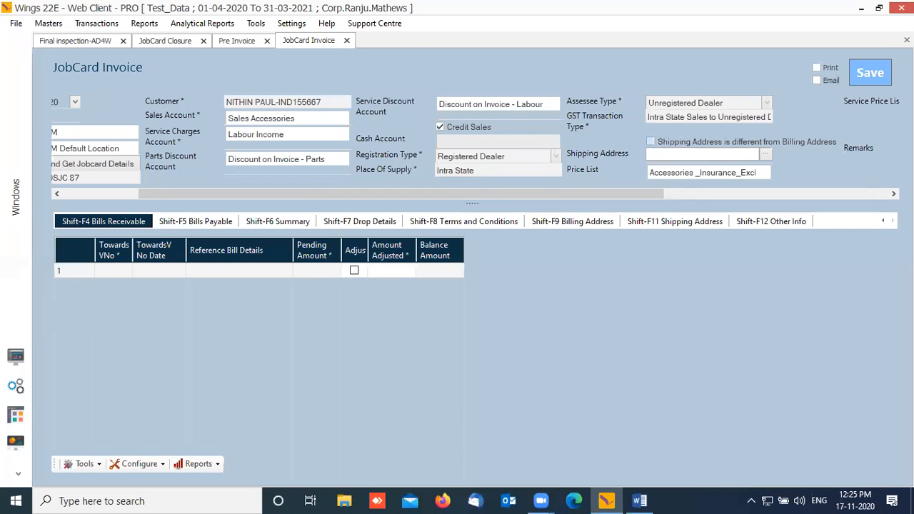
click(864, 75)
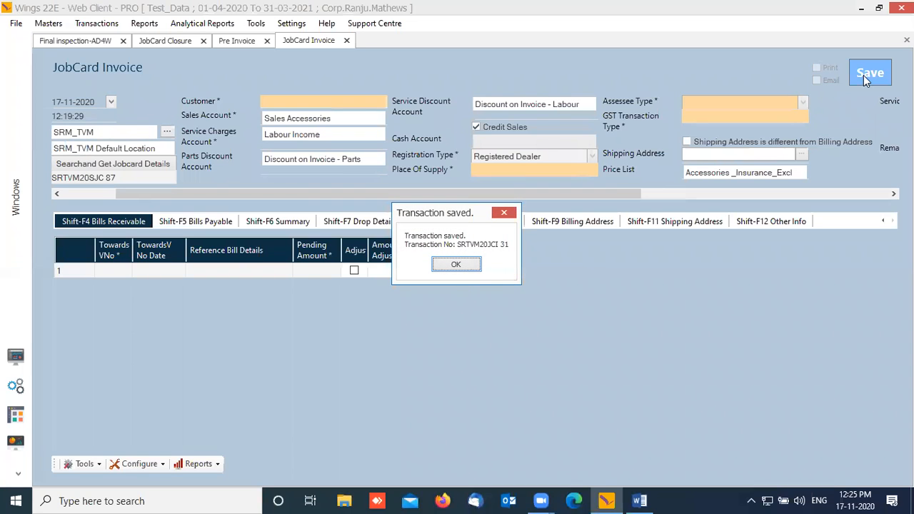
click(458, 265)
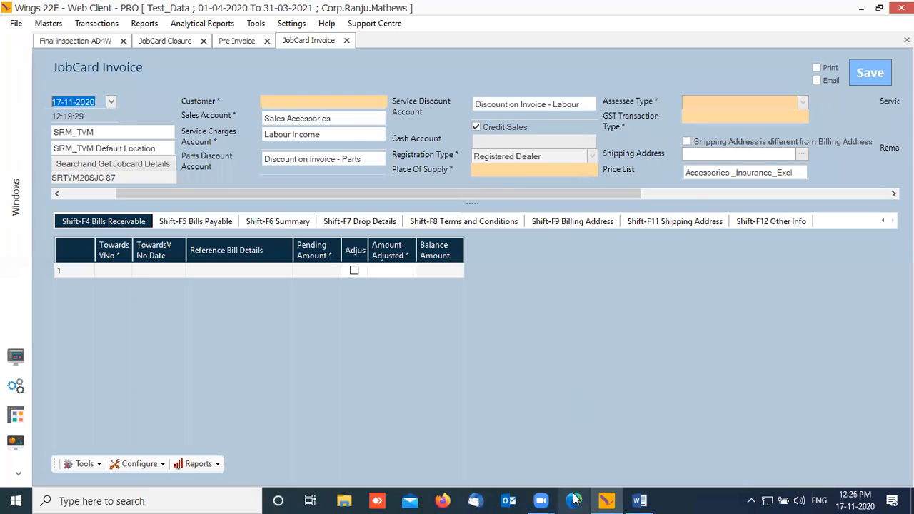
mouse_move(606, 500)
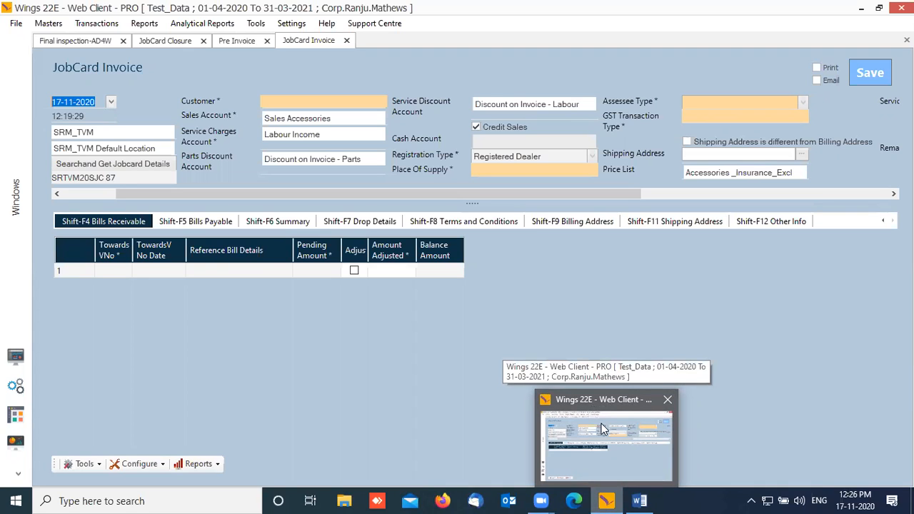
mouse_move(541, 501)
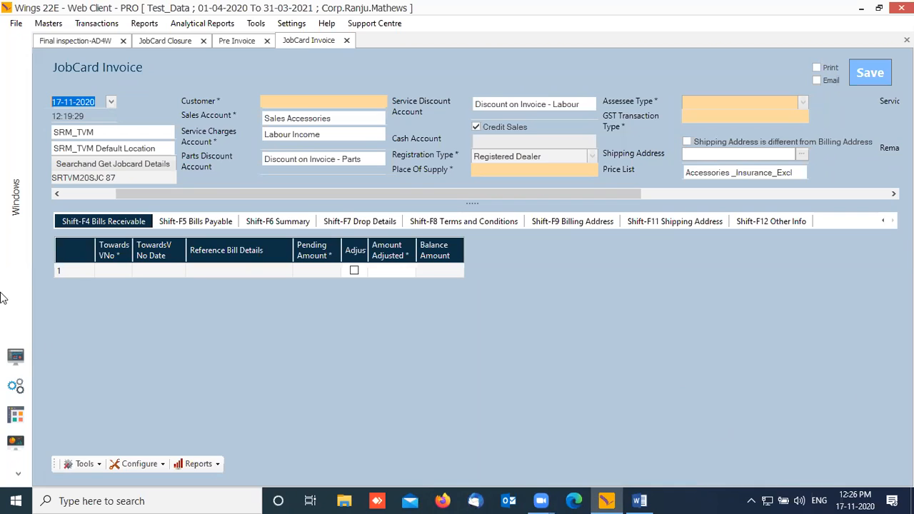
Step: Open the Own Vehicle JobCard Invoice form and set its branch to SRM_TVM
click(16, 357)
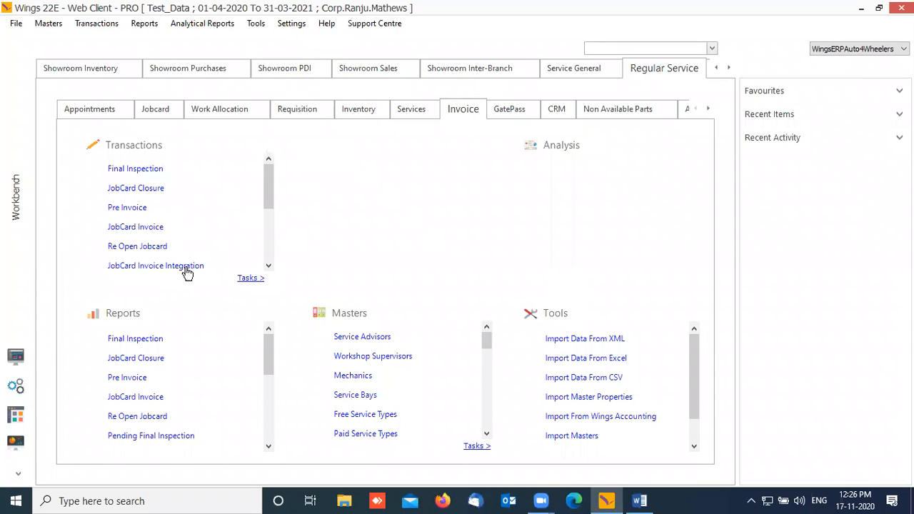
drag(268, 192, 265, 263)
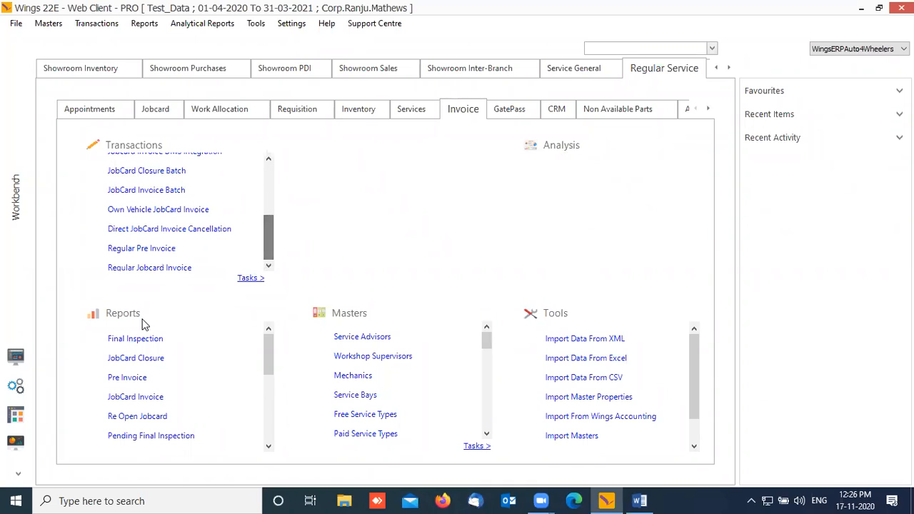
click(144, 212)
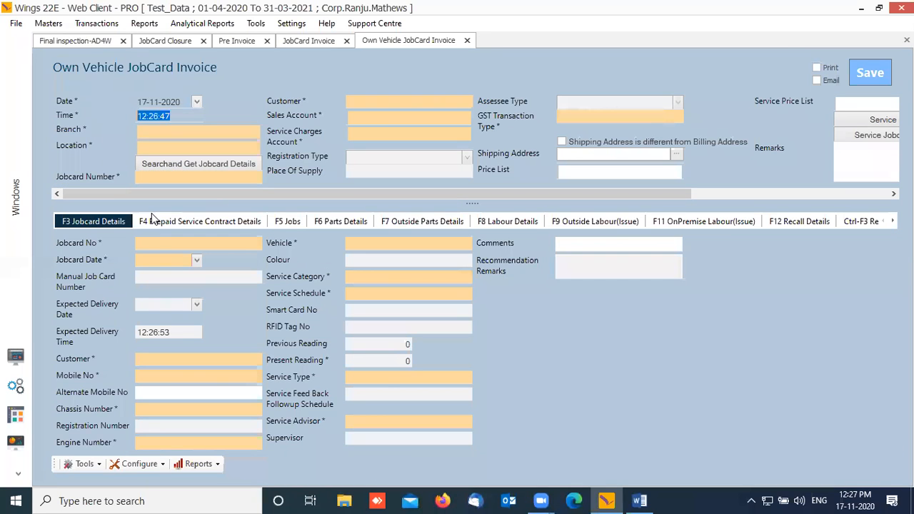
key(Tab)
text(TVM)
key(Down)
key(Up)
key(Return)
Step: Dismiss the closed jobcard search without choosing and close the Own Vehicle JobCard Invoice form
key(Tab)
key(Tab)
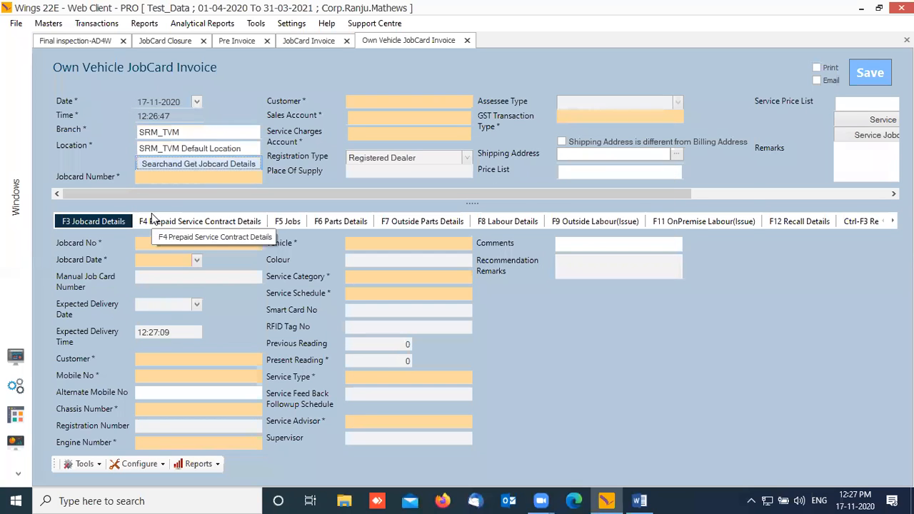
key(Return)
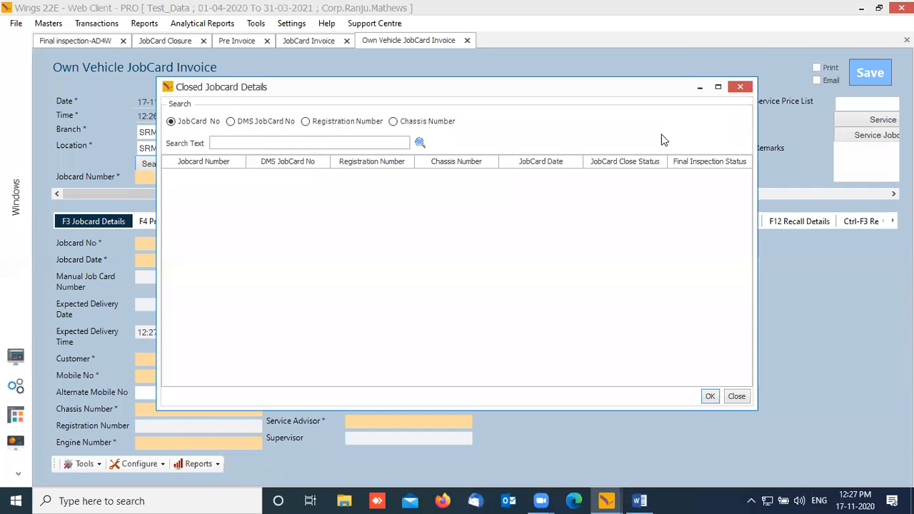
click(742, 87)
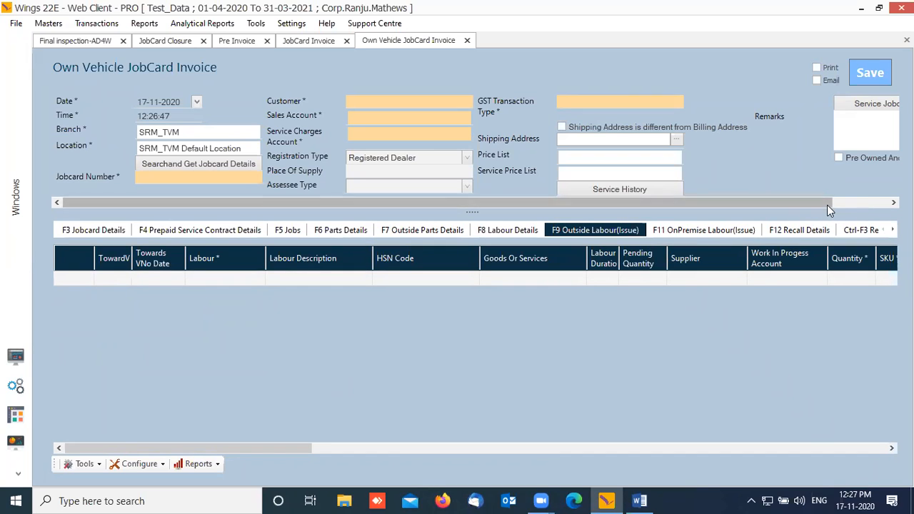
drag(827, 203, 882, 203)
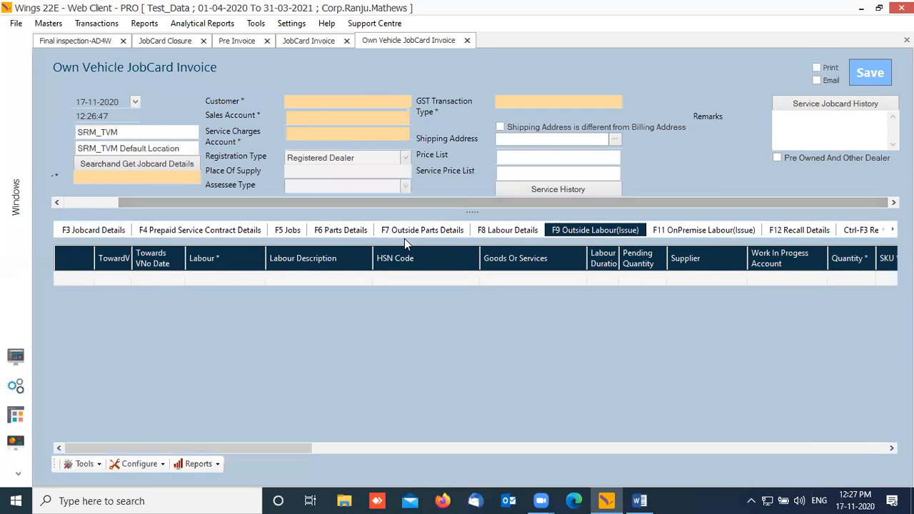
click(467, 40)
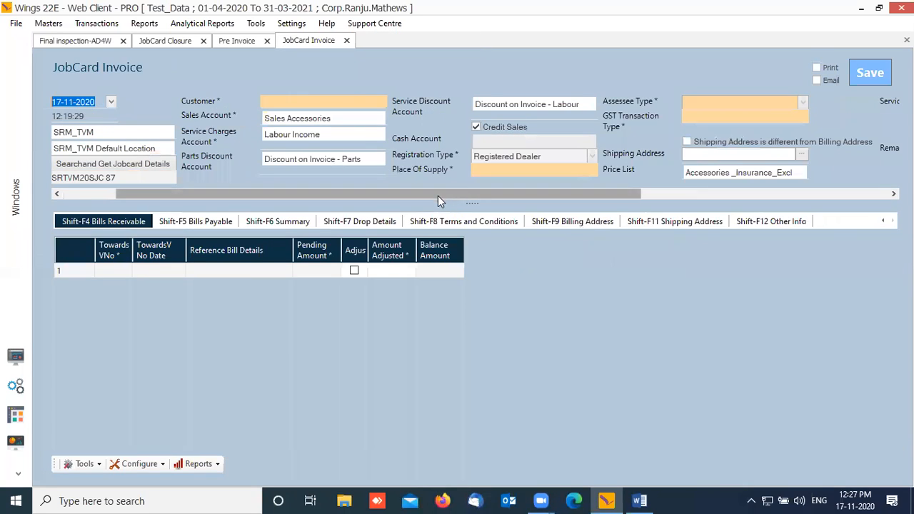
Step: Go back to the Workbench showing Regular Service > Invoice
click(18, 357)
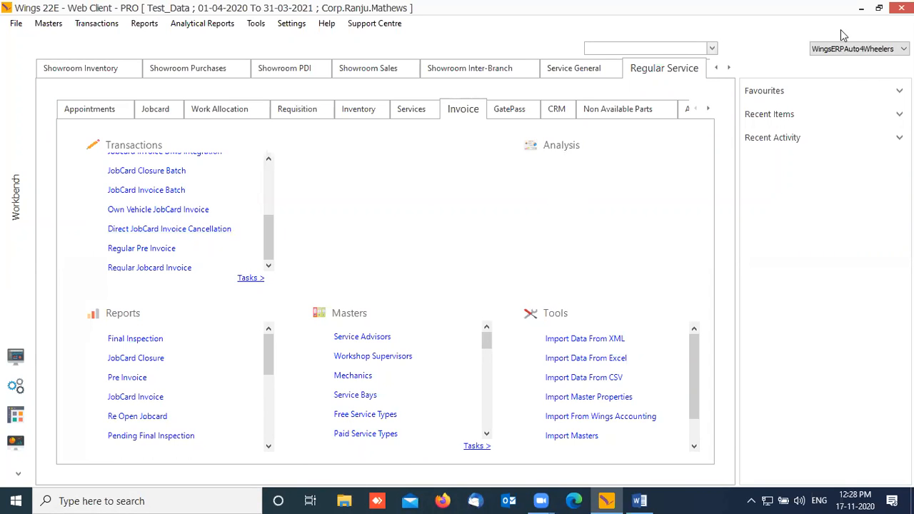
Step: Open 11-ERP PSC,EXT WTY,CLAIMS.pdf from Service Training PPT, view page 2, and return to Wings
click(861, 8)
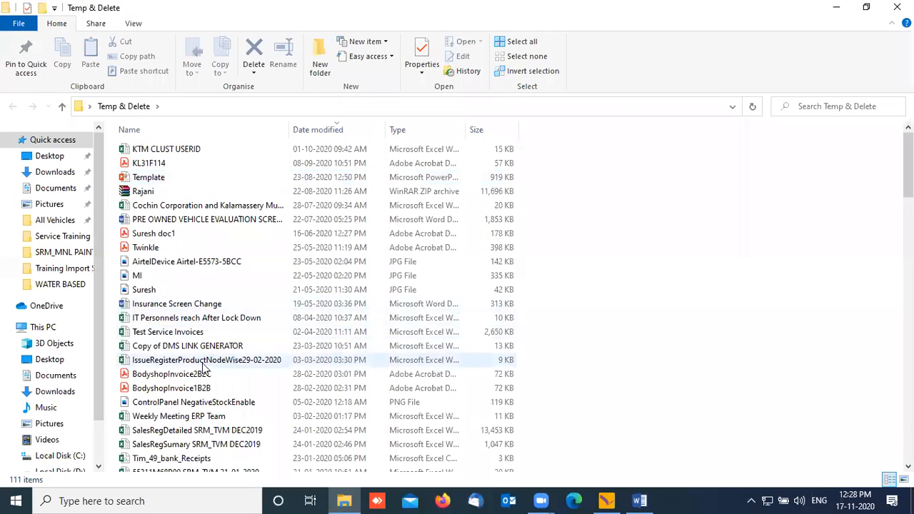
click(897, 7)
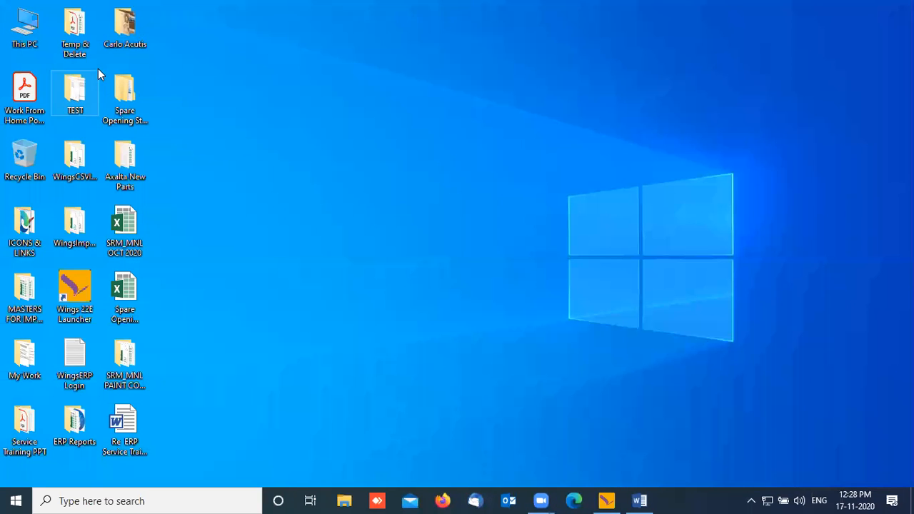
double_click(26, 454)
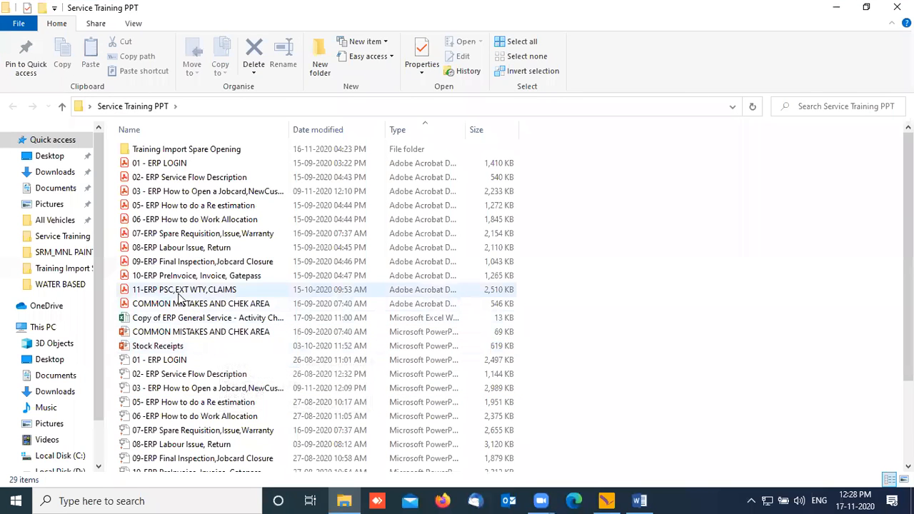
click(180, 291)
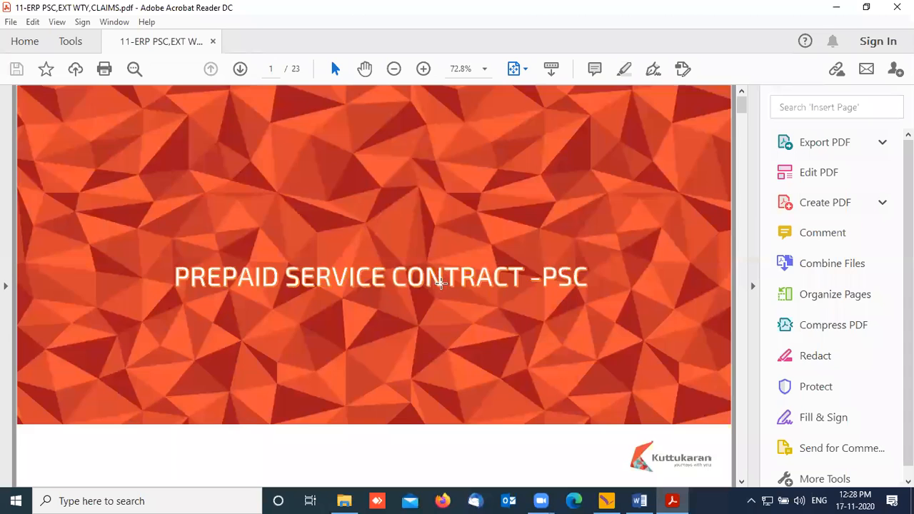
scroll(441, 283, down, 3)
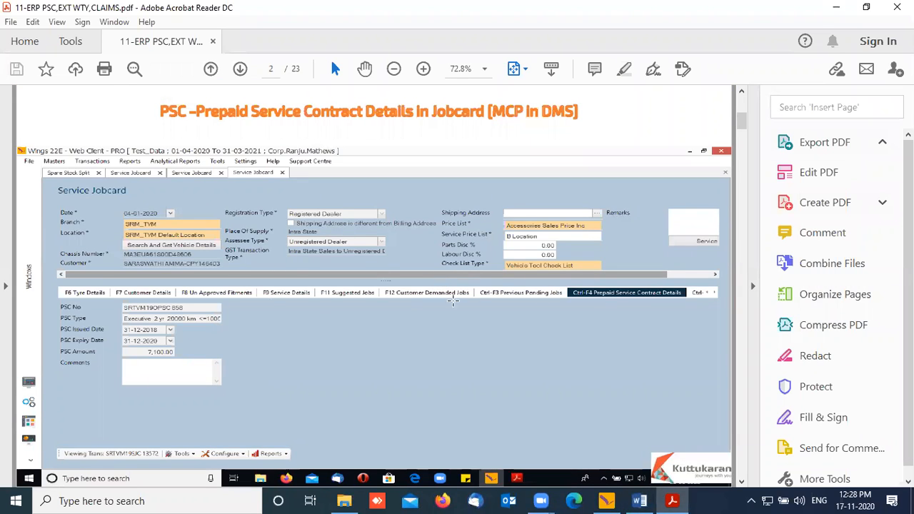
click(608, 501)
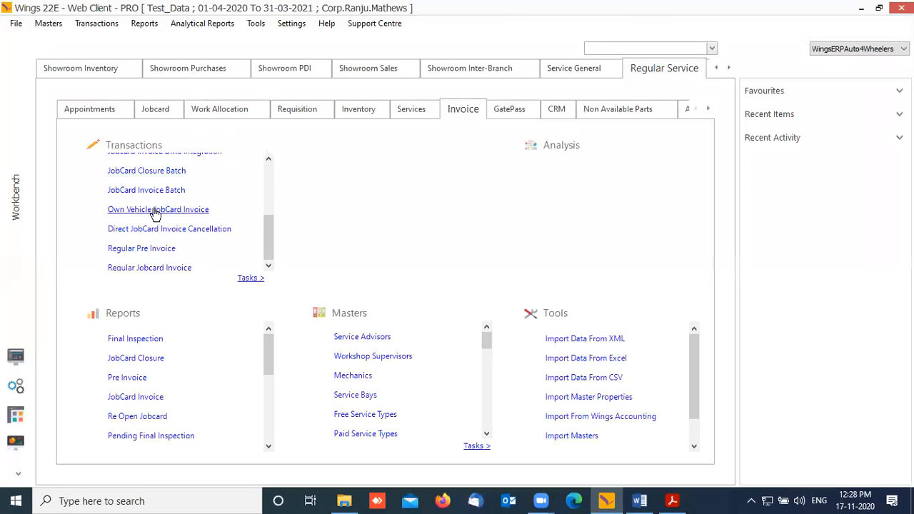
Step: Start a new Service Jobcard, accepting the default date and branch CML_MDR
click(153, 109)
click(148, 172)
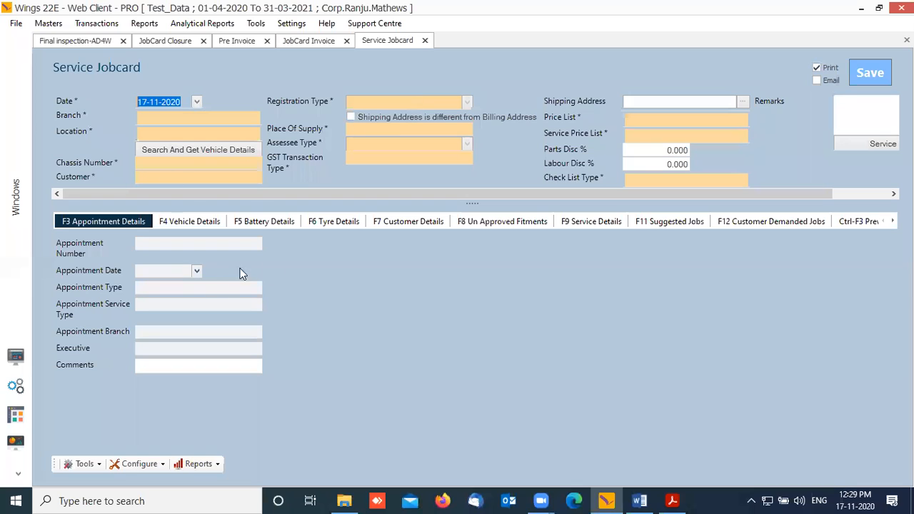
key(Tab)
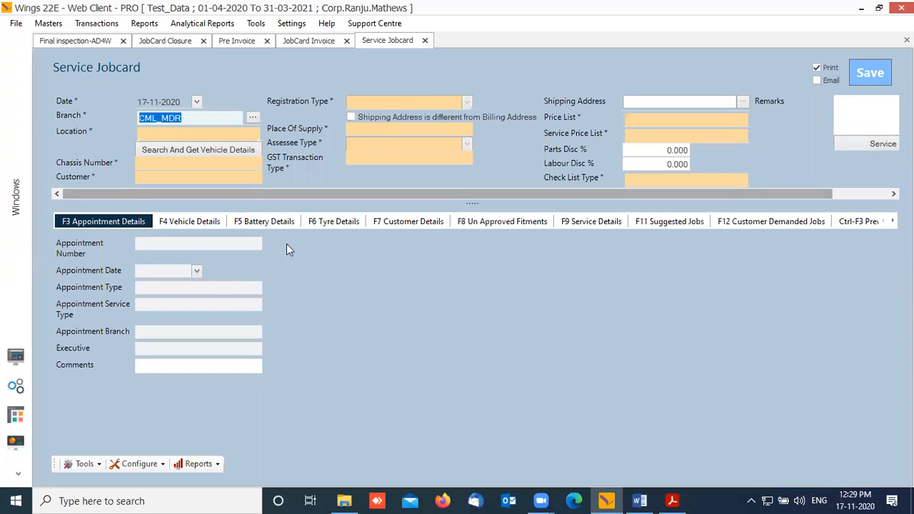
key(Tab)
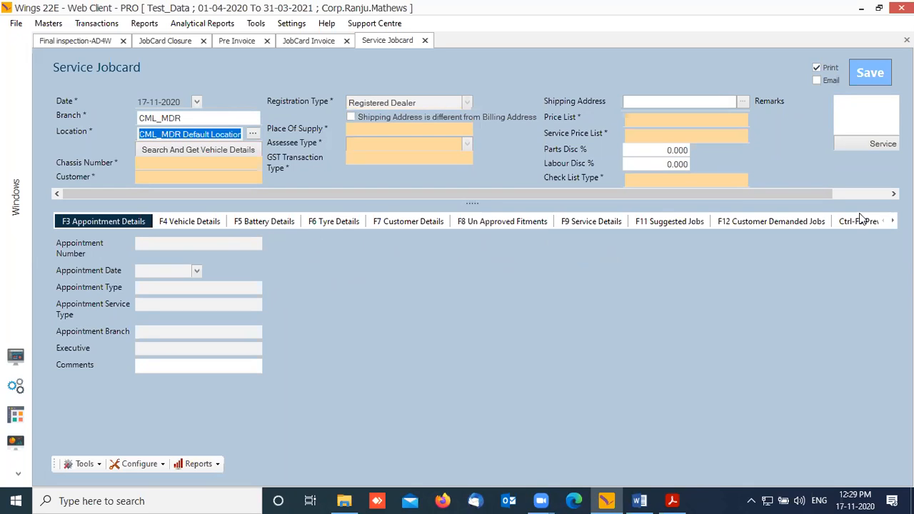
Step: Show the Ctrl-F4 Prepaid Service Contract Details and begin entering the PSC number
click(892, 220)
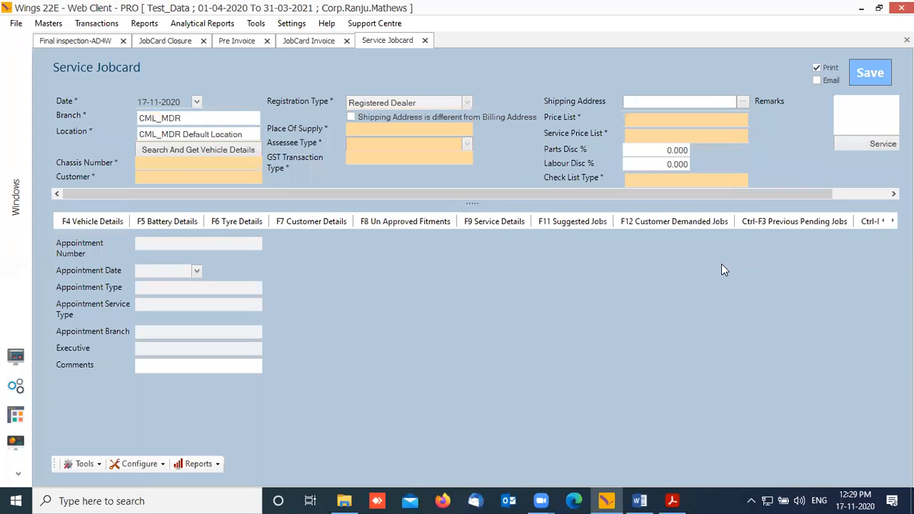
click(892, 221)
click(892, 221)
click(804, 223)
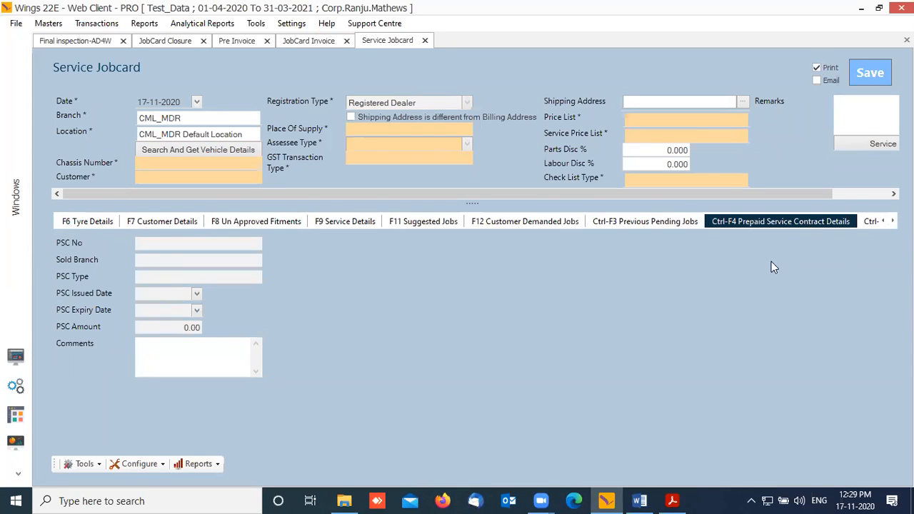
click(185, 243)
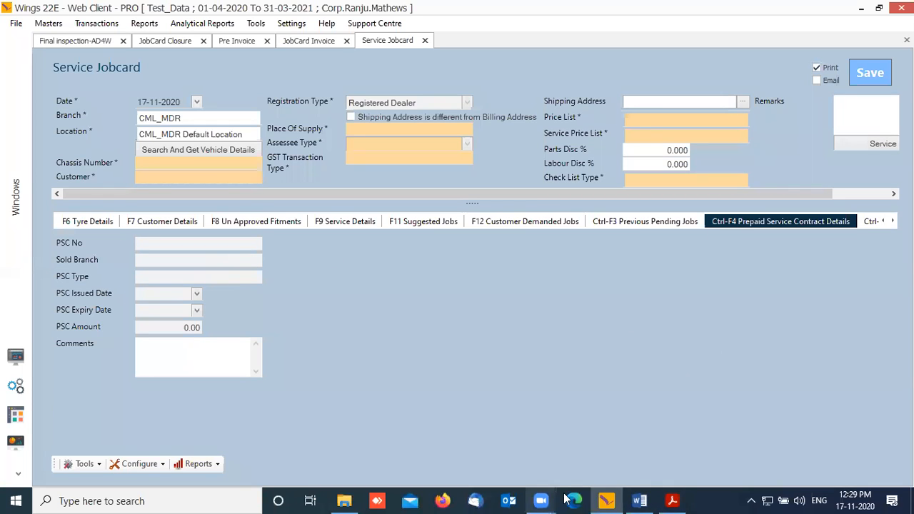
Step: Bring back the training PDF and page down from page 2 toward the MCP pages
click(672, 500)
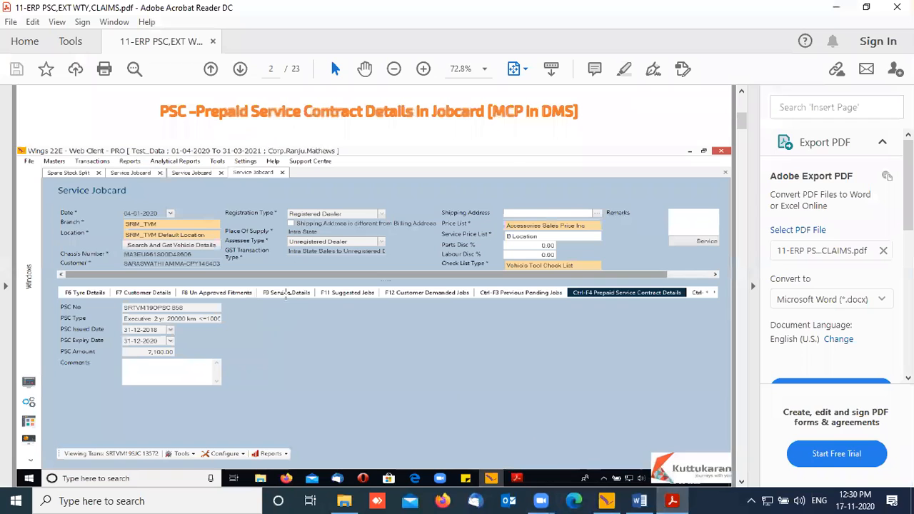
scroll(295, 312, down, 2)
scroll(295, 312, down, 2)
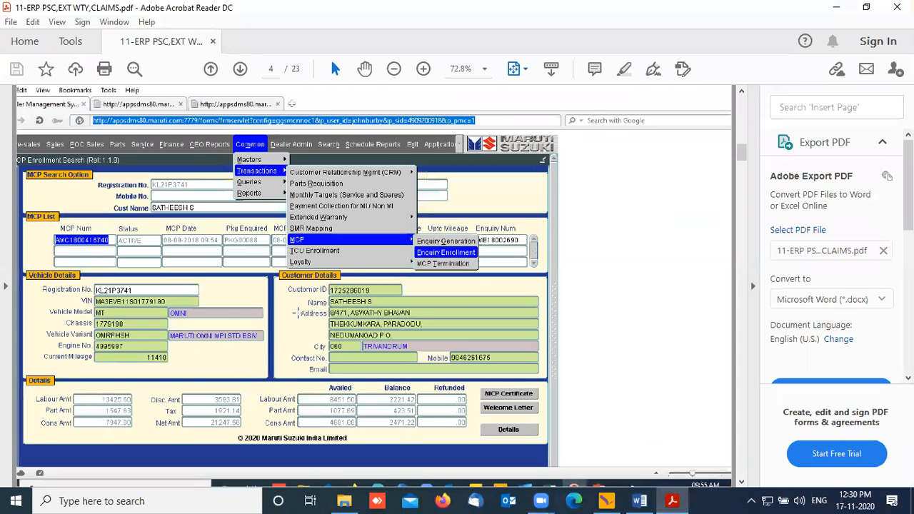
scroll(300, 317, up, 2)
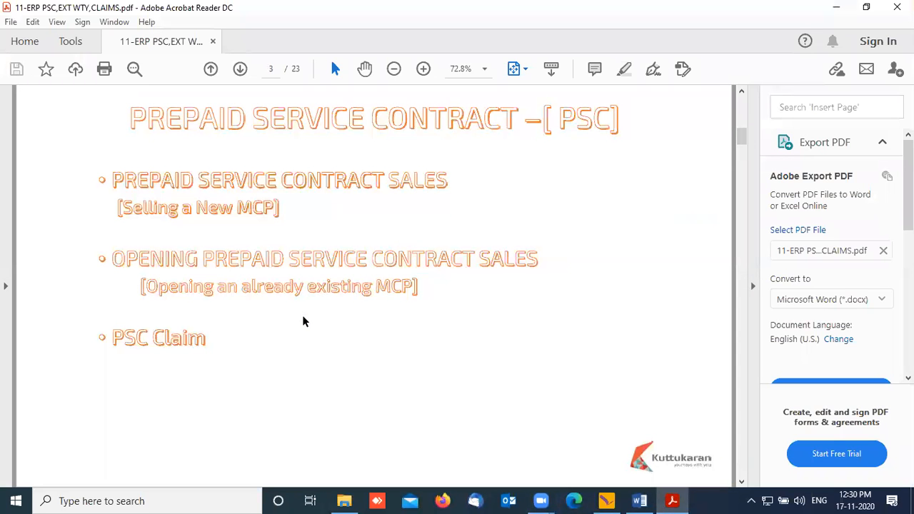
scroll(303, 319, down, 2)
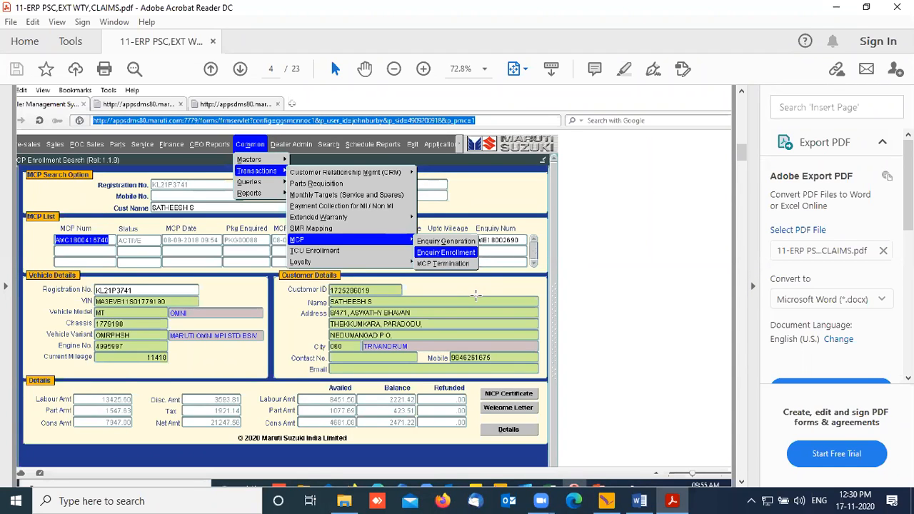
scroll(476, 298, down, 1)
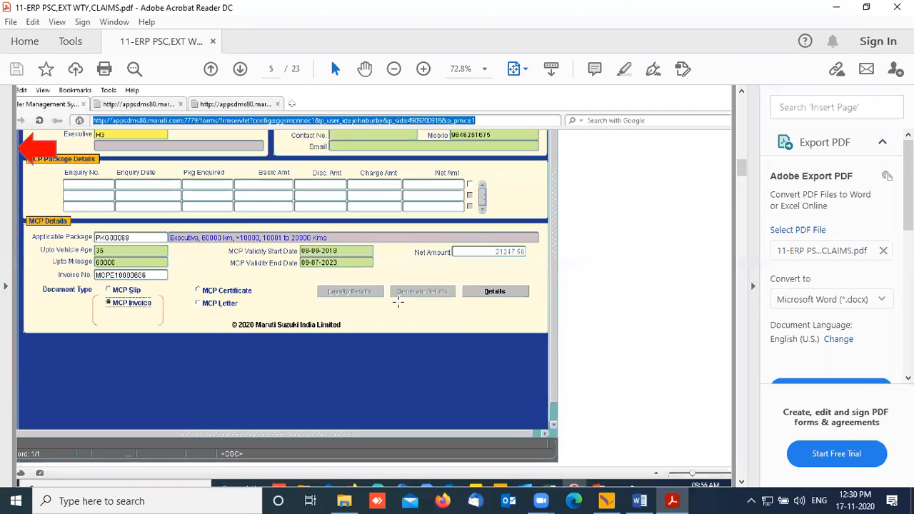
scroll(201, 309, down, 1)
scroll(182, 349, up, 1)
scroll(183, 349, down, 1)
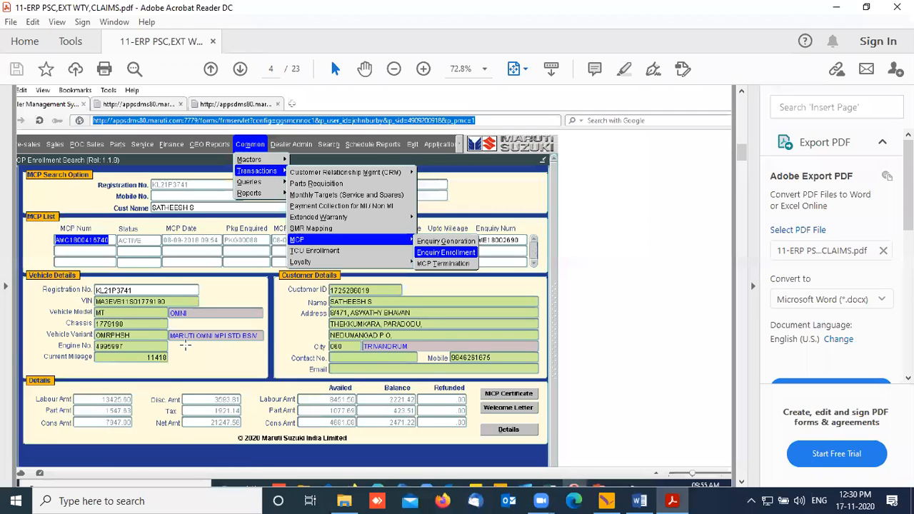
scroll(186, 345, up, 1)
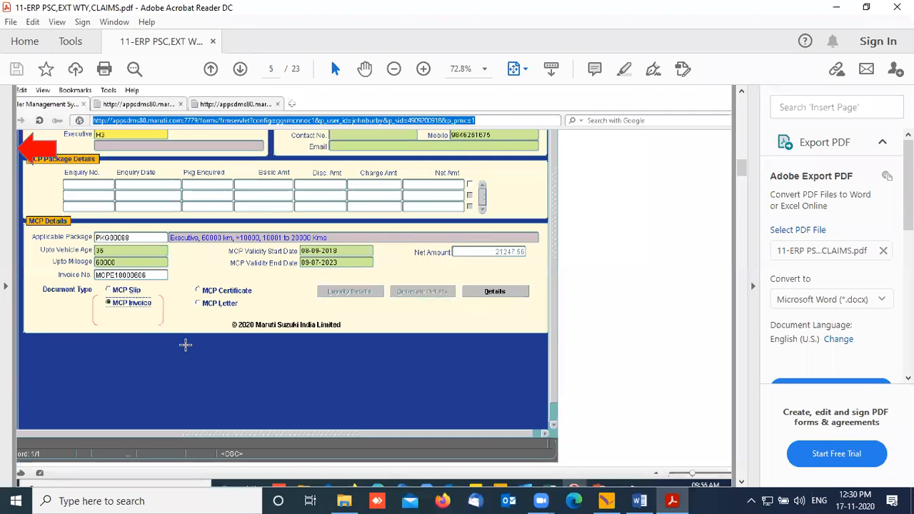
scroll(185, 345, down, 1)
scroll(184, 339, up, 1)
scroll(315, 347, down, 2)
scroll(315, 348, up, 1)
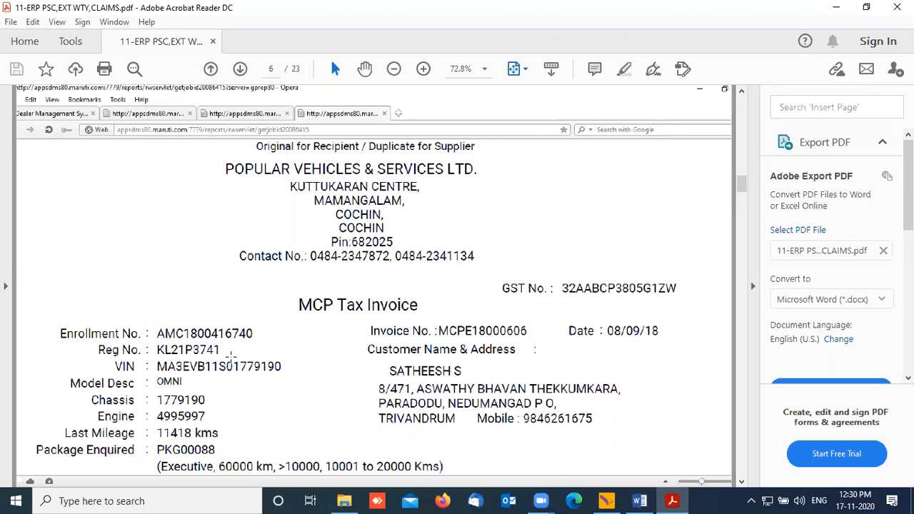
scroll(264, 369, down, 2)
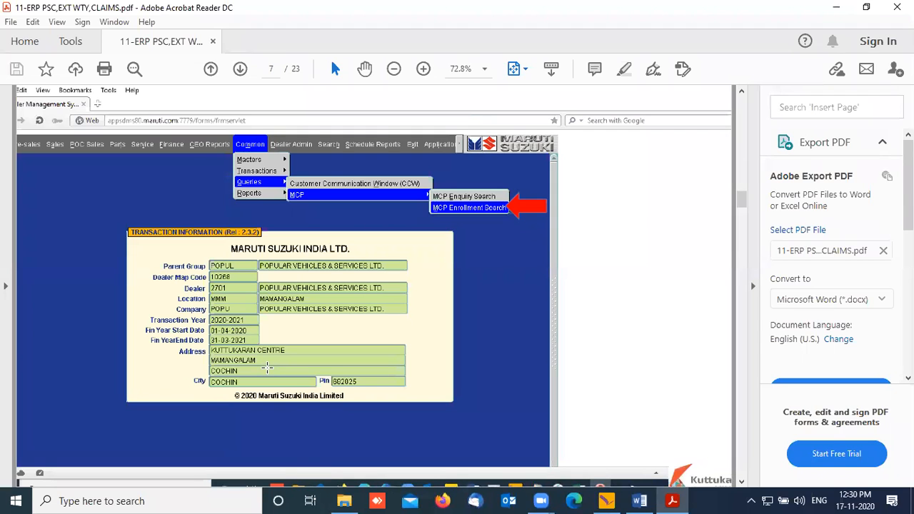
scroll(307, 378, down, 2)
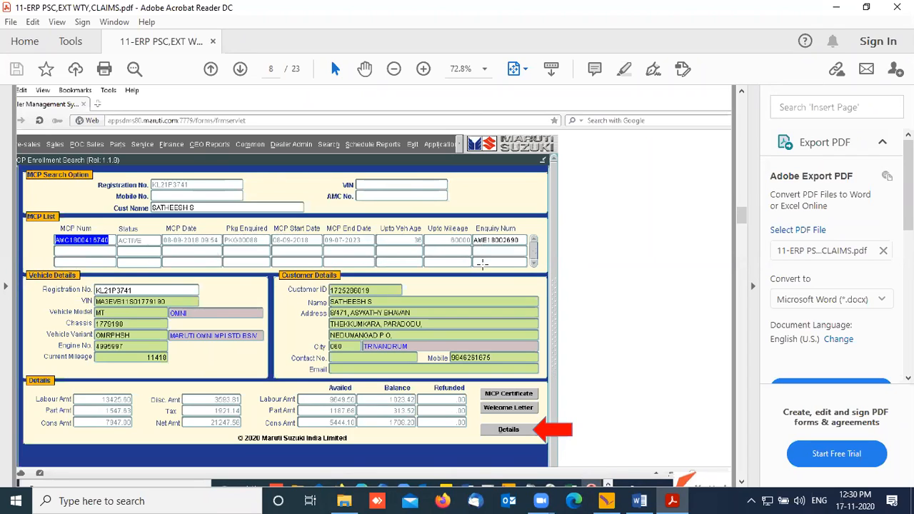
Step: Mark the MCP List area of the screenshot, clear it, and continue to page 9
drag(55, 202, 533, 293)
click(520, 314)
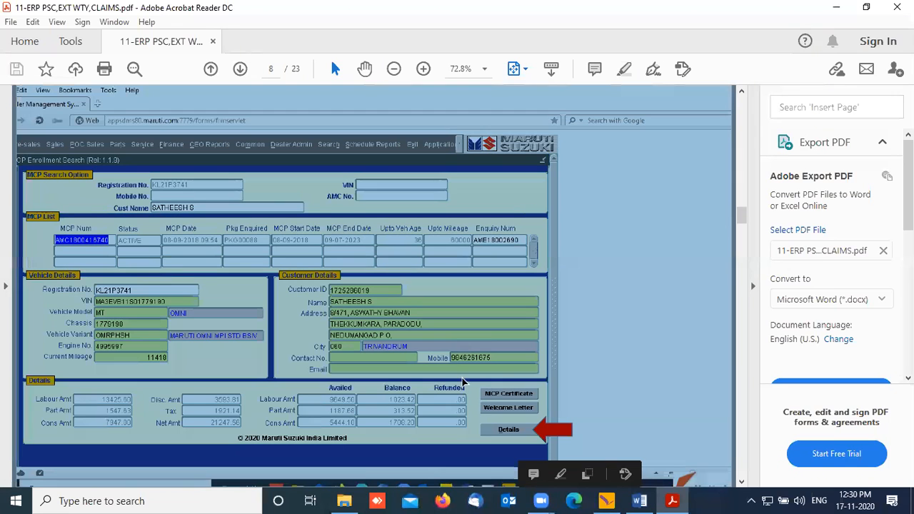
click(674, 322)
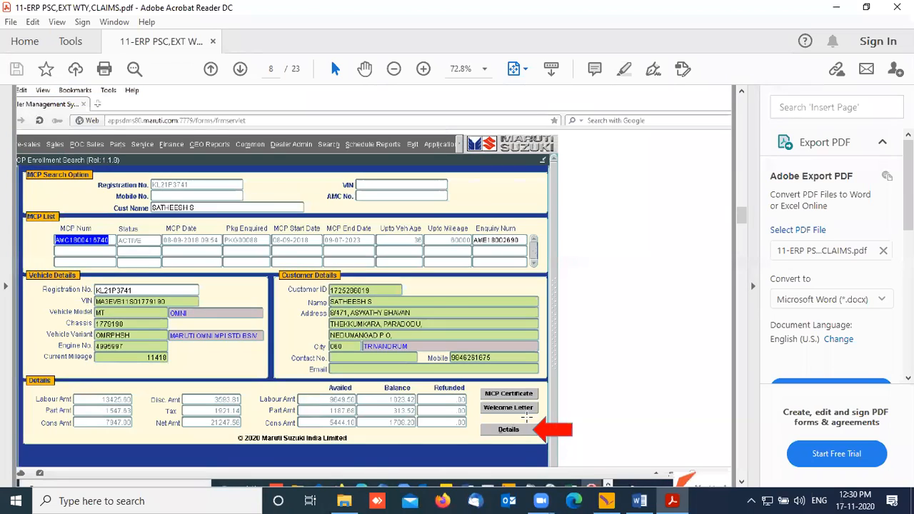
scroll(521, 414, down, 2)
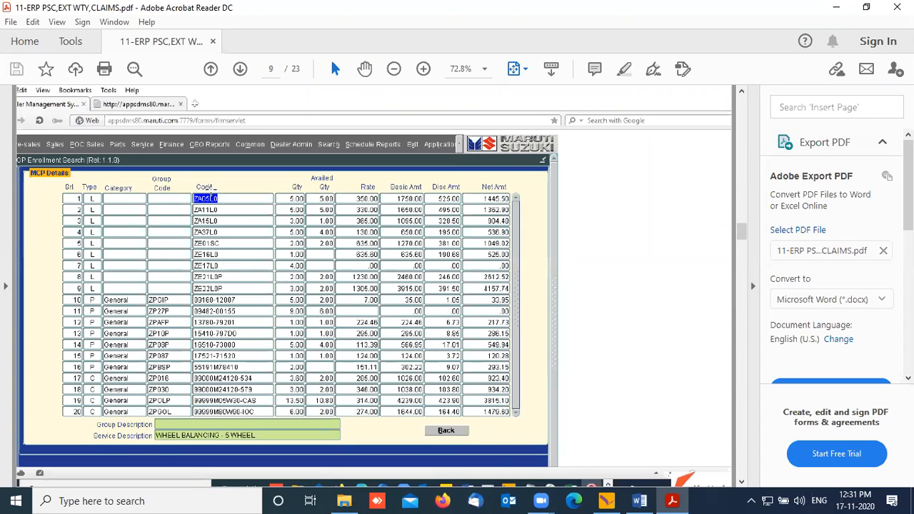
Step: From the Wings Service Jobcard, open Transactions > Prepaid Service Contract Sales
click(606, 501)
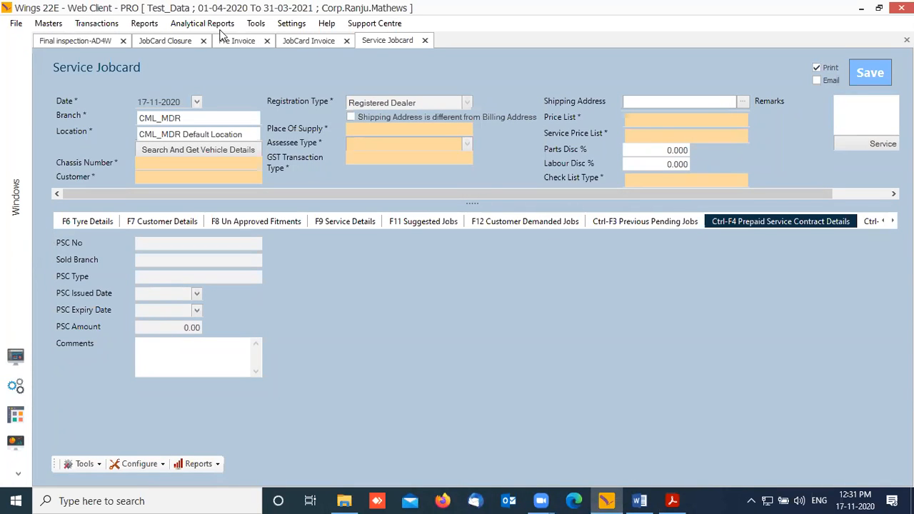
click(108, 26)
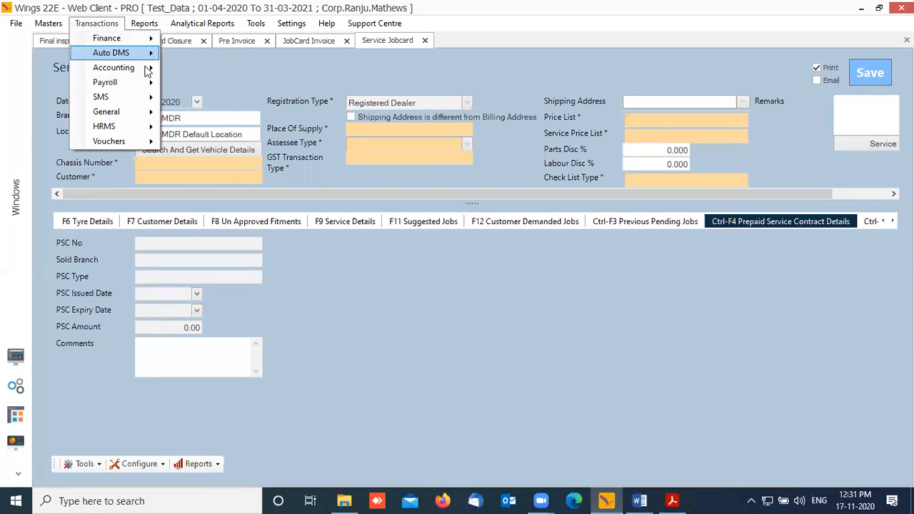
mouse_move(144, 59)
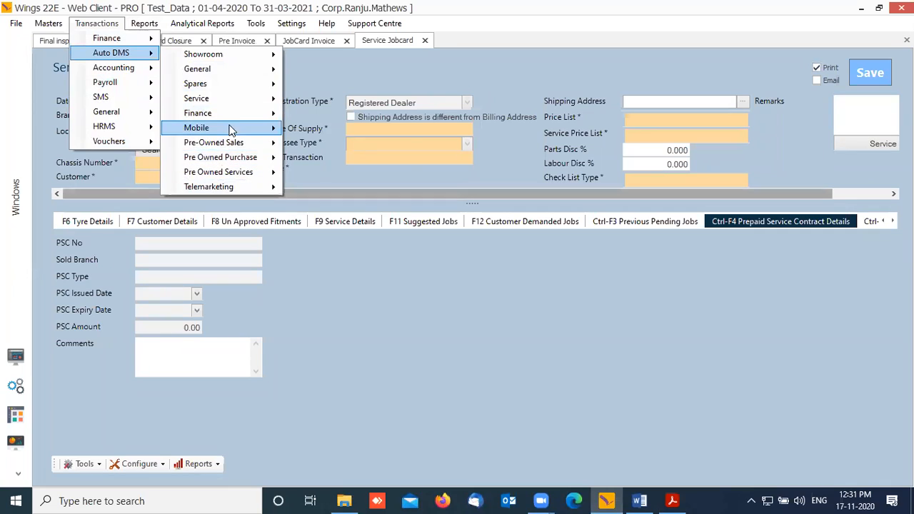
mouse_move(220, 98)
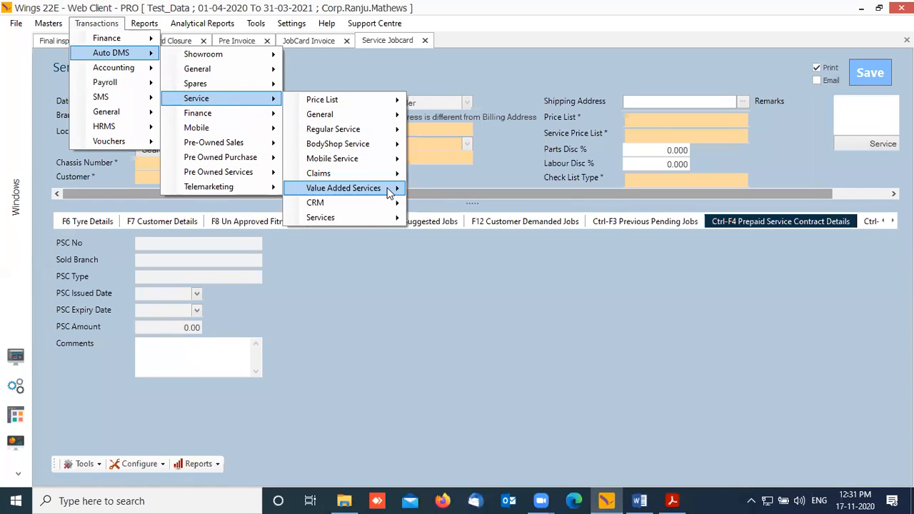
mouse_move(392, 193)
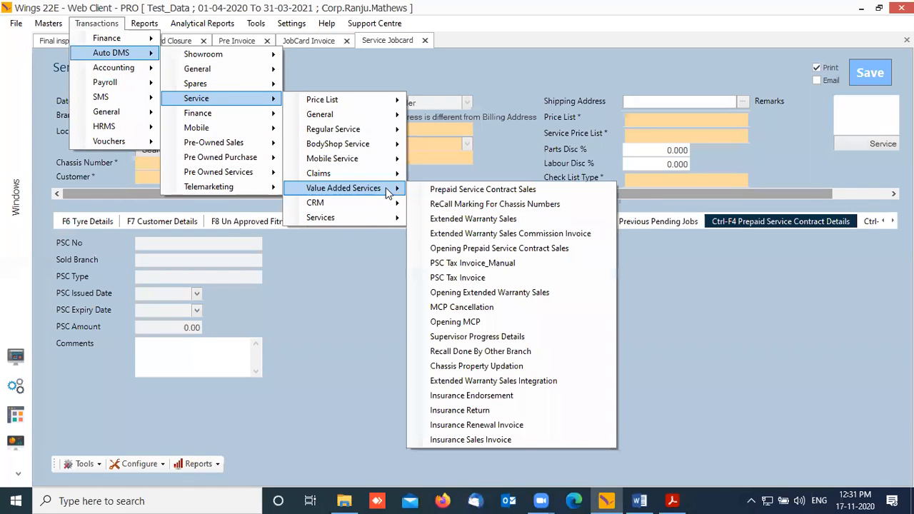
click(493, 197)
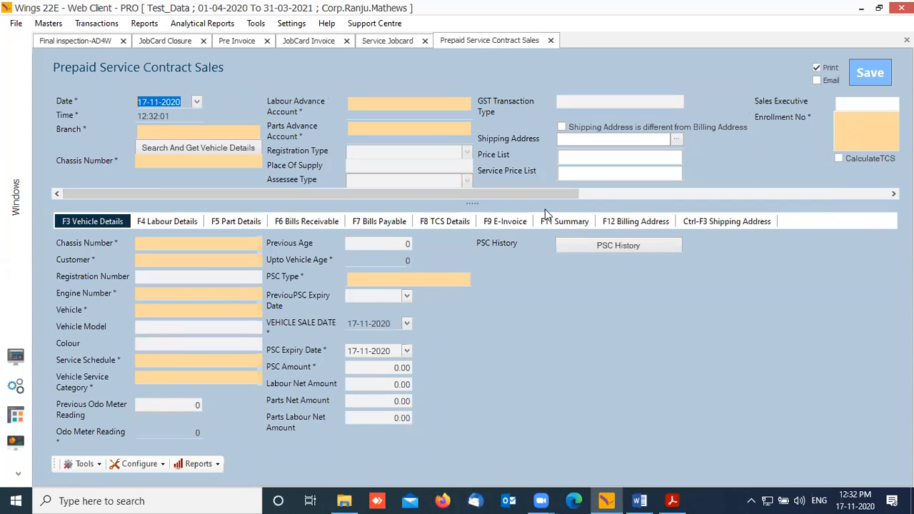
Step: Set the branch to SRM_TVM by searching TVM
key(Tab)
key(Tab)
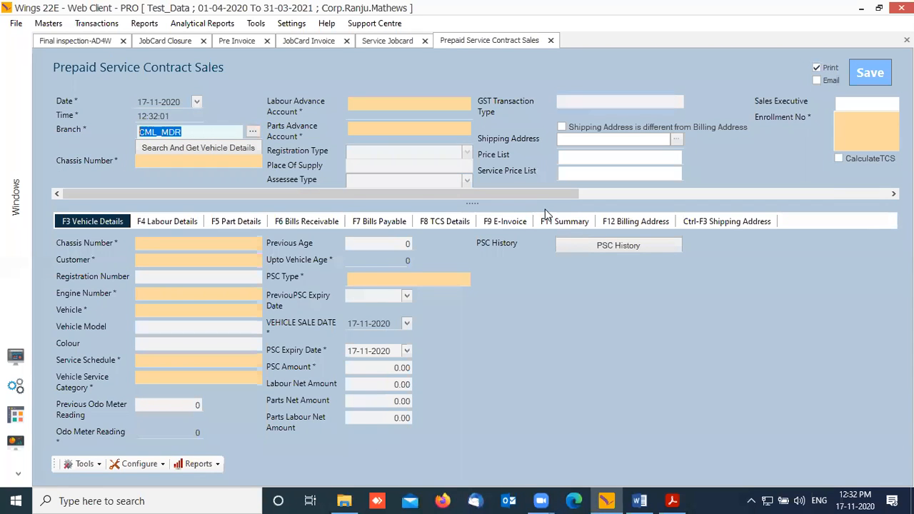
text(TVM)
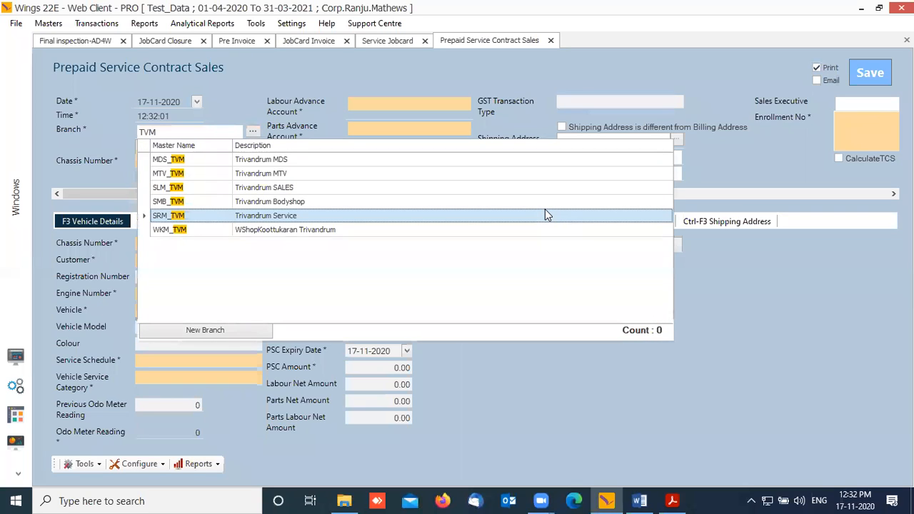
double_click(545, 212)
key(Tab)
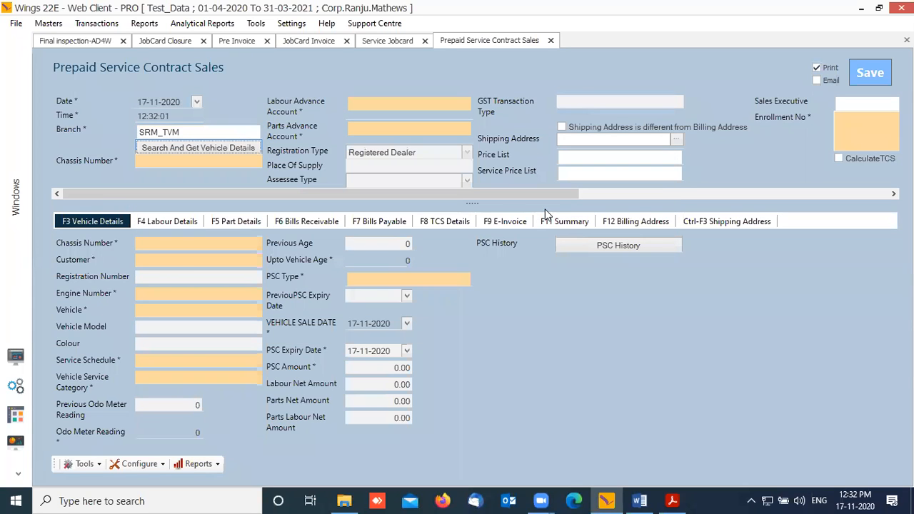
Step: Search registrations for 9771 and load the last matching vehicle, a Celerio
click(205, 147)
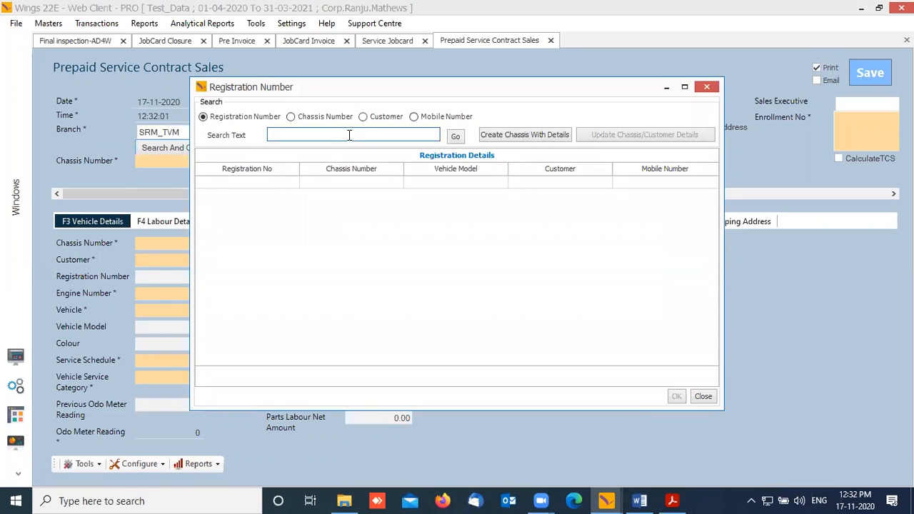
text(9771)
key(Tab)
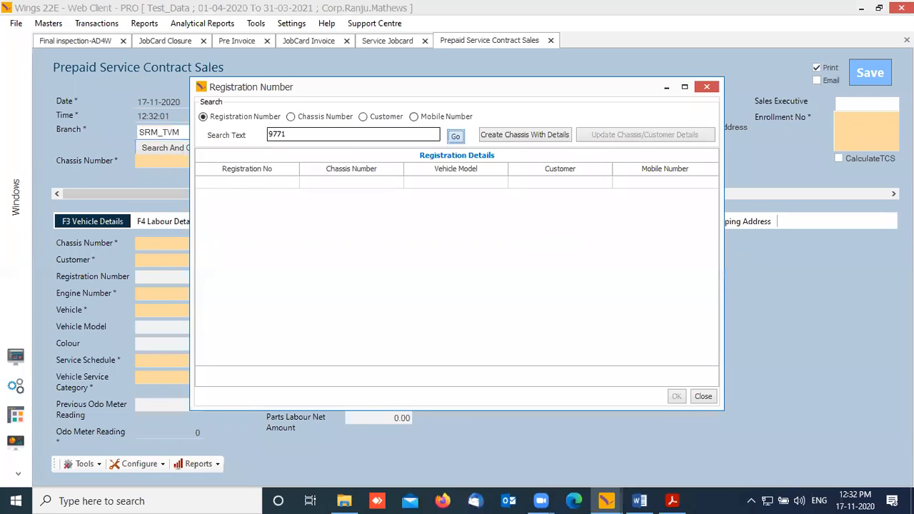
key(Return)
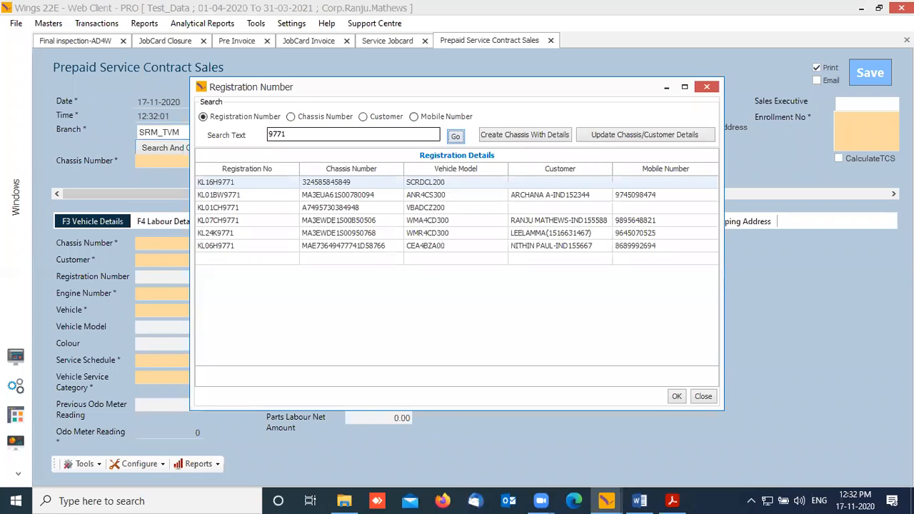
click(243, 183)
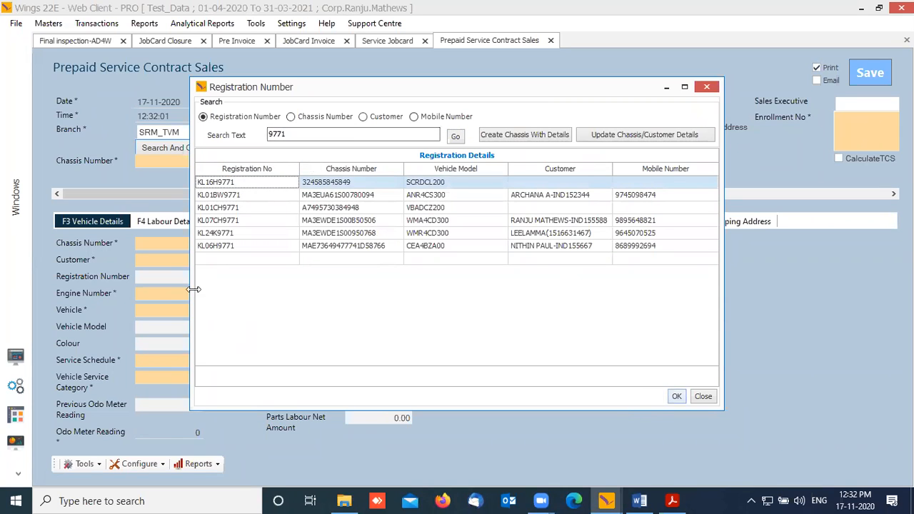
click(229, 246)
click(678, 397)
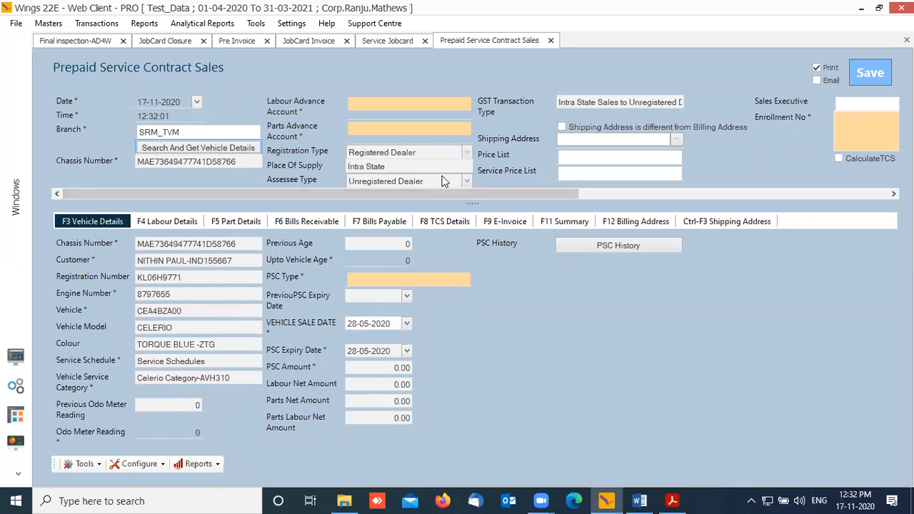
Step: Fill MCP Labour Advance and MCP Spare Advance, the price list, and B Location service price list
click(385, 100)
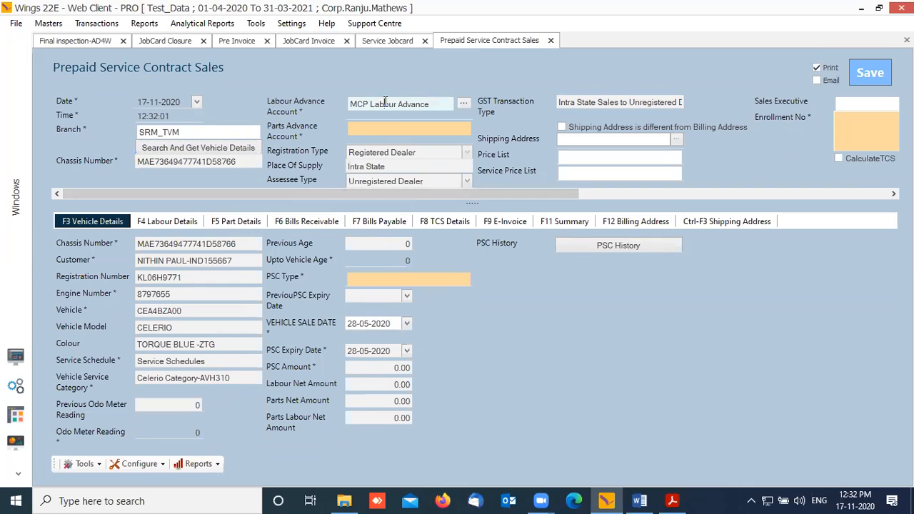
click(411, 127)
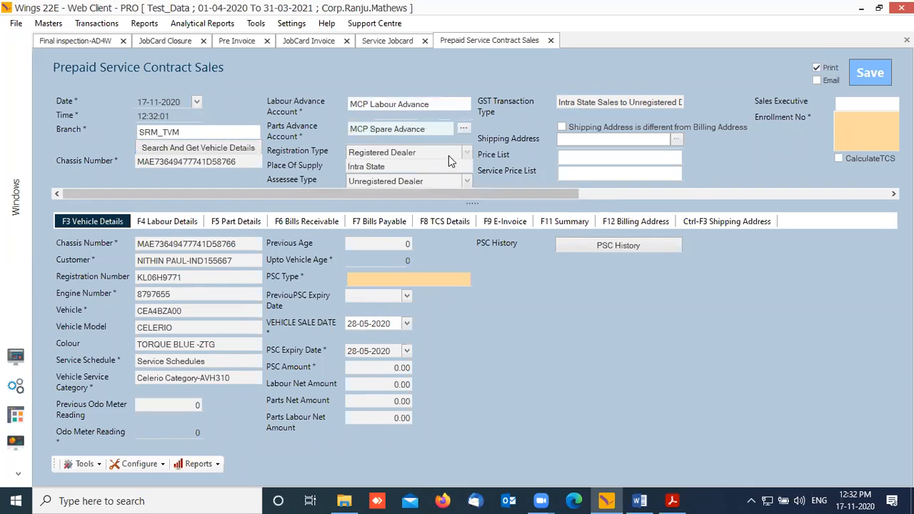
click(591, 157)
click(597, 176)
key(Down)
key(Down)
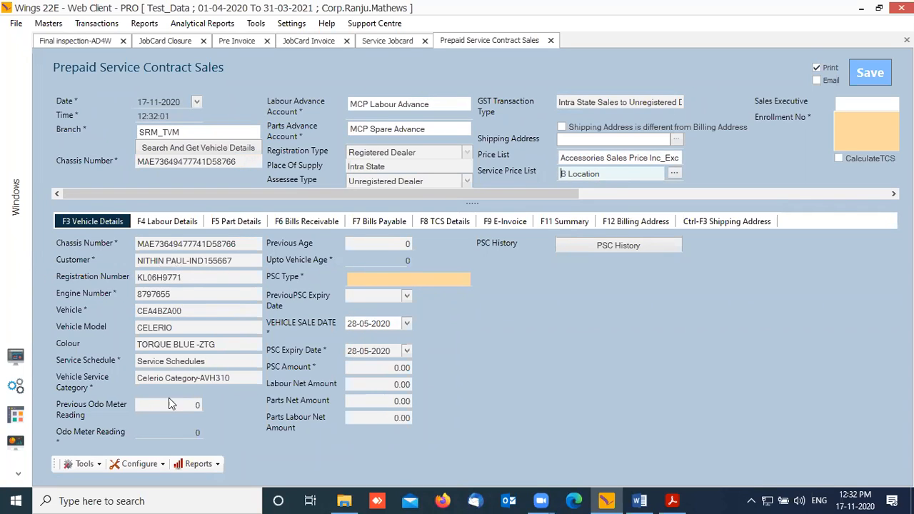
Step: Fill the PSC type, getting Economy 2 yr 20000 km with labour net 3,351.92
click(199, 433)
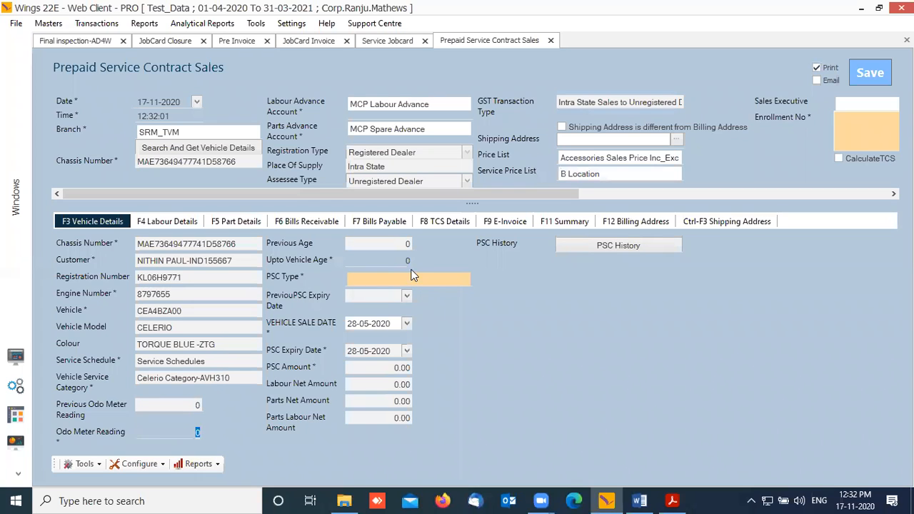
click(366, 259)
click(402, 282)
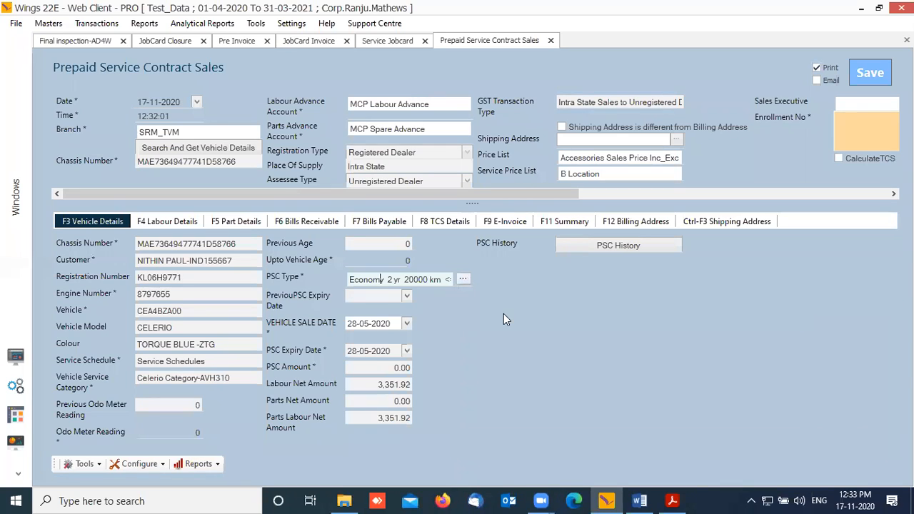
Step: Browse the PSC plan list, checking the Executive 80000 km and 5 yr 50000 km plans, then return to the PDF
click(463, 279)
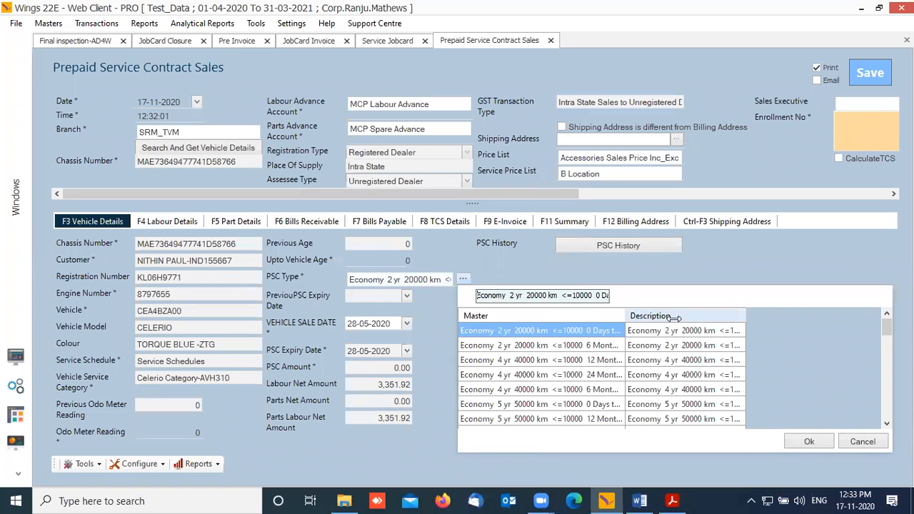
drag(627, 316, 710, 315)
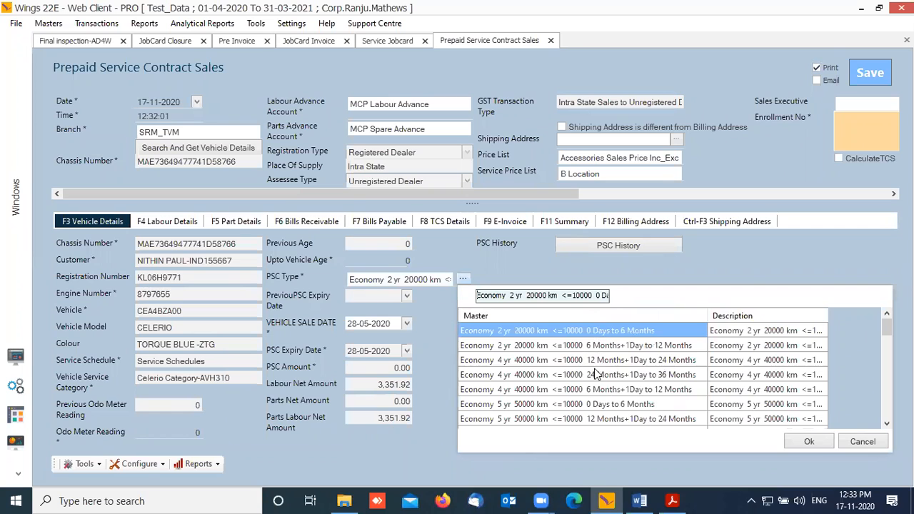
scroll(580, 389, down, 8)
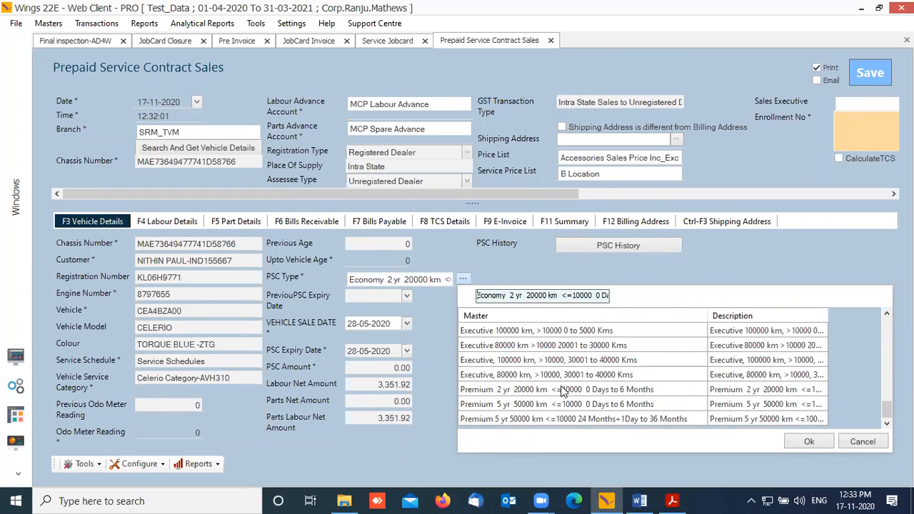
scroll(565, 368, up, 3)
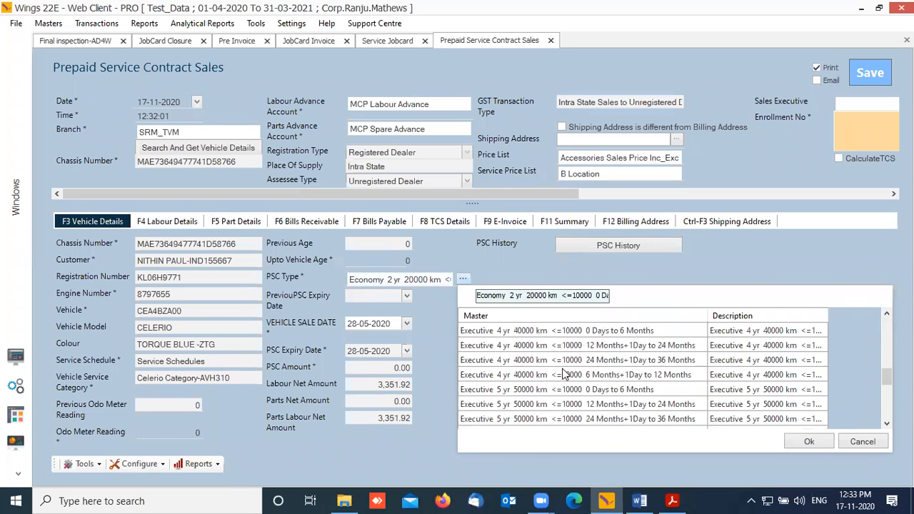
scroll(580, 372, down, 3)
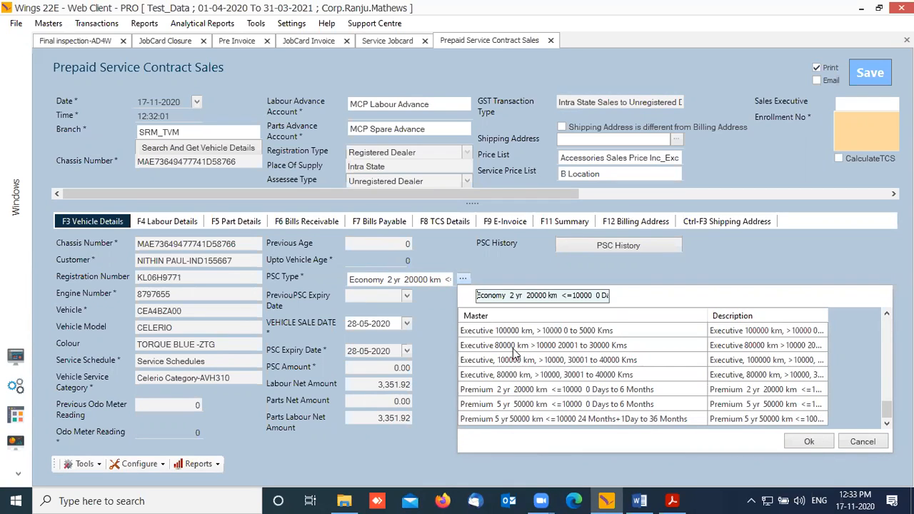
click(512, 375)
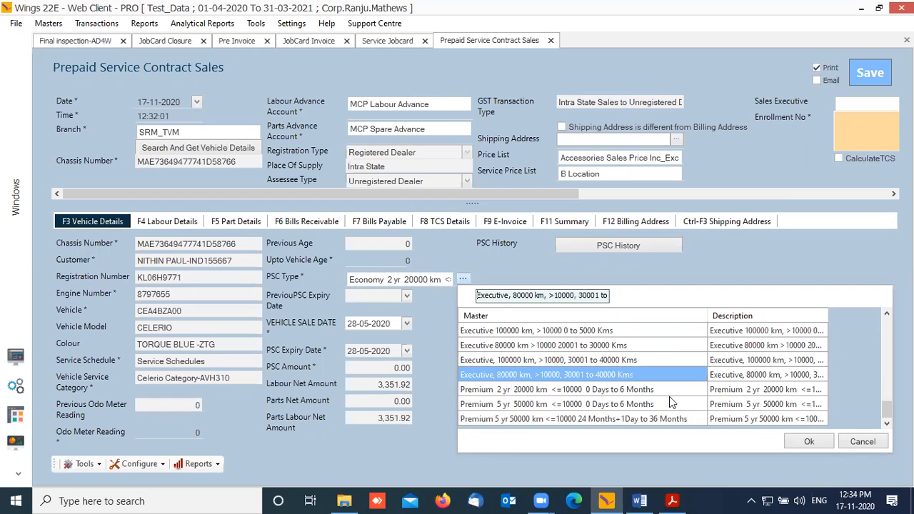
scroll(632, 406, up, 3)
click(517, 348)
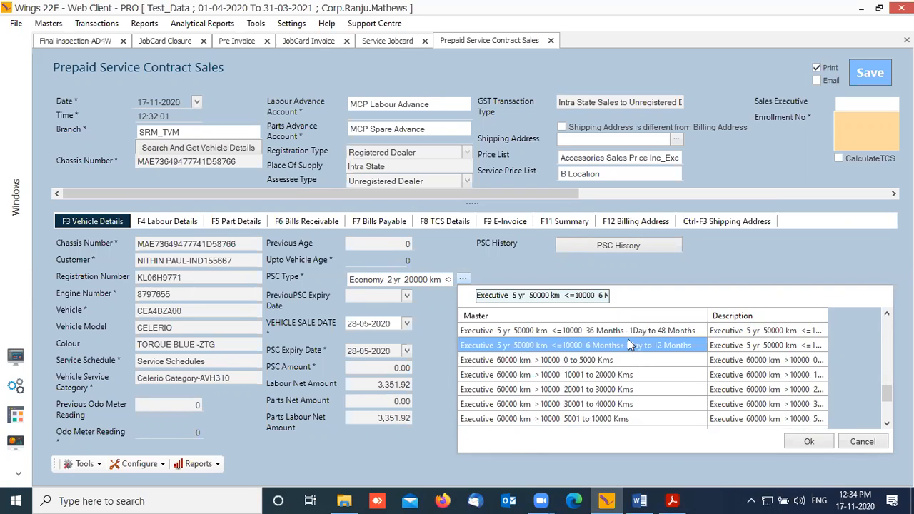
click(671, 500)
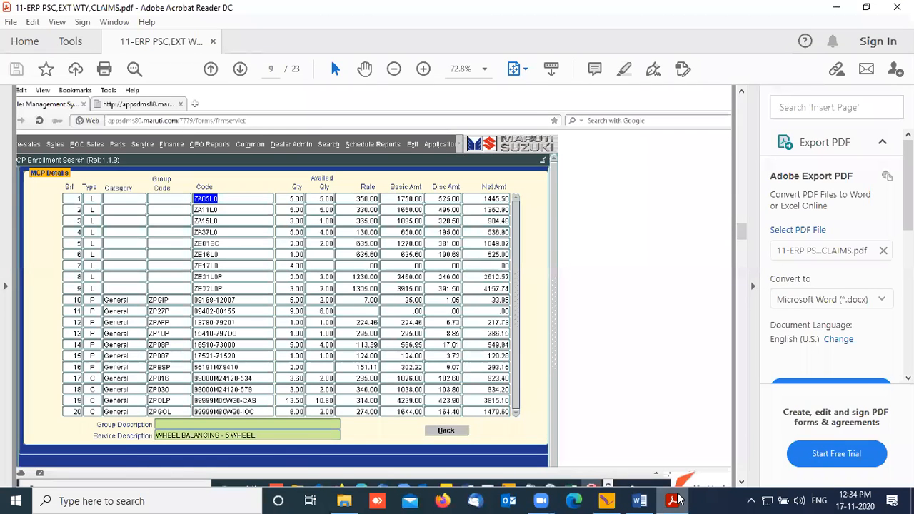
Step: Review the PDF's MCP Tax Invoice on page 6 and MCP Details on page 9, then go back to Wings
scroll(365, 319, up, 8)
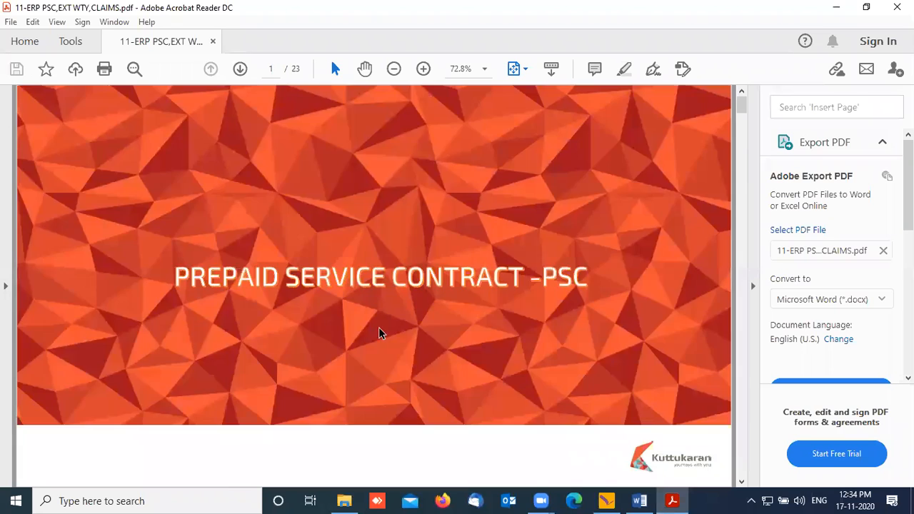
scroll(380, 333, down, 1)
scroll(382, 329, down, 4)
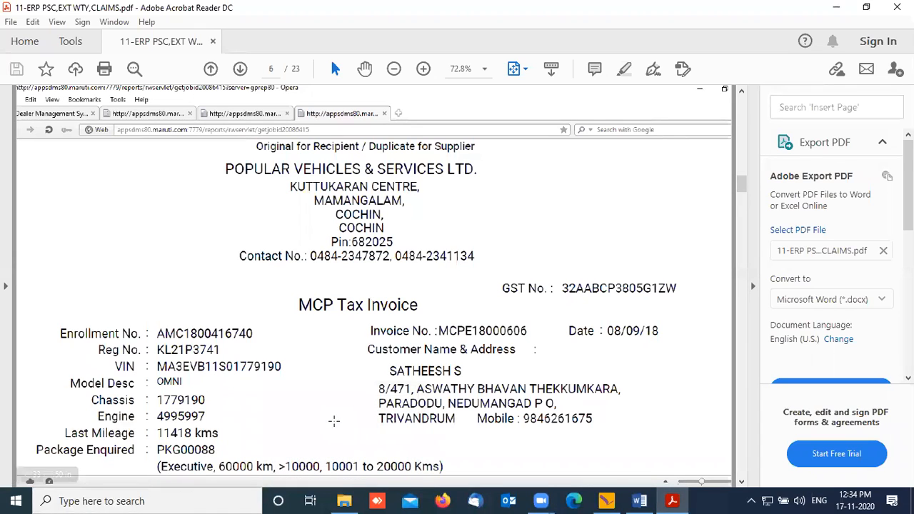
scroll(333, 421, down, 20)
scroll(333, 421, up, 5)
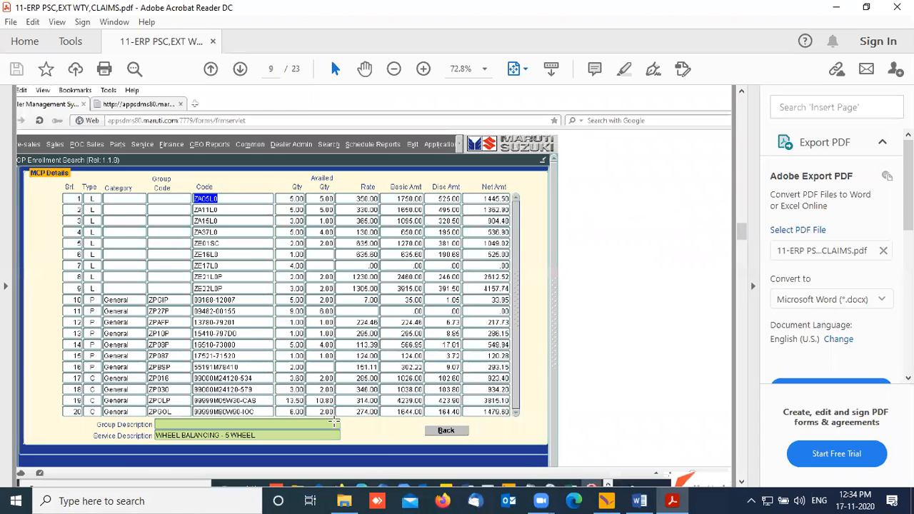
click(606, 500)
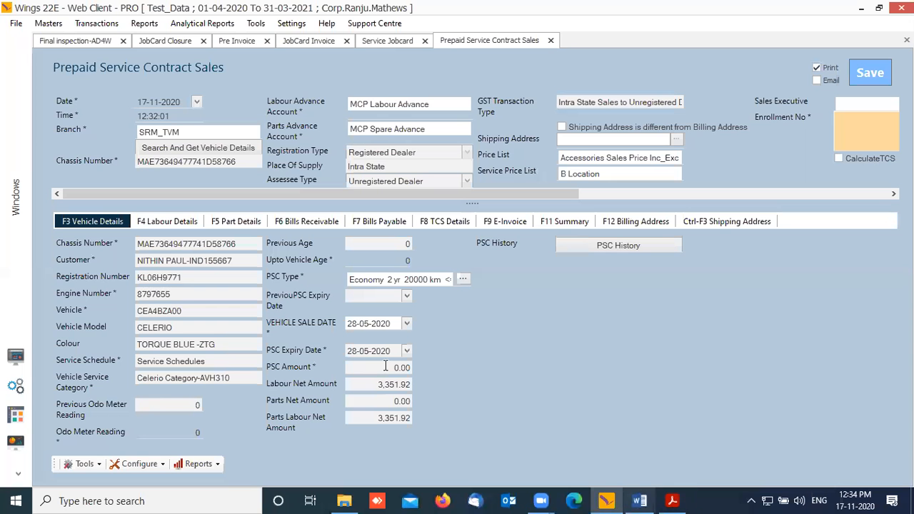
Step: Choose Economy 4 yr 40000 km (24 Months+1Day to 36 Months) as PSC type, recalculating labour net to 5,722.51
click(463, 279)
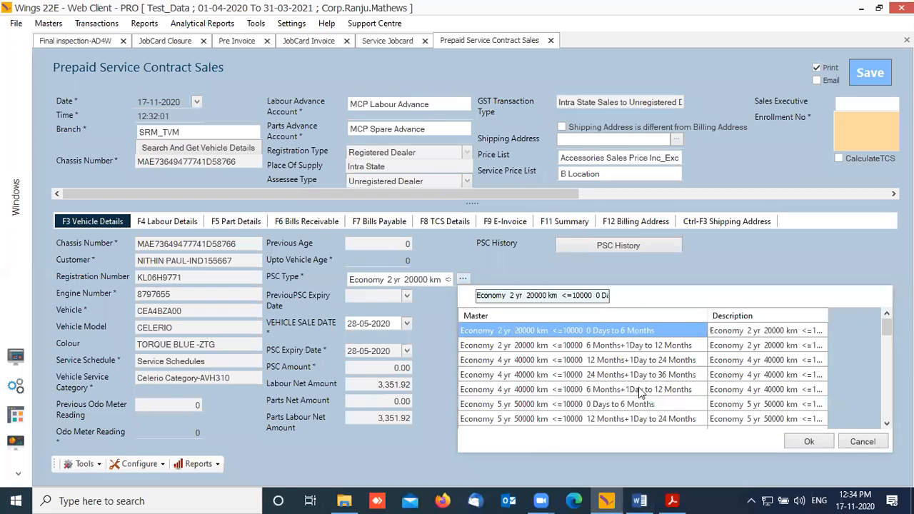
click(647, 375)
click(810, 442)
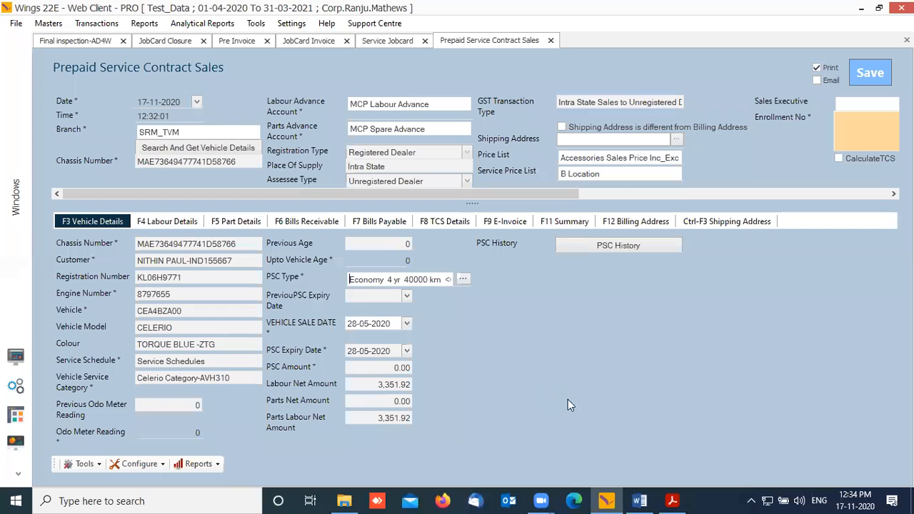
key(Tab)
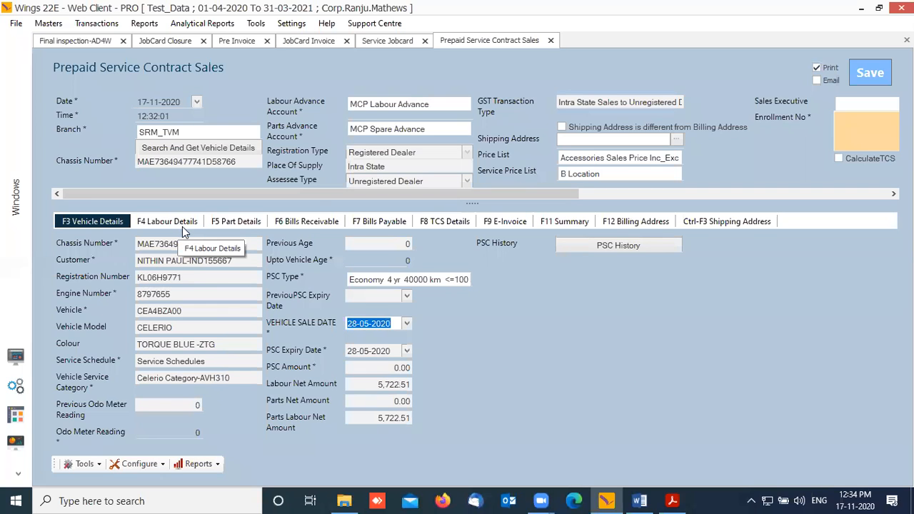
key(Tab)
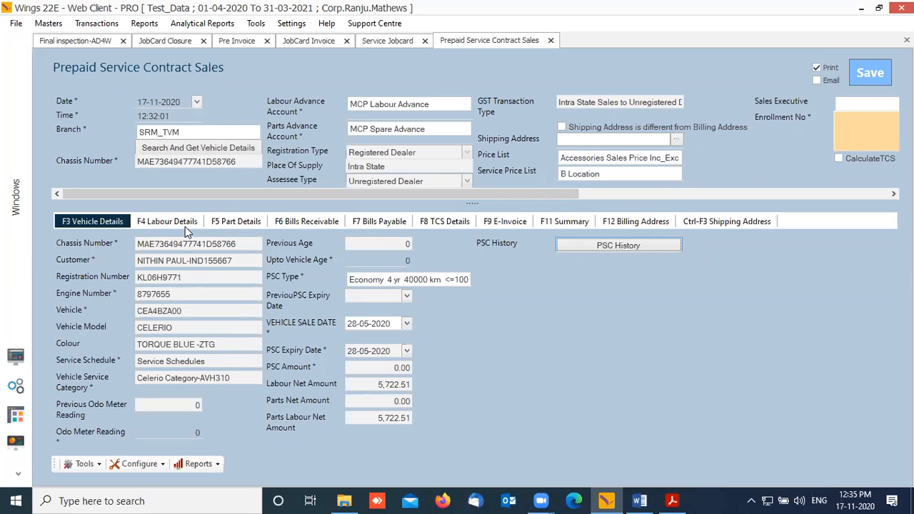
Step: Review the contract's F4 labour details and part details
click(182, 226)
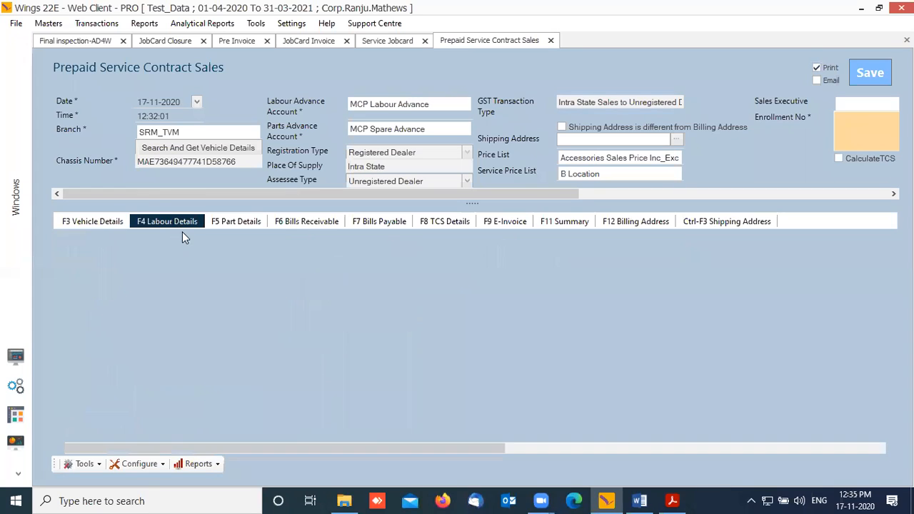
drag(343, 451, 286, 412)
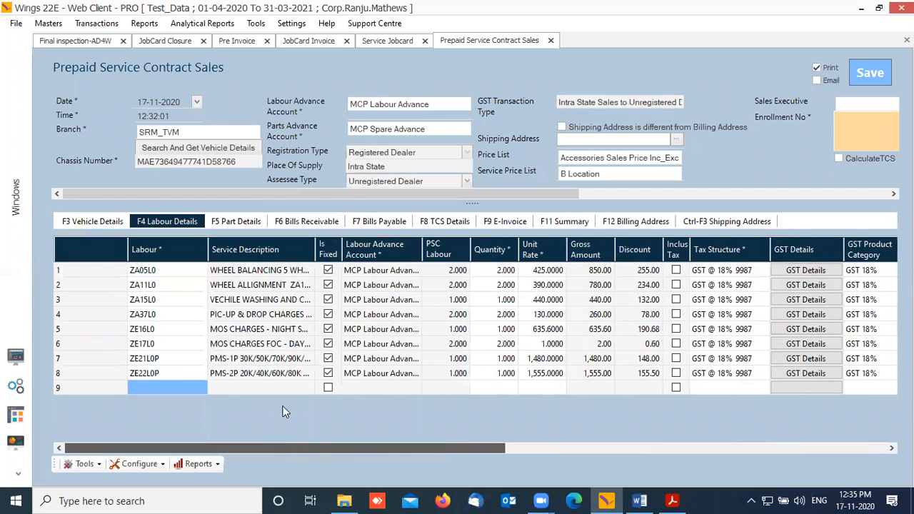
click(237, 222)
drag(392, 449, 267, 300)
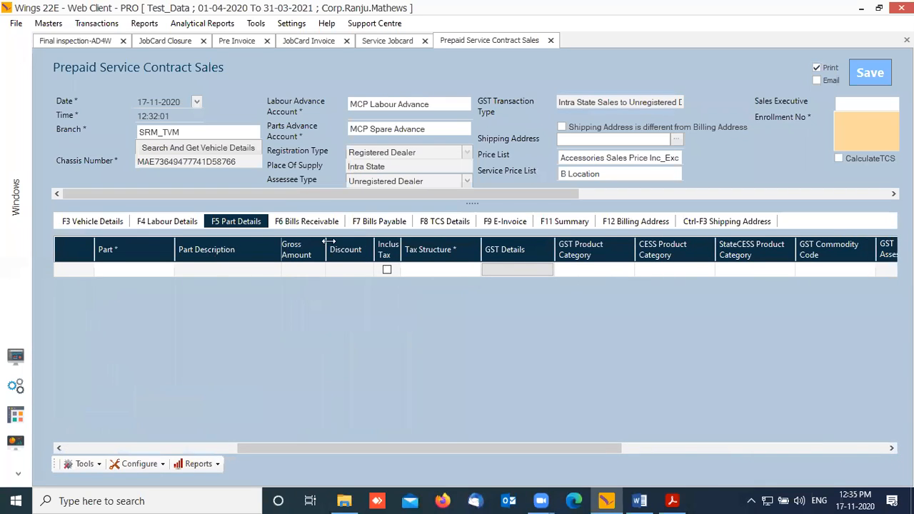
Step: Delete both pending bills (970.00 and 1,564.00) from Bills Receivable
click(308, 221)
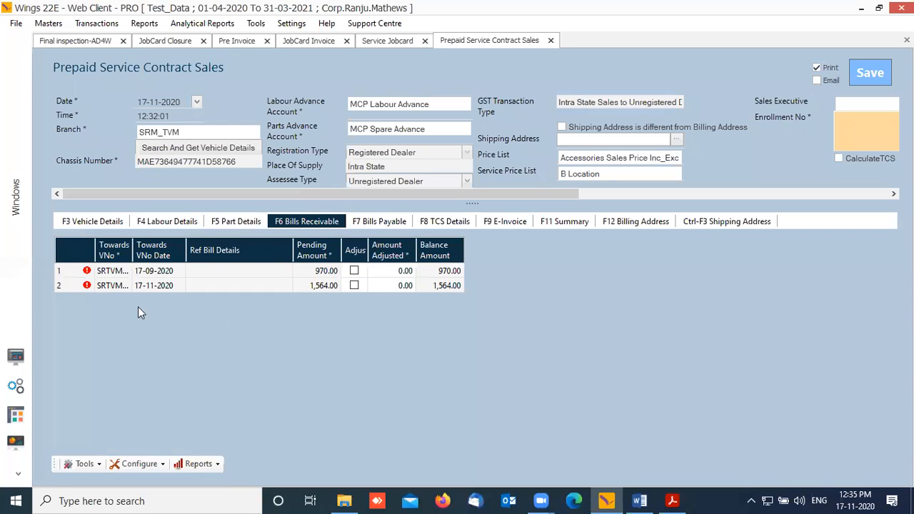
right_click(61, 278)
click(107, 297)
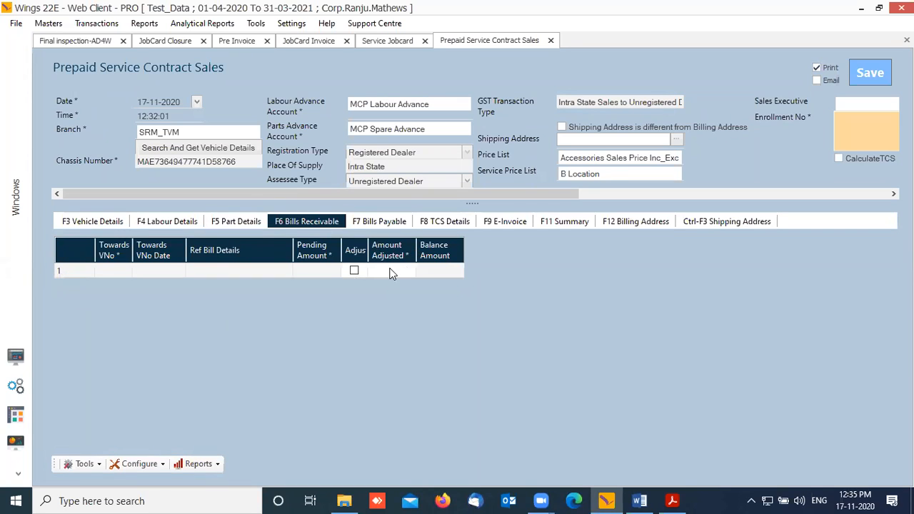
Step: Check bills payable, TCS, e-invoice and the F11 summary totaling 5,722.51, then return to the PDF
click(379, 221)
click(465, 222)
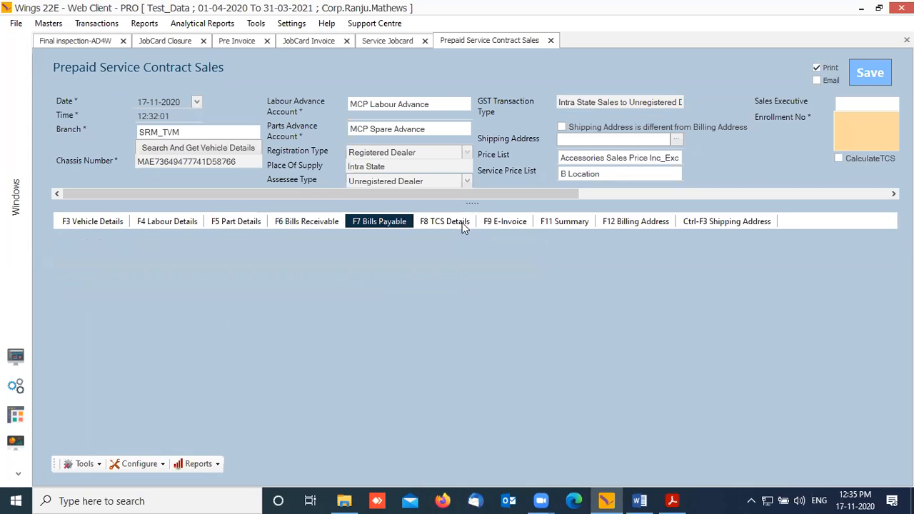
click(500, 221)
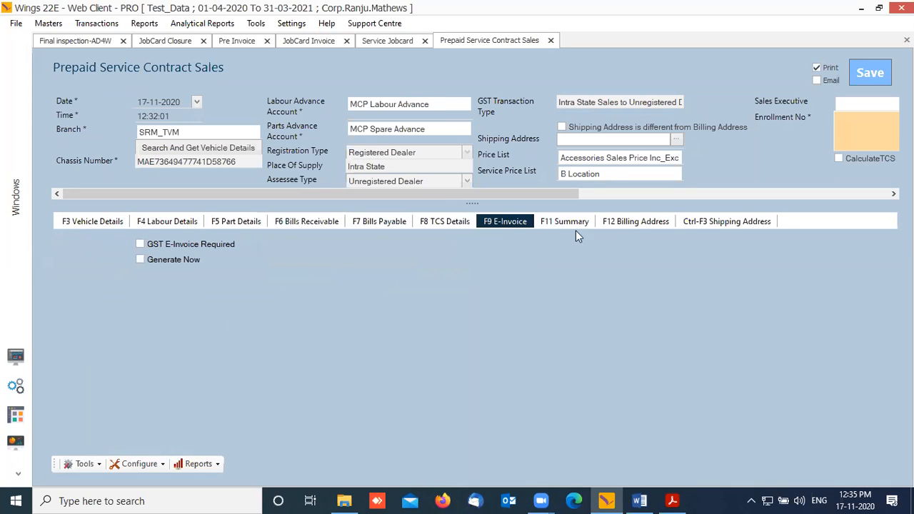
key(F11)
drag(565, 196, 701, 197)
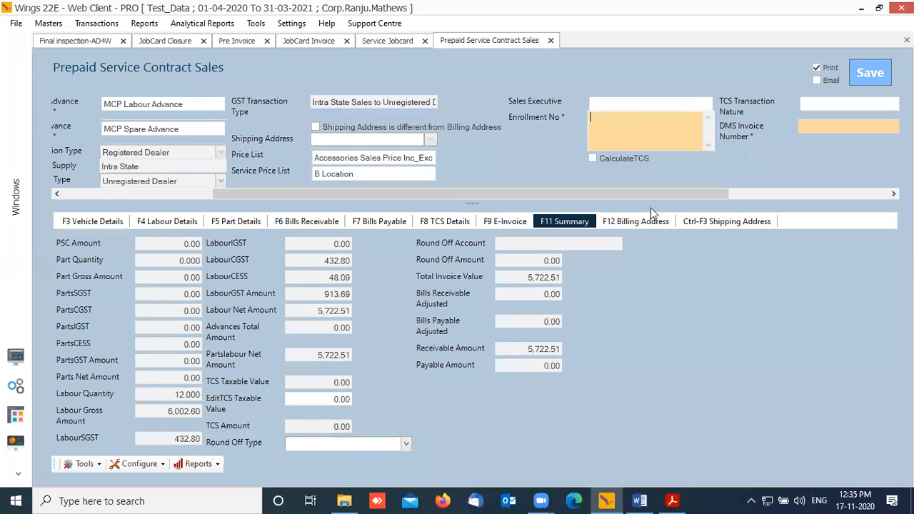
click(666, 501)
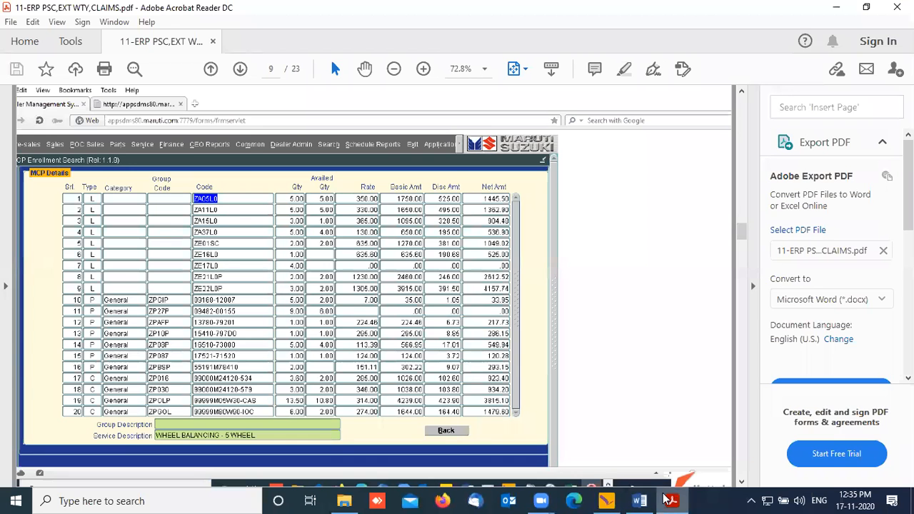
Step: Compare the PDF's MCP tax invoice with the Wings summary, then return to page 9's MCP Details
scroll(456, 322, up, 2)
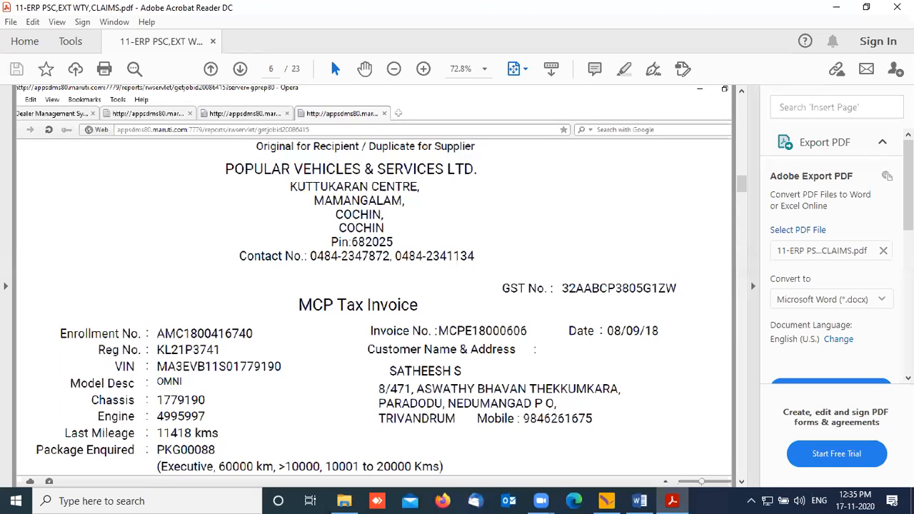
click(837, 9)
drag(689, 196, 769, 191)
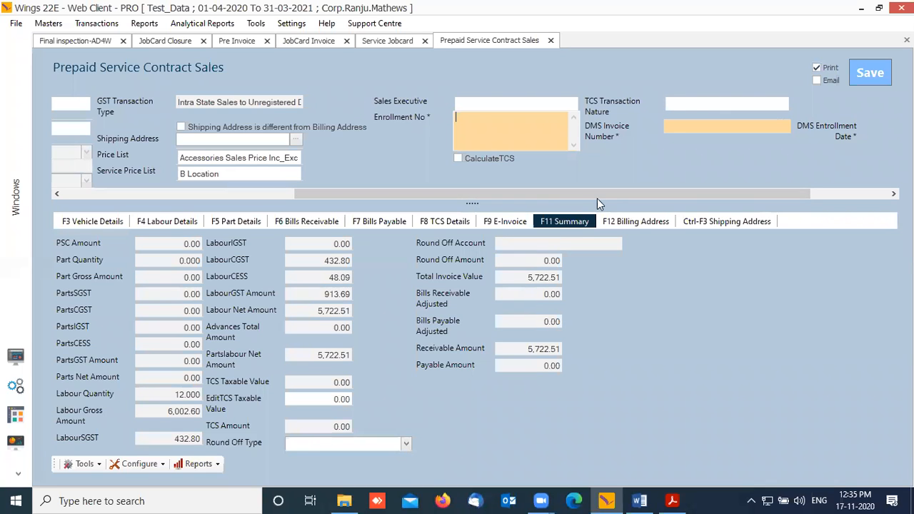
click(672, 500)
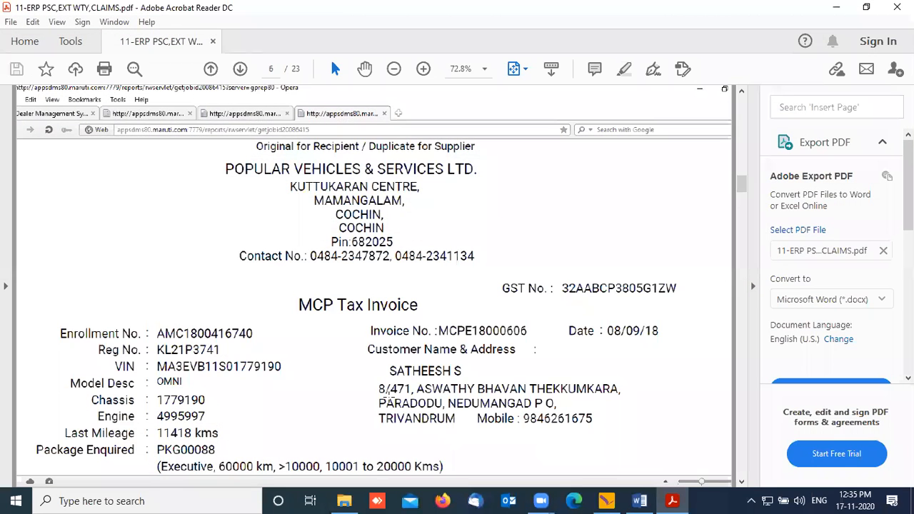
scroll(385, 354, down, 5)
scroll(385, 354, down, 3)
scroll(400, 350, up, 3)
scroll(402, 348, down, 3)
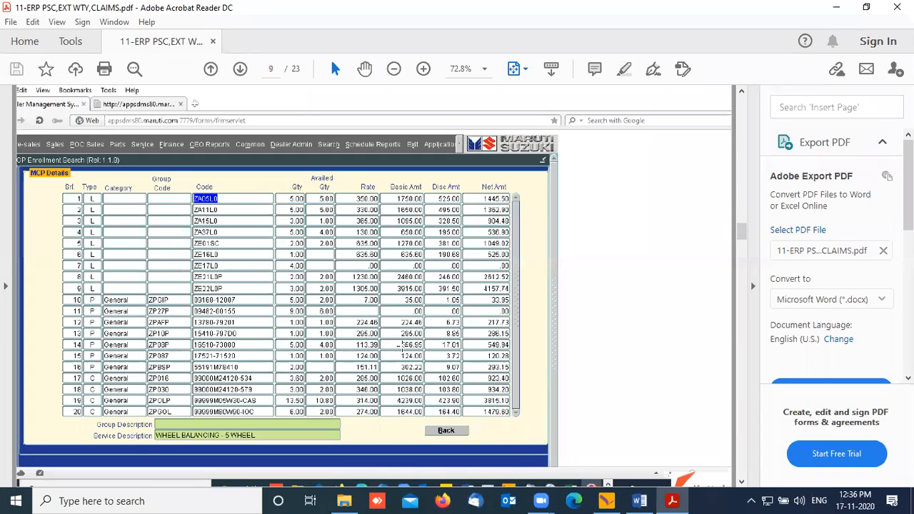
scroll(433, 290, up, 10)
scroll(432, 290, up, 15)
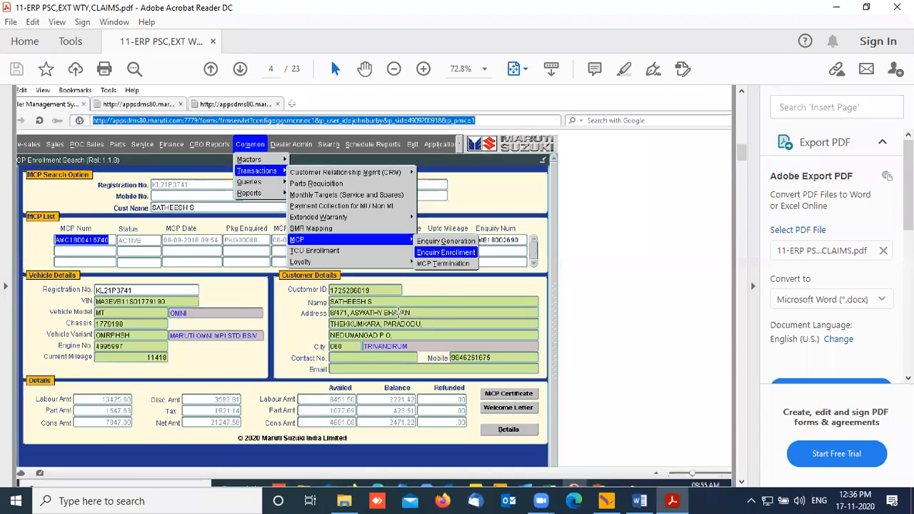
scroll(333, 336, down, 6)
scroll(468, 288, down, 10)
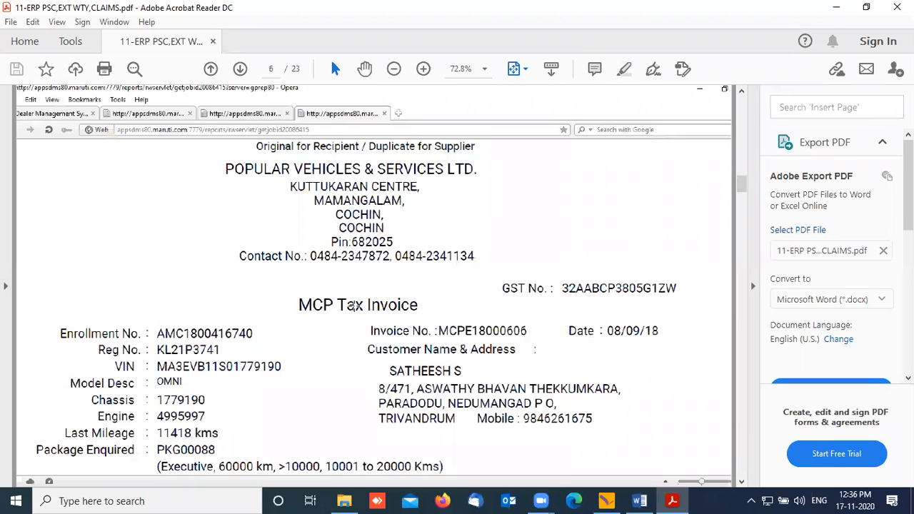
scroll(354, 306, down, 10)
scroll(354, 303, up, 3)
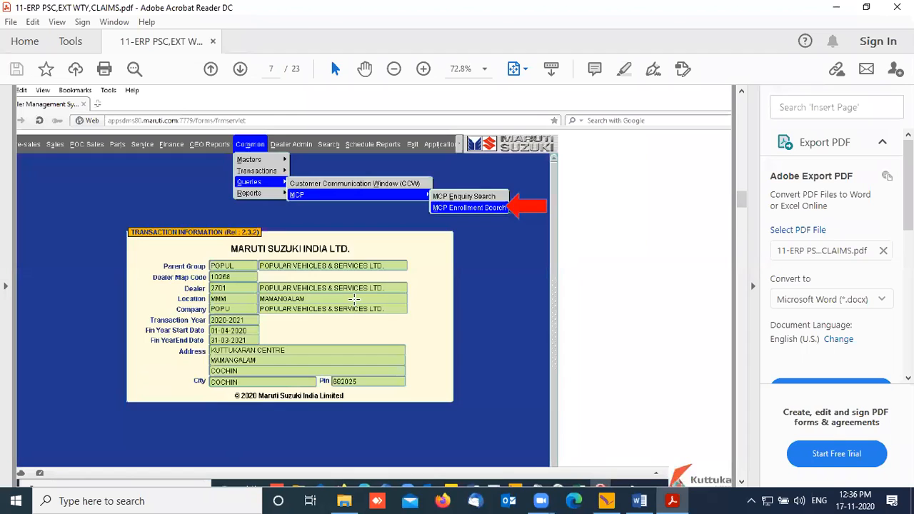
scroll(355, 303, down, 3)
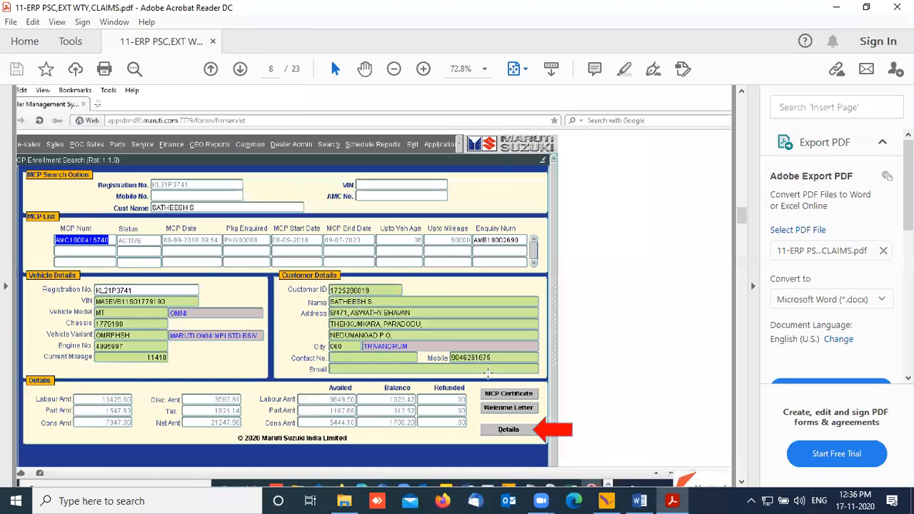
scroll(489, 371, down, 9)
scroll(488, 432, up, 8)
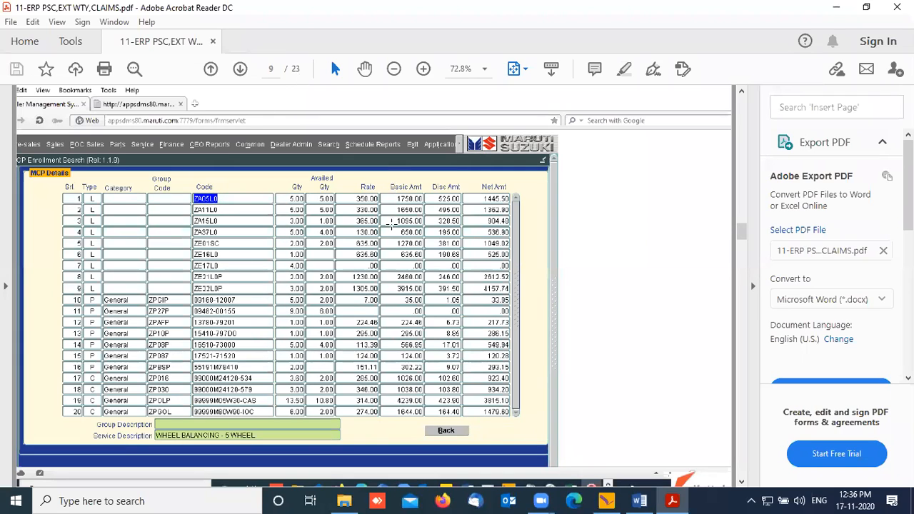
drag(282, 192, 324, 230)
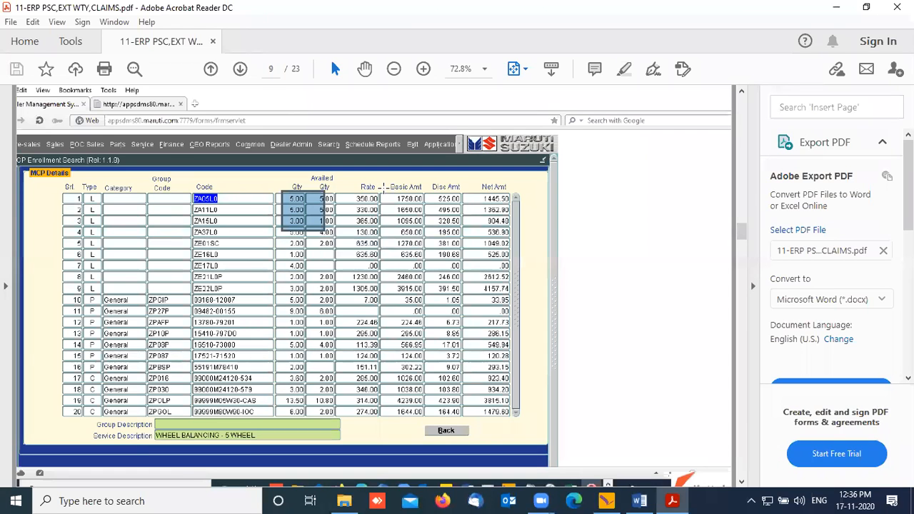
click(301, 223)
click(685, 232)
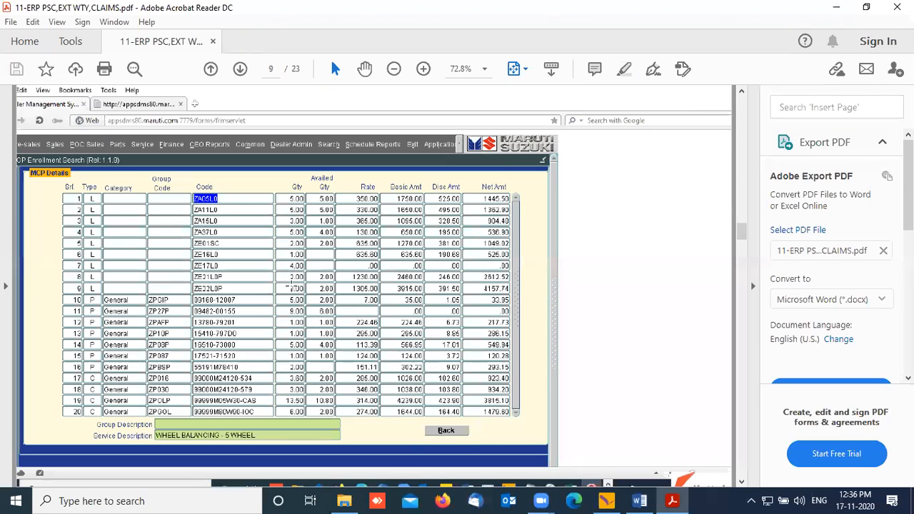
drag(280, 195, 333, 413)
click(300, 229)
drag(295, 166, 294, 437)
drag(323, 173, 309, 421)
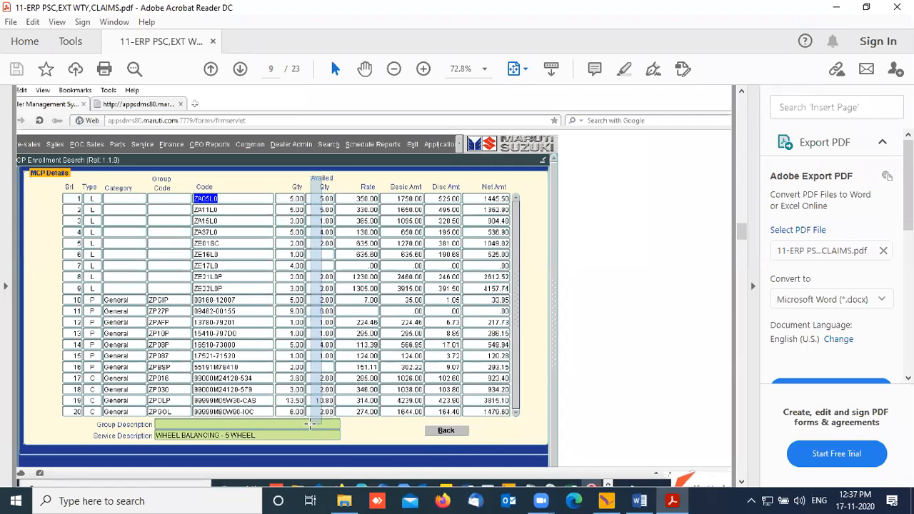
click(318, 221)
click(371, 207)
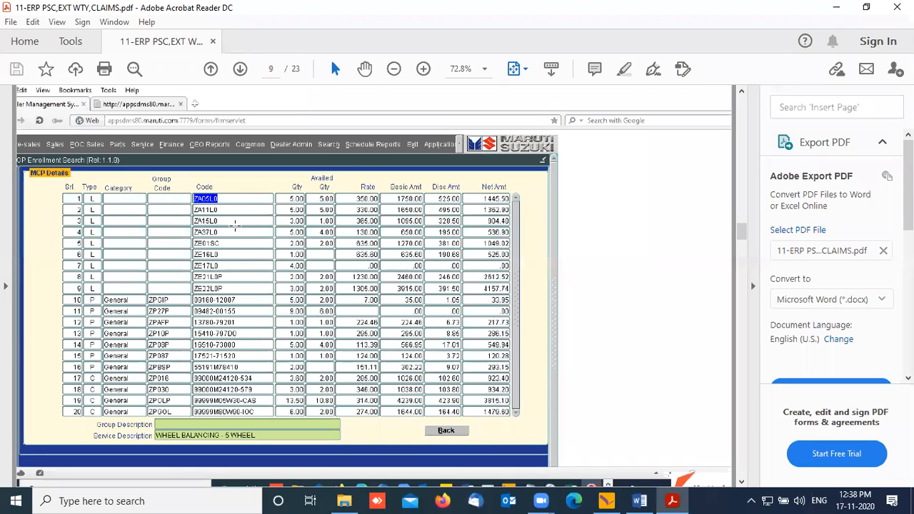
drag(242, 221, 345, 215)
click(358, 265)
click(346, 221)
scroll(520, 280, down, 1)
scroll(520, 280, up, 1)
Step: Mark rows 3–5 of the MCP Details table from Code to Rate, then clear the selection
drag(205, 215, 514, 232)
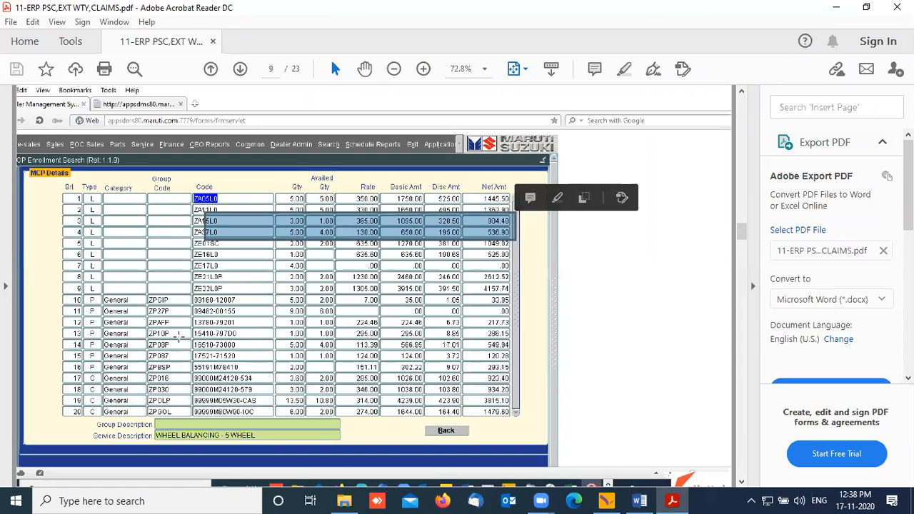
click(212, 310)
click(283, 316)
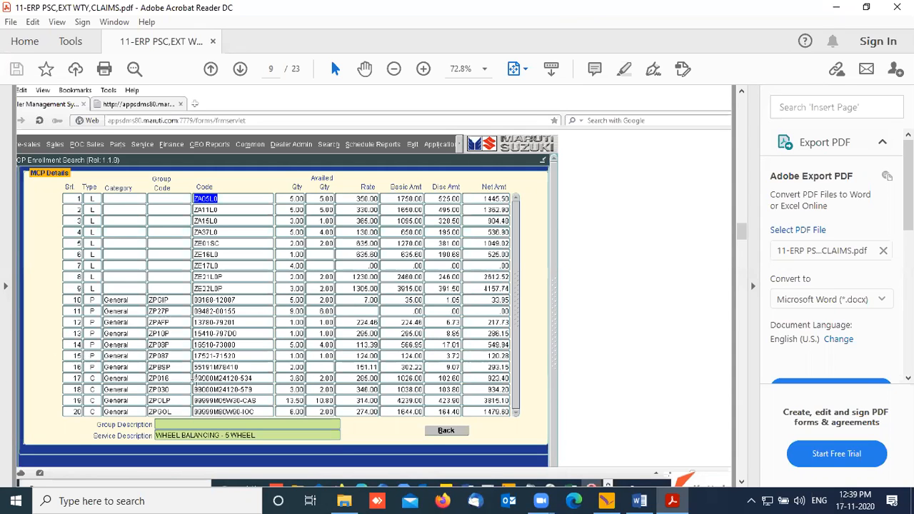
Step: Mark the Code to Rate columns of rows 1–19, then return to the Wings contract form
scroll(227, 379, down, 1)
scroll(236, 382, up, 1)
click(312, 241)
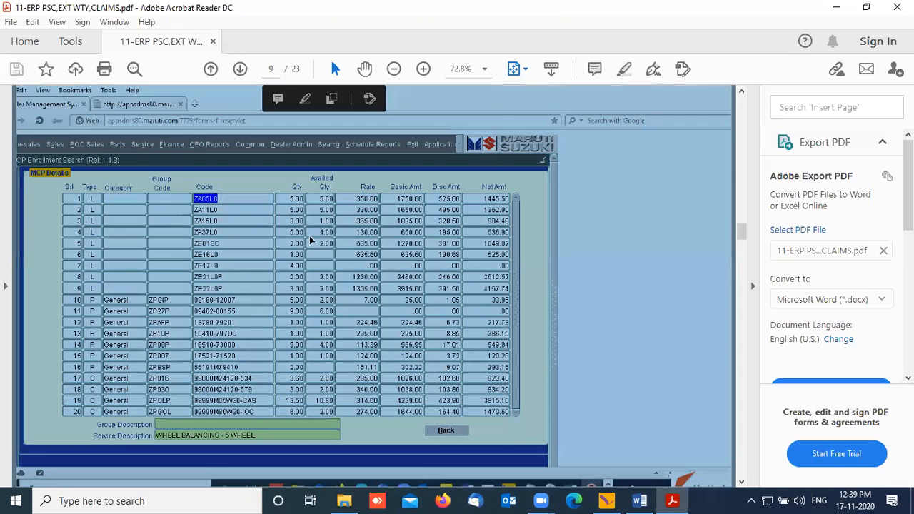
click(333, 212)
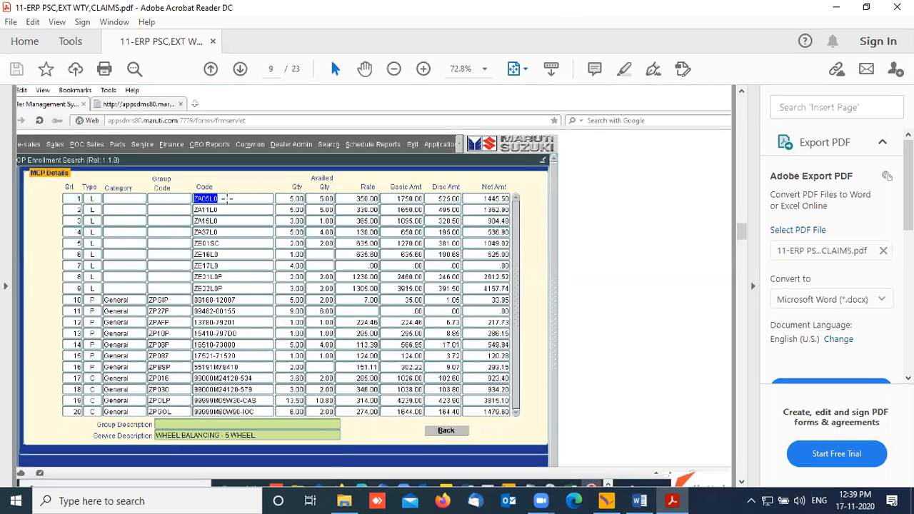
drag(192, 191, 503, 410)
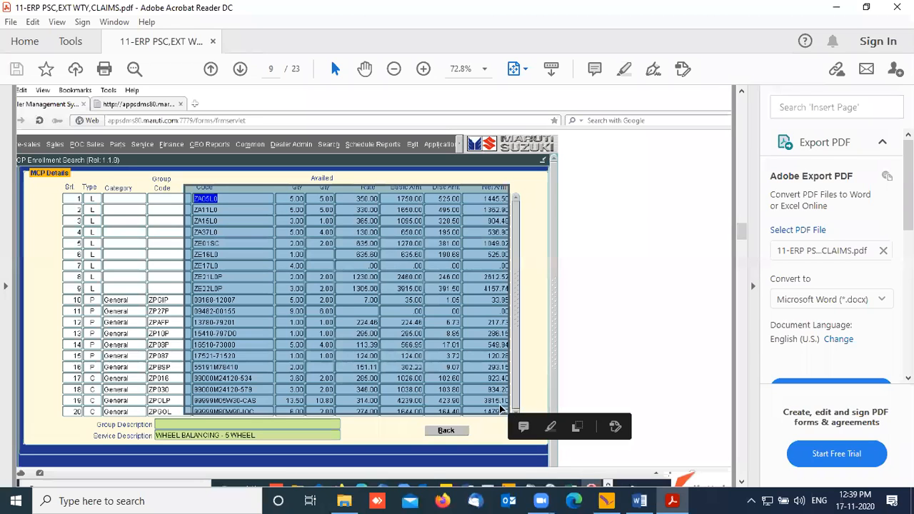
click(607, 500)
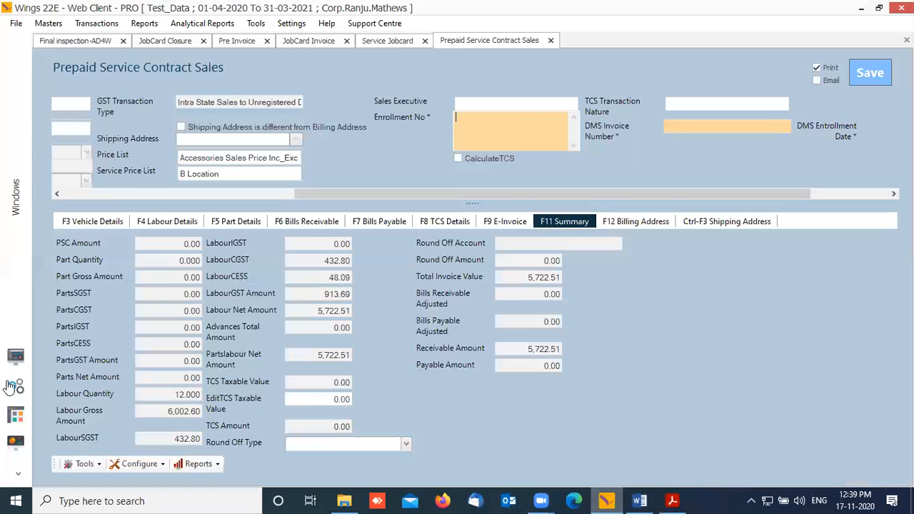
Step: Close Prepaid Service Contract Sales and open a new Opening MCP form from Value Added Services transactions
click(550, 41)
click(15, 355)
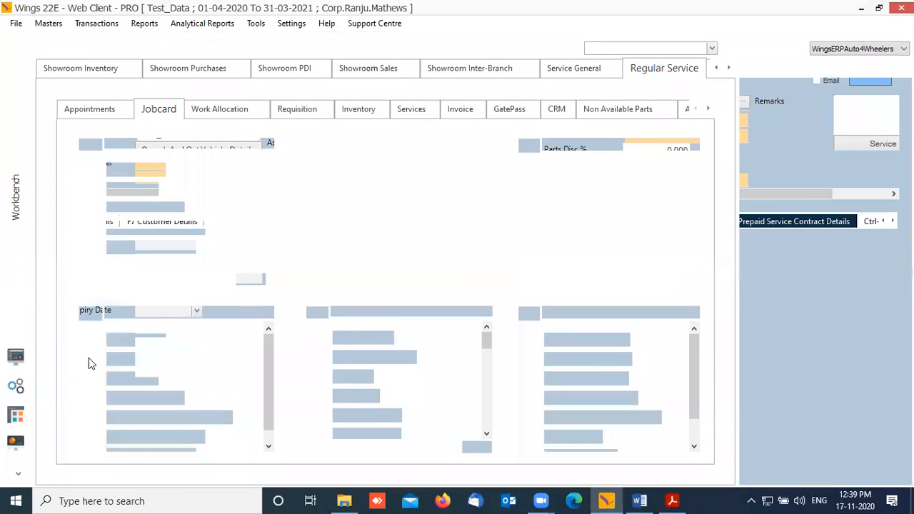
click(98, 24)
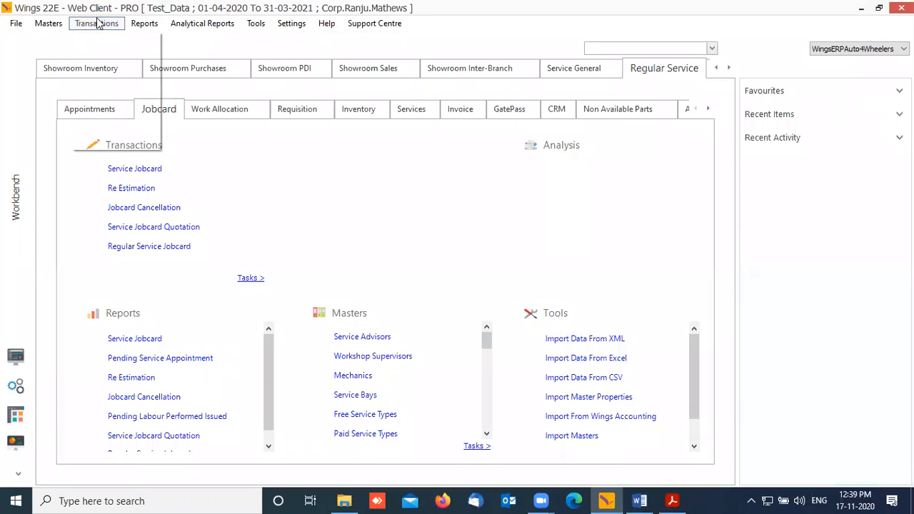
mouse_move(125, 52)
mouse_move(254, 98)
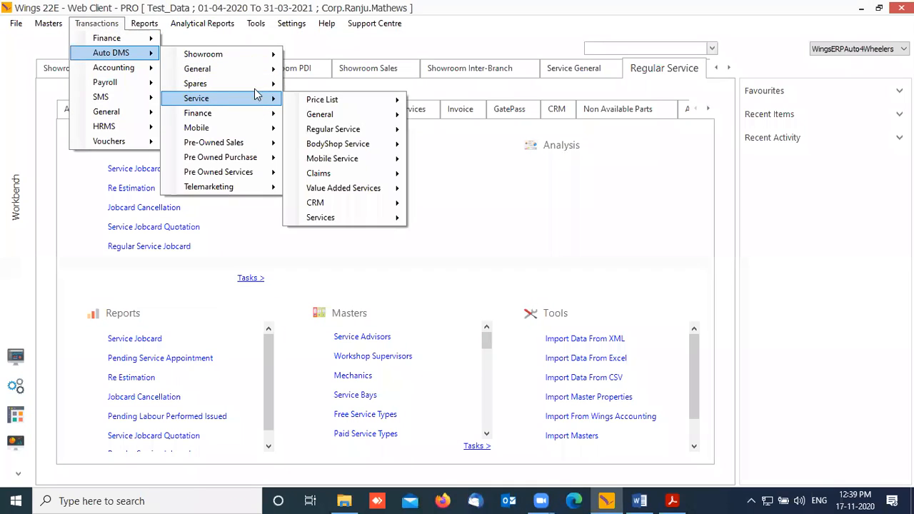
mouse_move(365, 134)
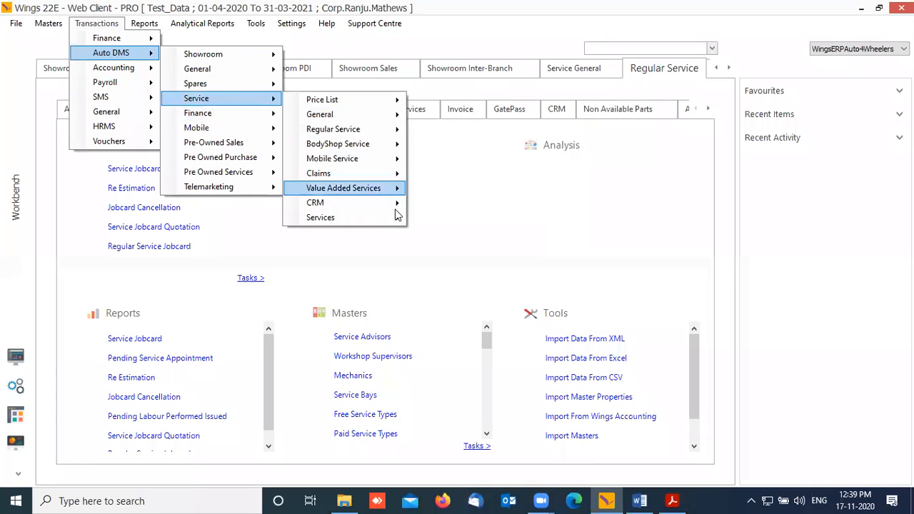
mouse_move(391, 191)
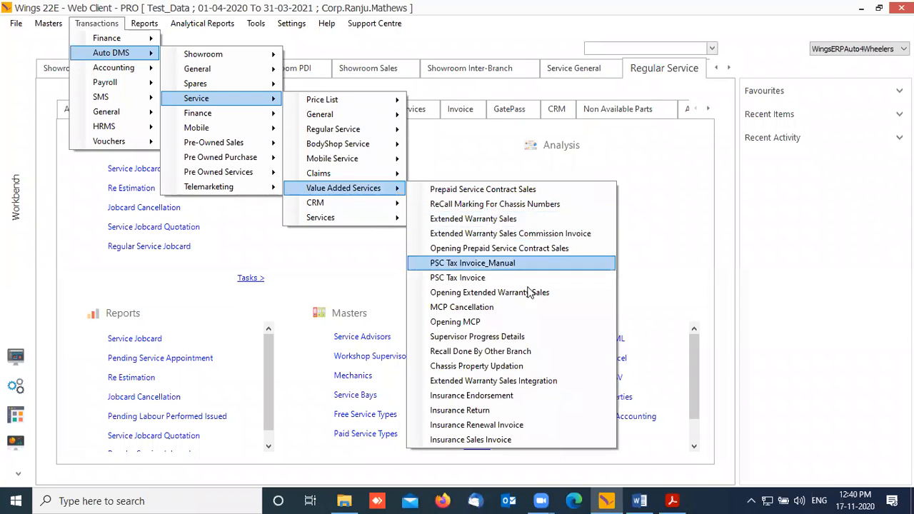
click(503, 328)
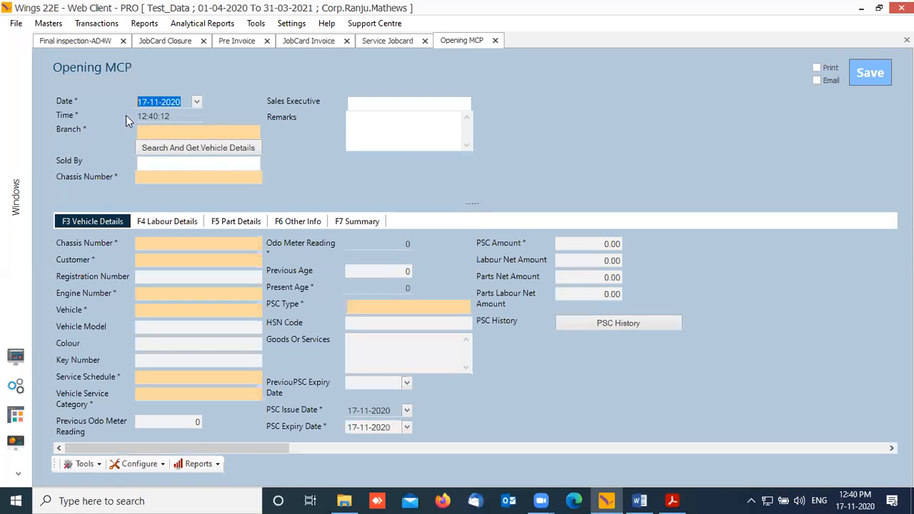
Step: Replace the branch CML_MDR with SRM_TVM
click(186, 134)
drag(205, 134, 1, 136)
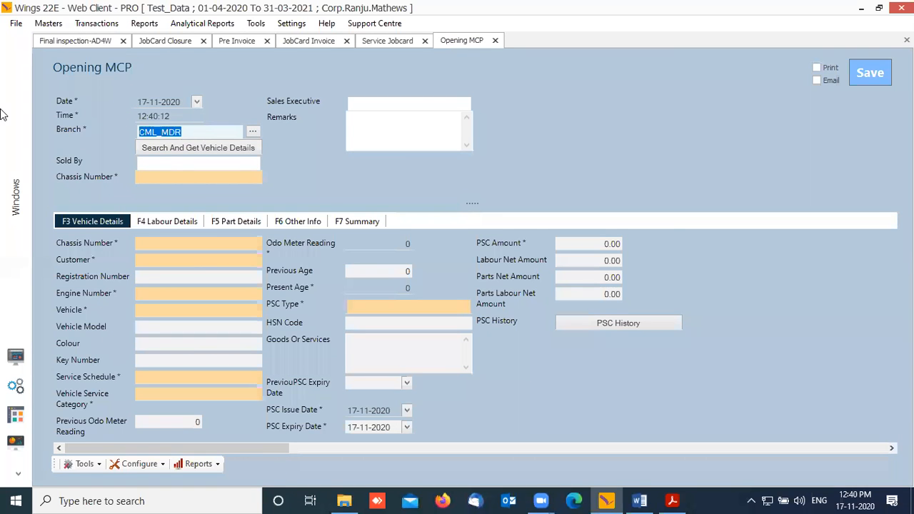
text(TVM)
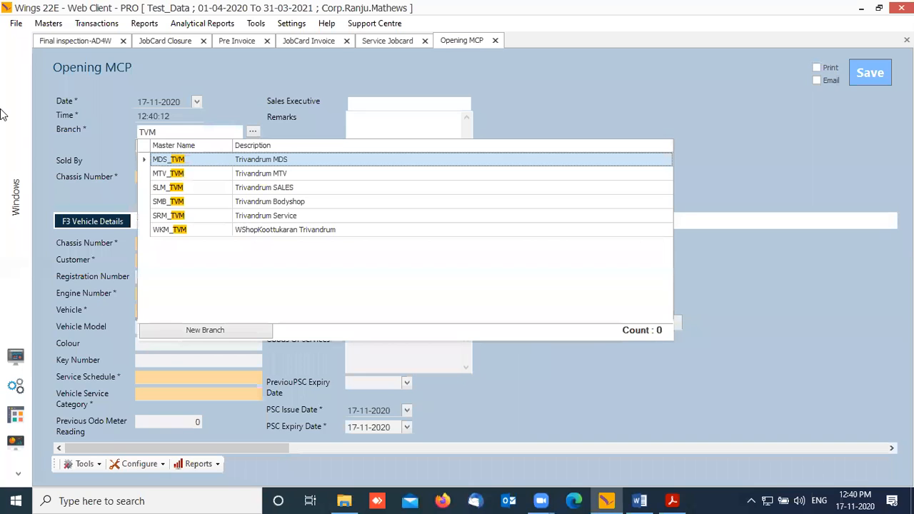
click(173, 217)
Step: Search vehicles for 9771 and load the last matching vehicle's details
click(191, 148)
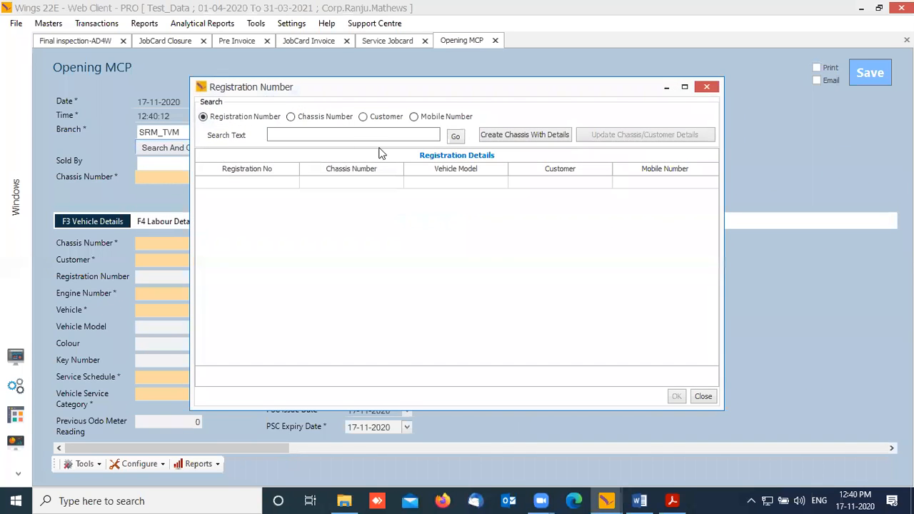
text(9771)
key(Tab)
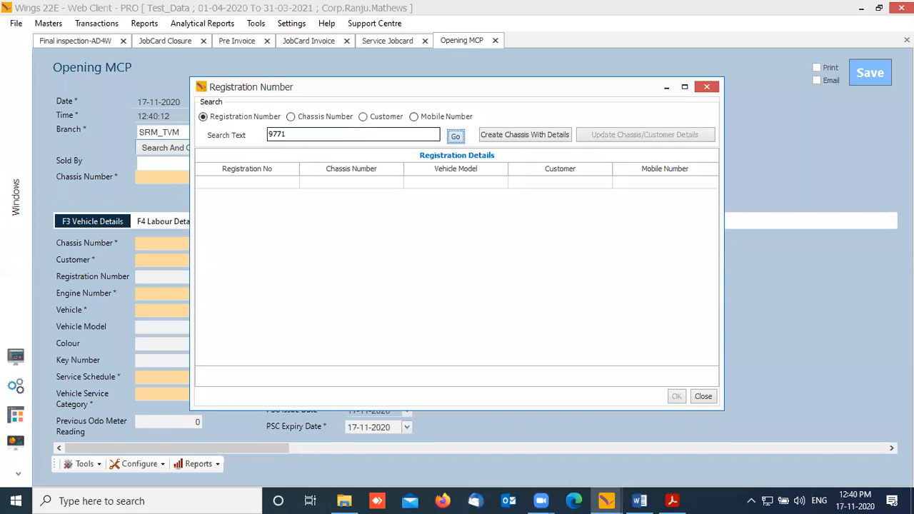
key(Return)
click(228, 247)
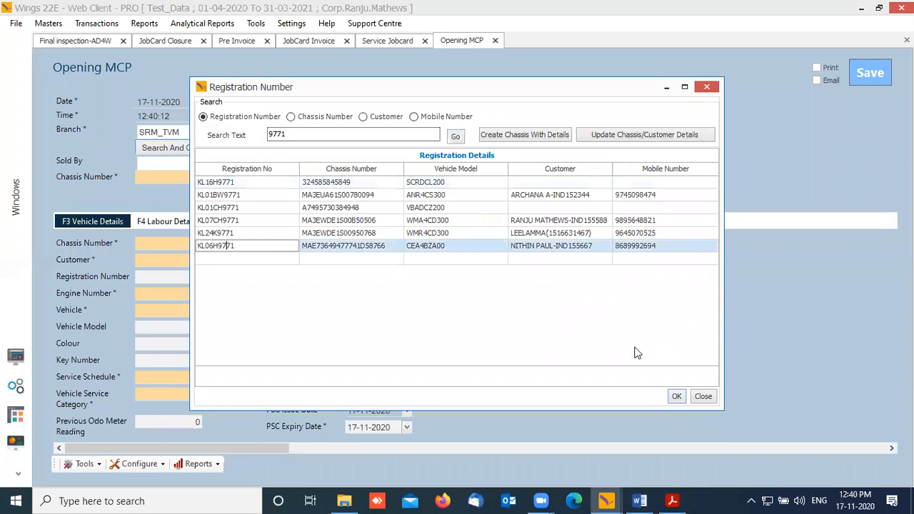
click(678, 397)
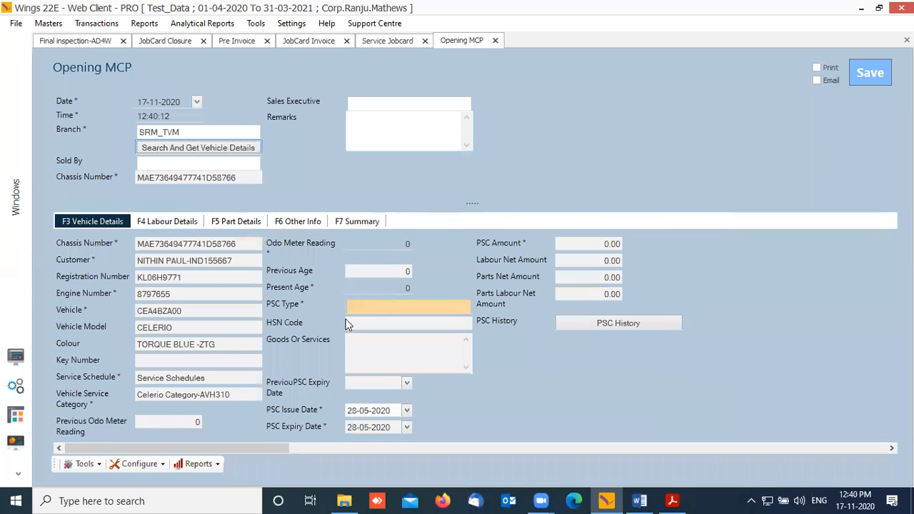
Step: Try PSC type Executive 5 yr 50000 km 12-month and review its labour and part details
click(374, 306)
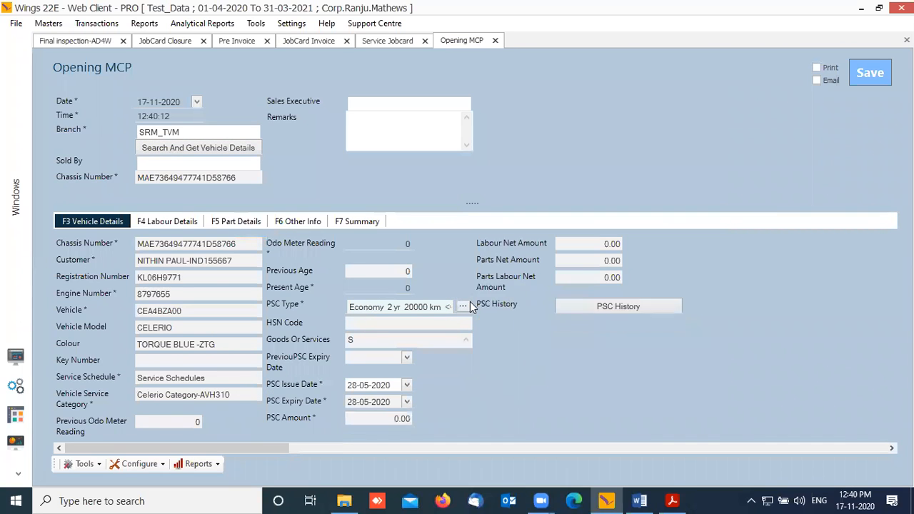
click(464, 306)
scroll(520, 429, down, 5)
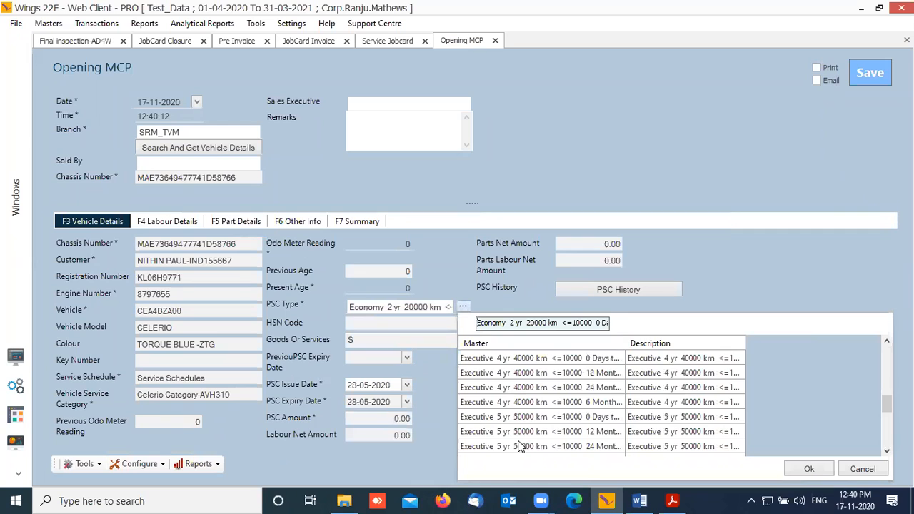
click(505, 432)
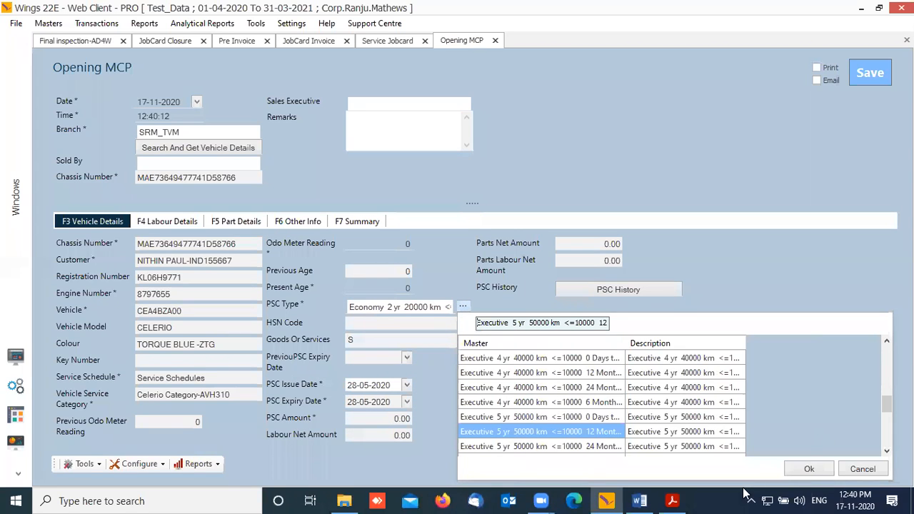
click(811, 470)
click(182, 222)
click(221, 225)
click(174, 225)
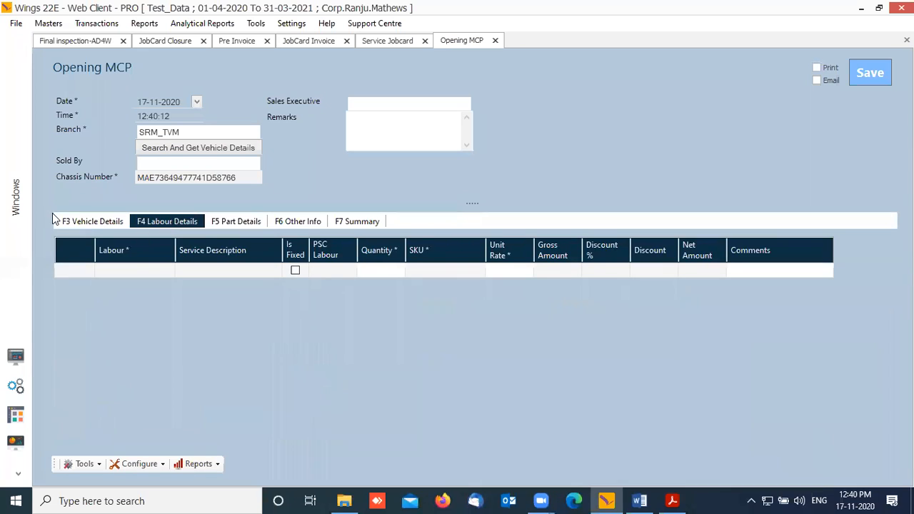
click(92, 223)
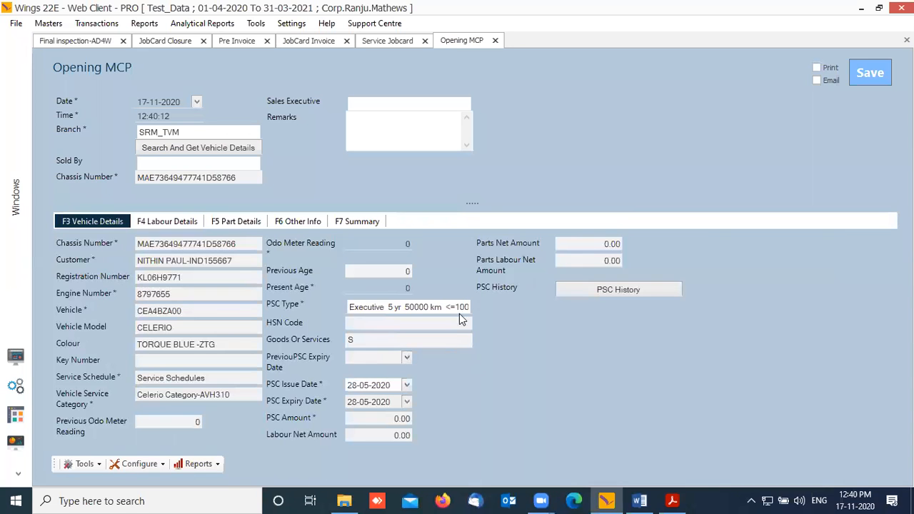
Step: Try PSC type Executive 5 yr 6-month and review its labour and part details
click(461, 308)
click(464, 309)
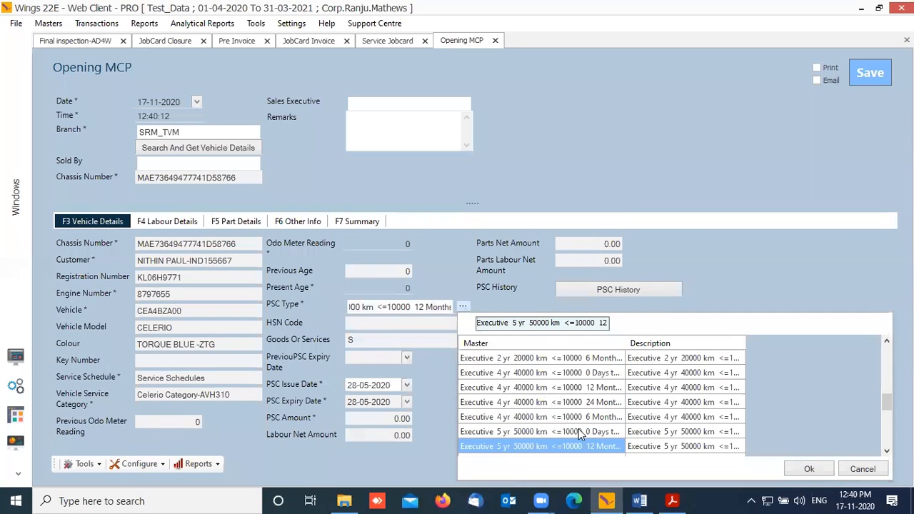
scroll(577, 437, down, 2)
click(515, 389)
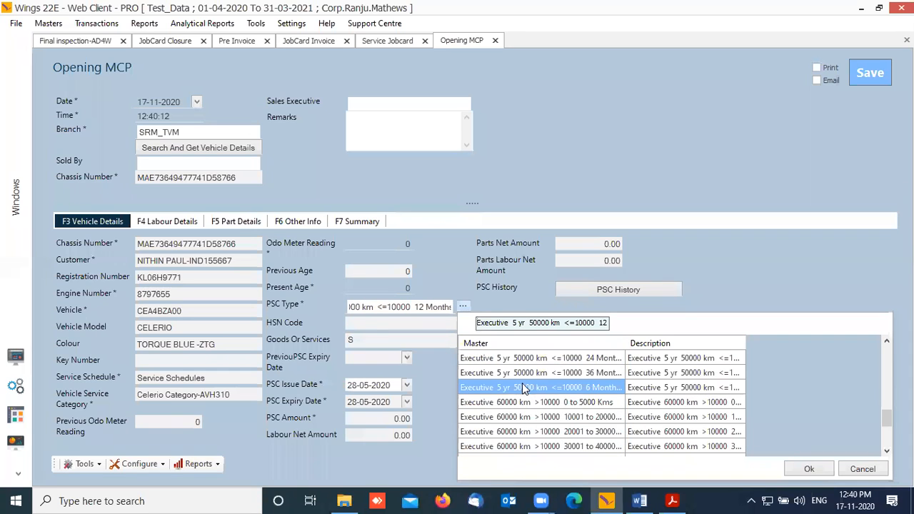
click(809, 470)
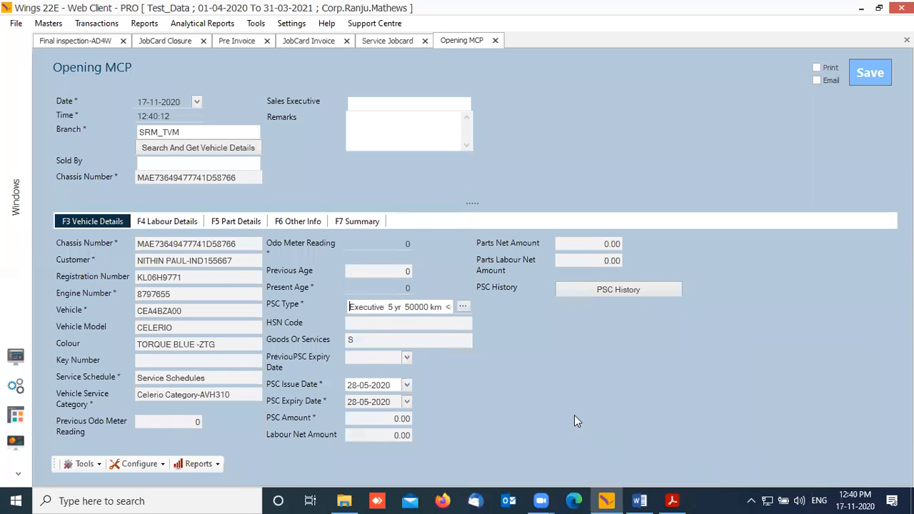
click(166, 223)
click(223, 221)
click(171, 224)
click(95, 223)
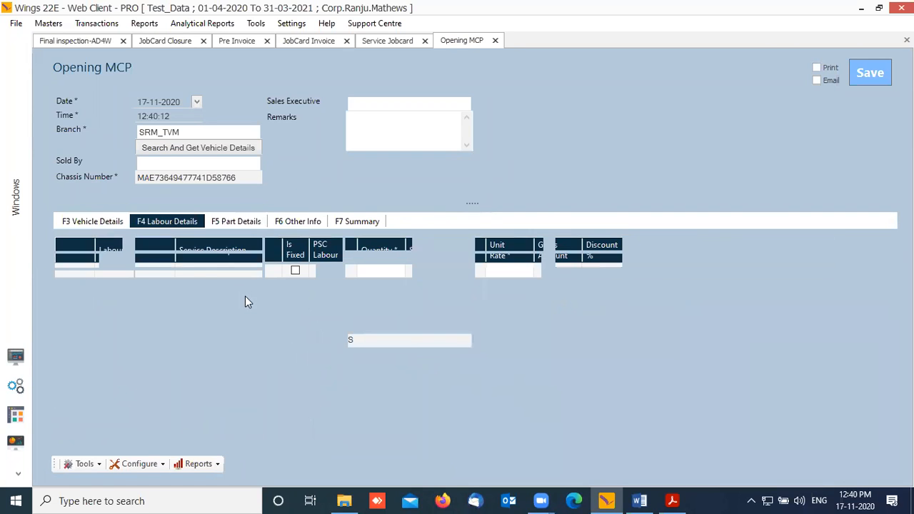
Step: Settle on PSC type Economy 2 yr 20000 km and view its labour lines
click(462, 306)
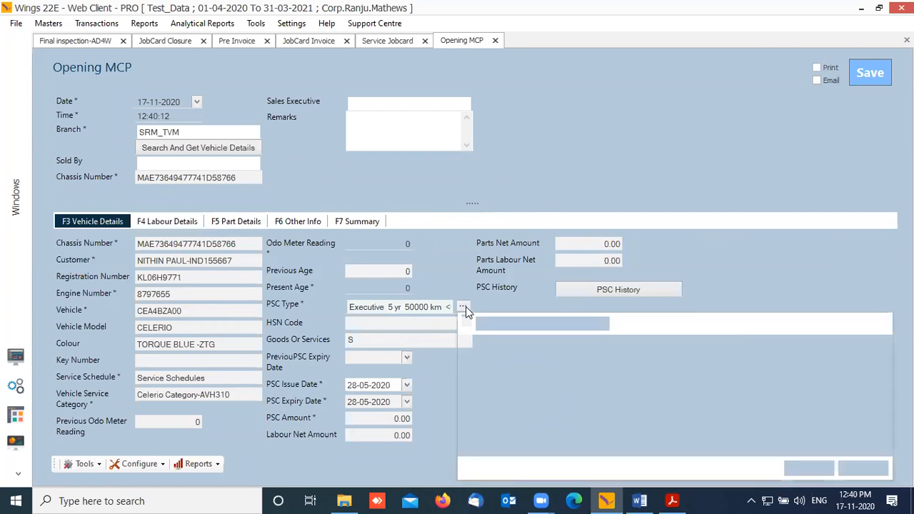
click(517, 372)
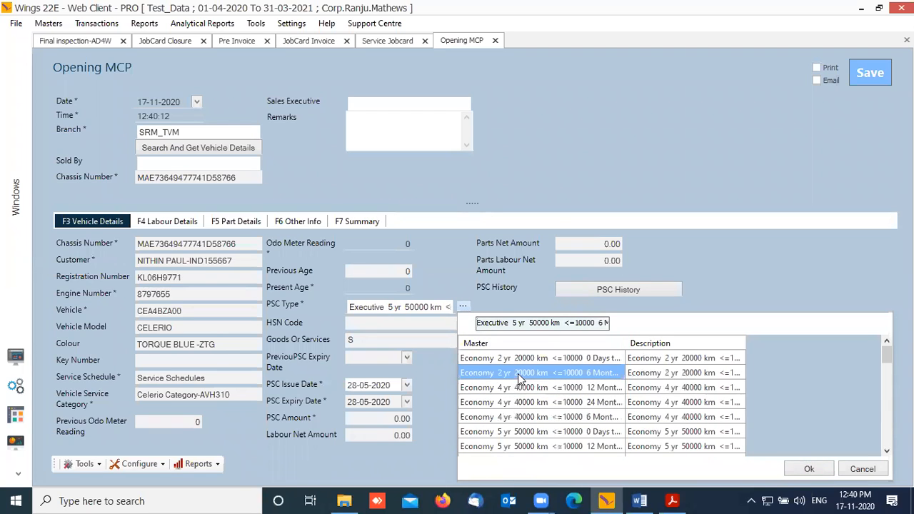
click(808, 468)
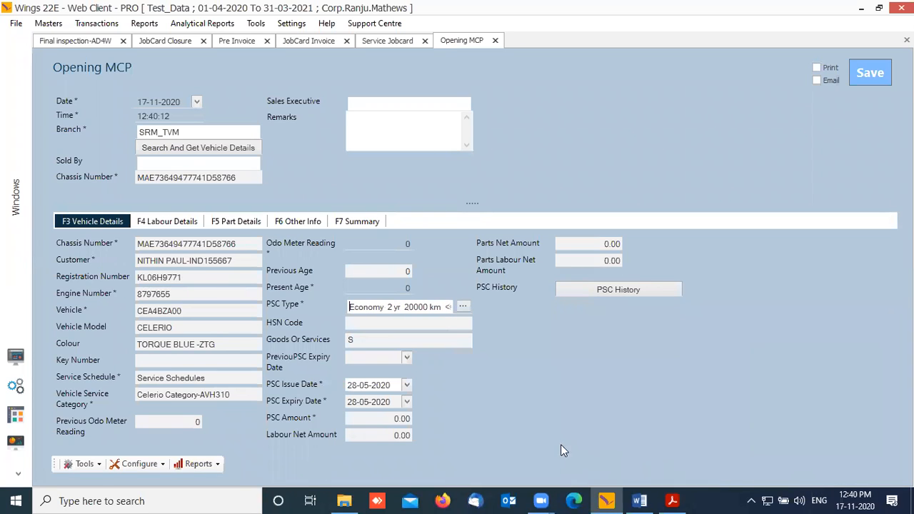
click(171, 227)
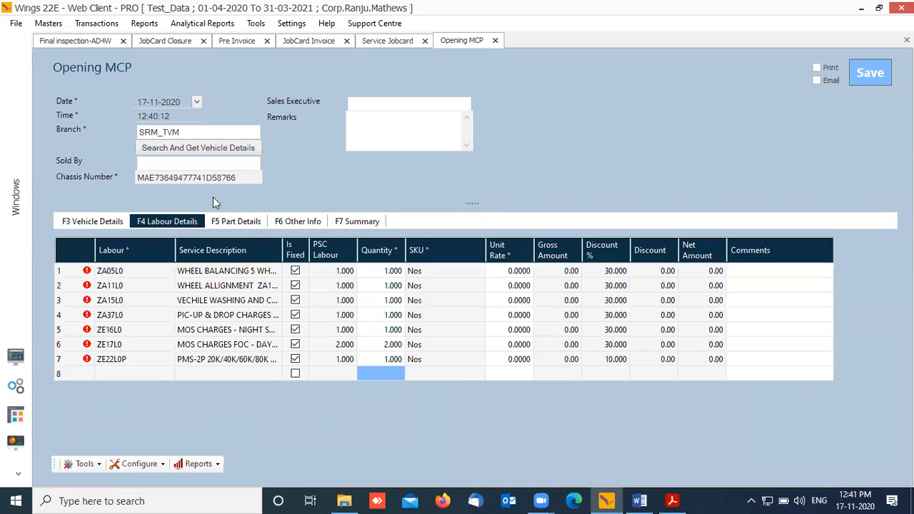
Step: Set unit rates of 300 on labour line 1 and 30 on line 2
click(237, 223)
click(166, 224)
click(519, 272)
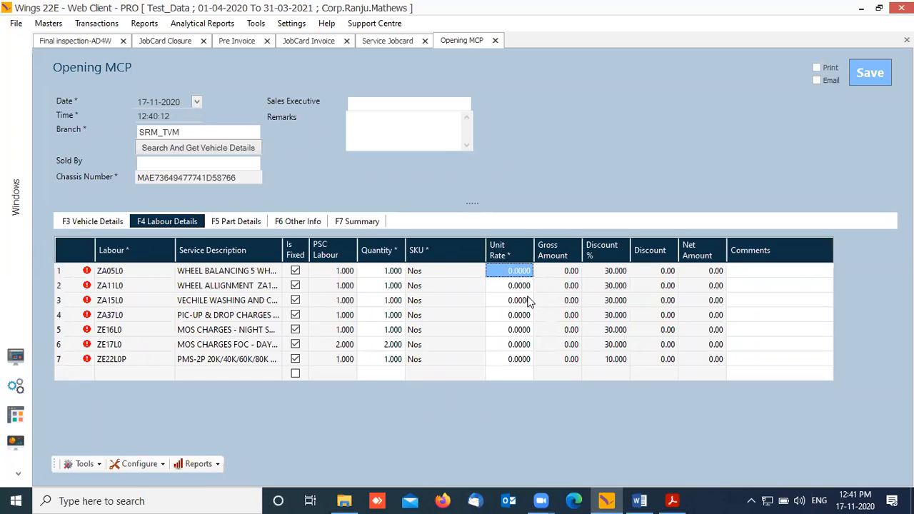
text(300)
key(Return)
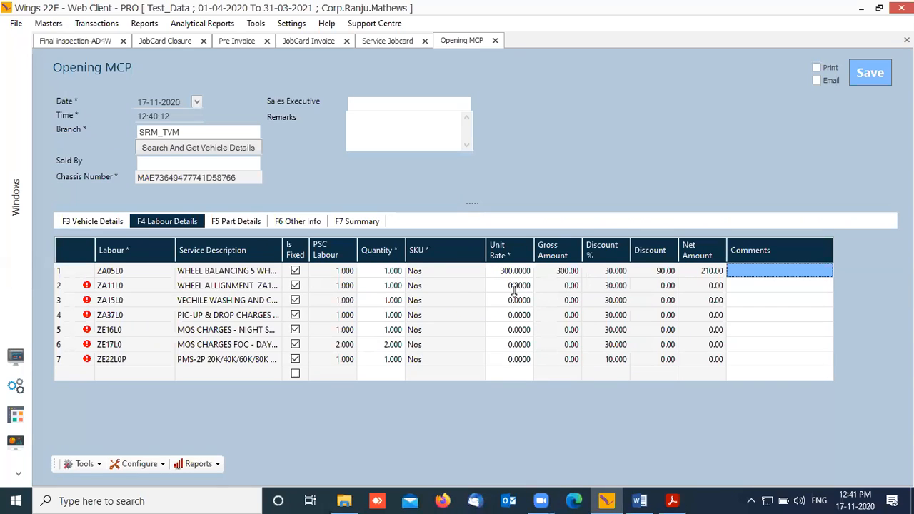
click(513, 286)
text(30)
key(Tab)
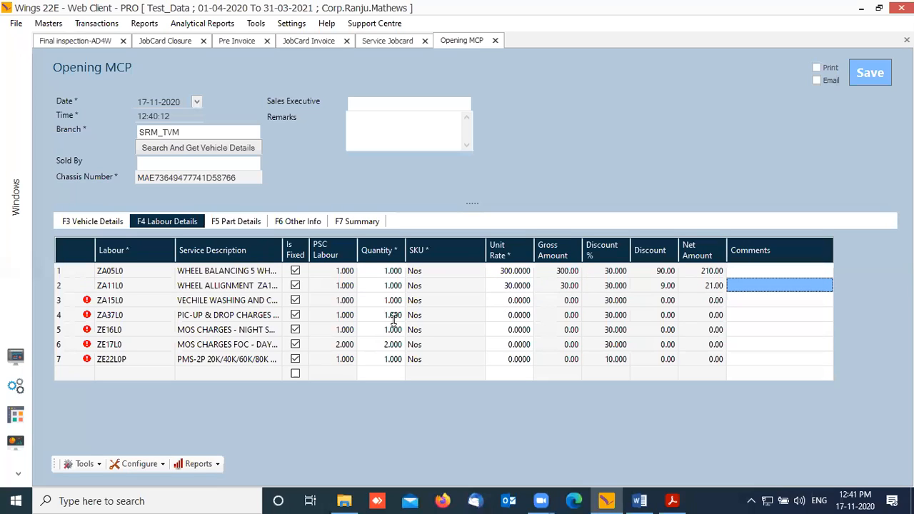
Step: Give labour line 6 quantity 1 and unit rate 30
click(512, 346)
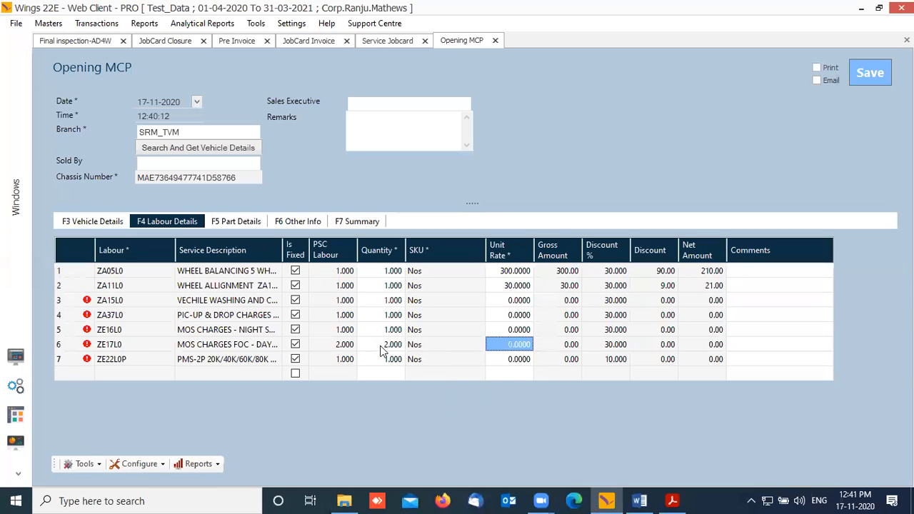
click(347, 346)
click(390, 347)
text(1)
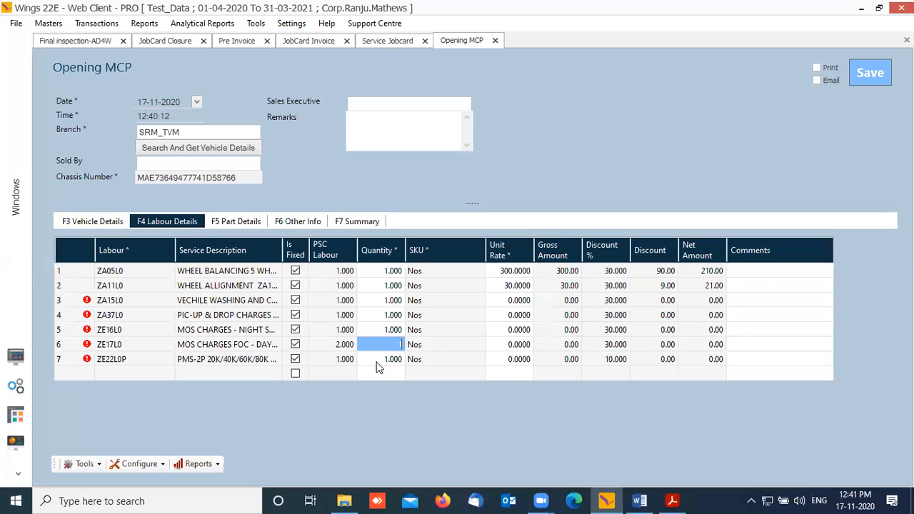
key(Tab)
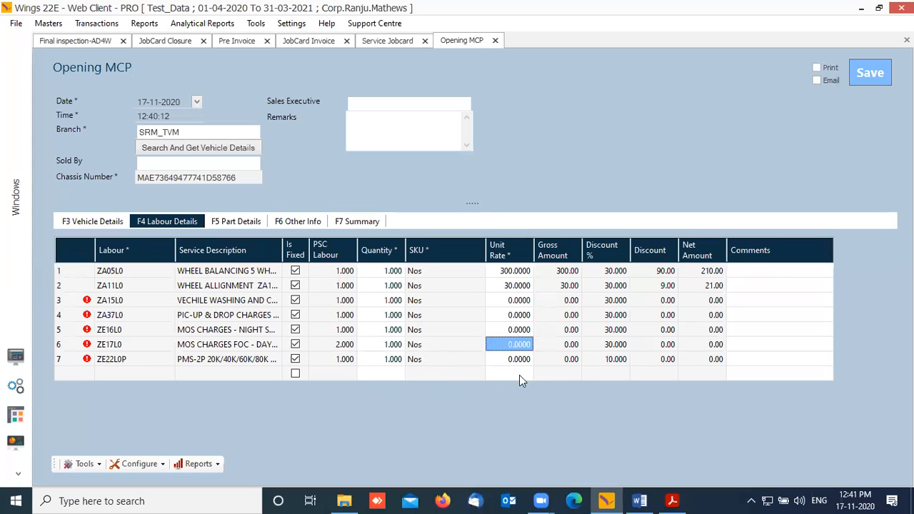
text(30)
key(Tab)
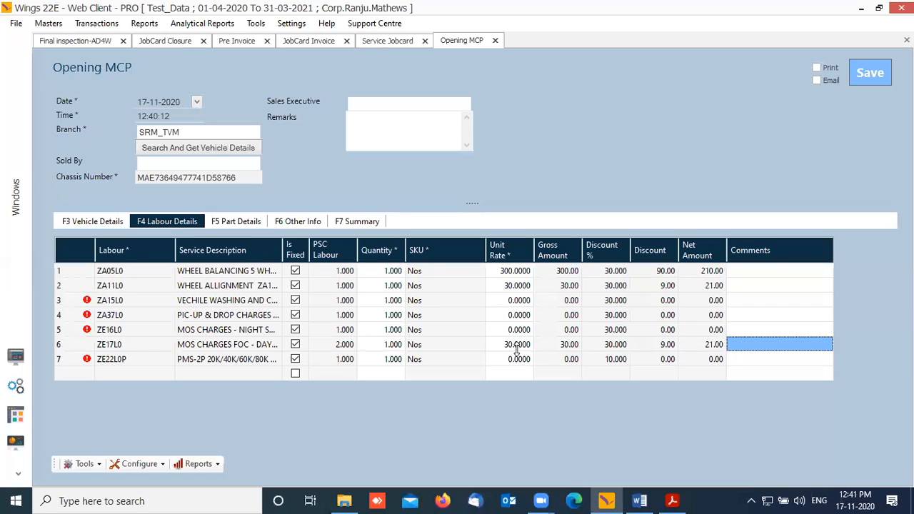
Step: Zero quantities on lines 3 and 4, delete invalid rows, then return to the workbench
click(395, 317)
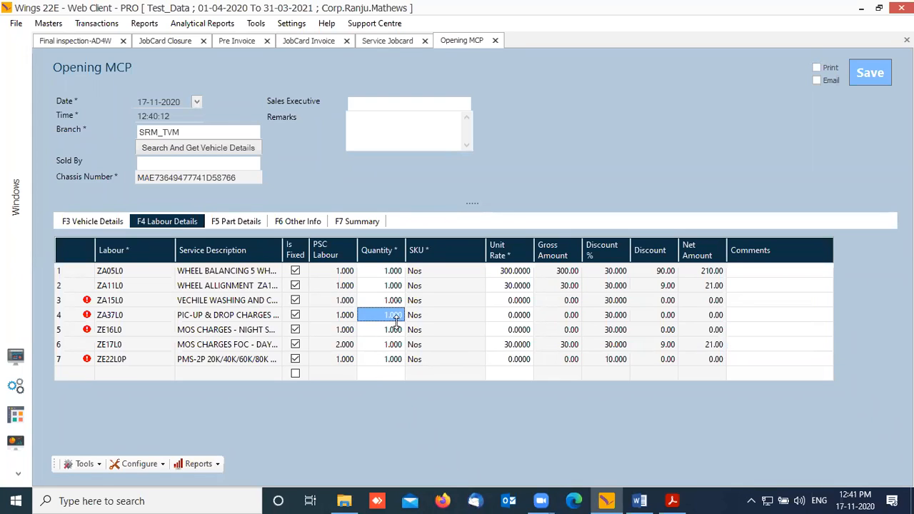
text(0)
key(Tab)
click(391, 303)
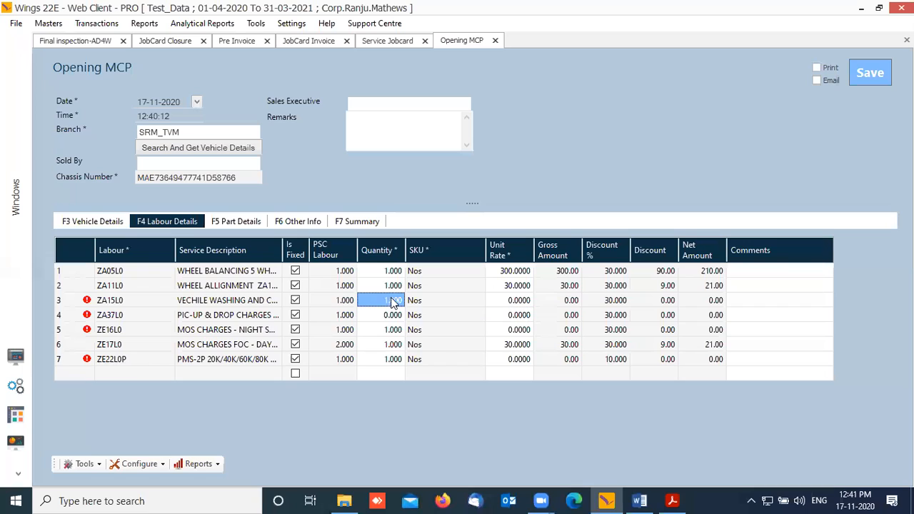
text(0)
key(Tab)
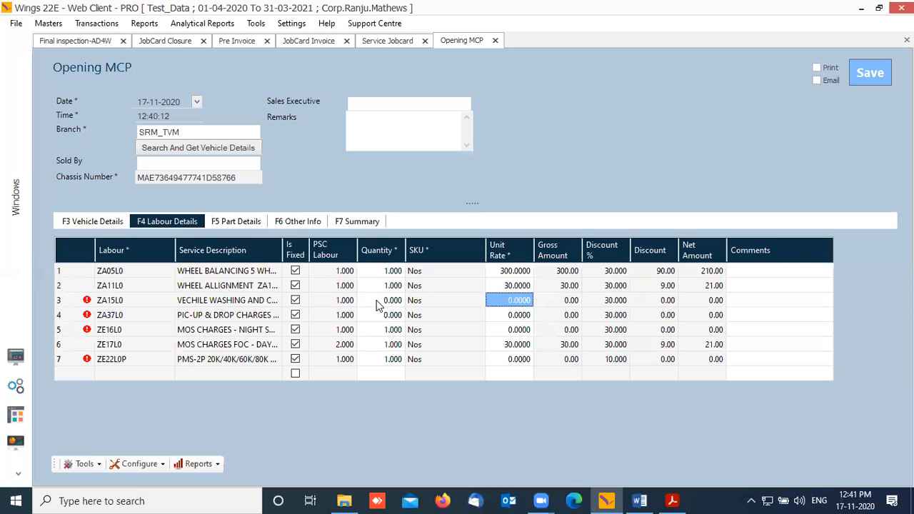
right_click(68, 313)
click(103, 351)
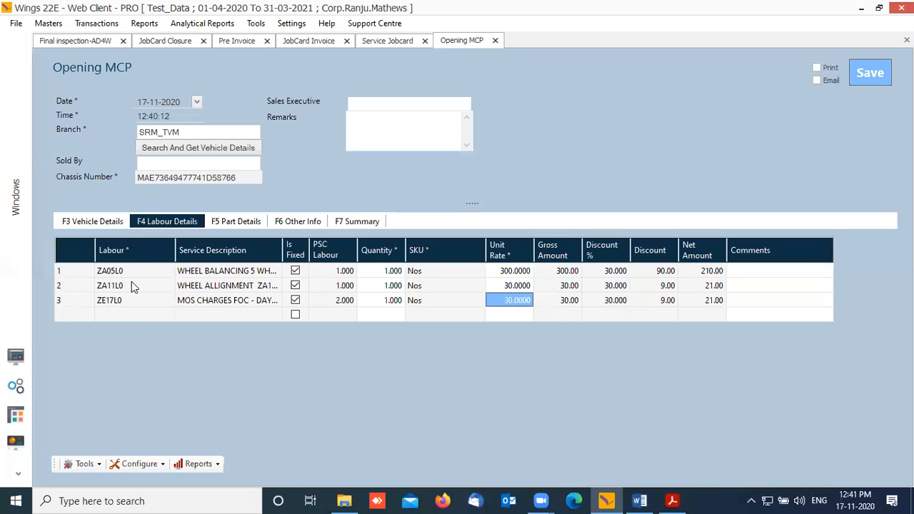
click(213, 226)
click(177, 224)
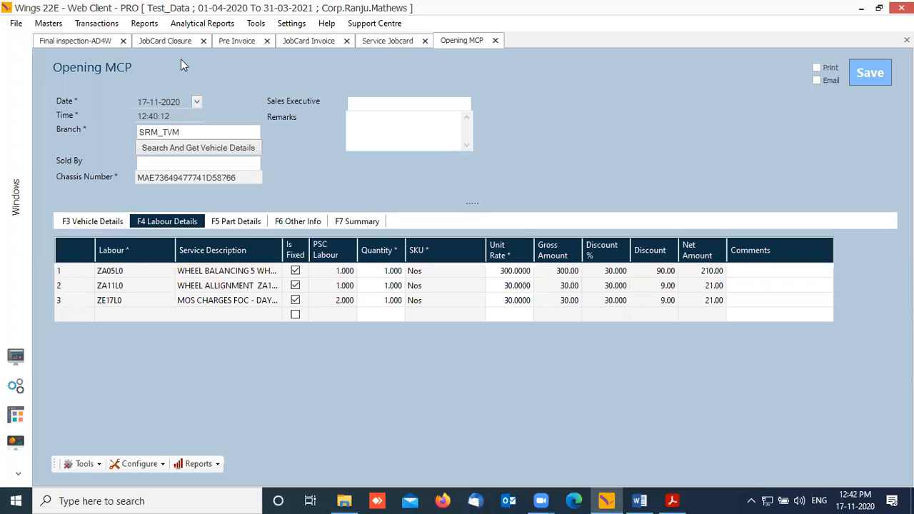
click(15, 355)
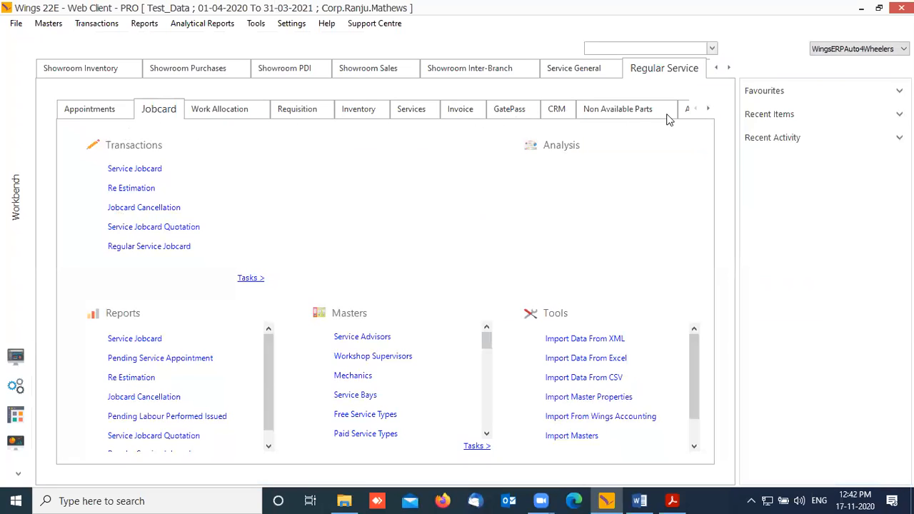
Step: Switch to Service General's Value Added Services list and open a new Opening MCP form
click(595, 72)
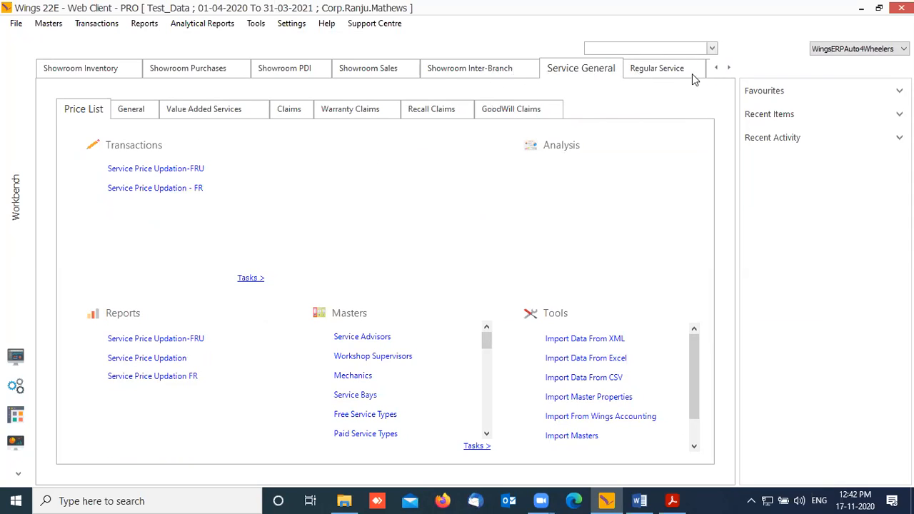
click(216, 114)
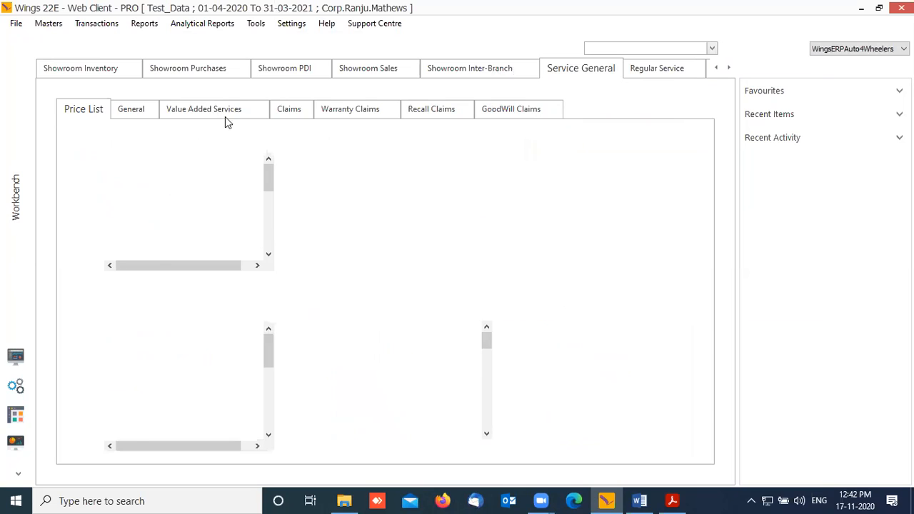
click(97, 25)
mouse_move(118, 55)
mouse_move(238, 100)
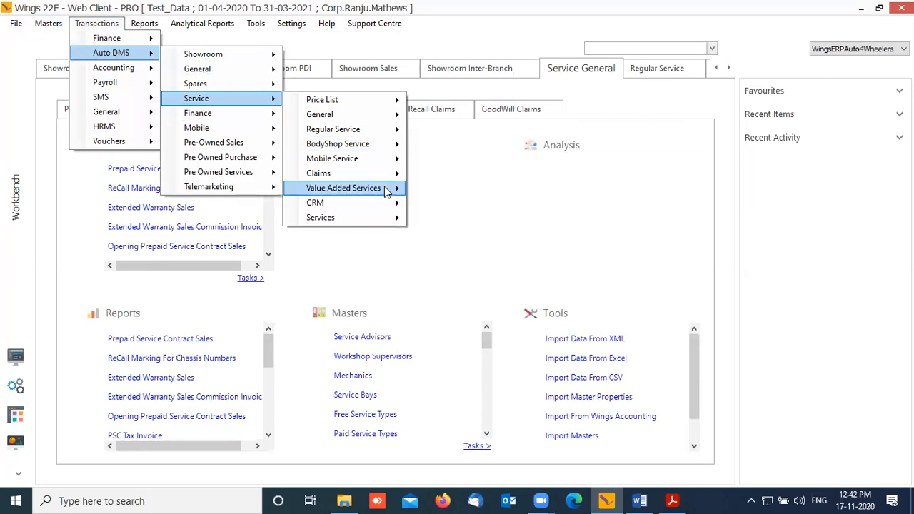
mouse_move(386, 188)
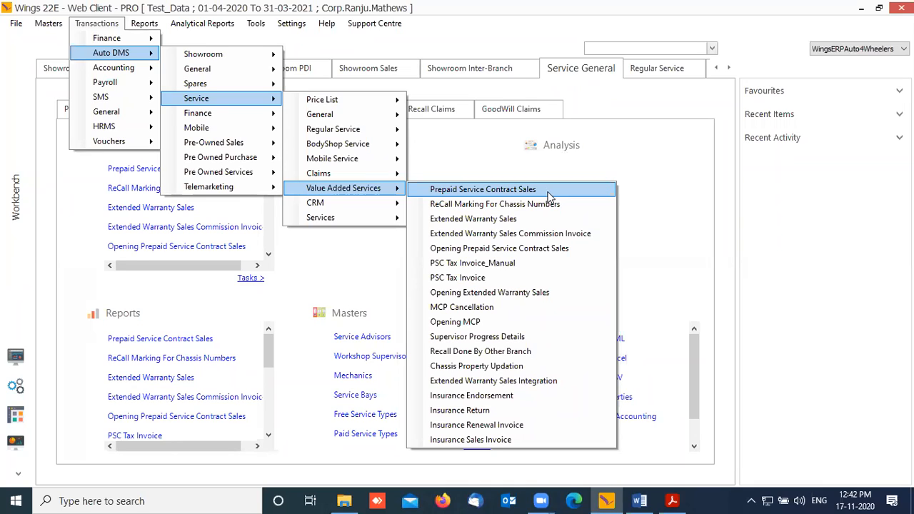
click(571, 322)
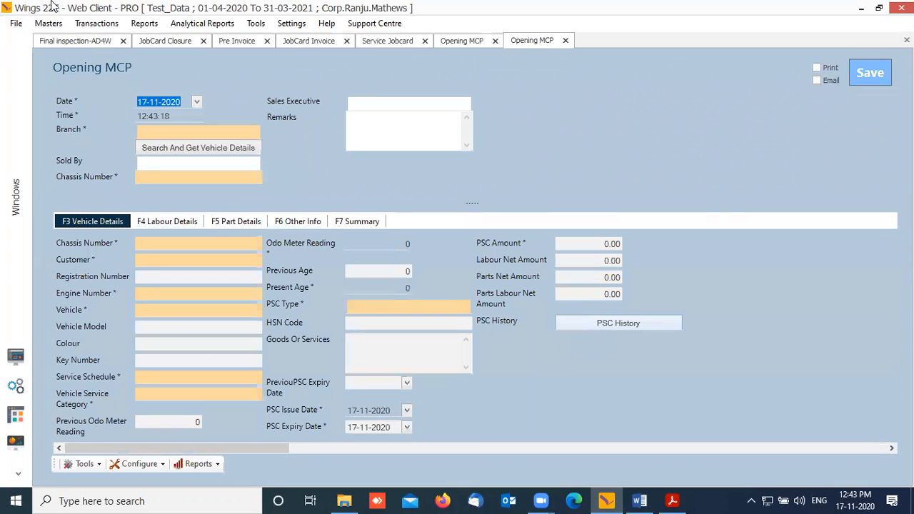
Step: Fill Branch and Sold By with CML_MDR and choose a PSC type
click(187, 132)
click(176, 165)
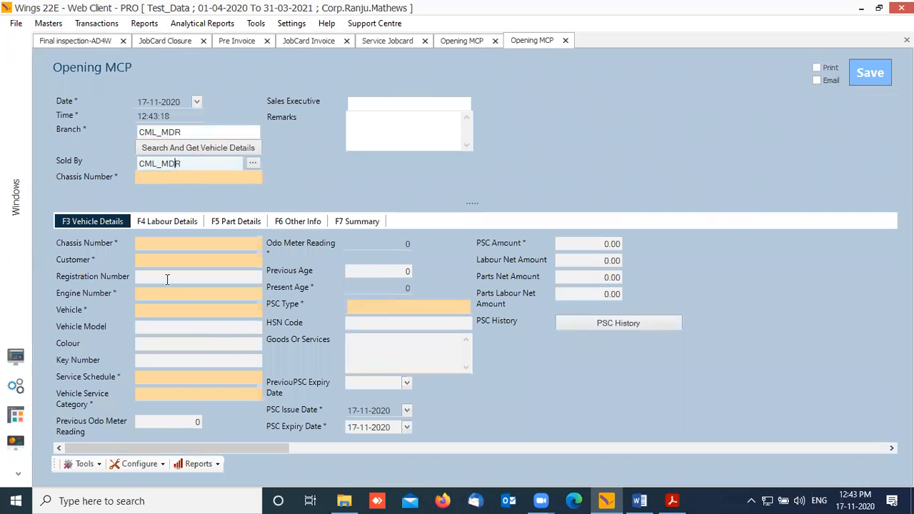
click(172, 245)
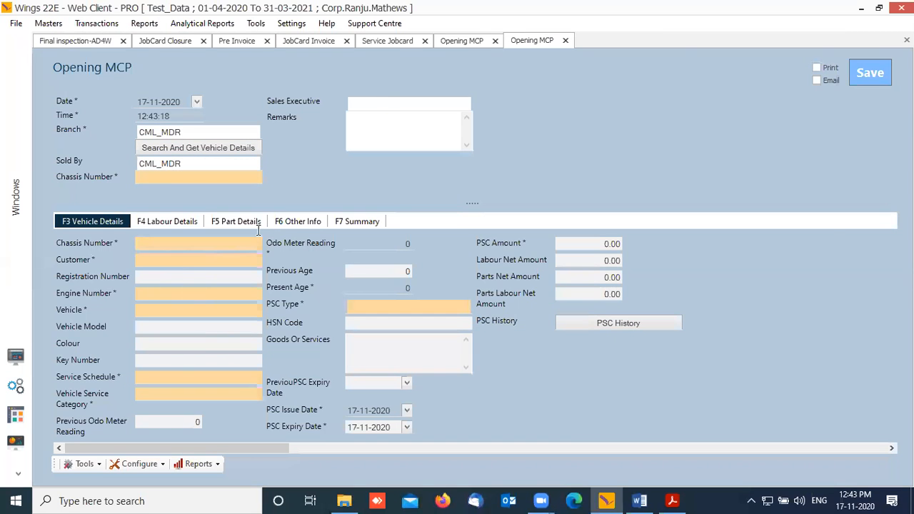
click(163, 228)
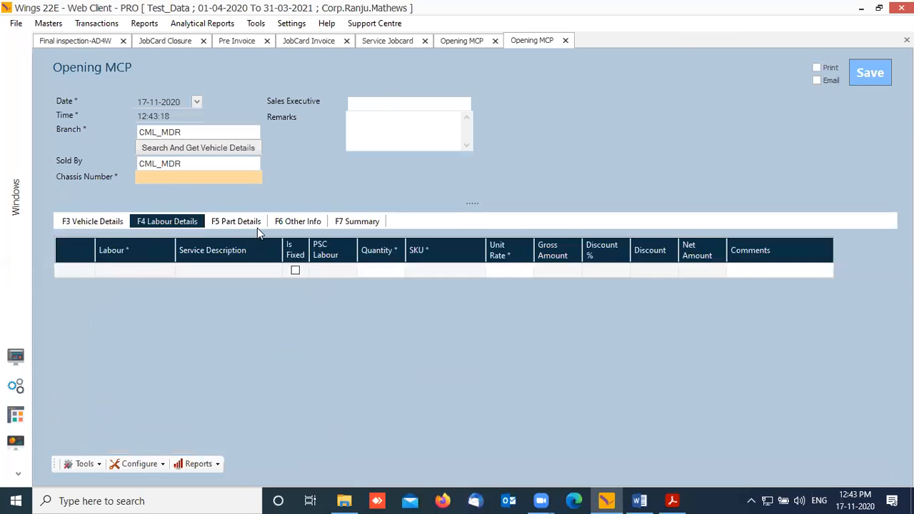
click(103, 228)
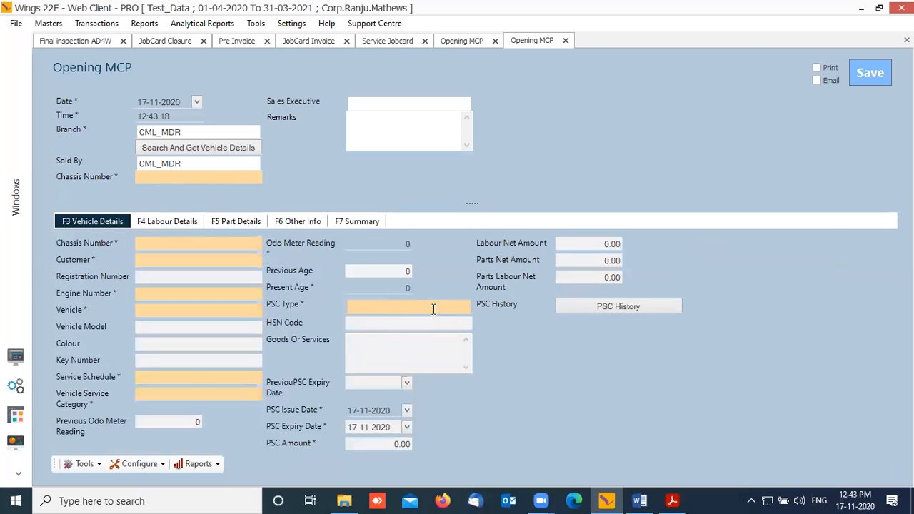
click(433, 308)
Step: Review the MCP's labour and parts details, then go back to the workbench
click(158, 224)
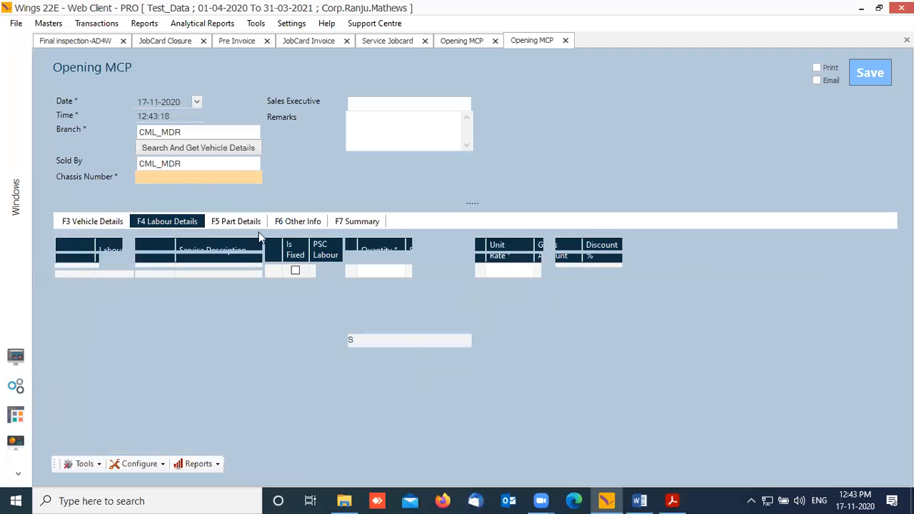
click(237, 225)
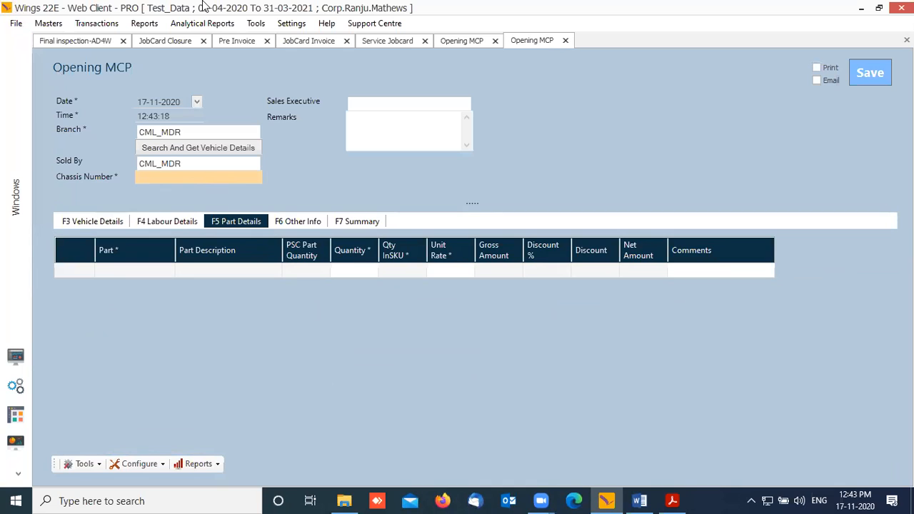
click(16, 355)
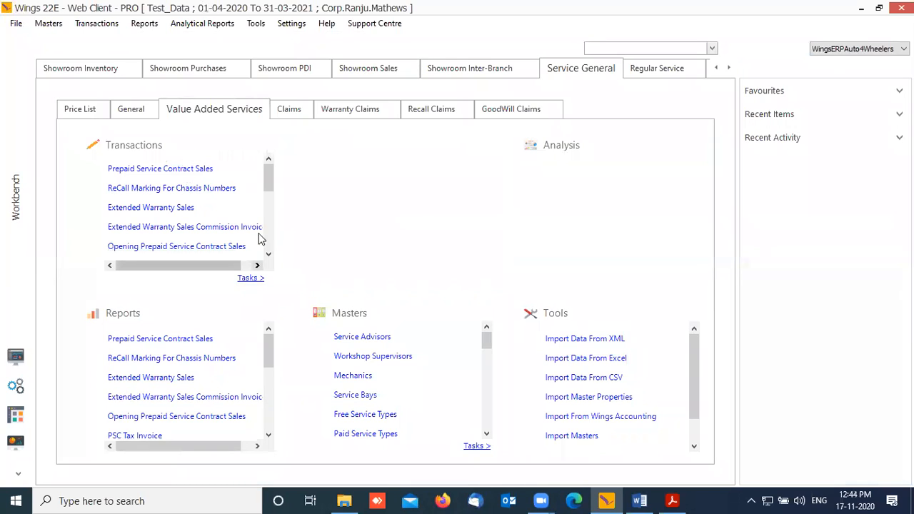
Step: Browse the Transactions categories, then close the menu without opening anything
drag(268, 190, 275, 201)
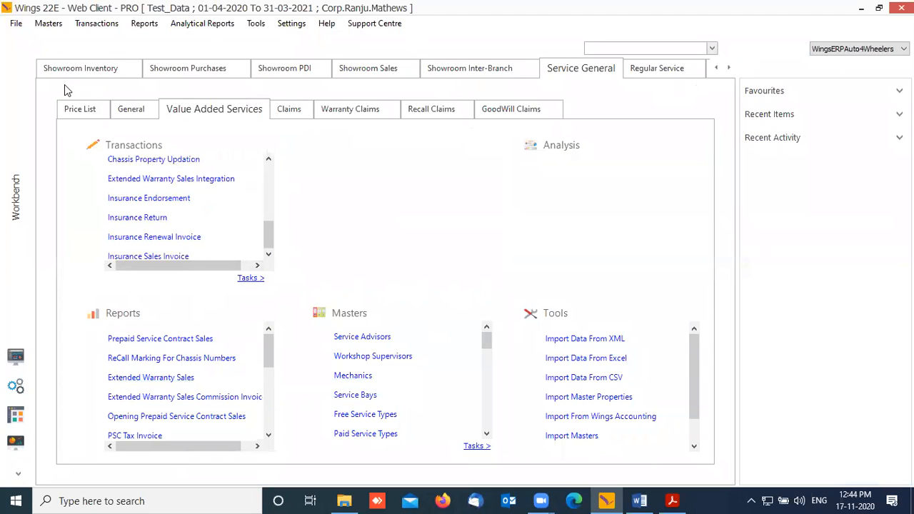
click(97, 23)
mouse_move(130, 56)
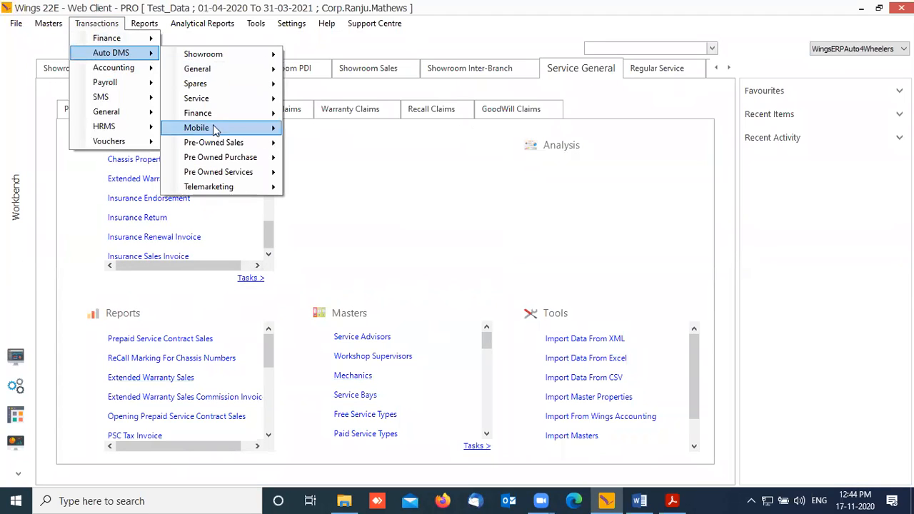
mouse_move(226, 114)
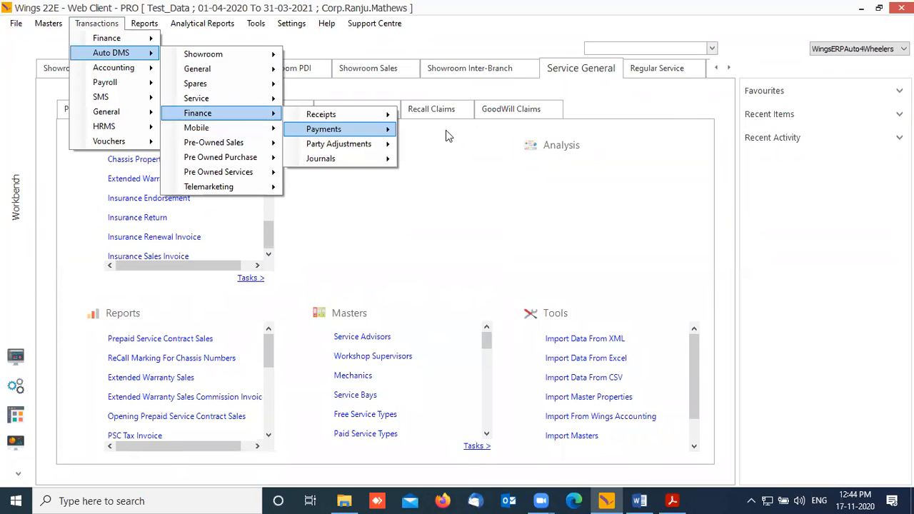
click(628, 108)
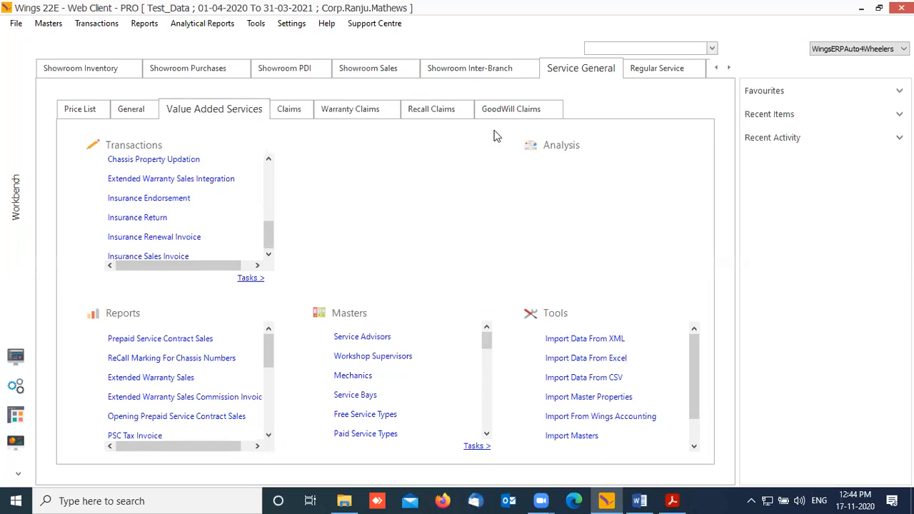
Step: Open a new Pre Invoice from Regular Service's Invoice transactions
click(675, 69)
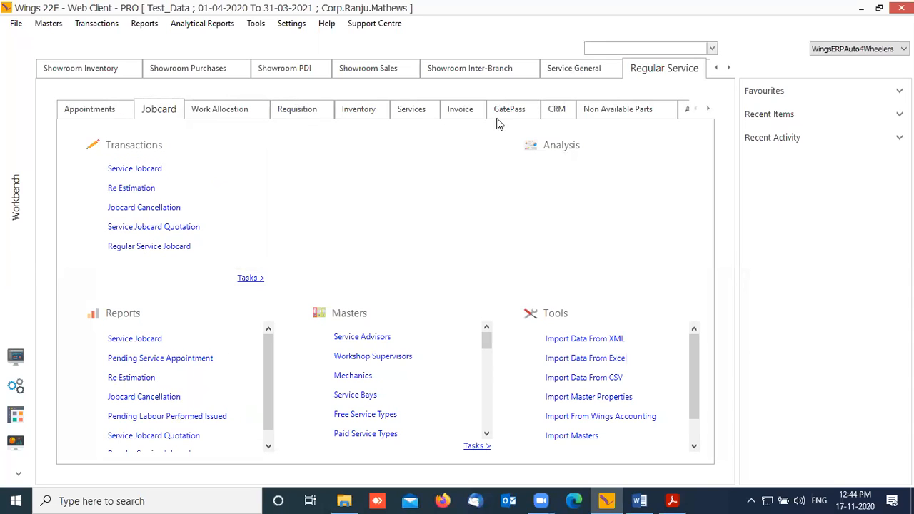
click(460, 109)
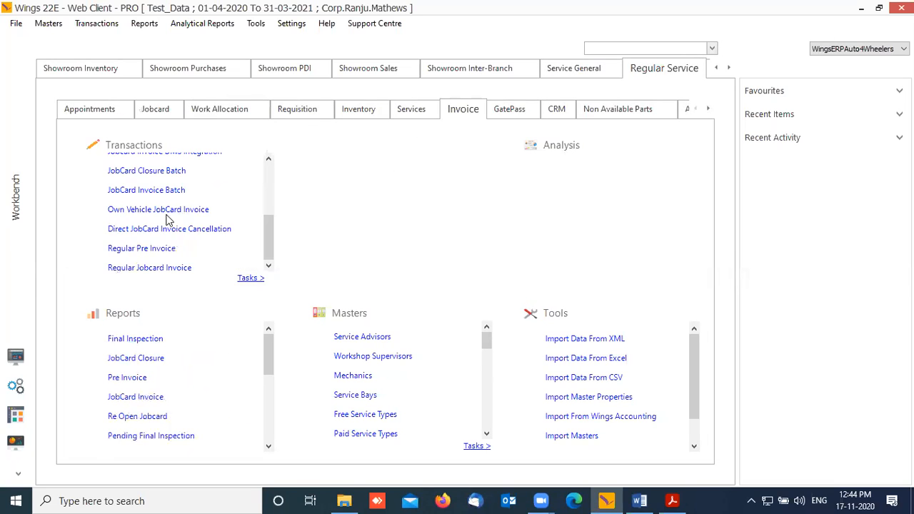
scroll(207, 245, up, 5)
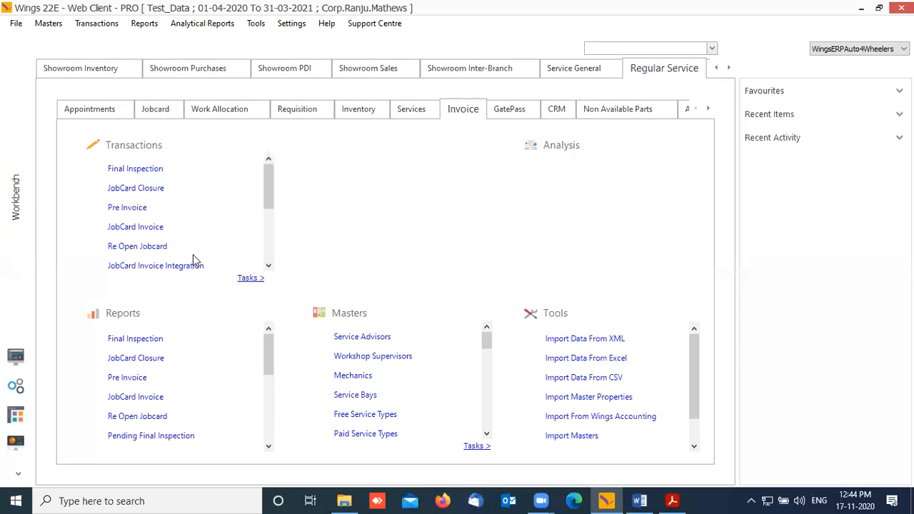
click(142, 209)
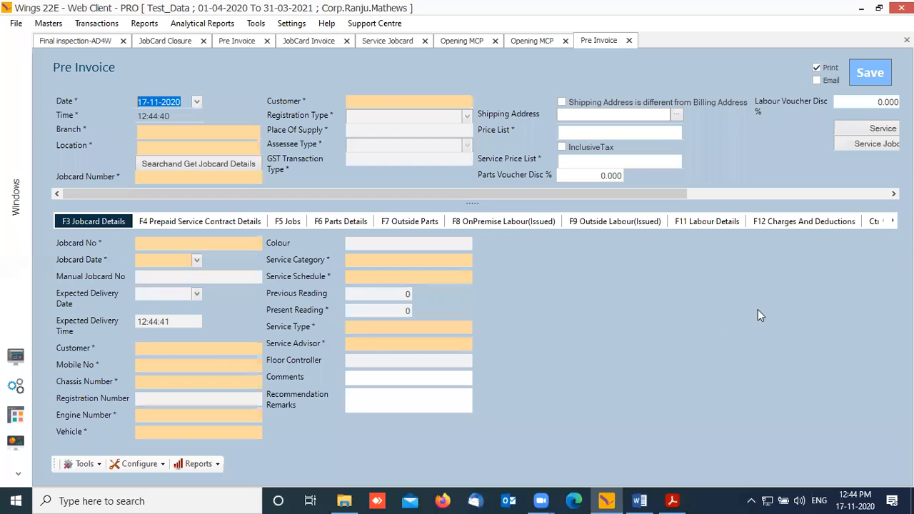
Step: On F12 Charges And Deductions, add a Deductions line: MCP Adjustment Account, amount 35
click(789, 222)
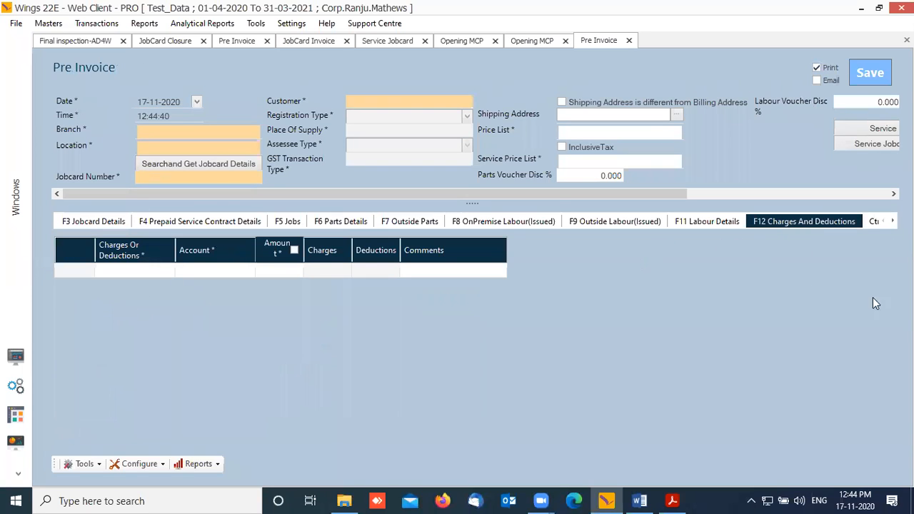
click(133, 270)
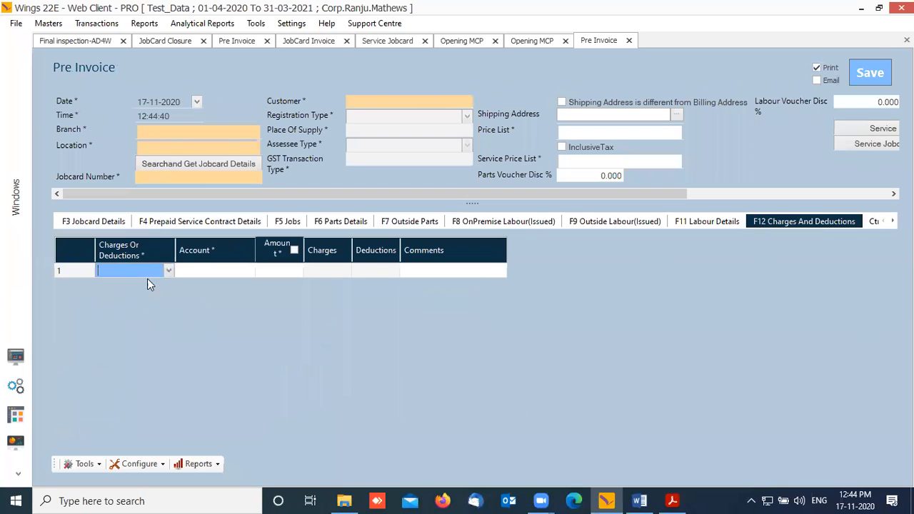
click(169, 302)
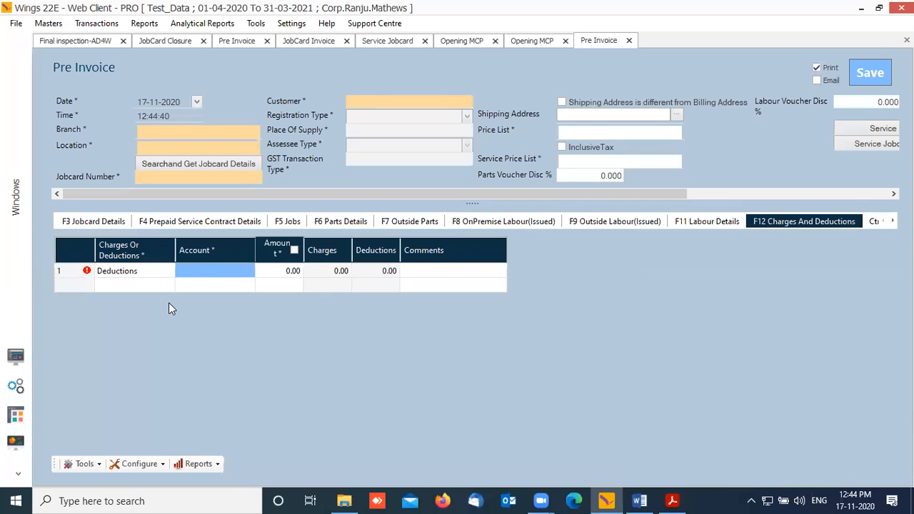
click(248, 270)
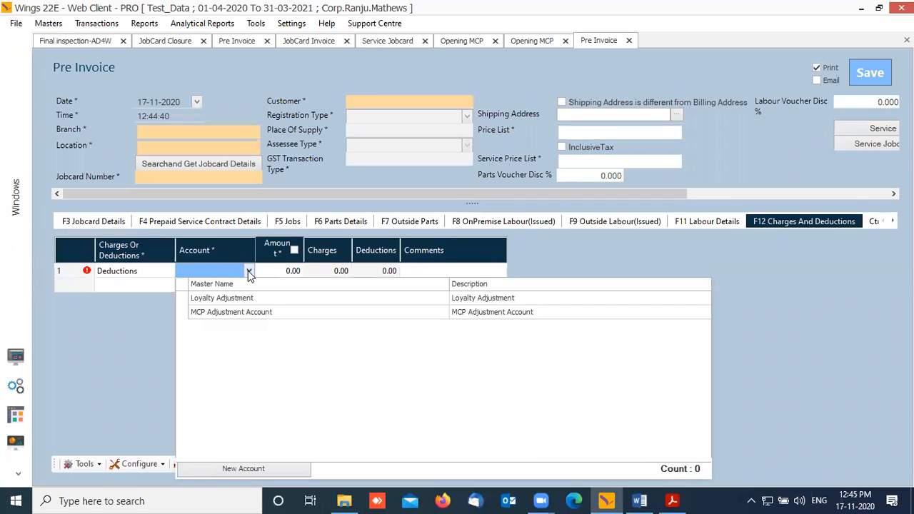
click(226, 313)
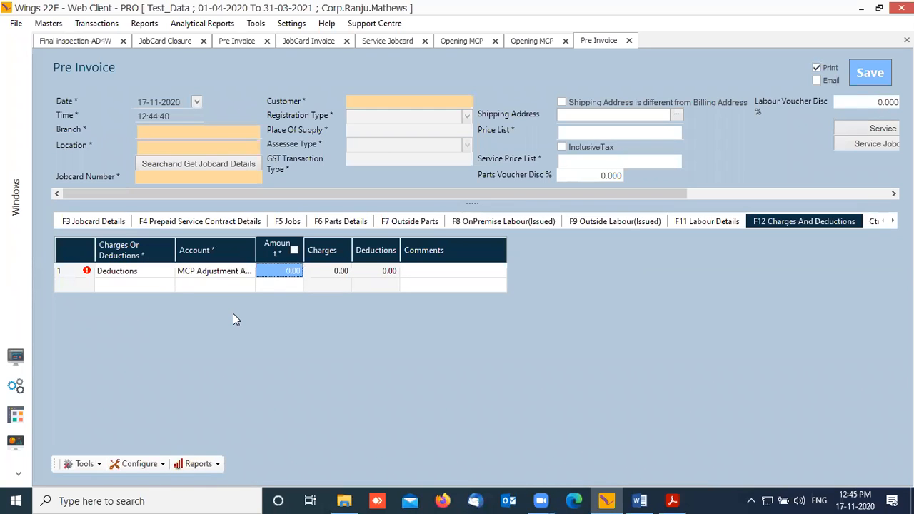
text(35)
key(Tab)
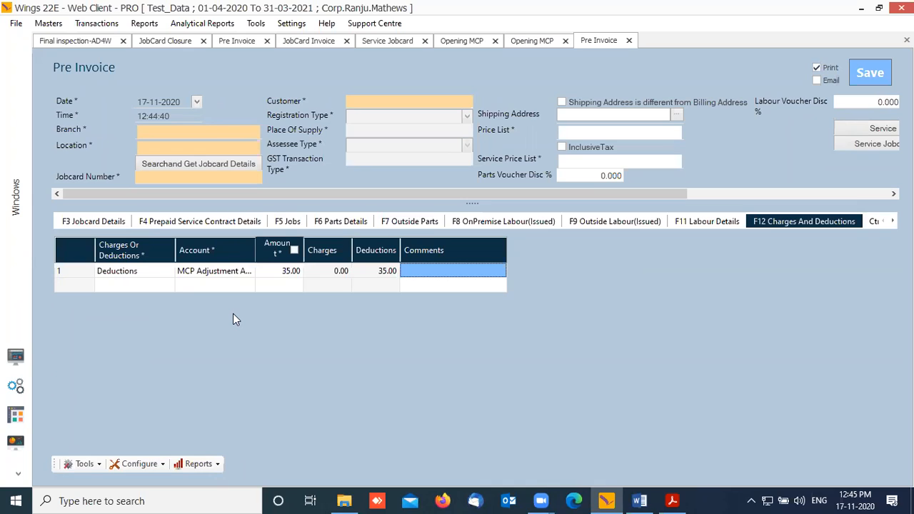
click(13, 358)
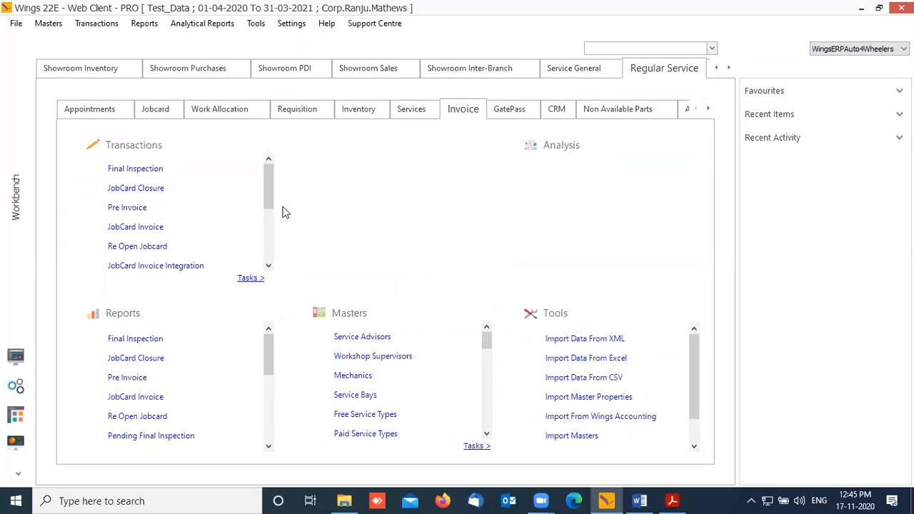
Step: Open PSC Tax Invoice via Transactions > Auto DMS > Service > Value Added Services
drag(269, 202, 277, 258)
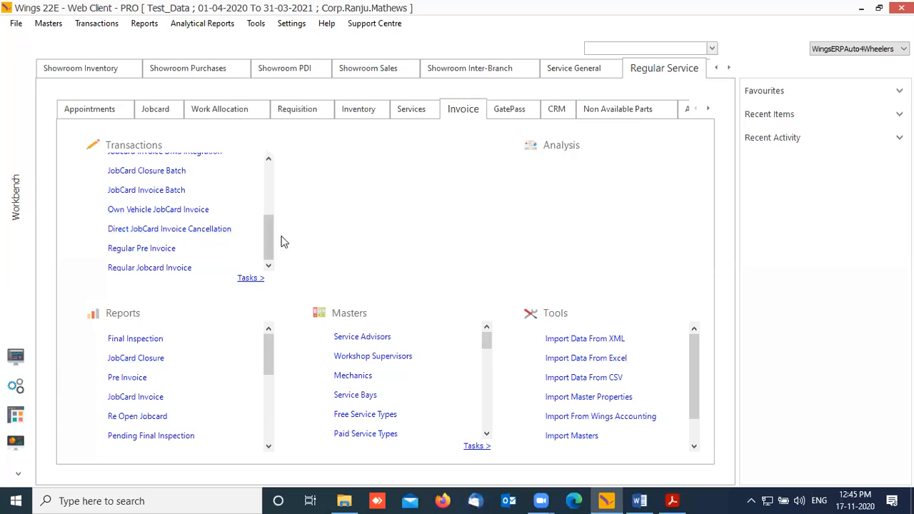
drag(268, 238, 278, 172)
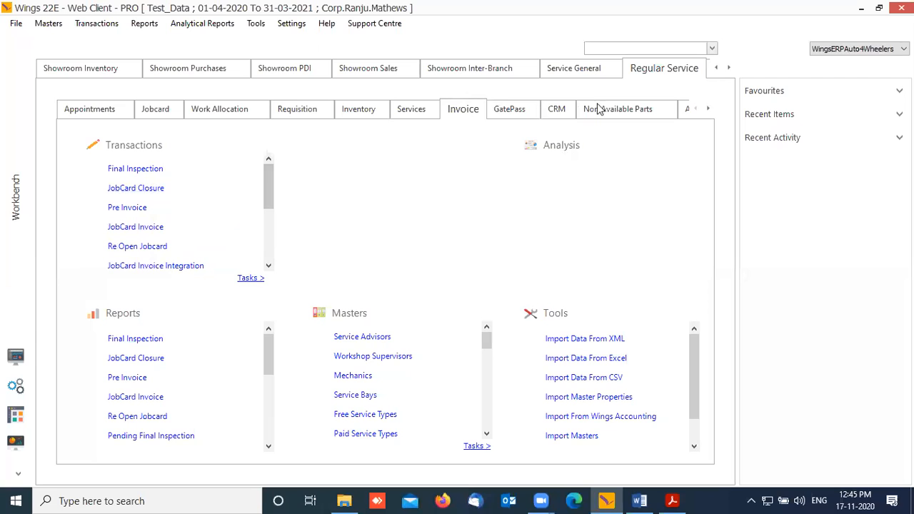
click(83, 27)
mouse_move(118, 54)
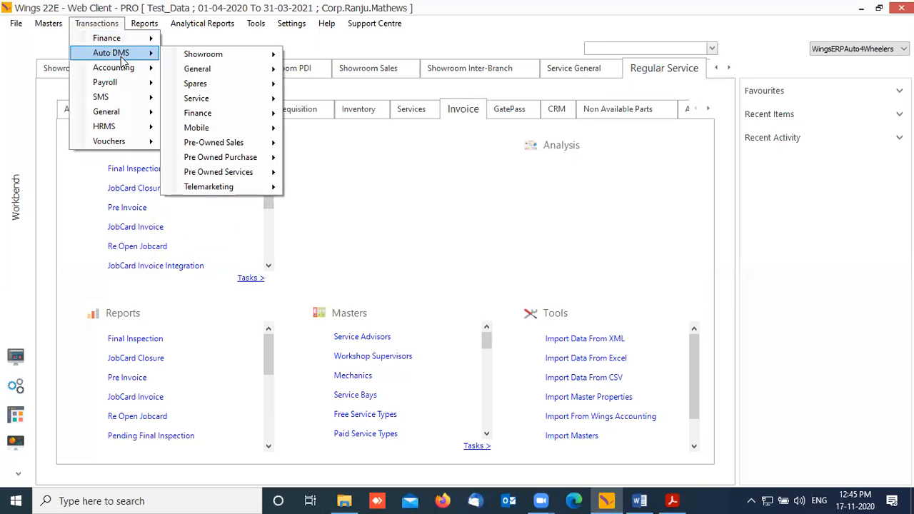
mouse_move(245, 98)
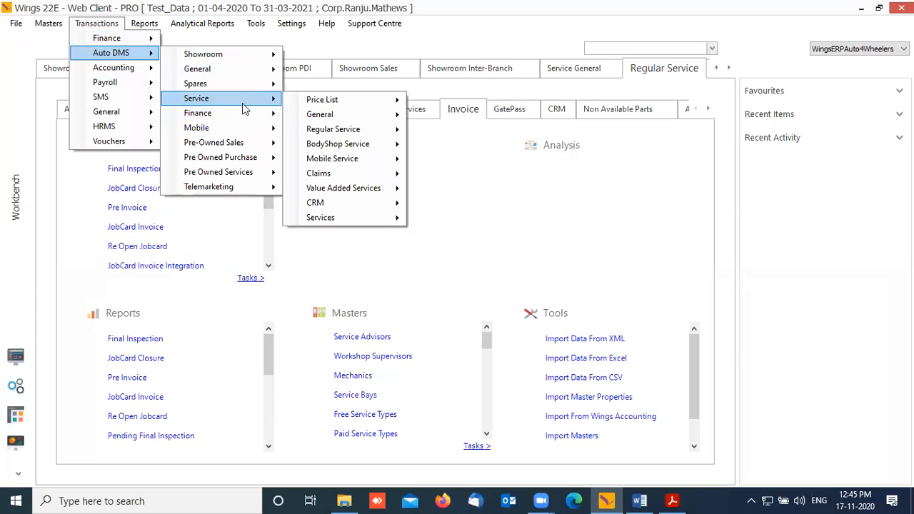
mouse_move(379, 190)
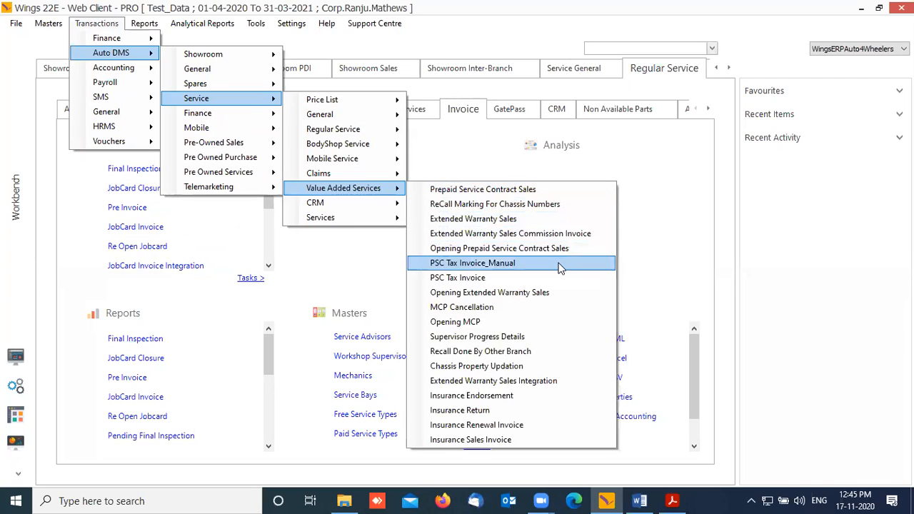
click(503, 279)
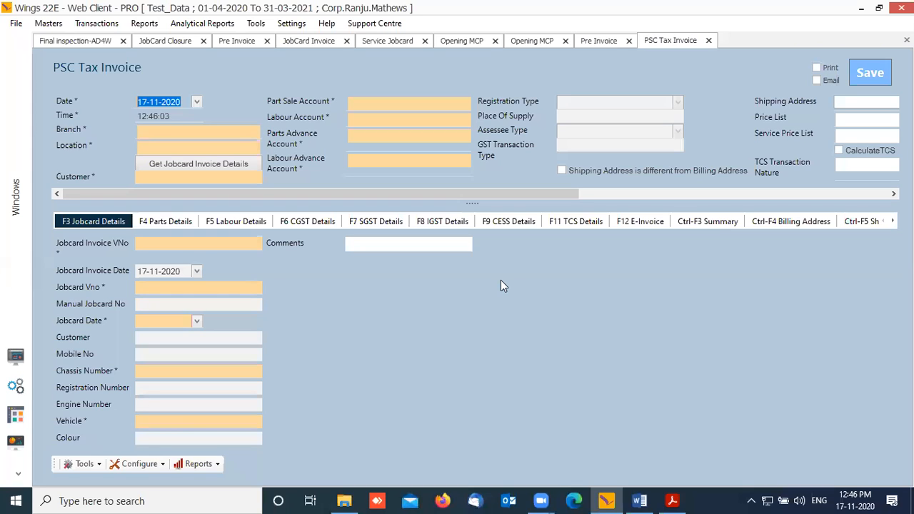
Step: Enter branch SRM_TVM so location fills as SRM_TVM Default Location, closing the empty invoice search
key(Tab)
key(Tab)
text(SRM)
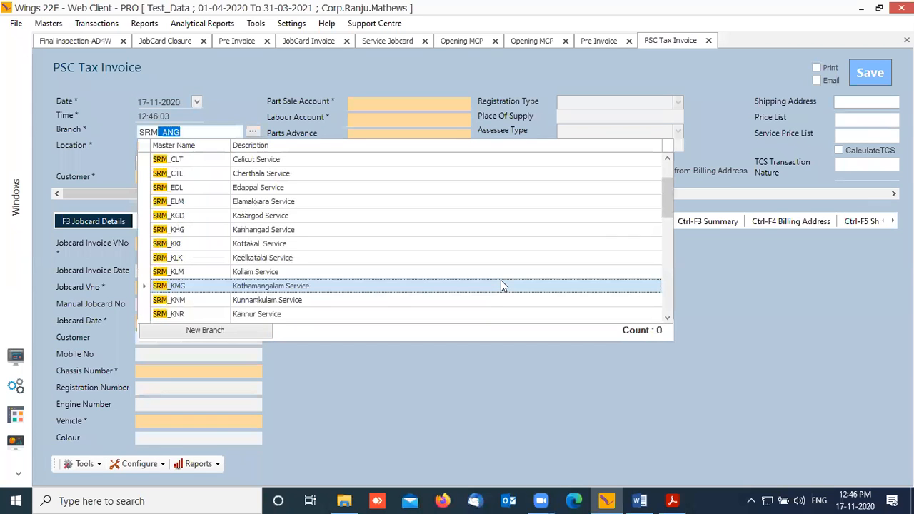
text(_TVM)
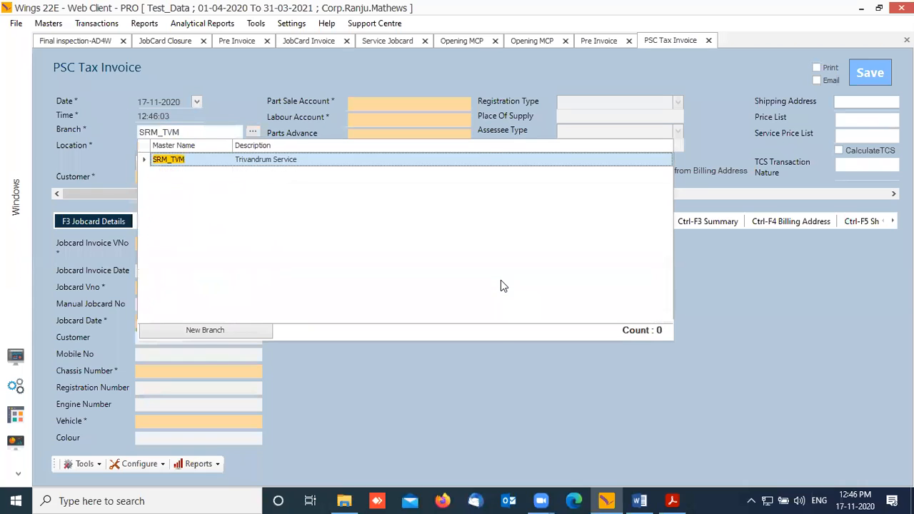
key(Return)
key(Tab)
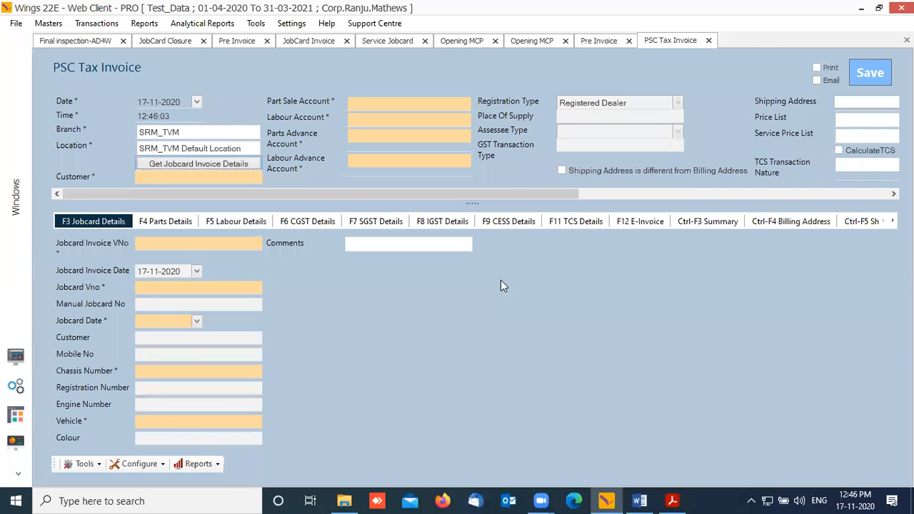
key(Return)
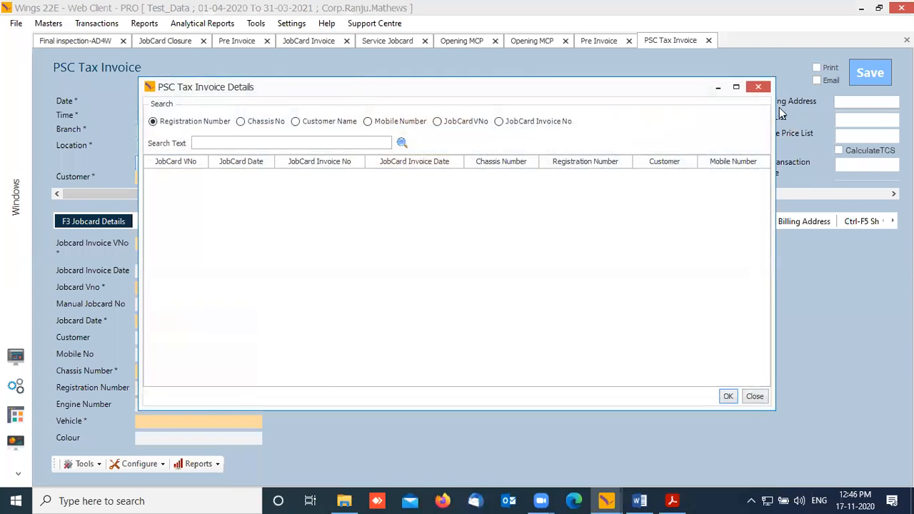
click(762, 88)
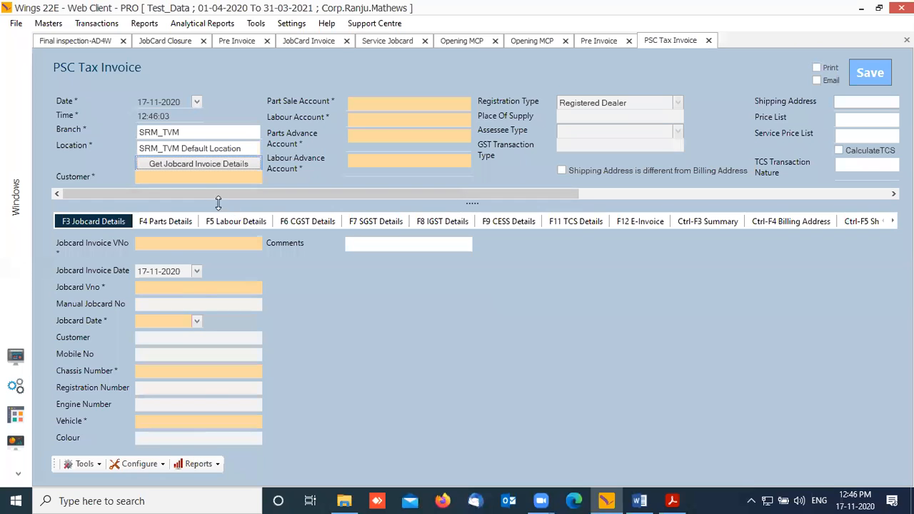
drag(231, 195, 687, 184)
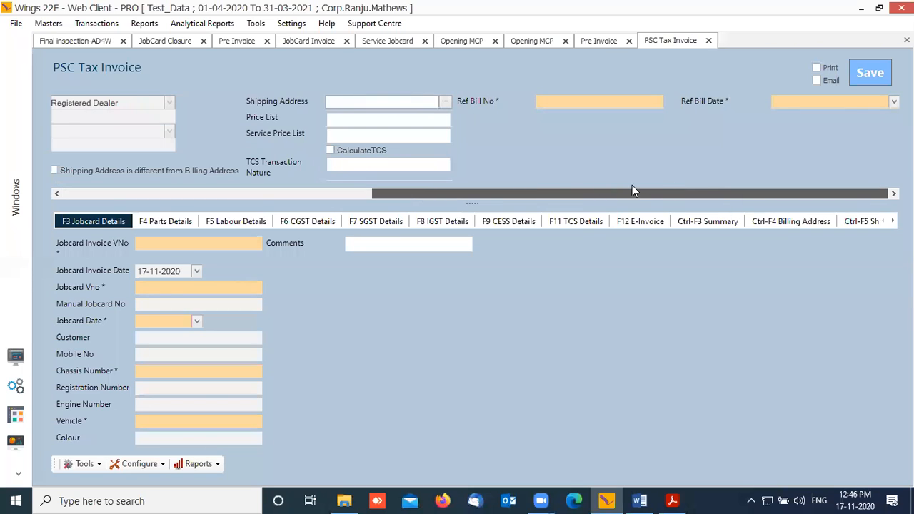
drag(533, 188, 521, 189)
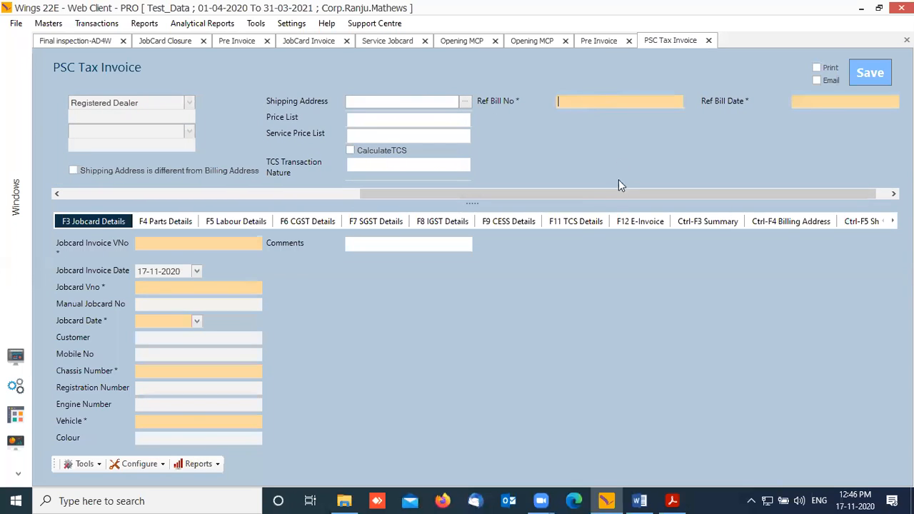
drag(616, 196, 210, 161)
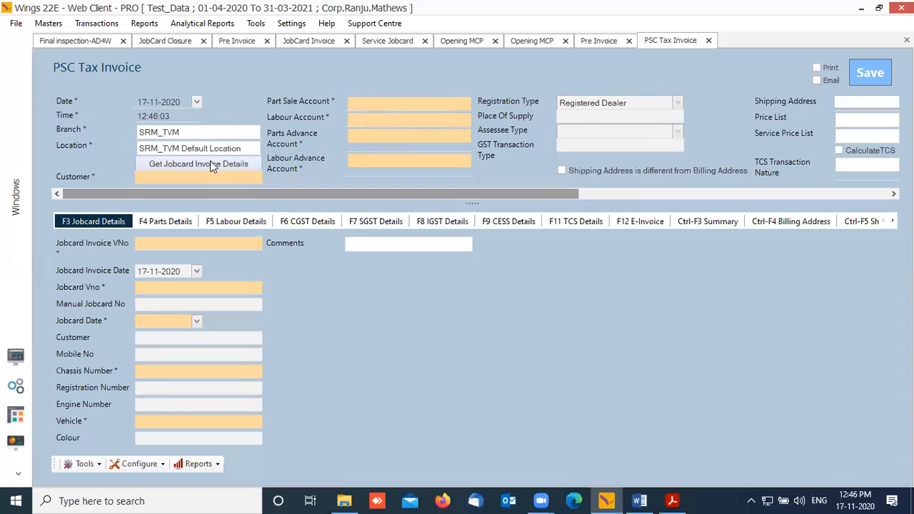
Step: Search job card invoices with '%' and choose the 09-12-2019 invoice
click(211, 164)
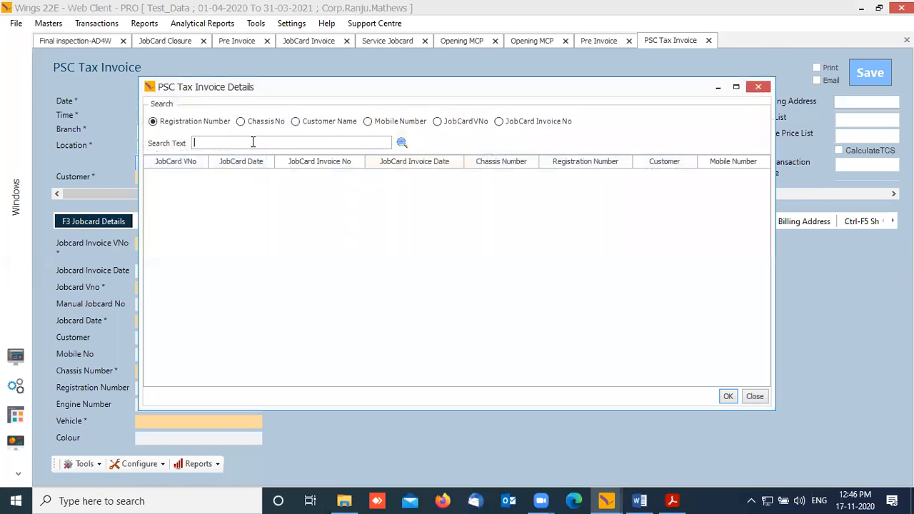
text(%)
key(Return)
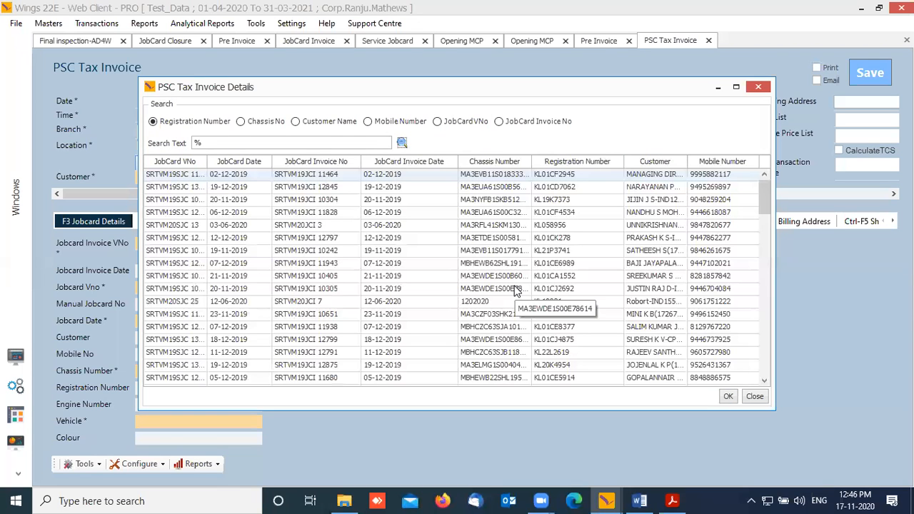
scroll(312, 279, down, 5)
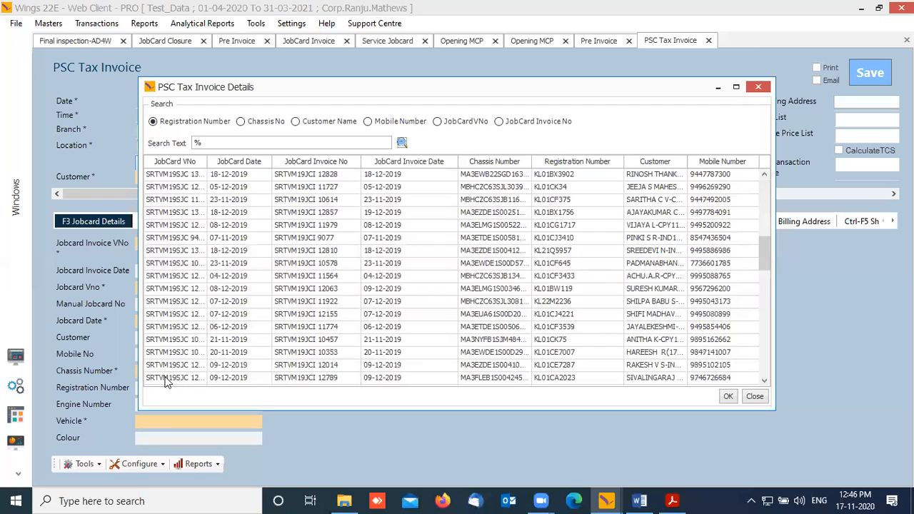
click(193, 378)
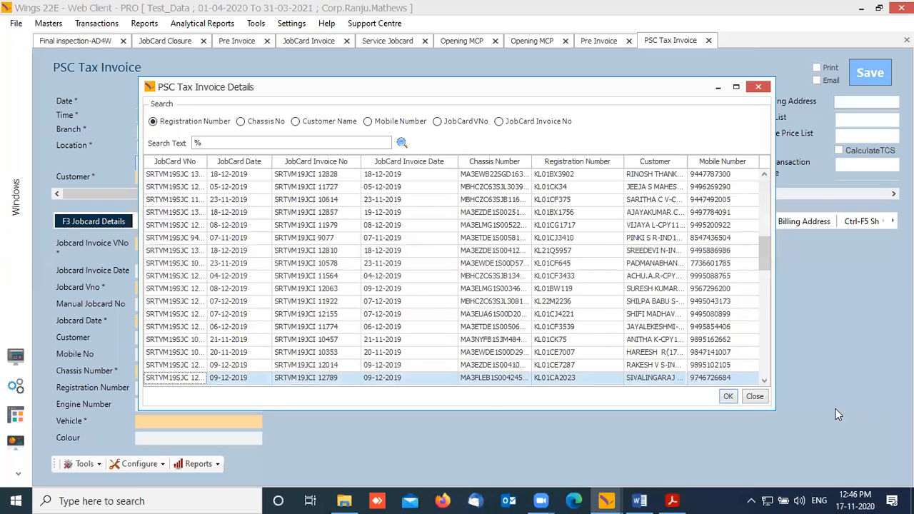
click(727, 396)
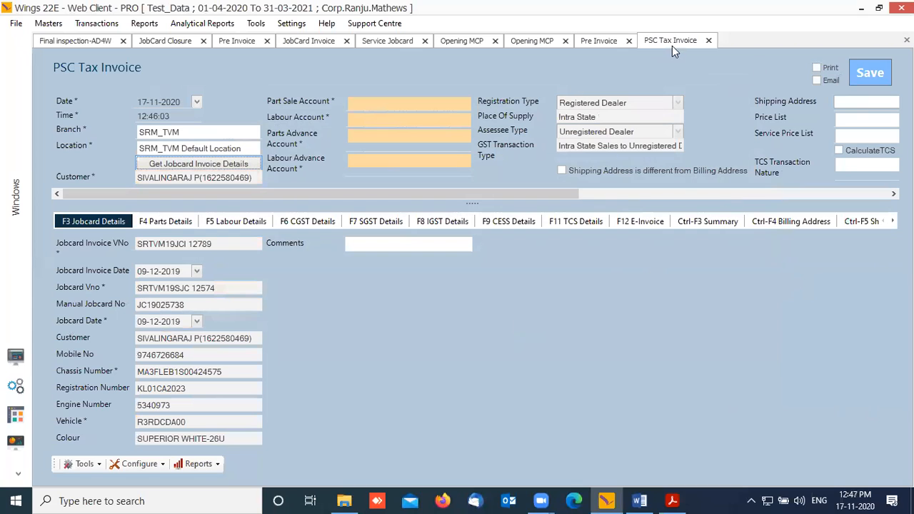
Step: Close all nine open forms, from PSC Tax Invoice to Final inspection-AD4W, and show Regular Service Services
click(708, 41)
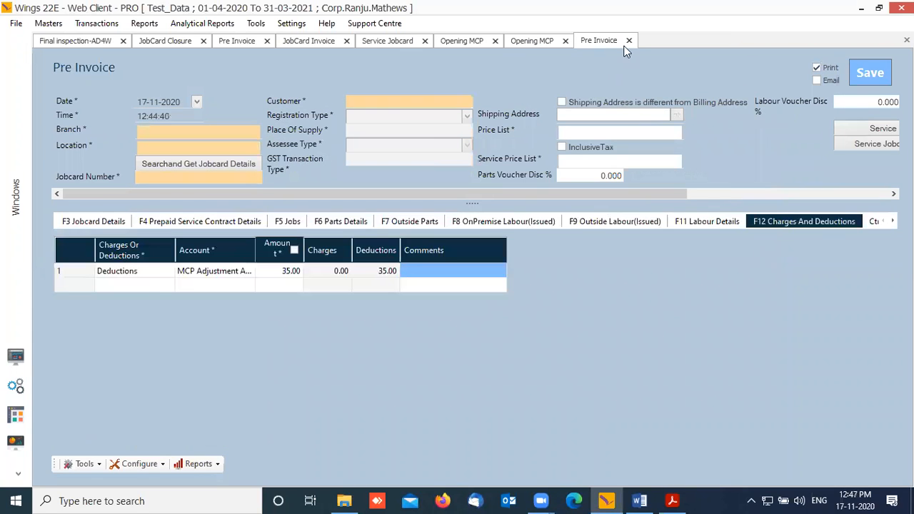
click(629, 40)
click(566, 41)
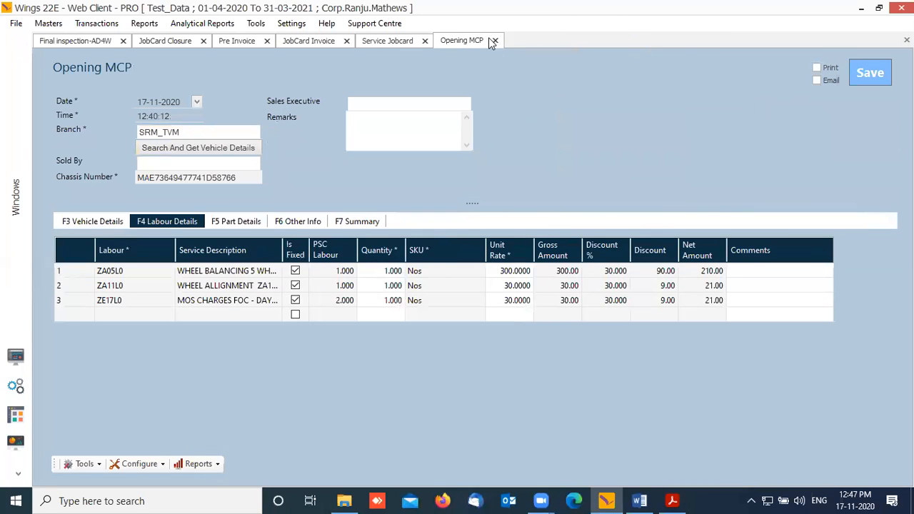
click(495, 41)
click(425, 41)
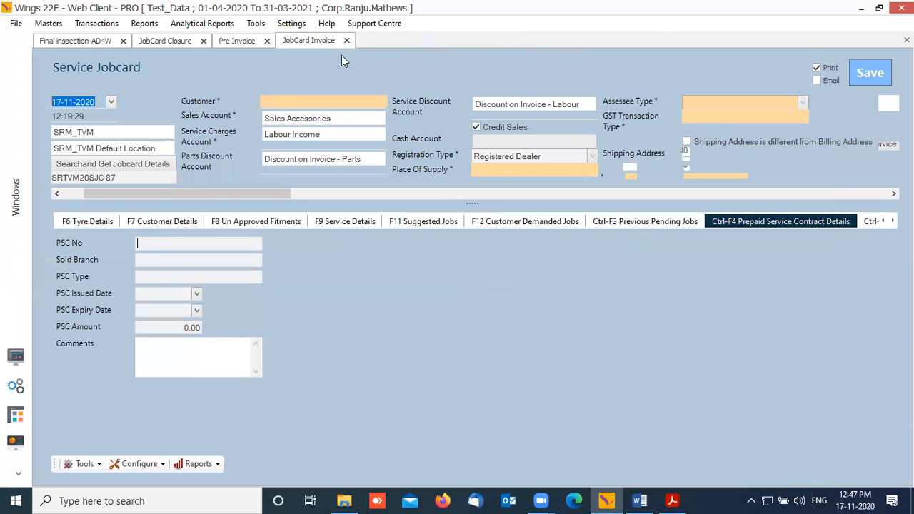
click(345, 41)
click(267, 41)
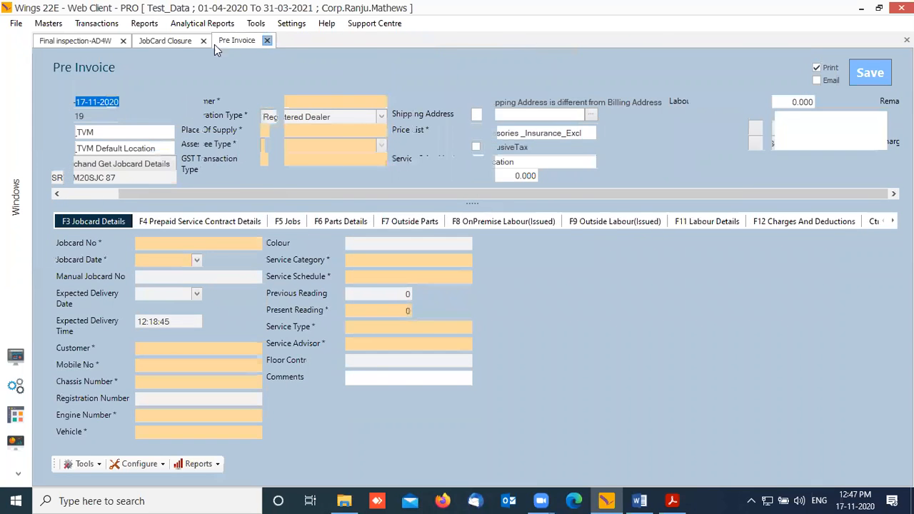
click(203, 41)
click(123, 40)
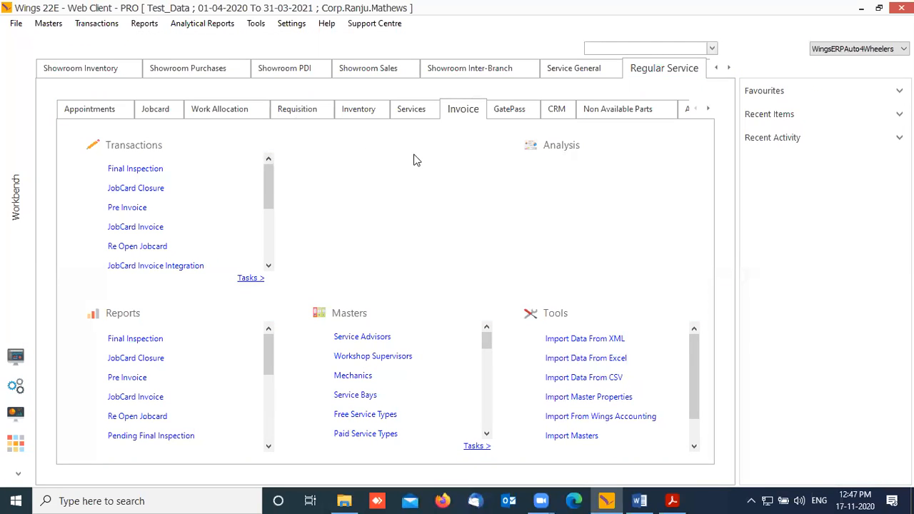
click(421, 115)
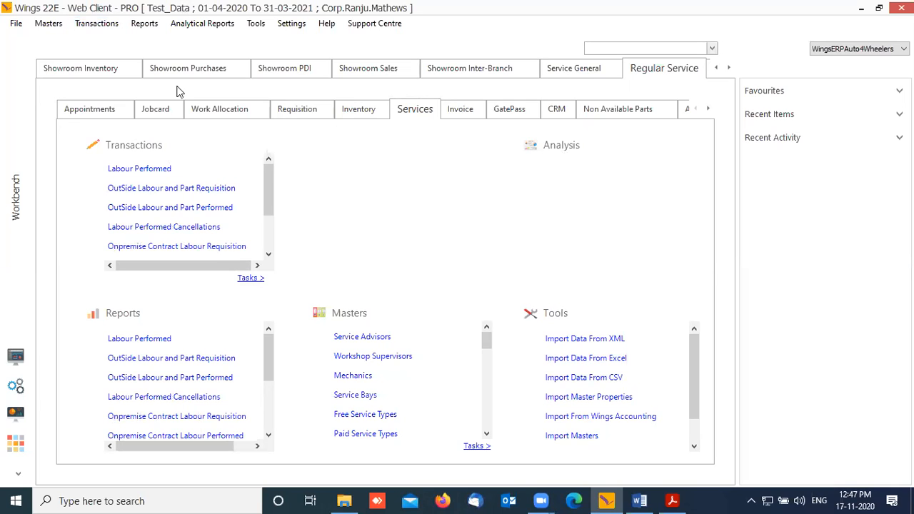
Step: Launch a blank Opening Extended Warranty Sales form from Auto DMS > Service > Value Added Services
click(103, 24)
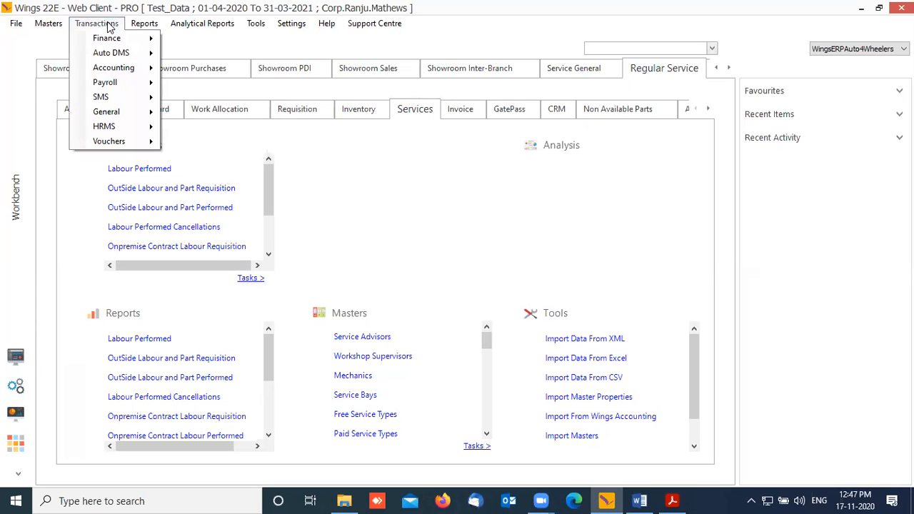
mouse_move(121, 54)
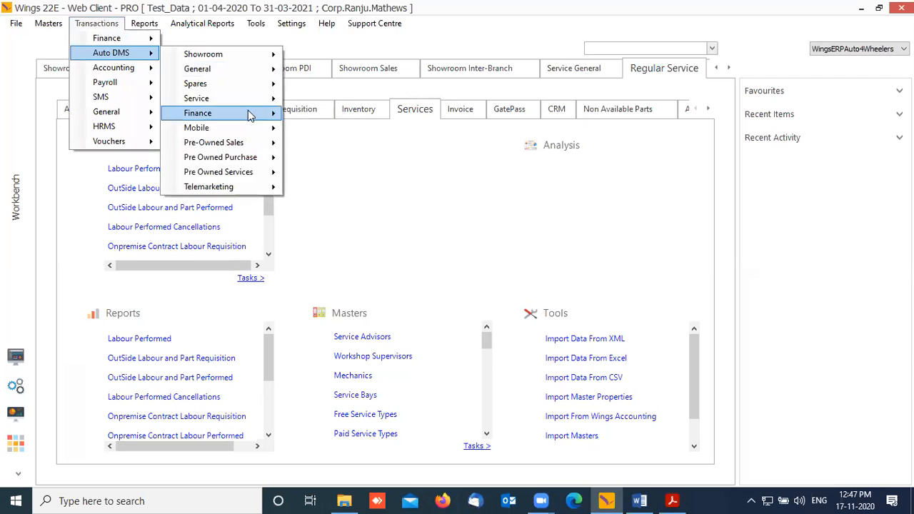
mouse_move(251, 101)
mouse_move(395, 132)
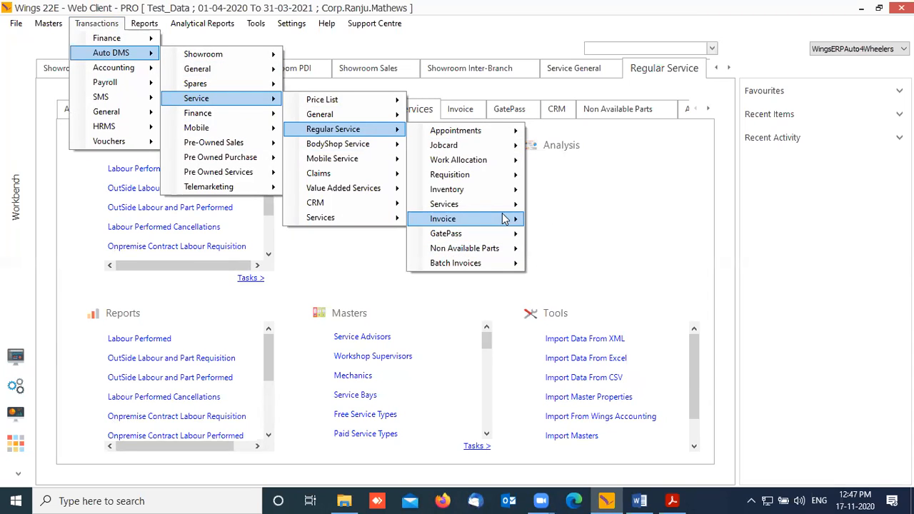
mouse_move(393, 195)
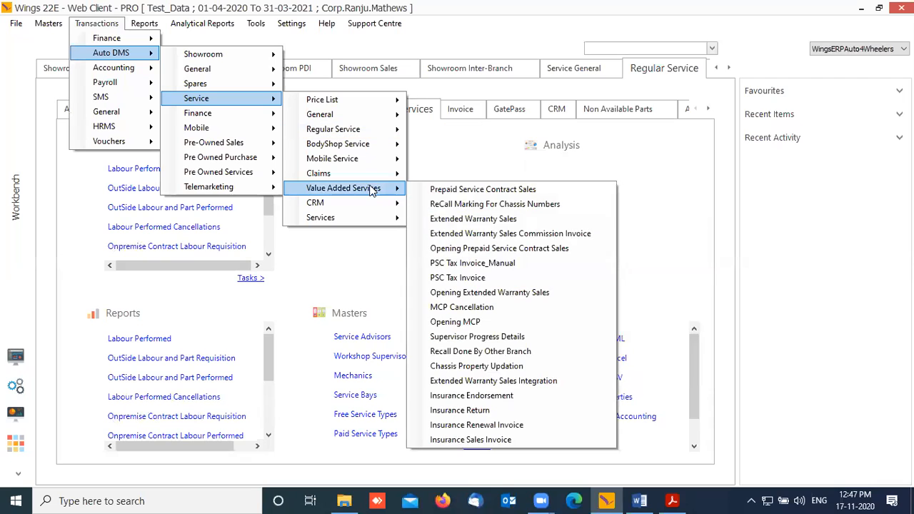
click(562, 294)
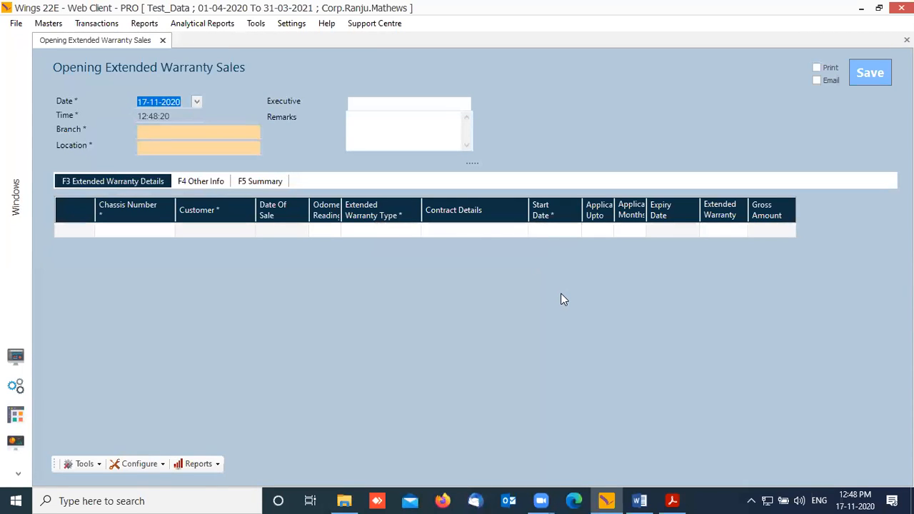
Step: Set branch SRM_TVM, keep its default location and executive, and go to row 1's Date Of Sale
key(Tab)
key(Tab)
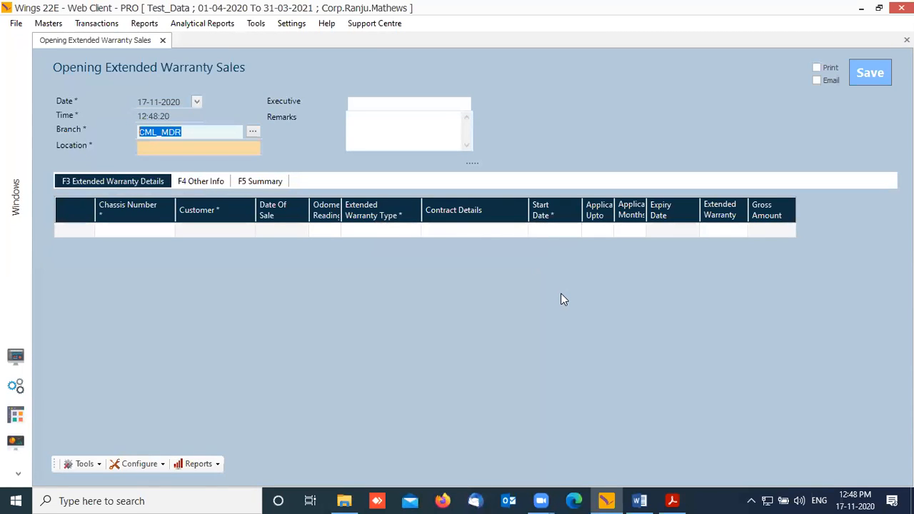
text(TVM)
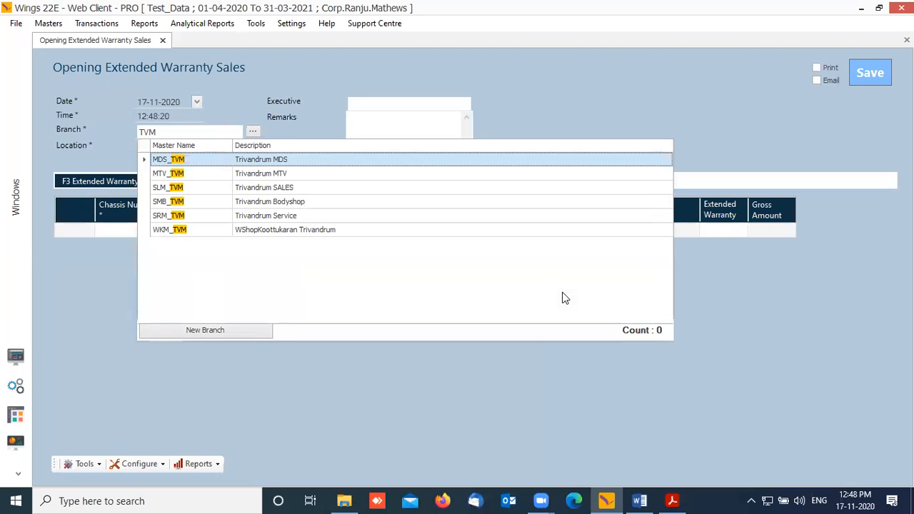
key(Down)
key(Down)
key(Down)
key(Down)
key(Return)
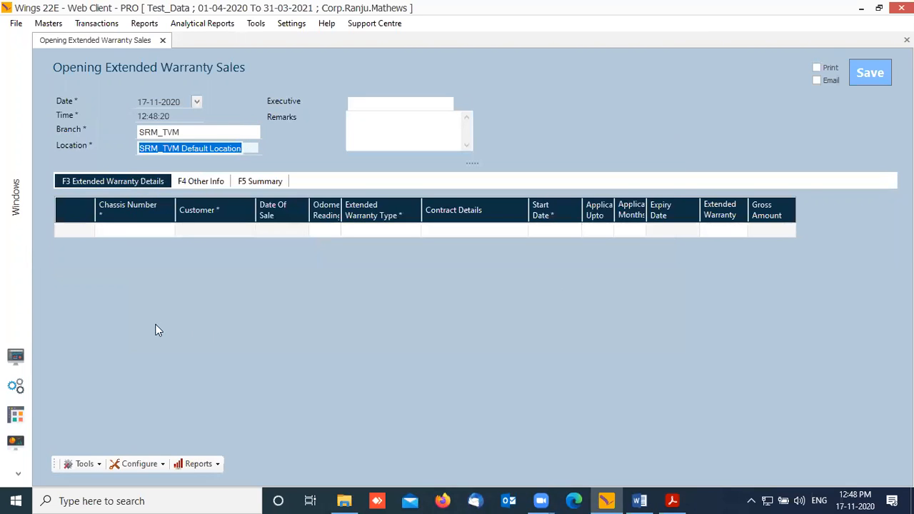
key(Tab)
click(132, 230)
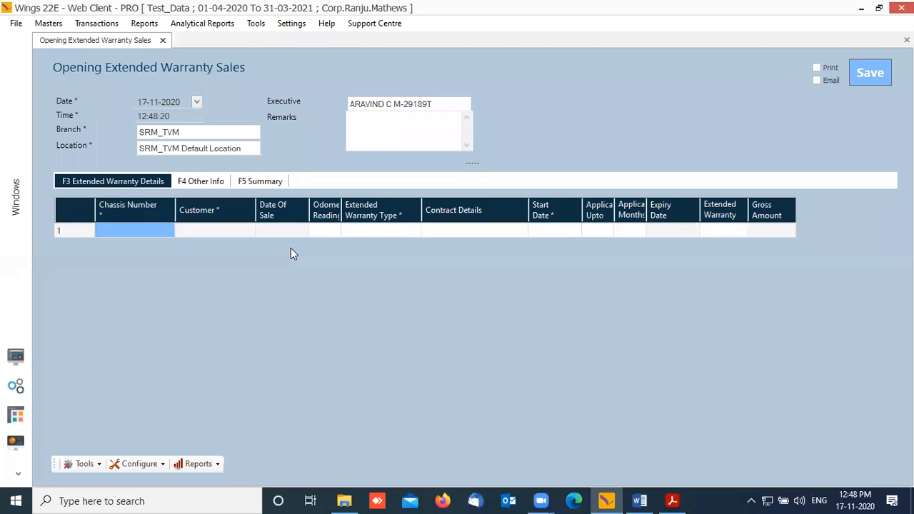
key(Right)
key(Right)
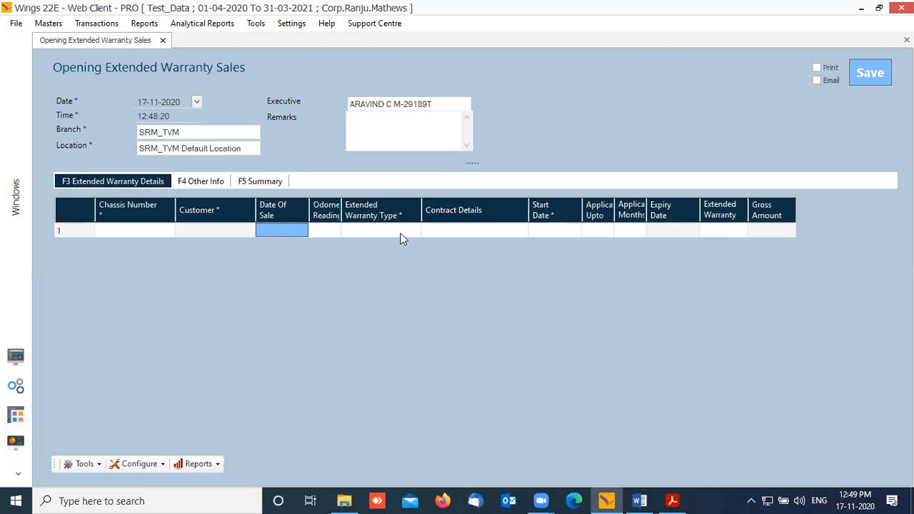
Step: Widen row 1's Odometer Reading column so its header shows, then move to the Start Date cell
click(324, 233)
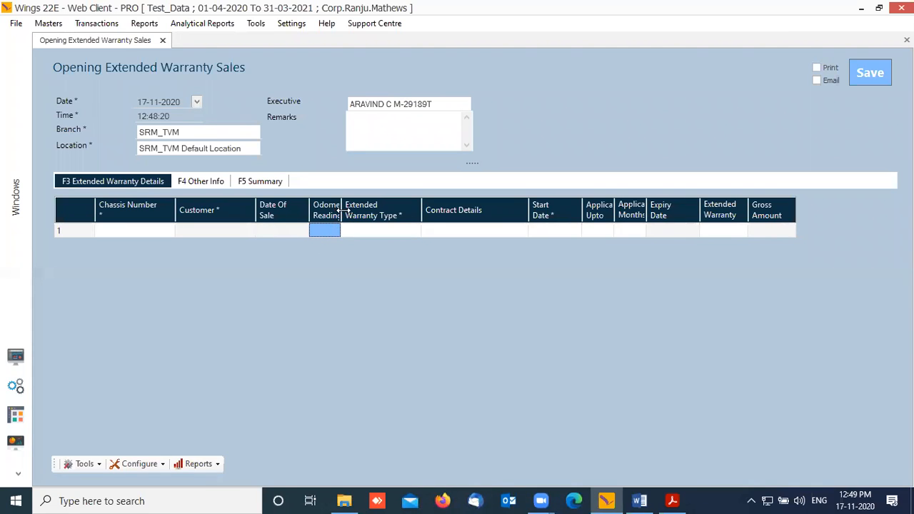
drag(342, 210, 363, 210)
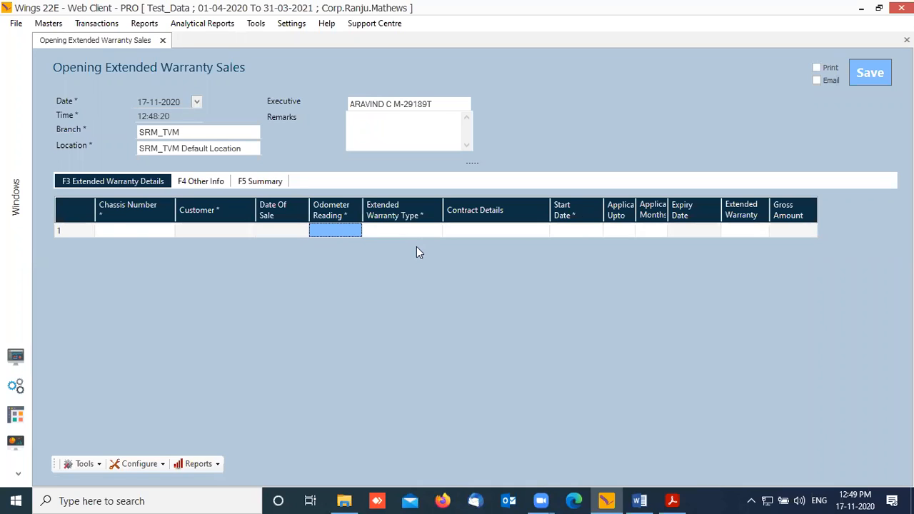
key(Tab)
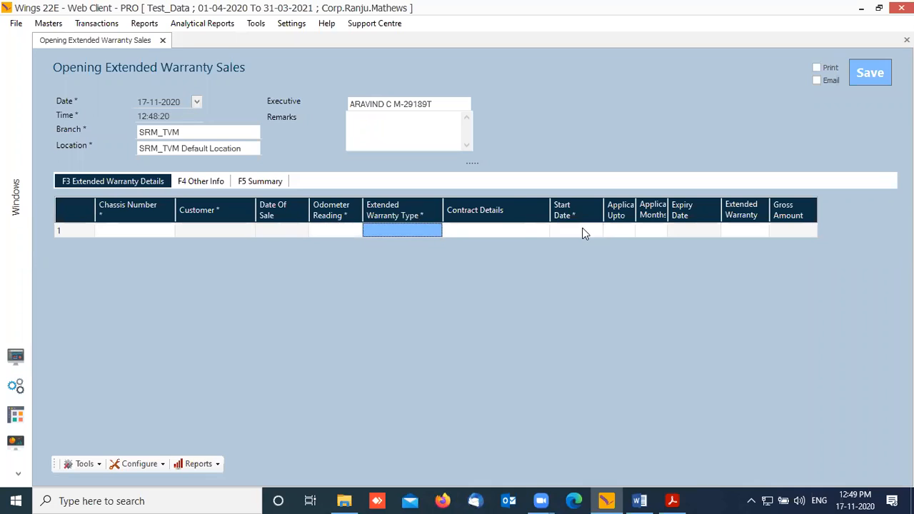
click(583, 232)
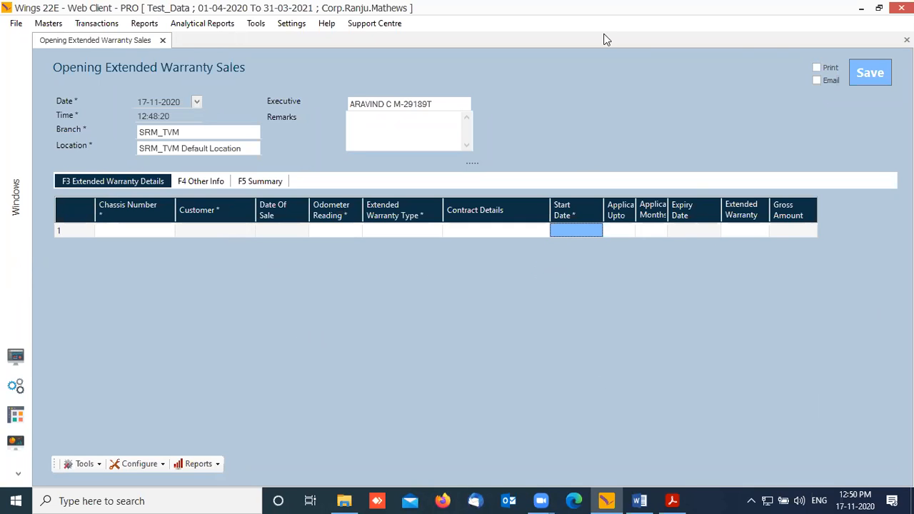
Step: Close the Opening Extended Warranty Sales form and switch the workbench to Service General's Value Added Services
click(163, 41)
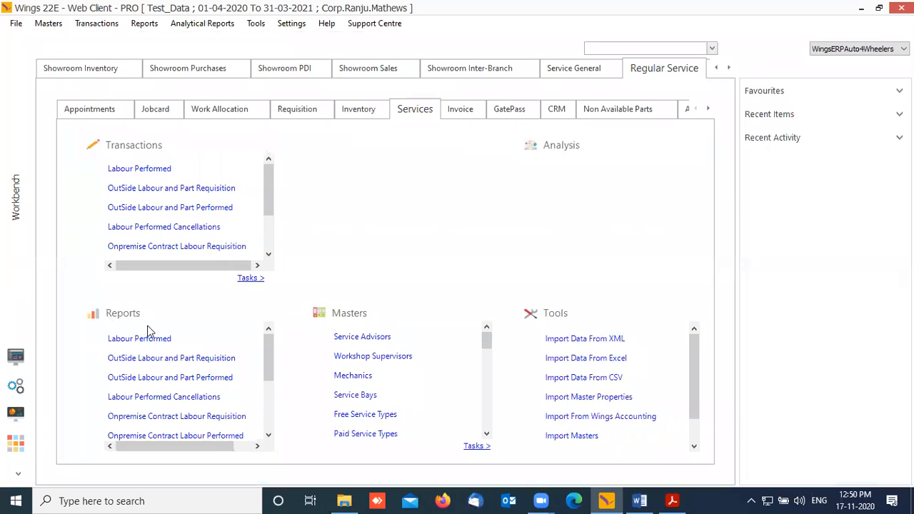
drag(269, 204, 269, 261)
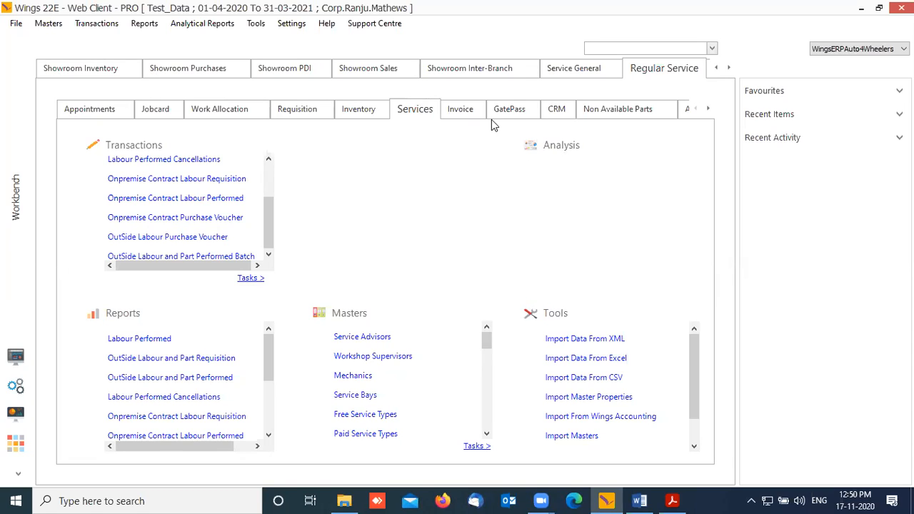
click(585, 73)
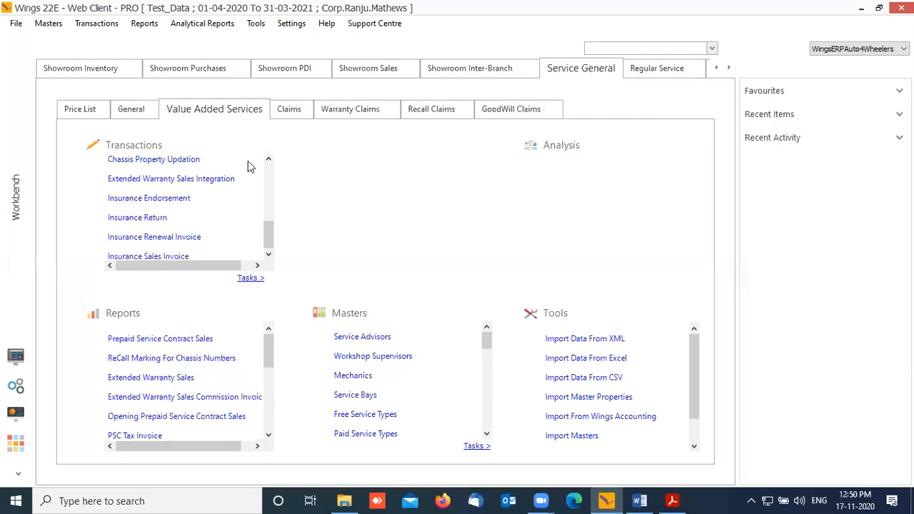
scroll(275, 244, up, 1)
scroll(275, 245, up, 1)
drag(276, 242, 277, 220)
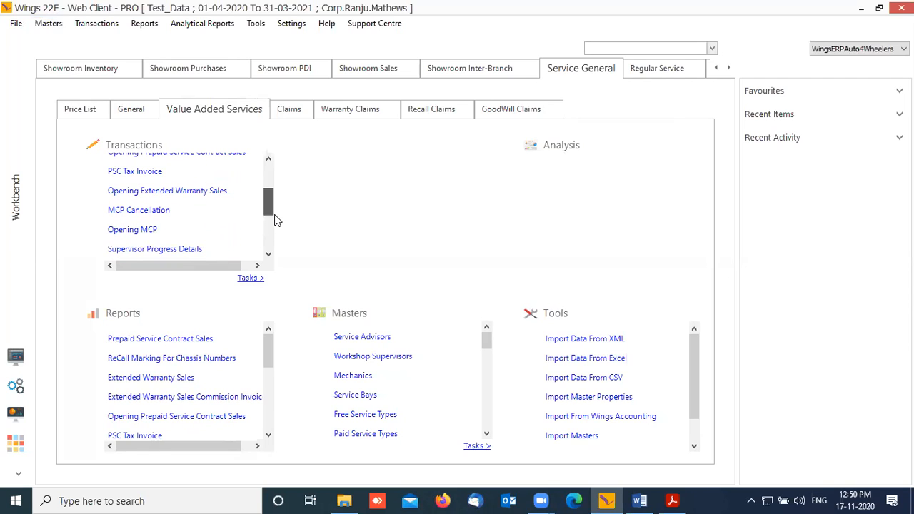
mouse_move(277, 220)
mouse_down()
mouse_move(279, 197)
mouse_move(273, 210)
mouse_up()
Step: Reopen Opening Extended Warranty Sales from the workbench, then close it again
click(213, 217)
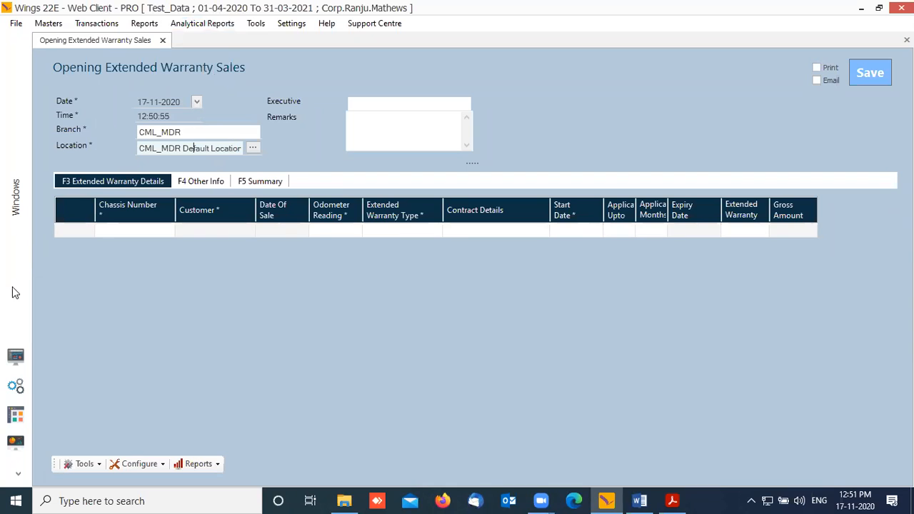
click(163, 40)
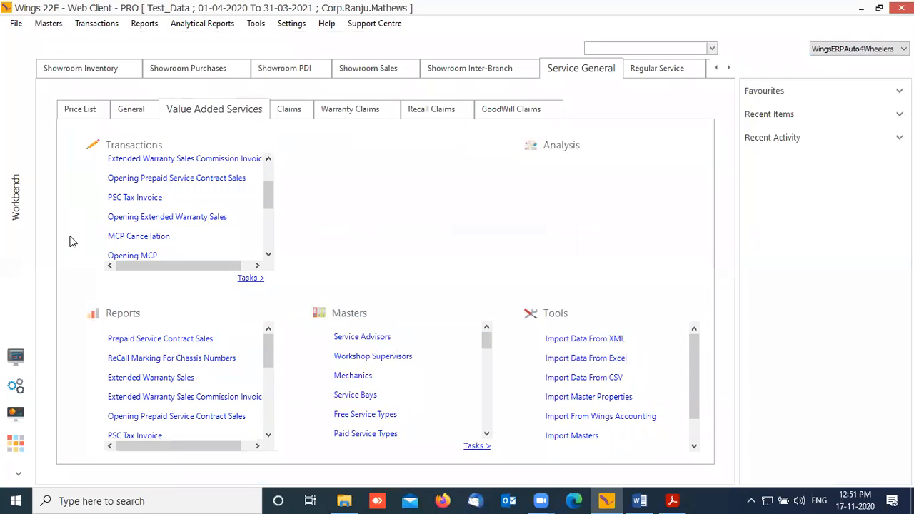
drag(272, 194, 289, 232)
Step: Navigate Transactions > Auto DMS > Service > Claims > Claim, checking the claims reference PDF along the way
click(96, 23)
mouse_move(120, 53)
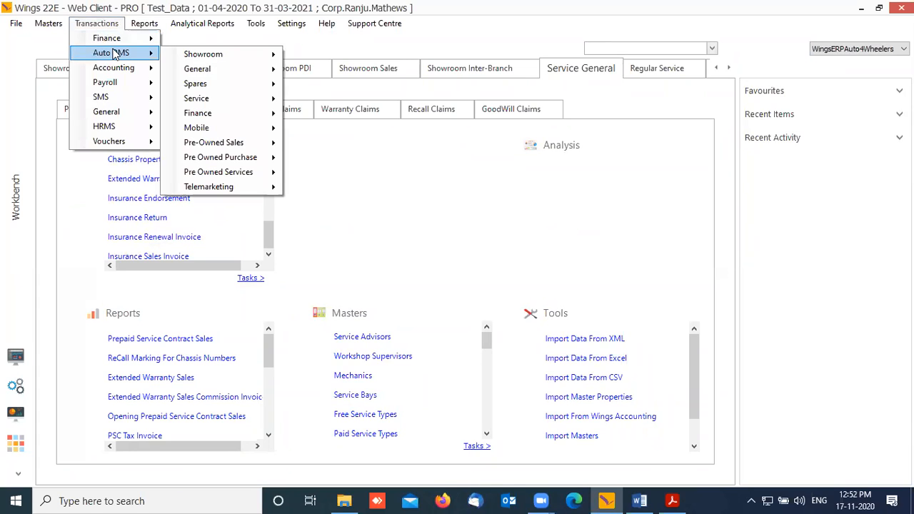
mouse_move(236, 102)
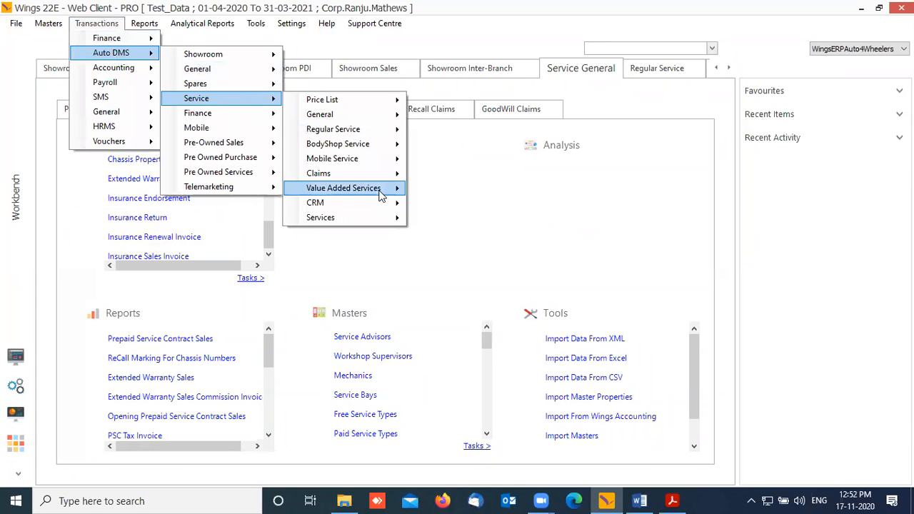
mouse_move(380, 194)
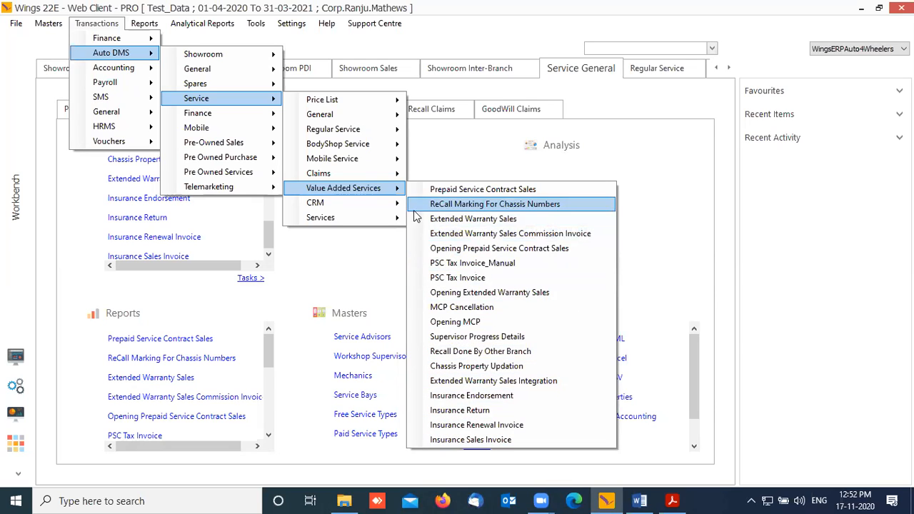
mouse_move(377, 219)
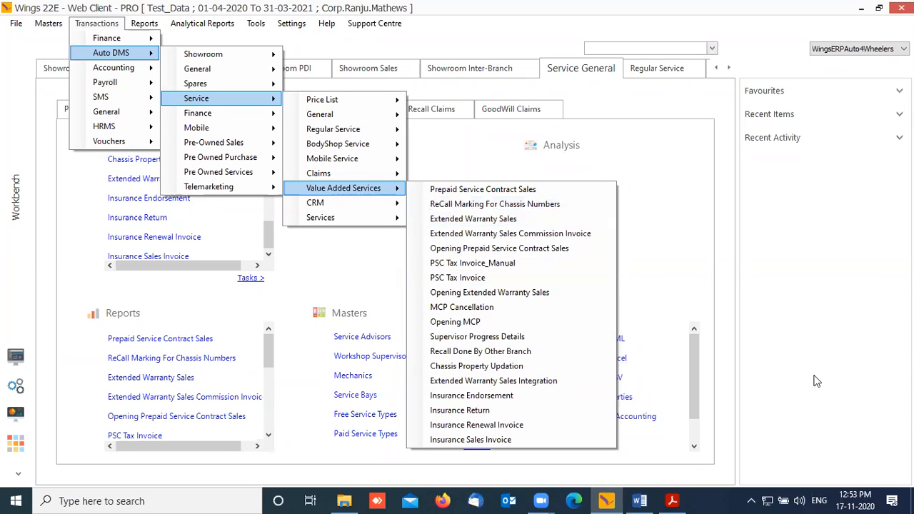
click(670, 500)
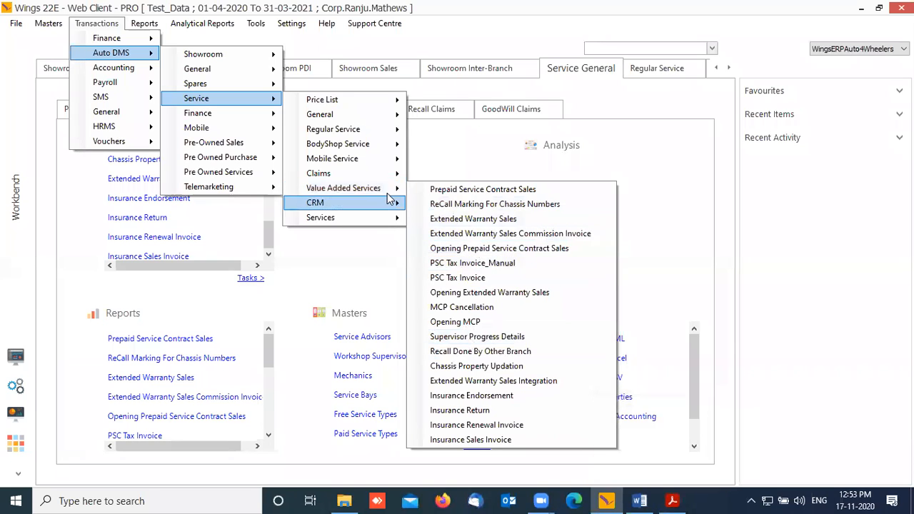
mouse_move(362, 164)
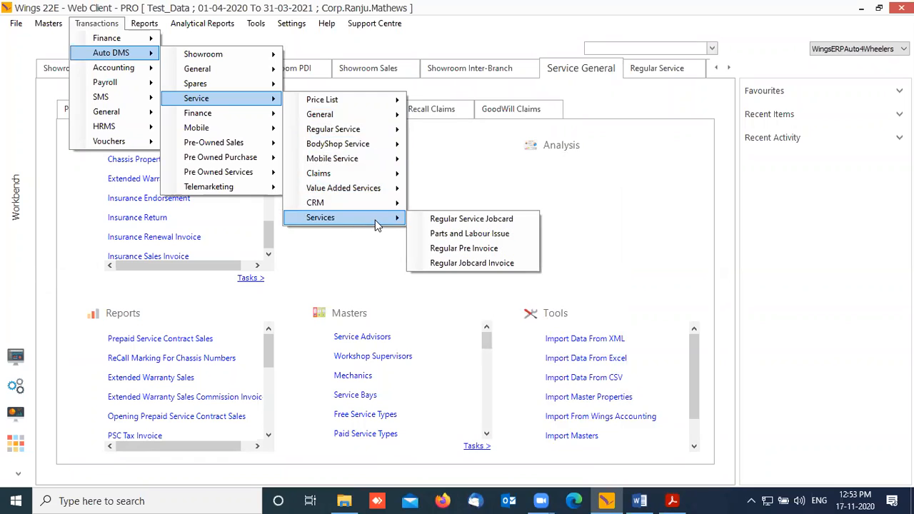
mouse_move(393, 175)
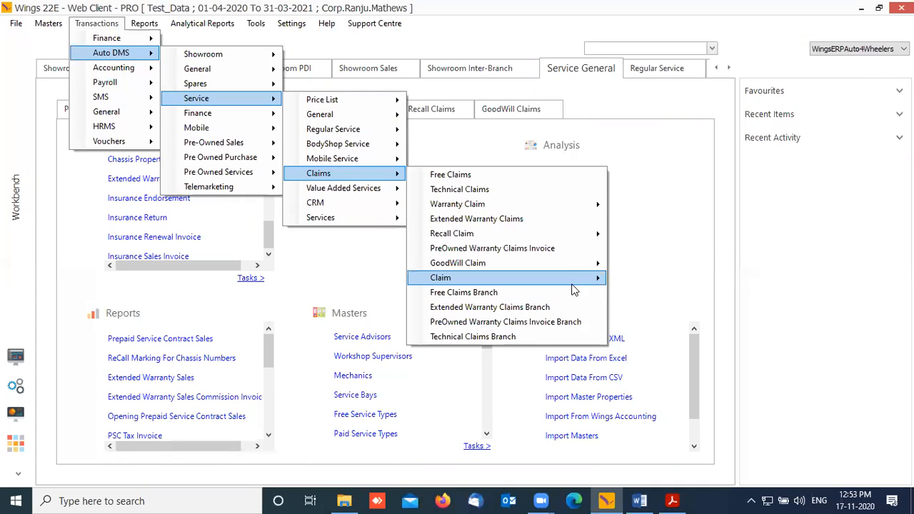
mouse_move(577, 286)
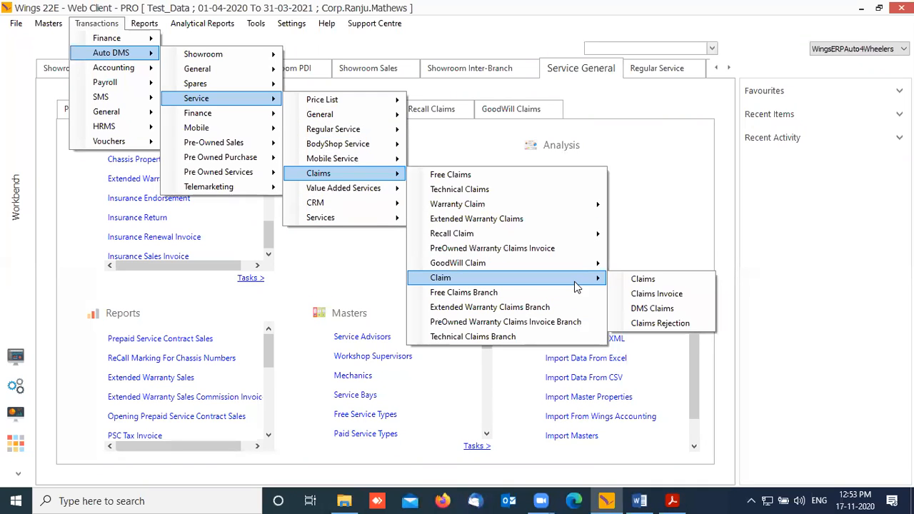
Step: Start a new Claims entry with branch SRM_TVM and the default location
click(659, 278)
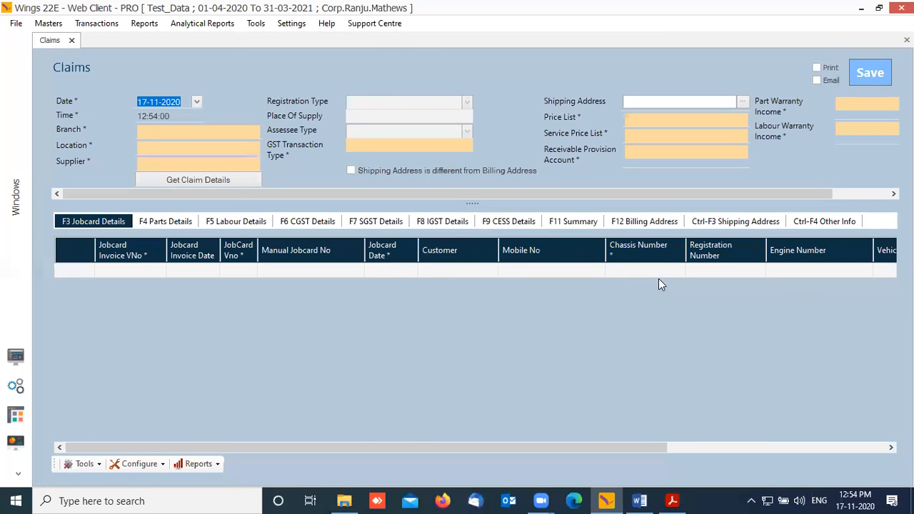
key(Tab)
key(Tab)
text(T)
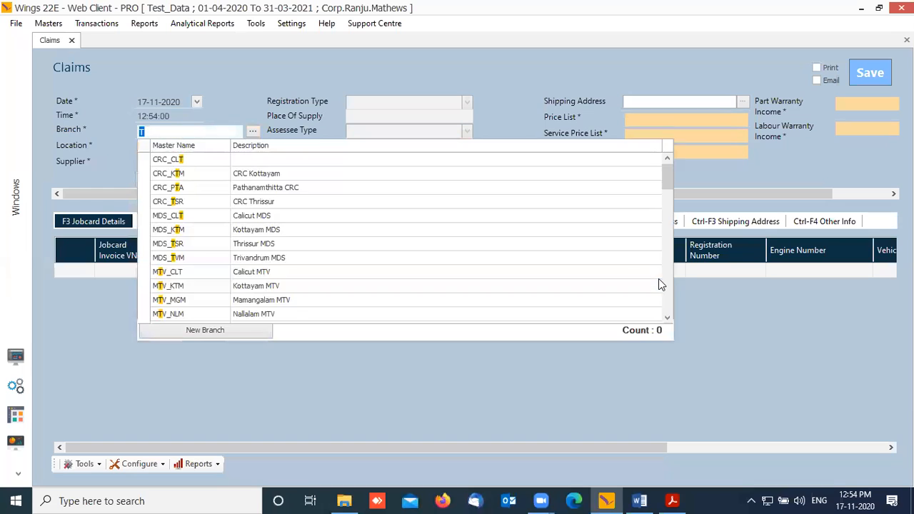
text(VM)
key(Down)
key(Down)
key(Down)
key(Down)
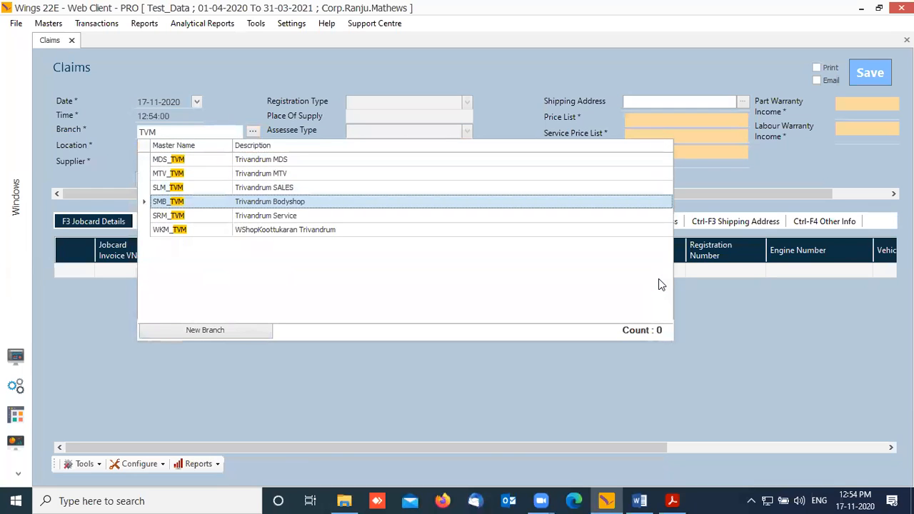
key(Return)
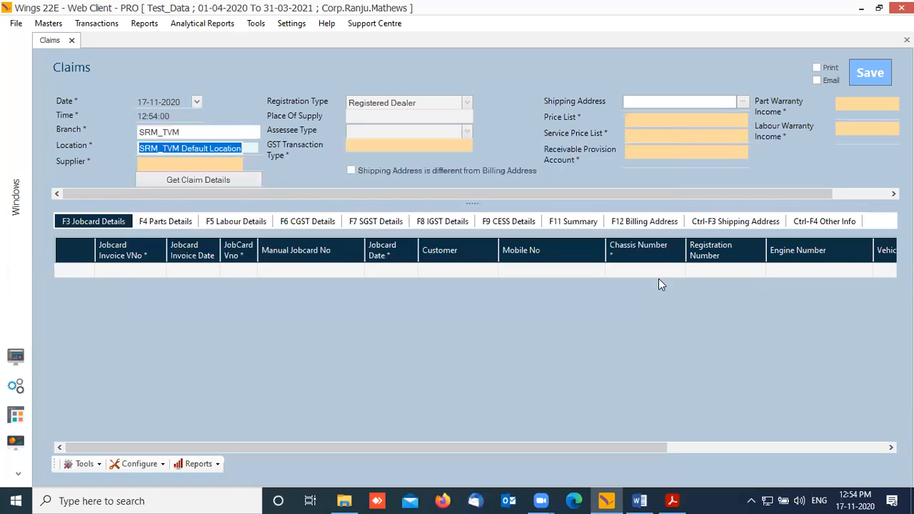
key(Tab)
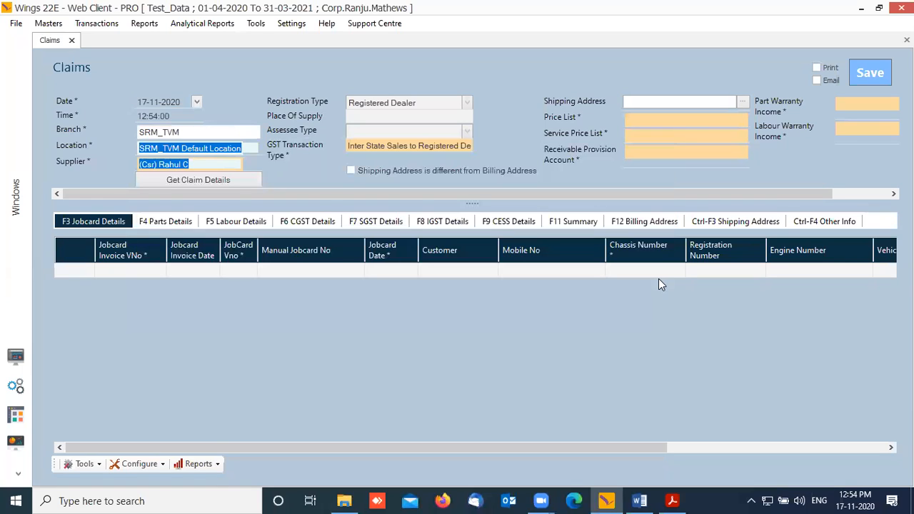
key(Tab)
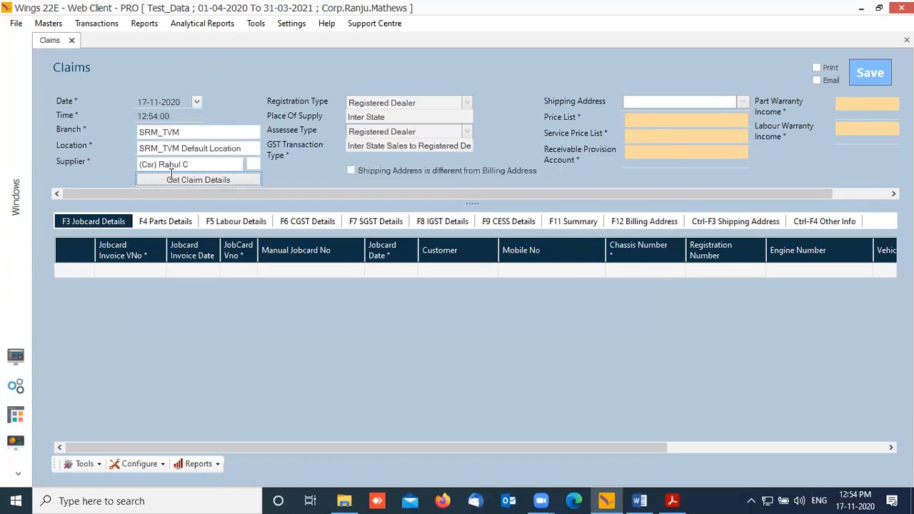
Step: Change the supplier to Maruti Suzuki India Limited DDL A/c and dismiss the jobcard-not-found message
drag(196, 164, 100, 162)
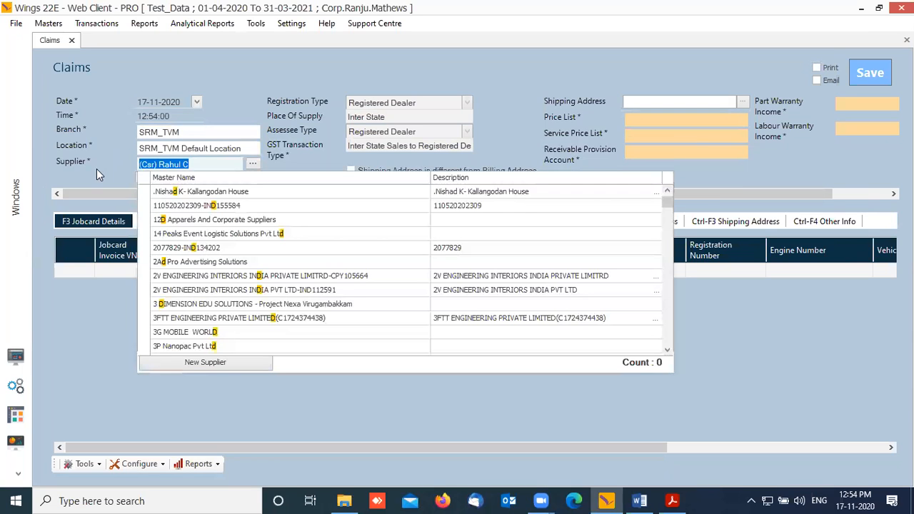
text(DDL)
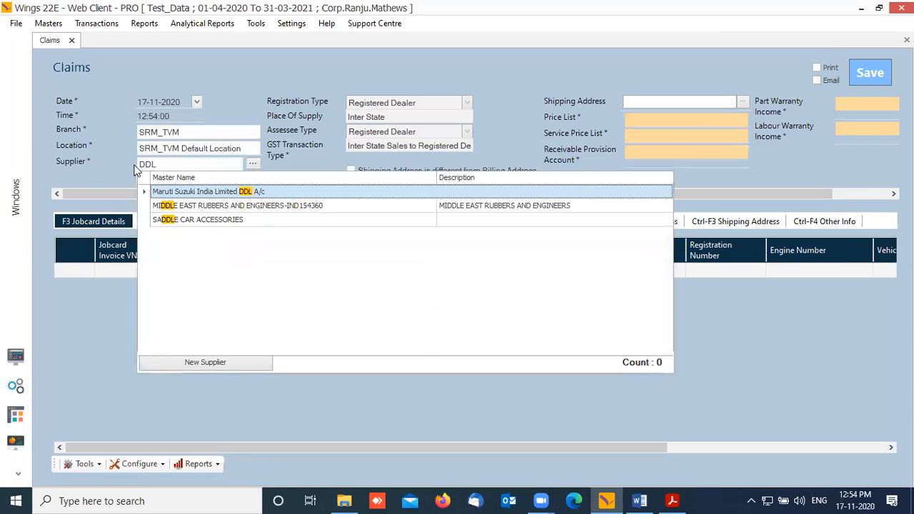
click(243, 191)
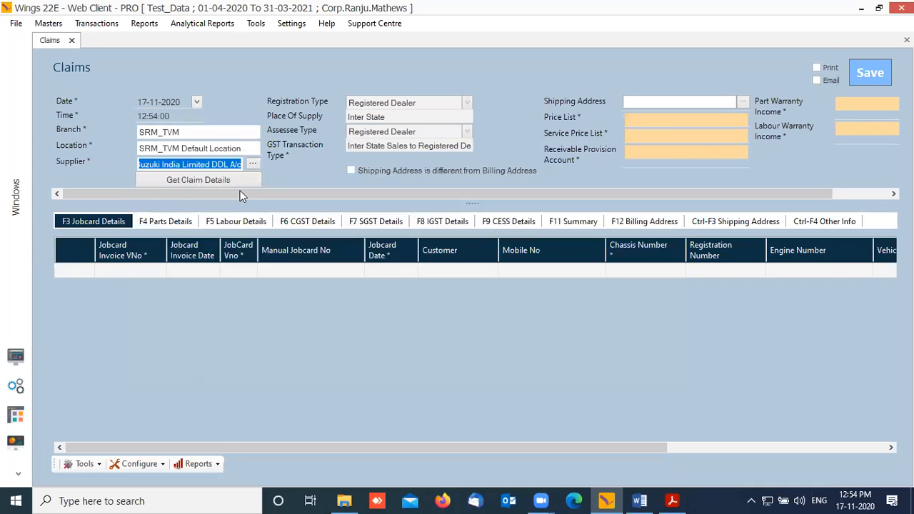
key(Tab)
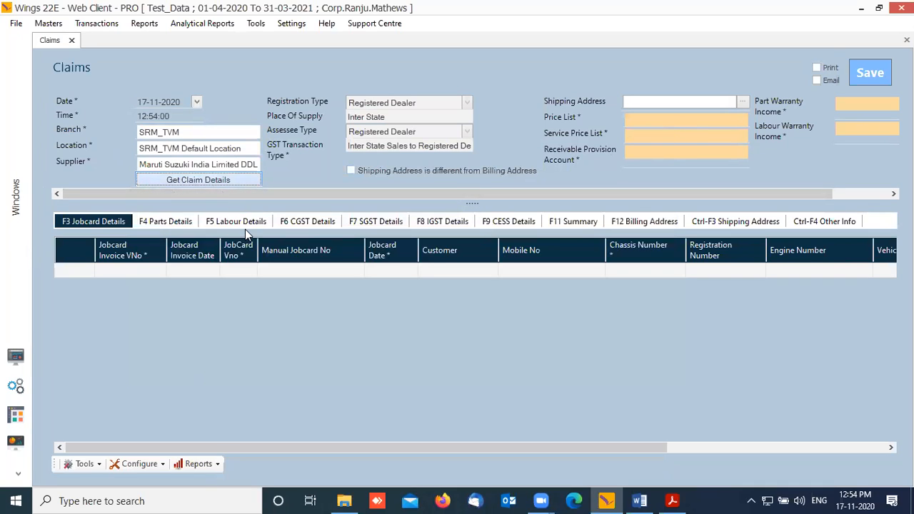
key(Return)
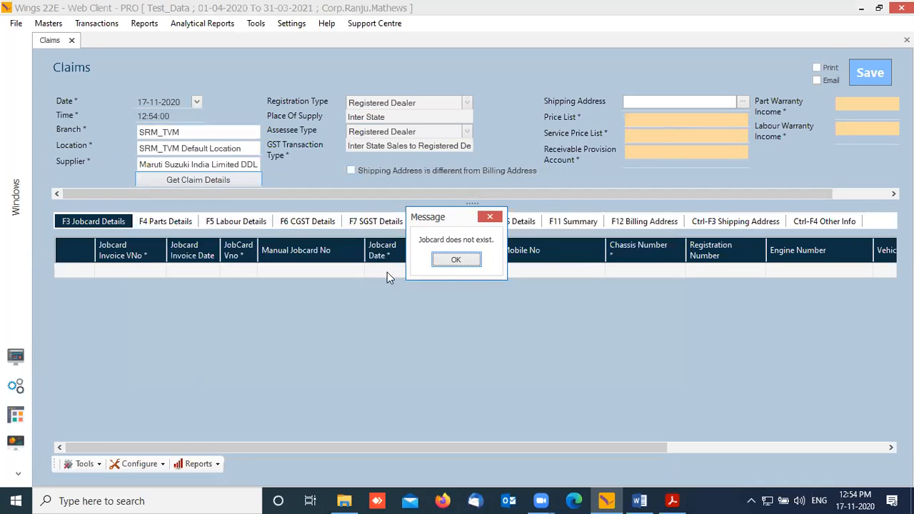
click(464, 261)
Step: Set the MGA / MGP Warranty Price List and C Location as service price list, then move to warranty income accounts
click(661, 120)
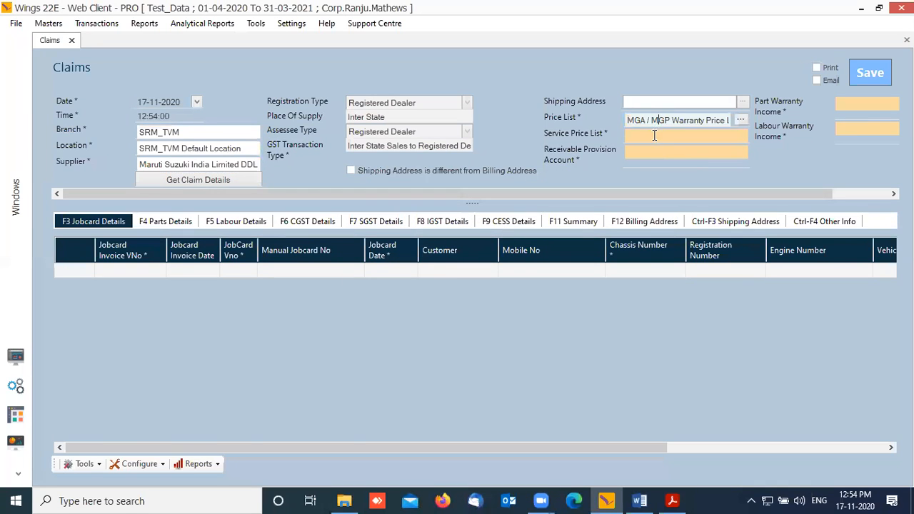
click(657, 136)
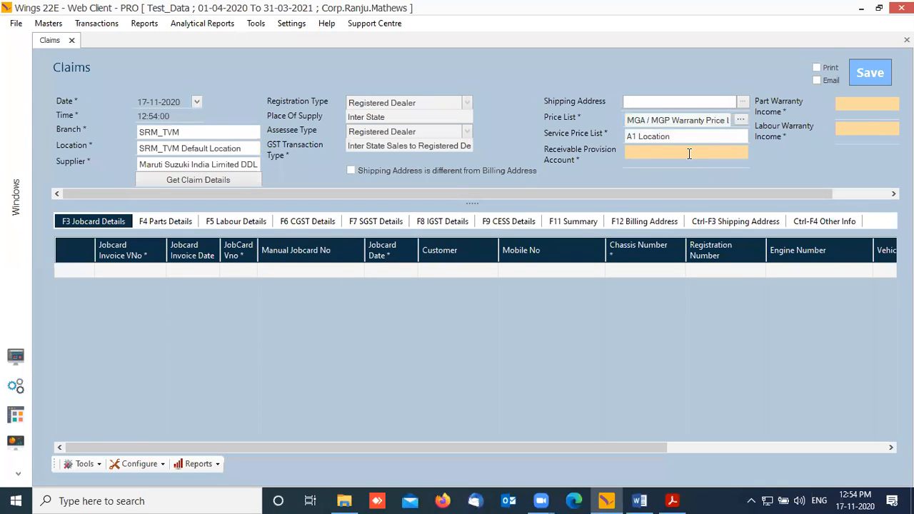
click(722, 136)
text(C)
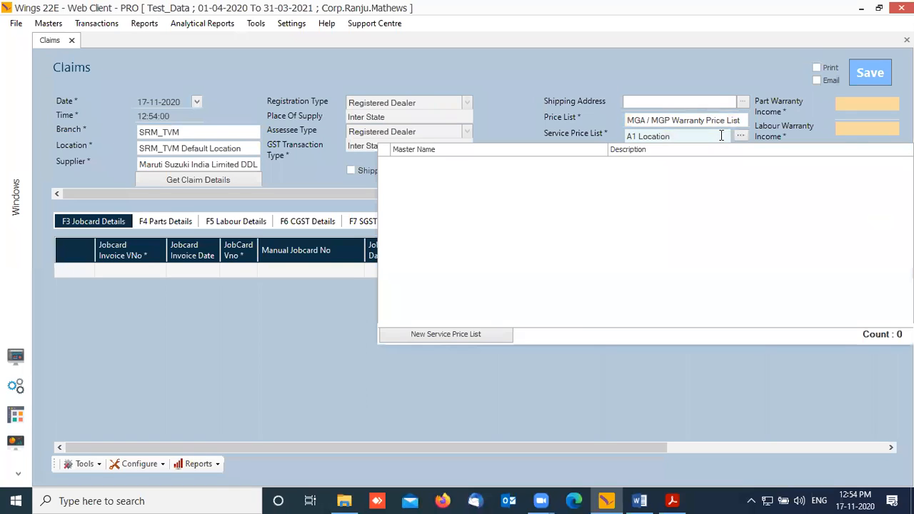
key(BackSpace)
key(BackSpace)
key(BackSpace)
key(BackSpace)
key(BackSpace)
key(BackSpace)
key(BackSpace)
key(BackSpace)
key(BackSpace)
key(BackSpace)
key(BackSpace)
key(BackSpace)
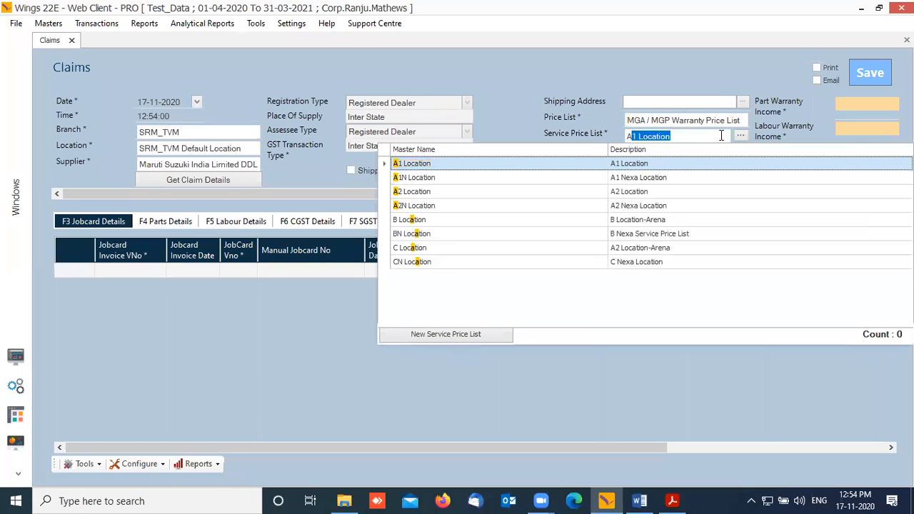
text(C)
key(Down)
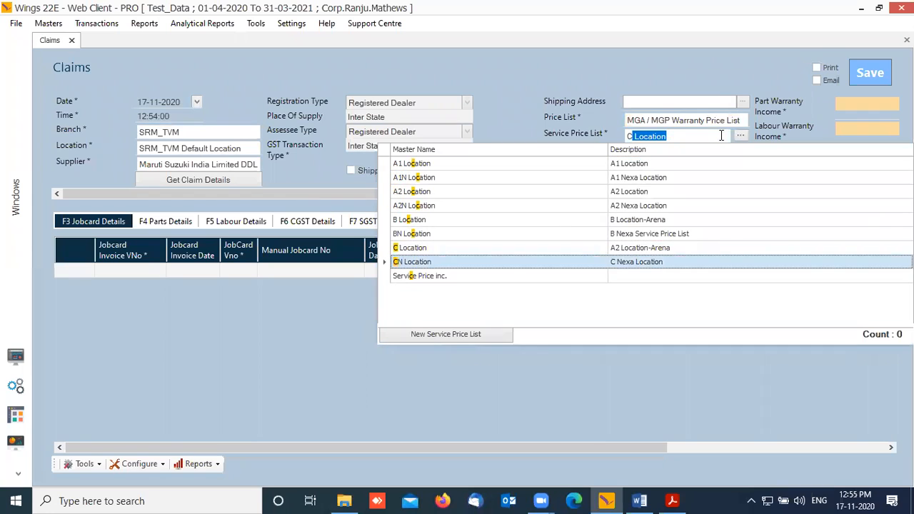
key(Up)
key(Return)
key(Return)
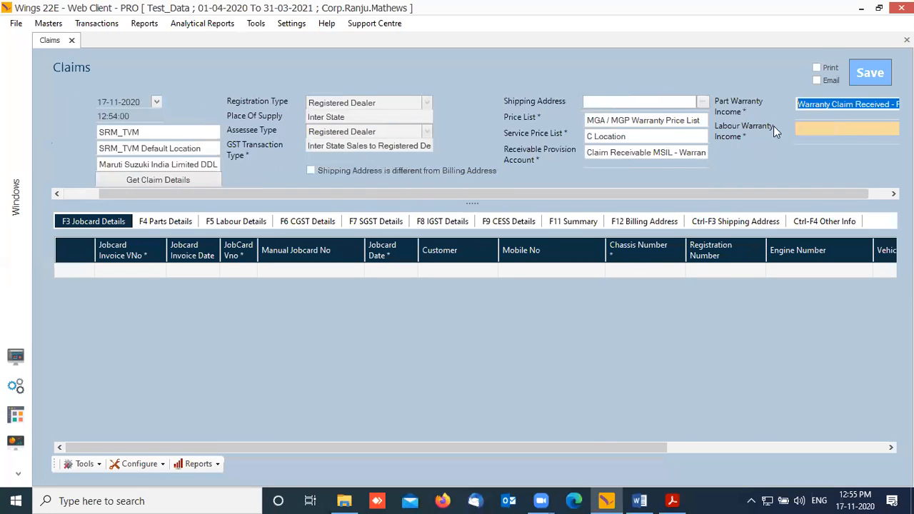
key(Return)
drag(315, 194, 151, 141)
click(100, 23)
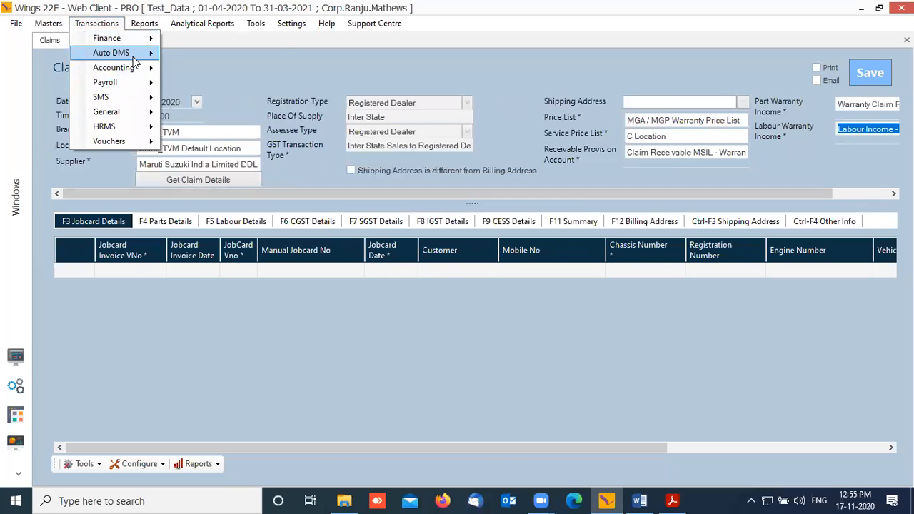
mouse_move(115, 53)
mouse_move(252, 106)
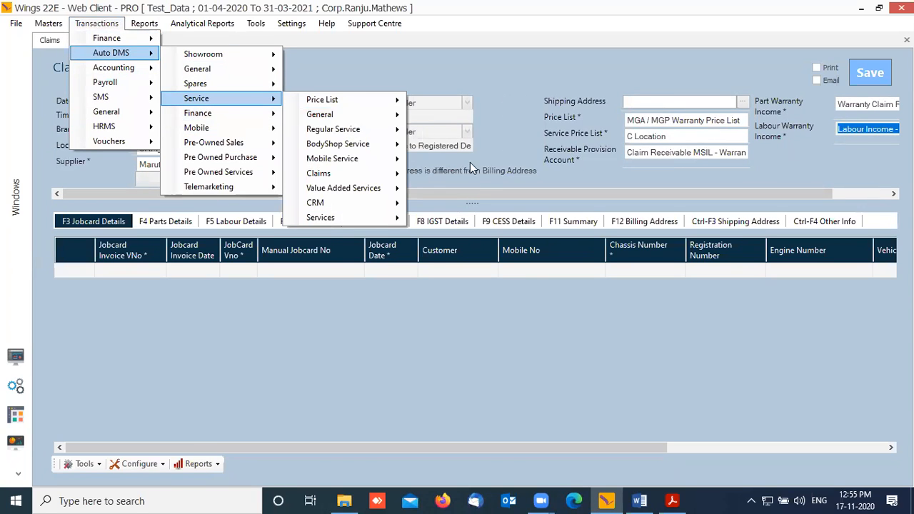
mouse_move(378, 173)
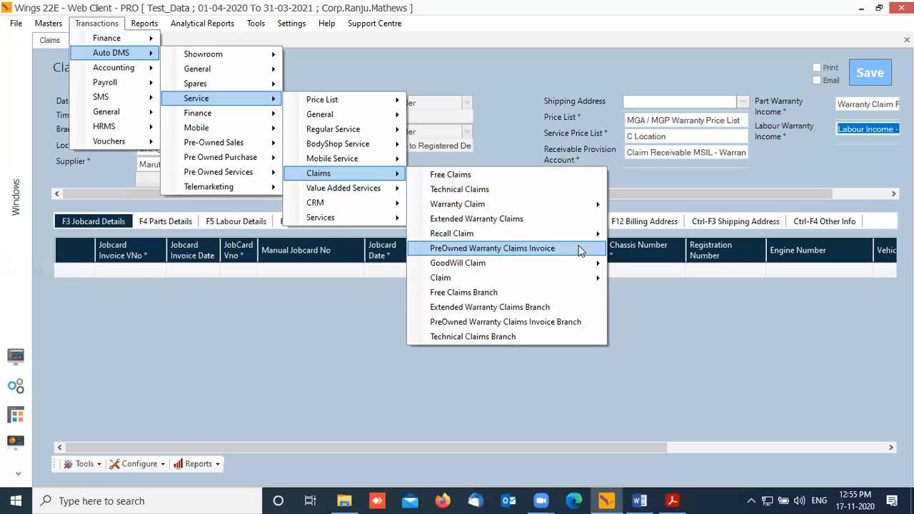
mouse_move(581, 282)
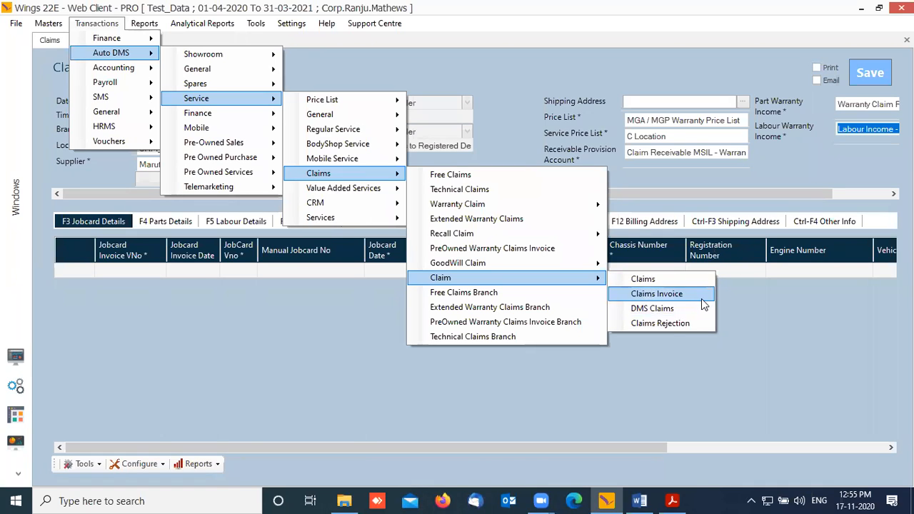
click(730, 176)
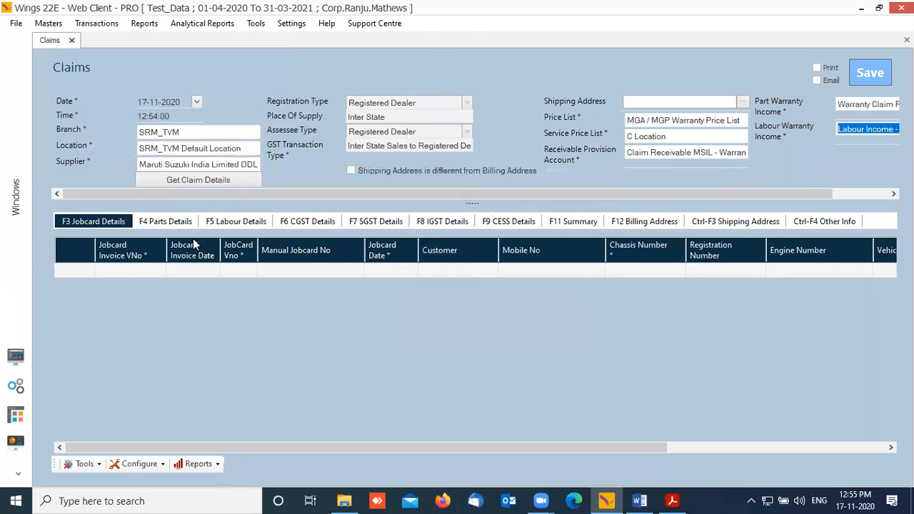
click(213, 177)
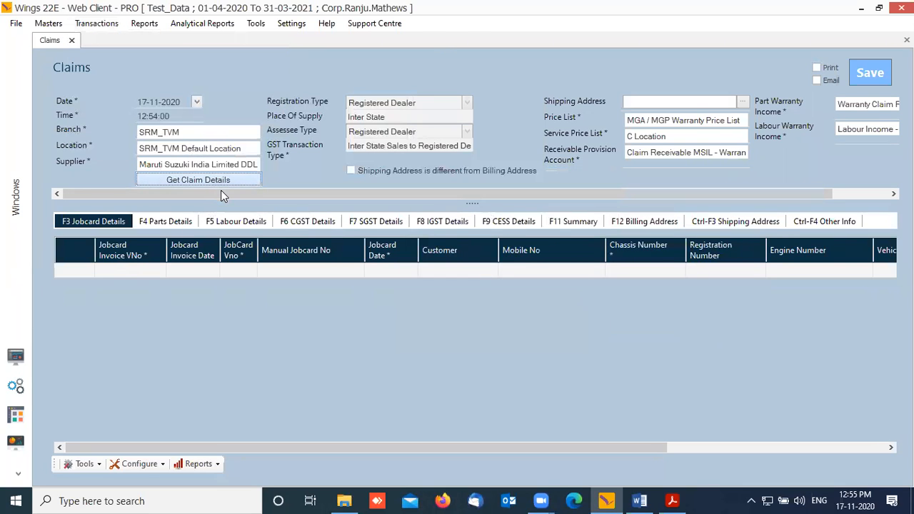
click(463, 263)
click(154, 102)
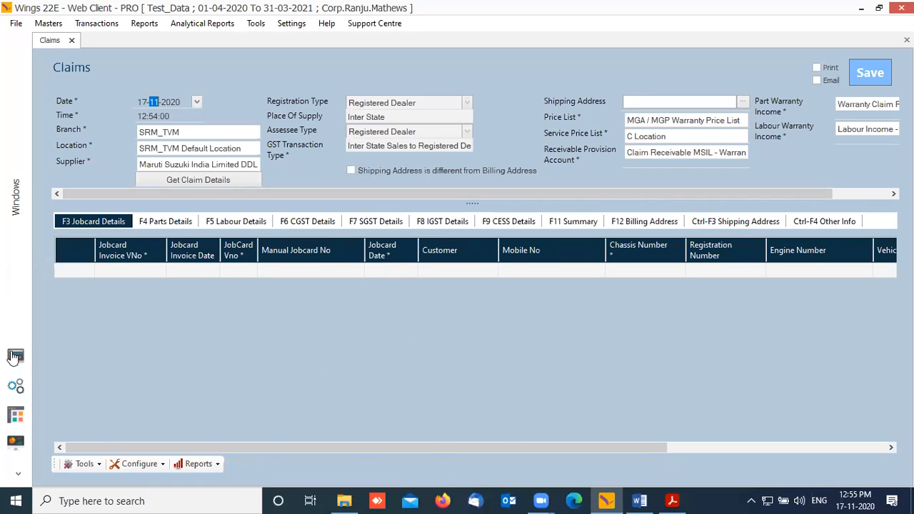
key(Escape)
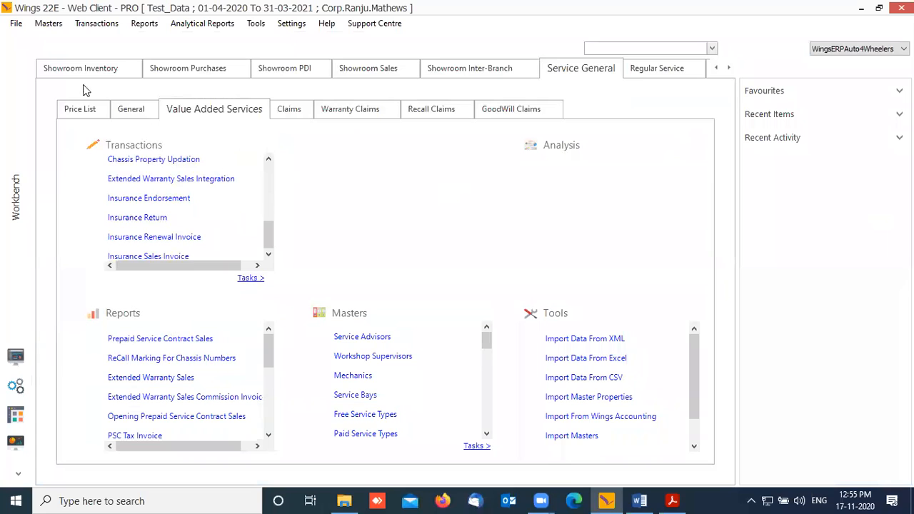
click(15, 418)
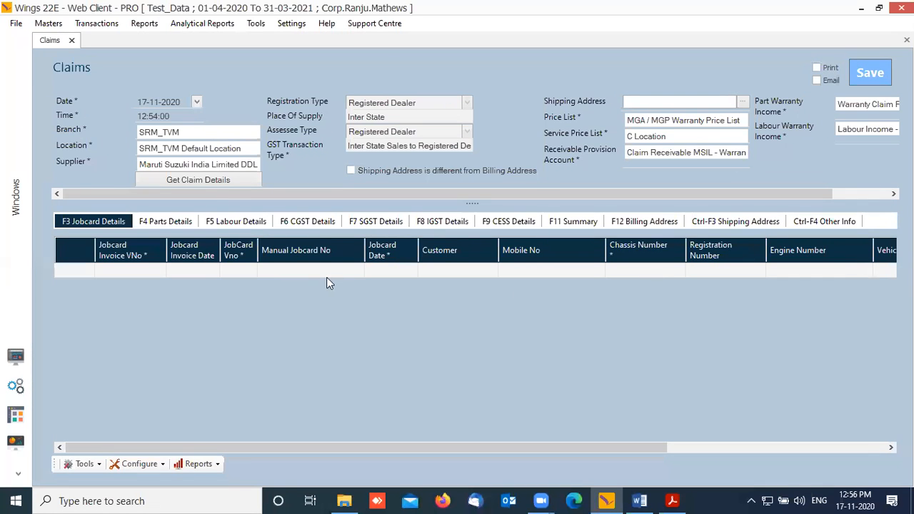
drag(240, 449, 301, 452)
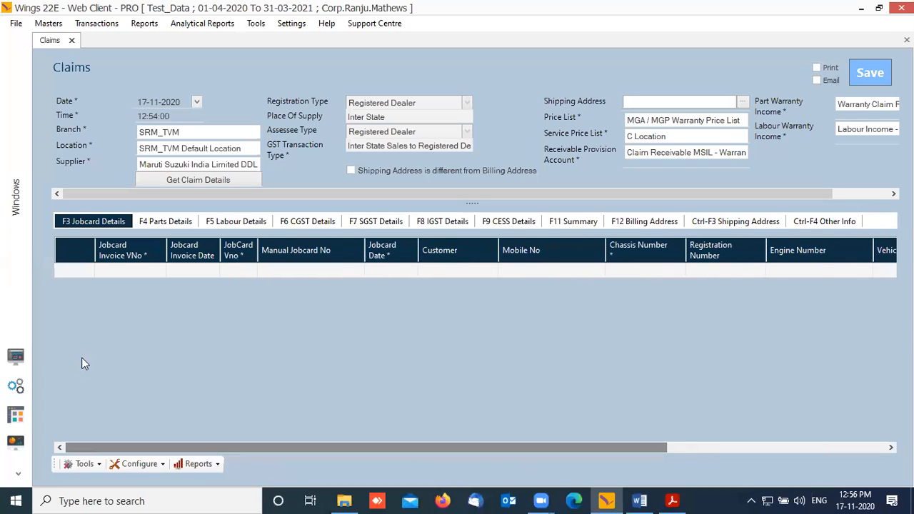
Step: From the workbench, open a new Claims Invoice via Transactions > Auto DMS > Service > Claims
click(15, 356)
click(96, 22)
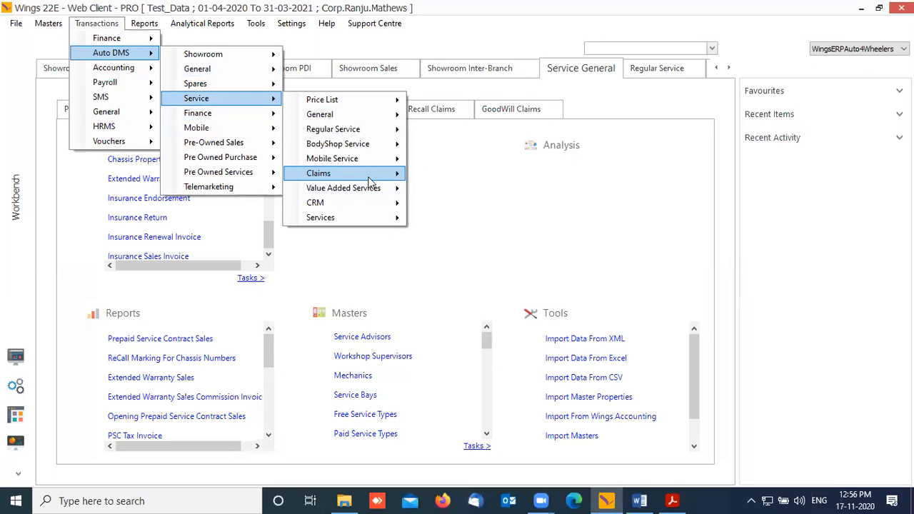
mouse_move(343, 174)
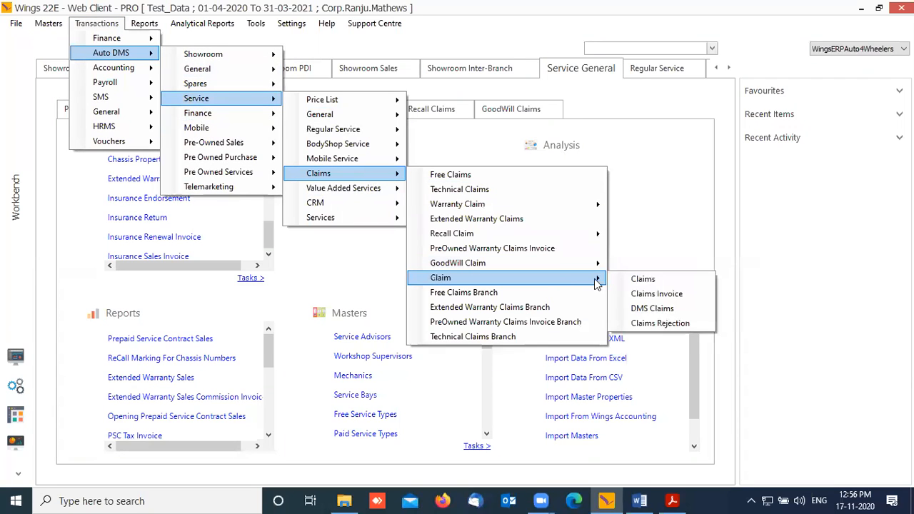
click(689, 299)
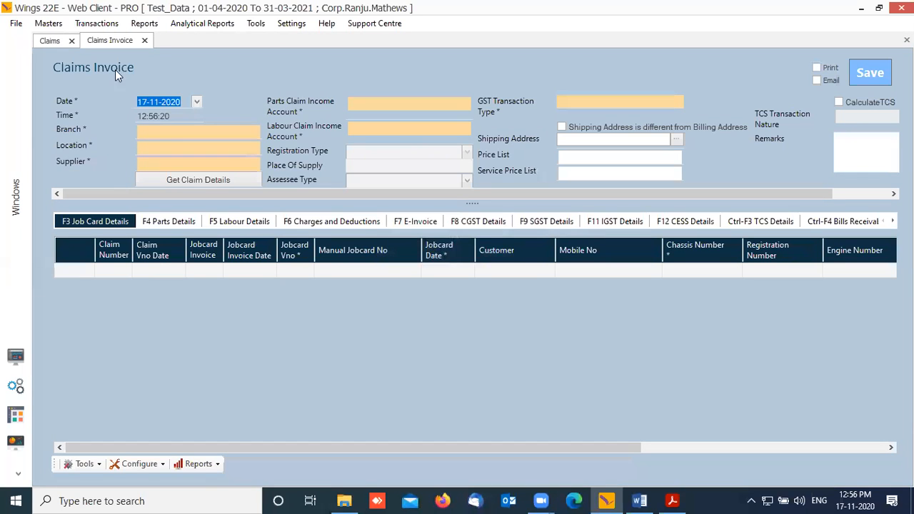
Step: From the Claims form, run Reports > Claims with a custom period of 01-11-2016 to 17-11-2020
click(57, 42)
click(217, 464)
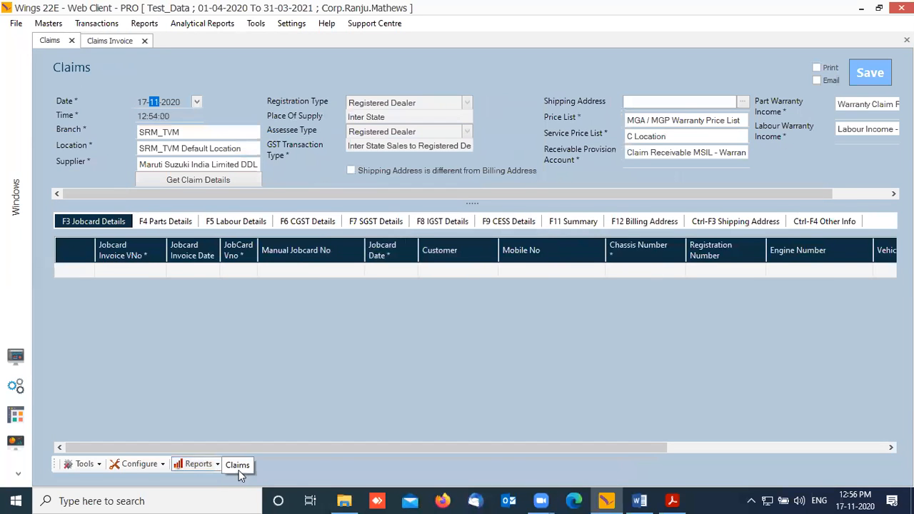
click(237, 468)
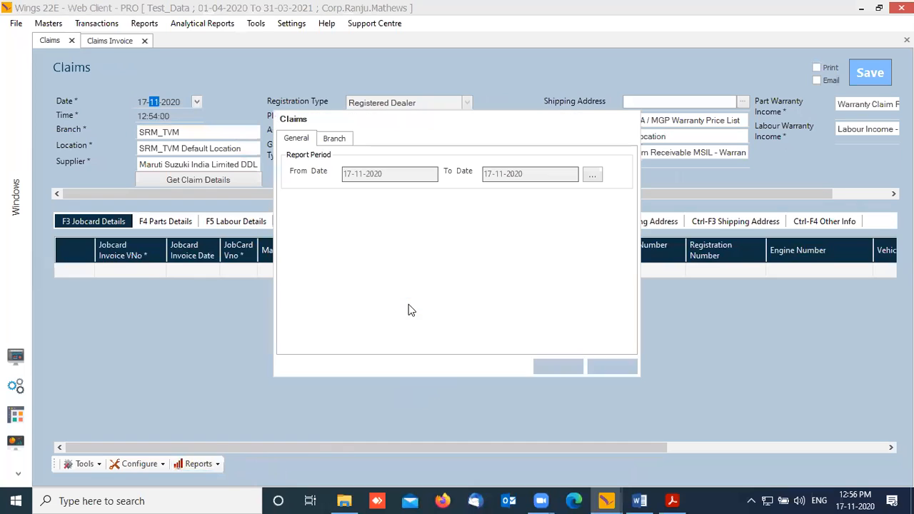
click(592, 175)
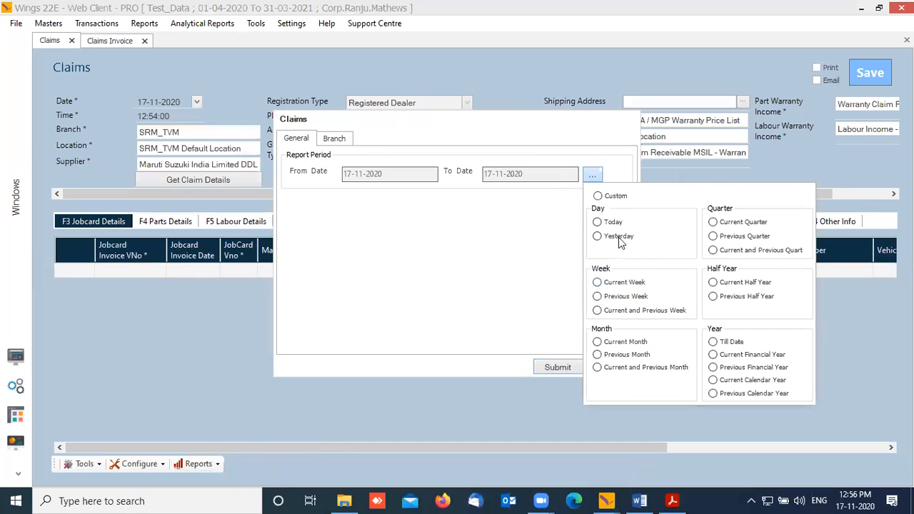
click(597, 196)
click(350, 175)
text(01)
key(Right)
key(Right)
key(Right)
key(Right)
key(Right)
key(Right)
key(Right)
key(BackSpace)
key(BackSpace)
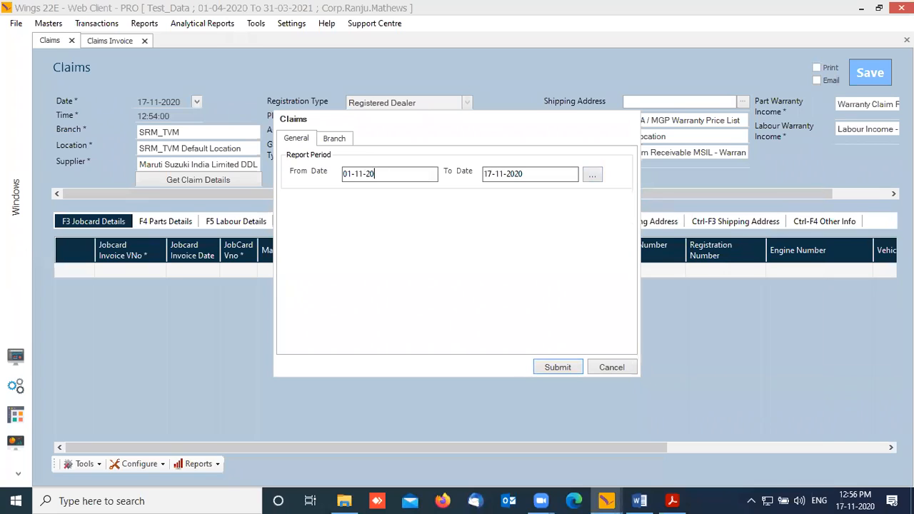
text(16)
key(Tab)
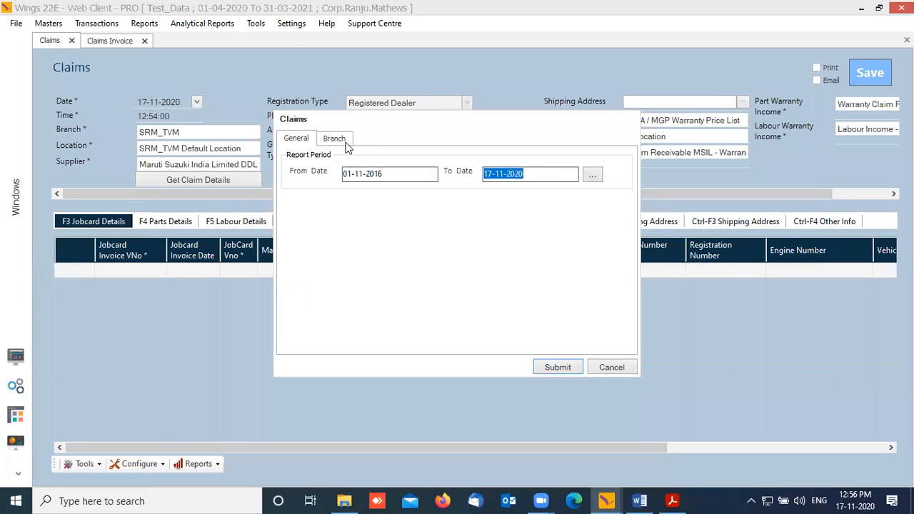
click(572, 371)
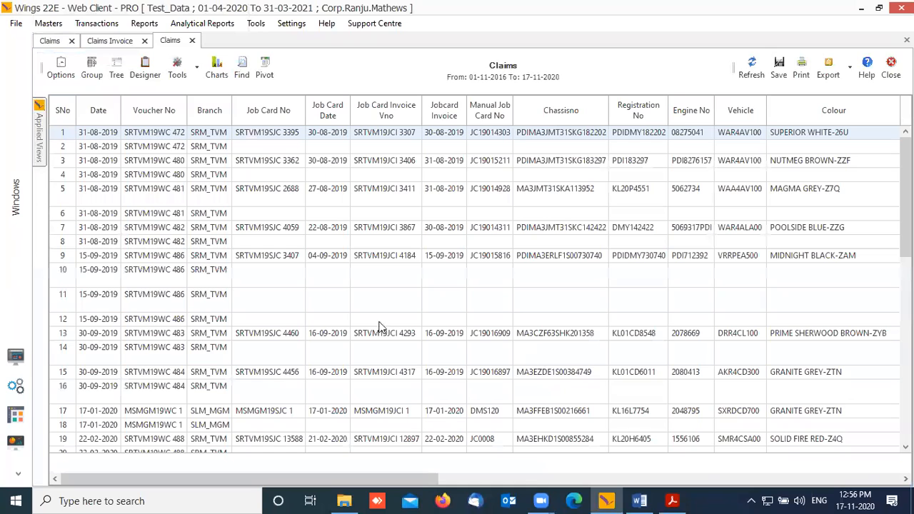
Step: Open the first claim, dated 31-08-2019, with View Transaction from the report
right_click(159, 137)
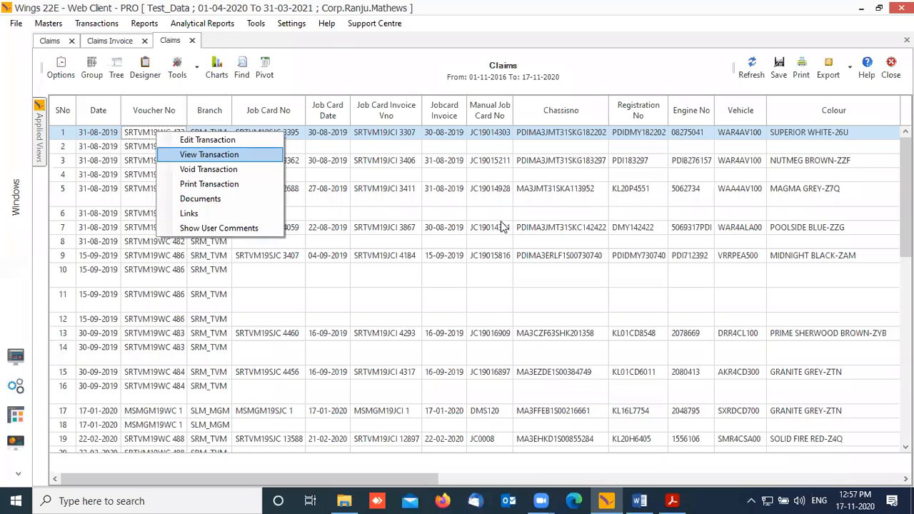
key(Return)
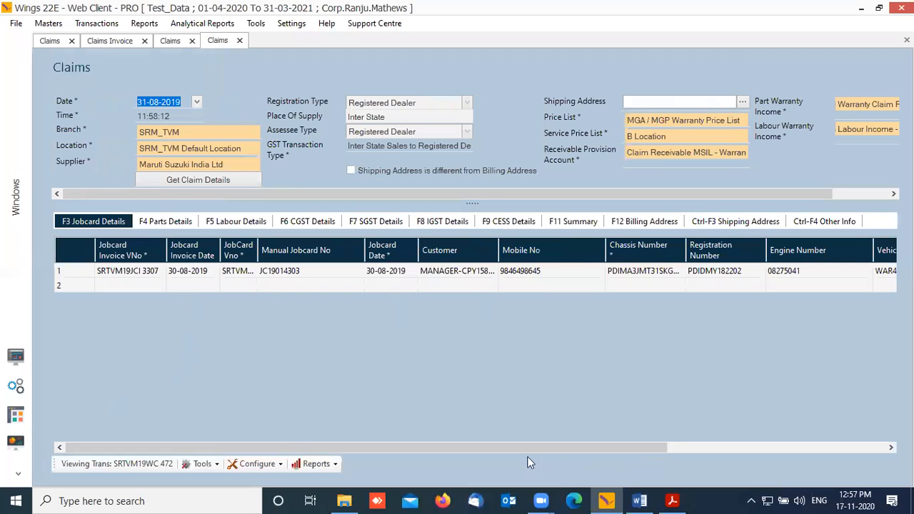
Step: Review the claim's parts, labour (1,194.16 net) and CGST details, then return to the workbench
drag(505, 454, 754, 441)
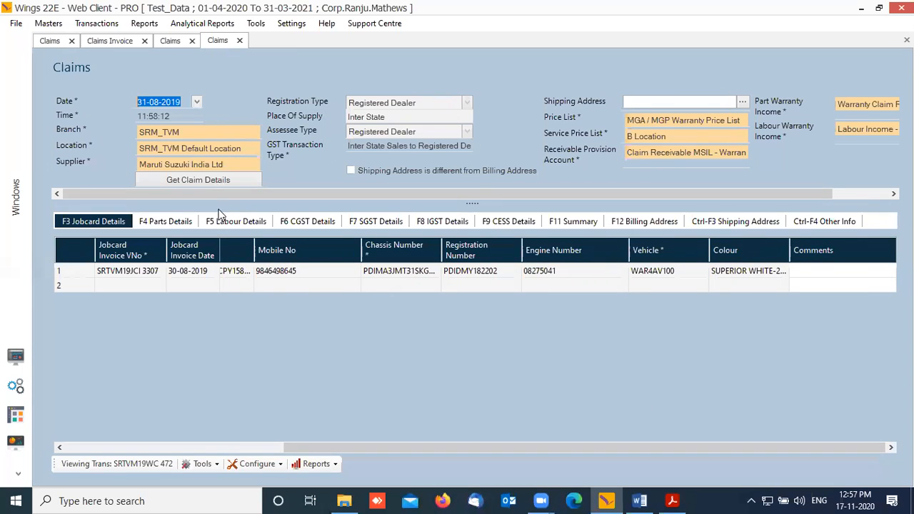
drag(242, 199, 350, 207)
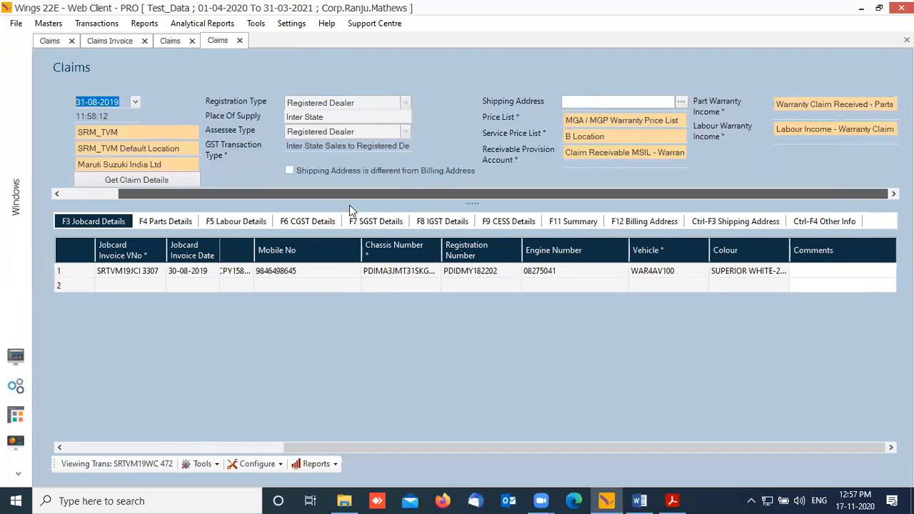
click(167, 225)
click(225, 225)
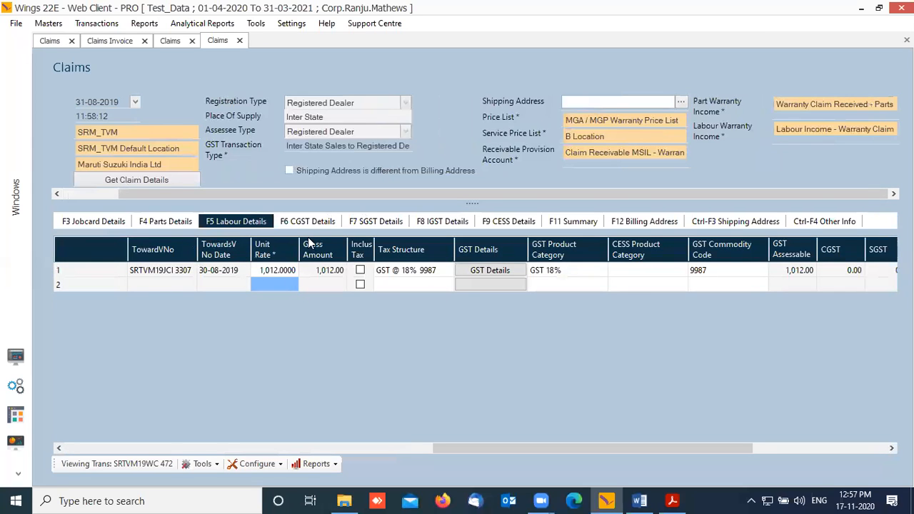
click(185, 226)
click(253, 227)
click(325, 223)
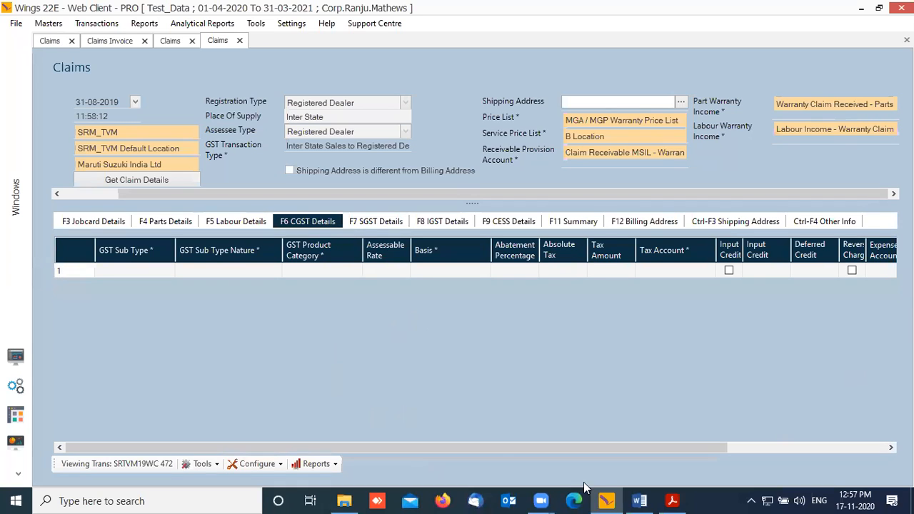
click(246, 222)
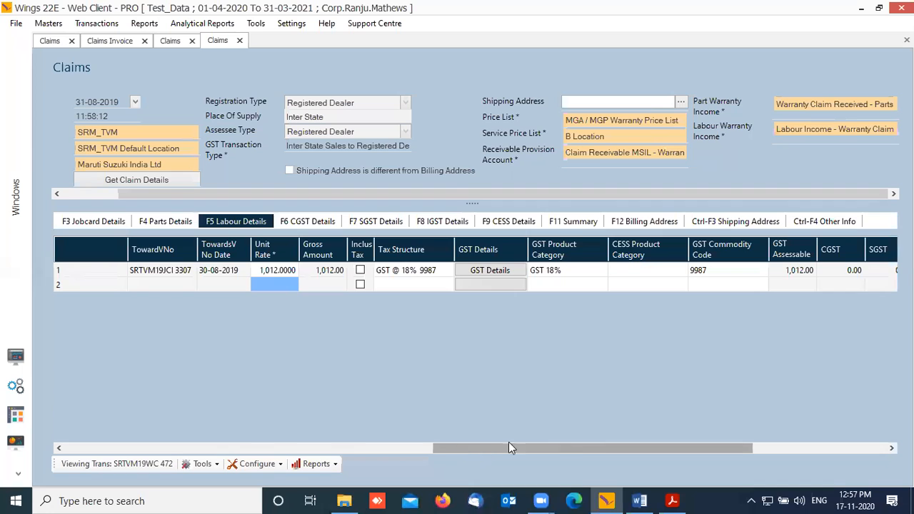
drag(594, 448, 773, 425)
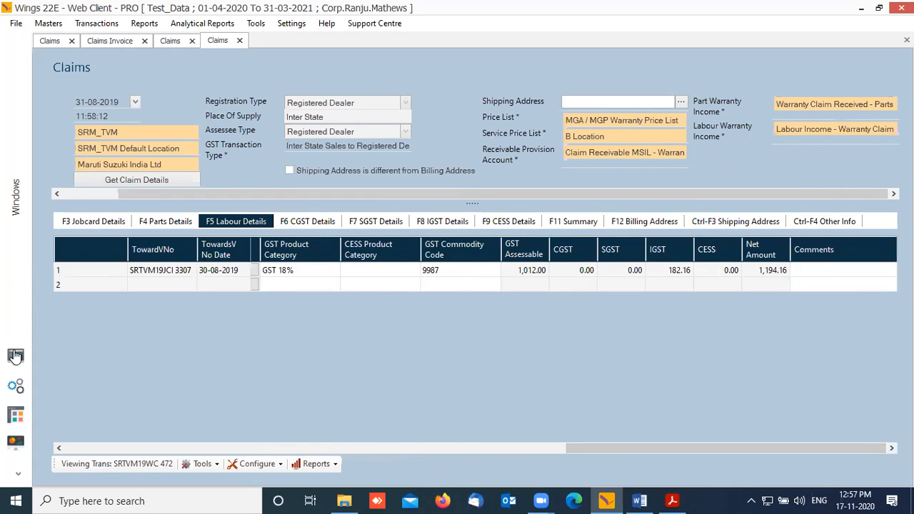
click(18, 355)
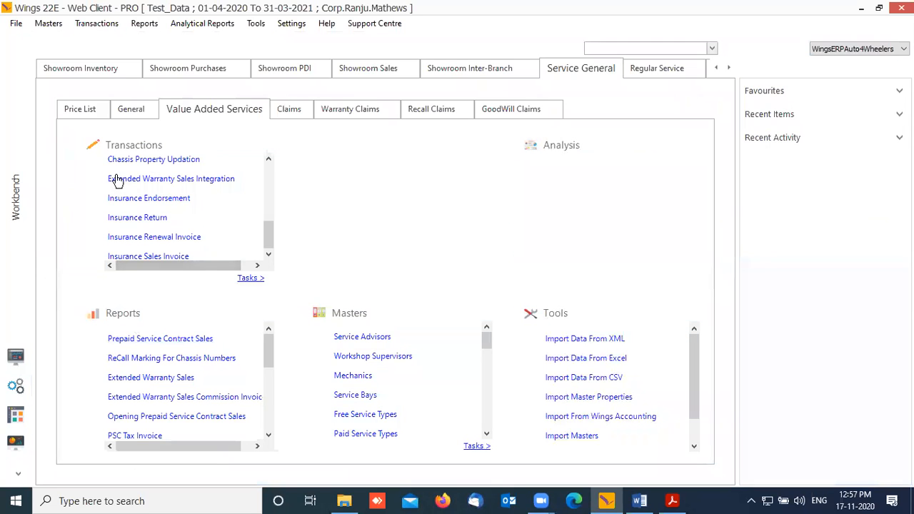
Step: Switch through the open Claims windows to the Claims Invoice form
click(16, 416)
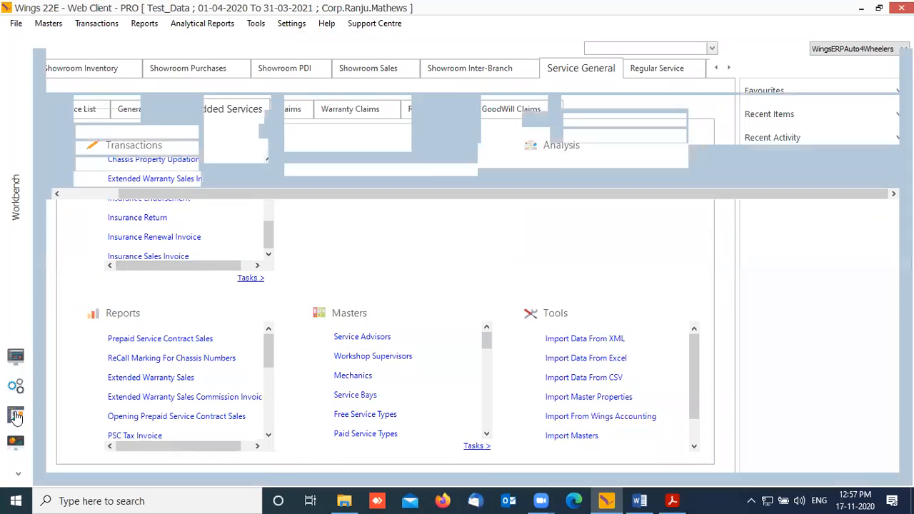
click(172, 41)
click(125, 41)
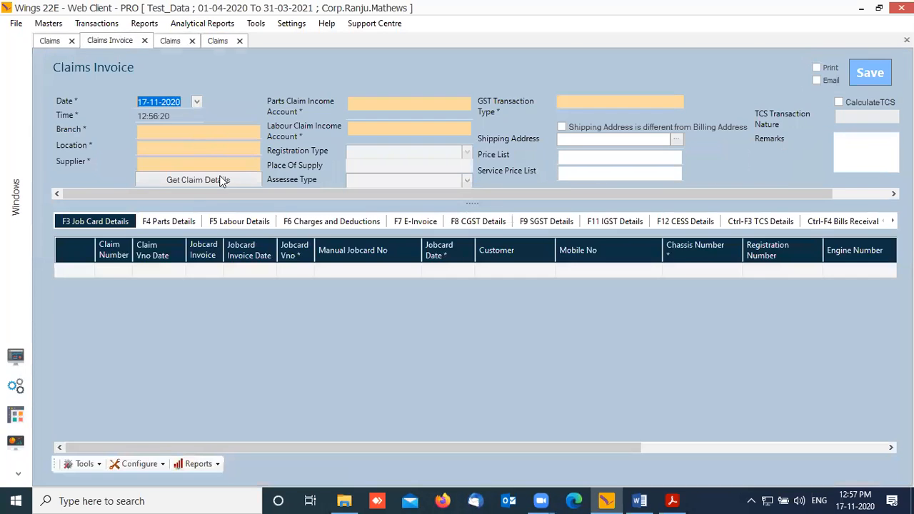
Step: Run Reports > Claim Invoice for a custom period of 01-11-2016 to 17-11-2020
click(217, 464)
click(250, 467)
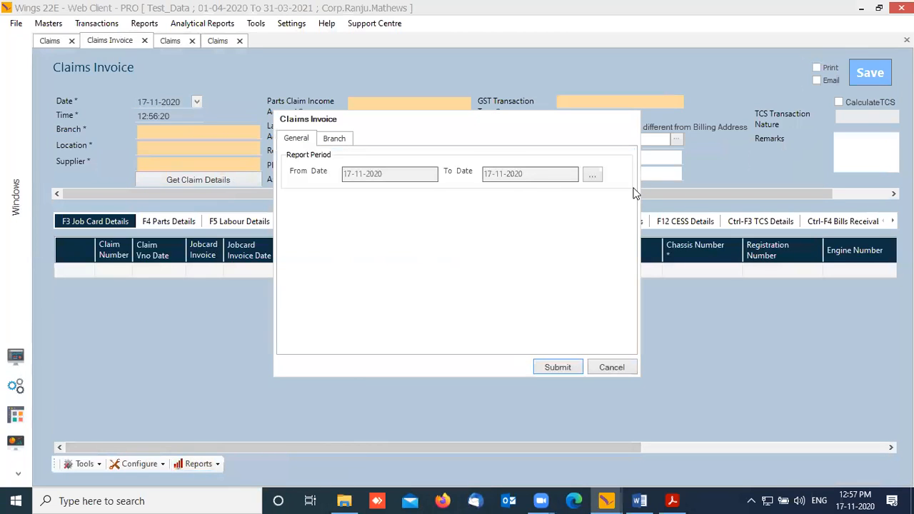
click(593, 174)
click(598, 196)
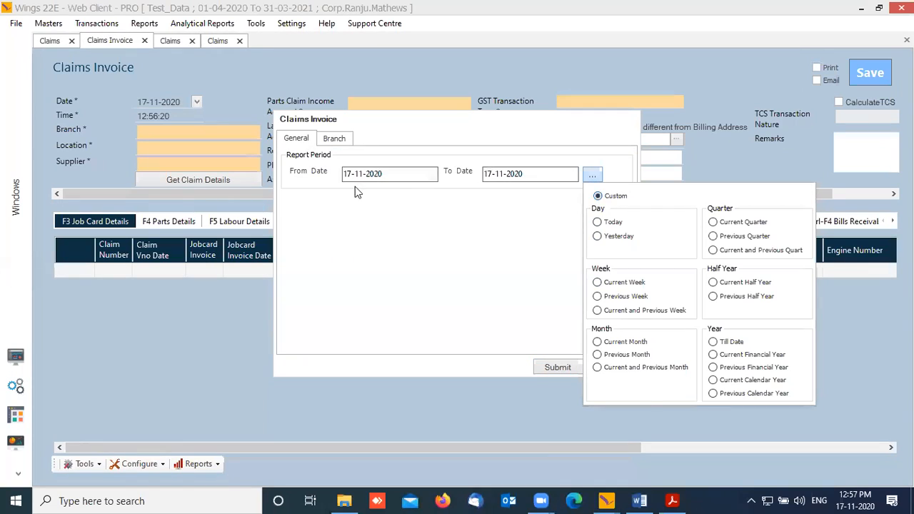
click(353, 176)
text(01)
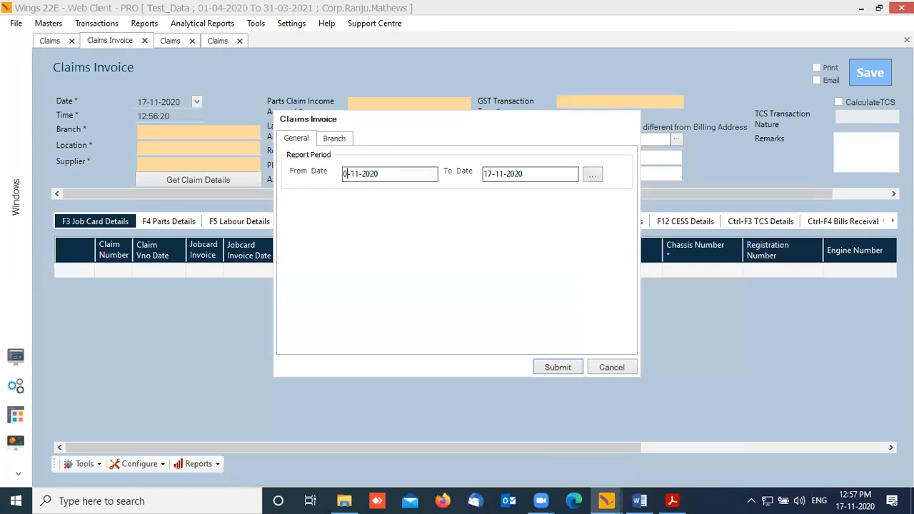
key(Tab)
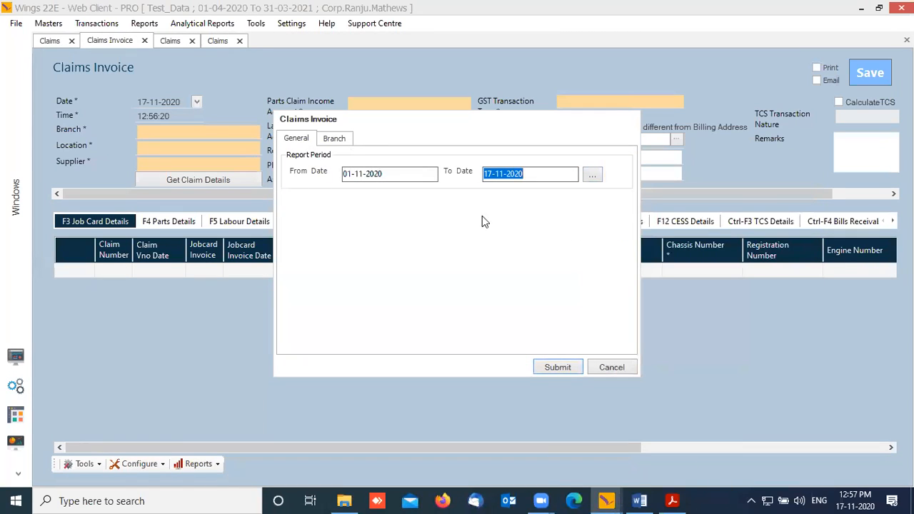
click(400, 176)
key(BackSpace)
key(BackSpace)
text(1)
text(9)
key(Tab)
key(Tab)
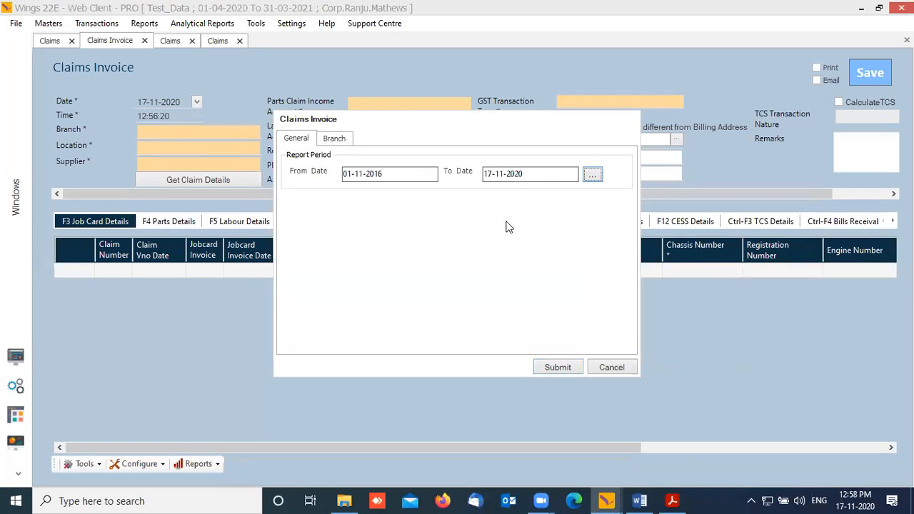
click(568, 373)
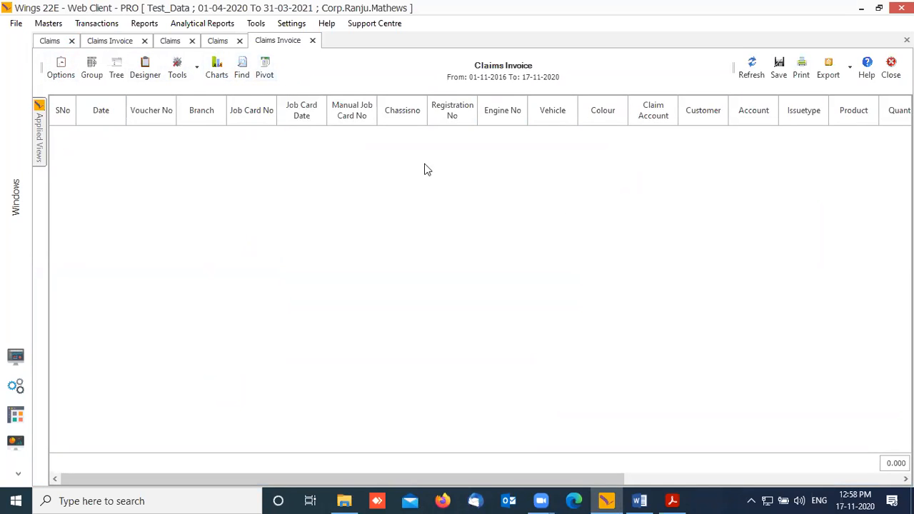
Step: Go via the first Claims tab back to the workbench and scroll down its Tools list
click(59, 42)
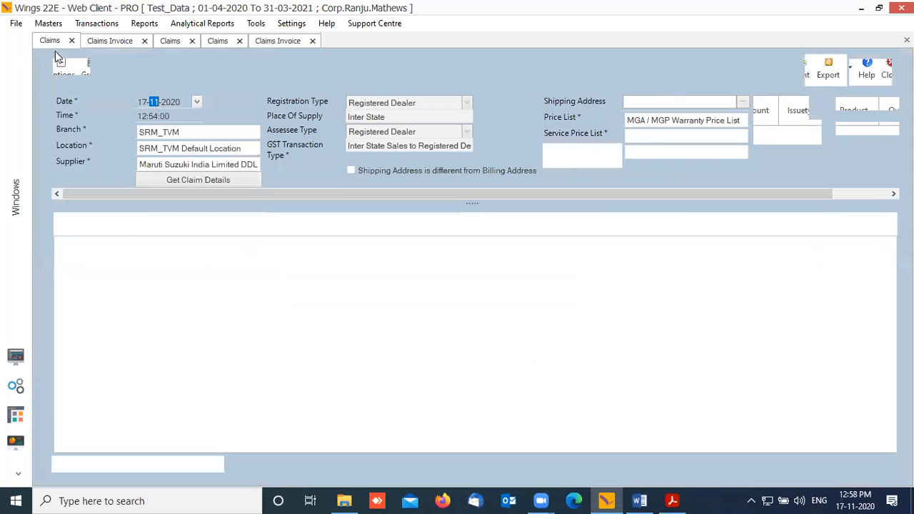
click(15, 357)
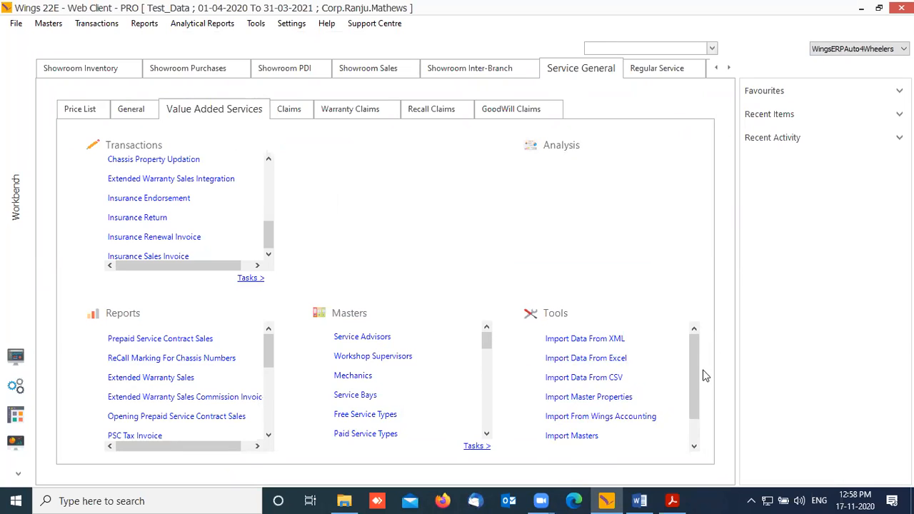
scroll(693, 375, down, 2)
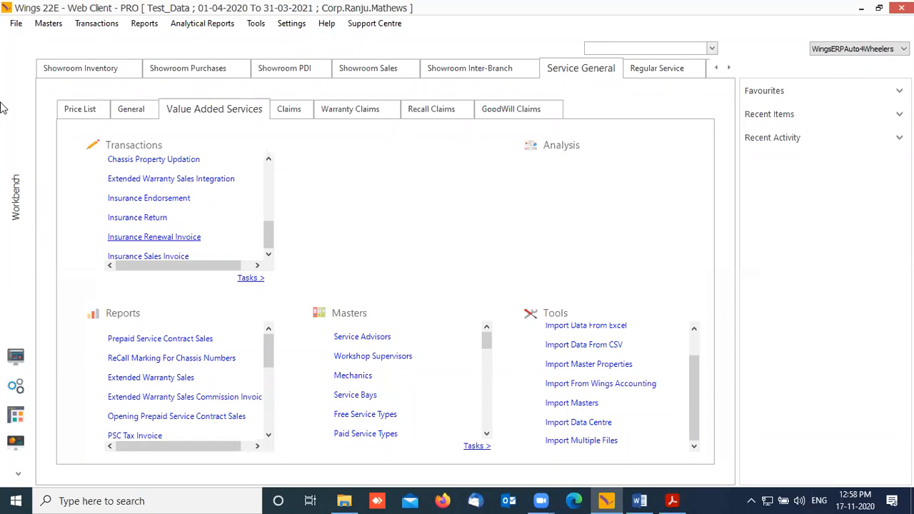
Step: Start a new Service Jobcard form from Regular Service > Jobcard, dated 17-11-2020
click(105, 28)
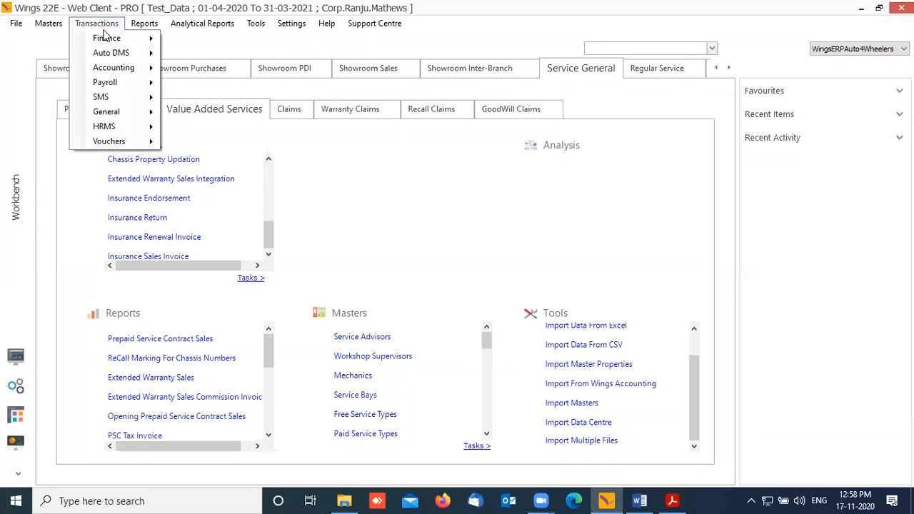
click(418, 246)
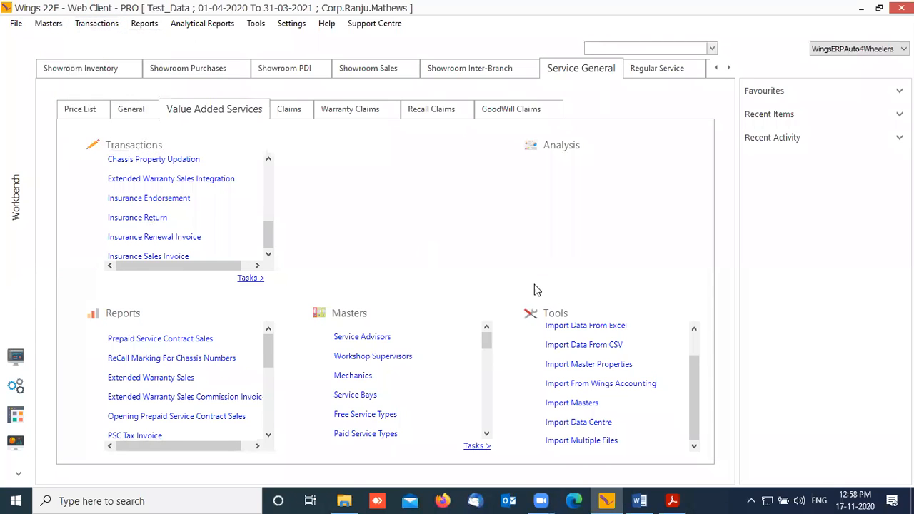
click(650, 70)
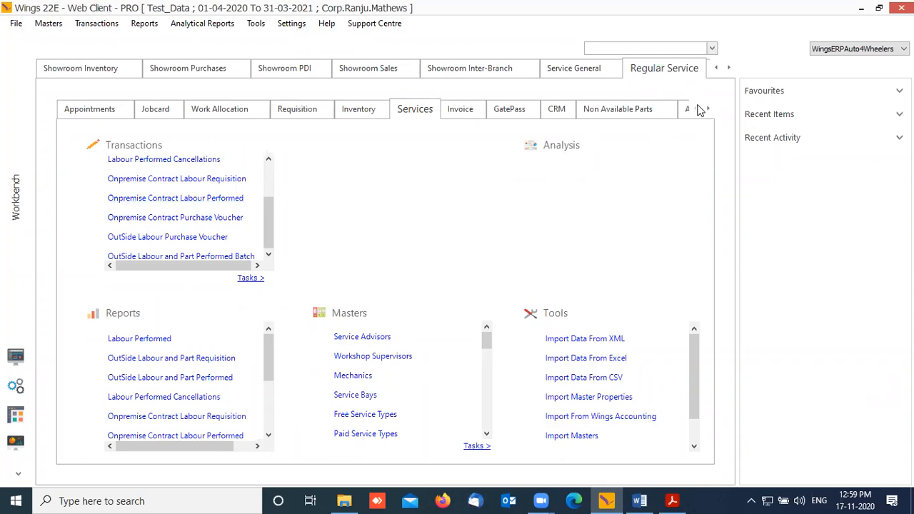
click(163, 110)
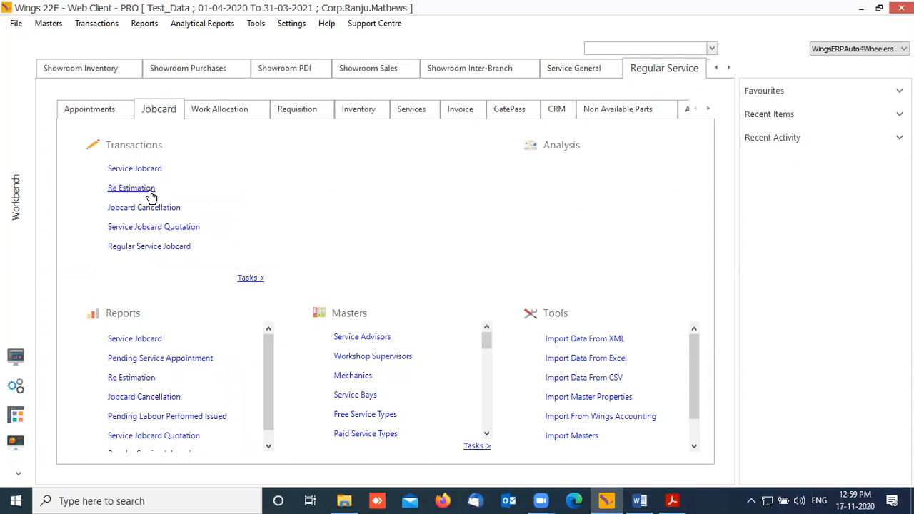
click(153, 172)
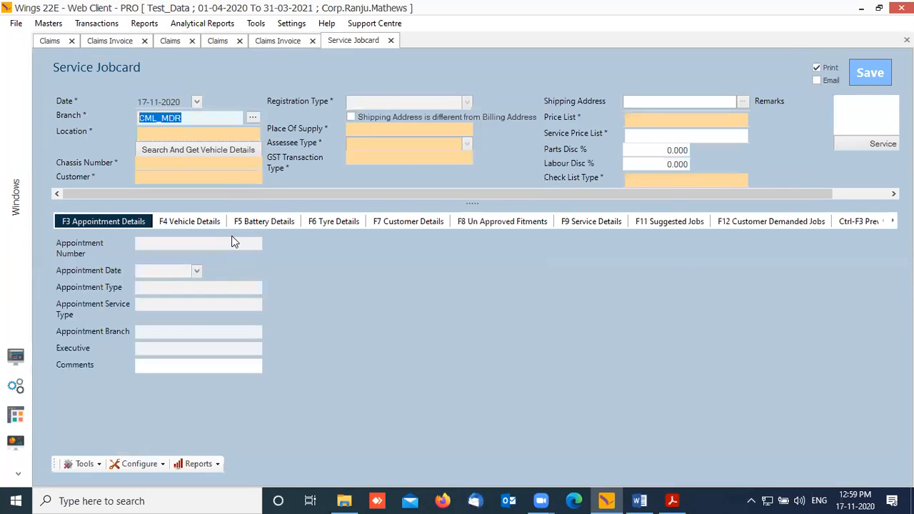
text(TVM)
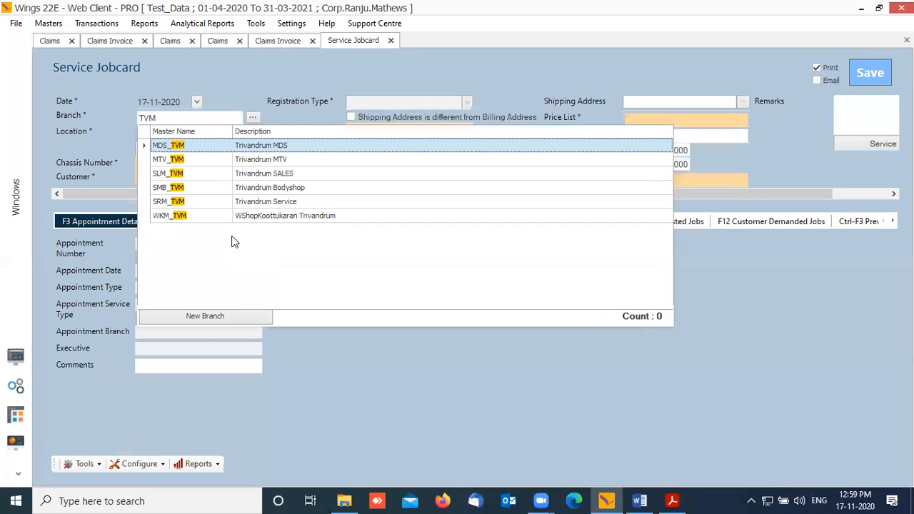
click(191, 201)
key(Tab)
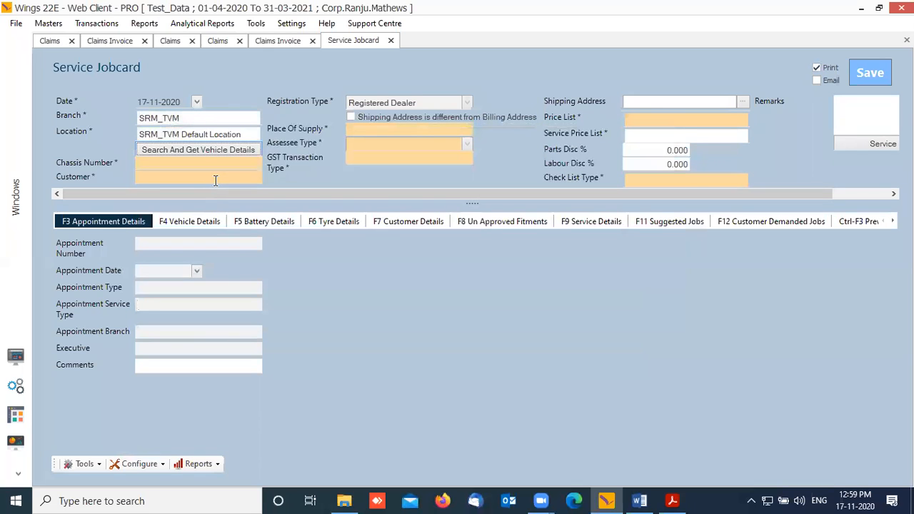
key(Return)
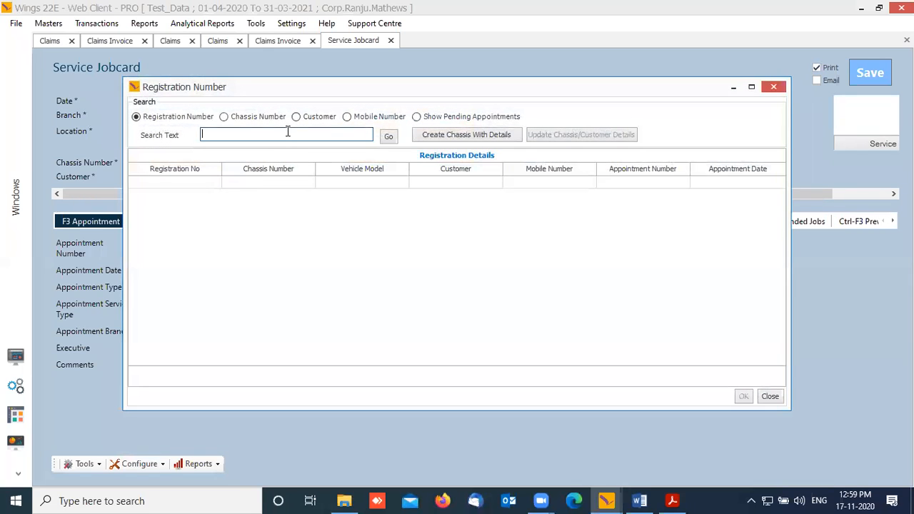
text(9771)
key(Tab)
key(Return)
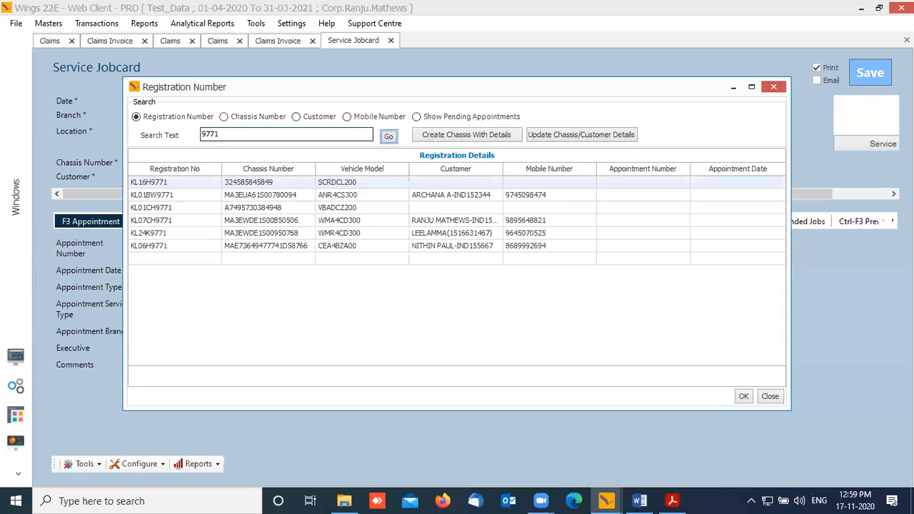
click(164, 246)
click(740, 398)
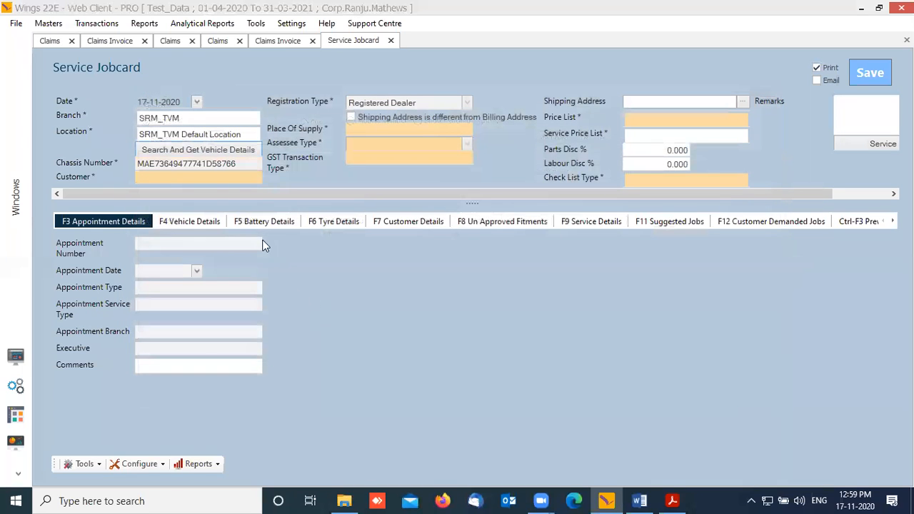
click(463, 260)
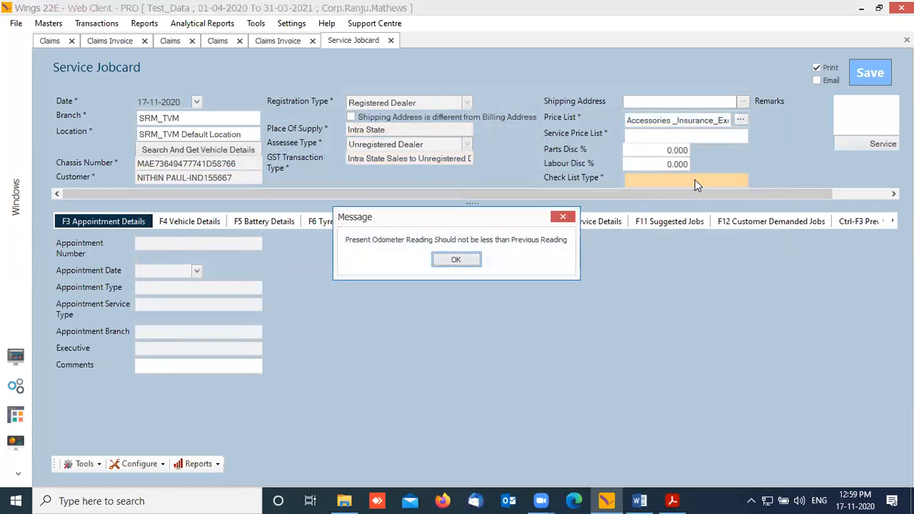
click(463, 263)
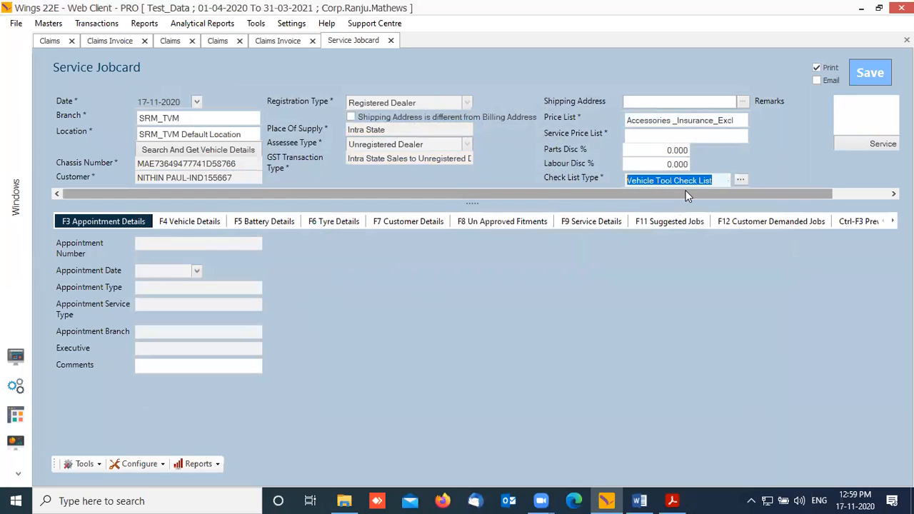
key(Tab)
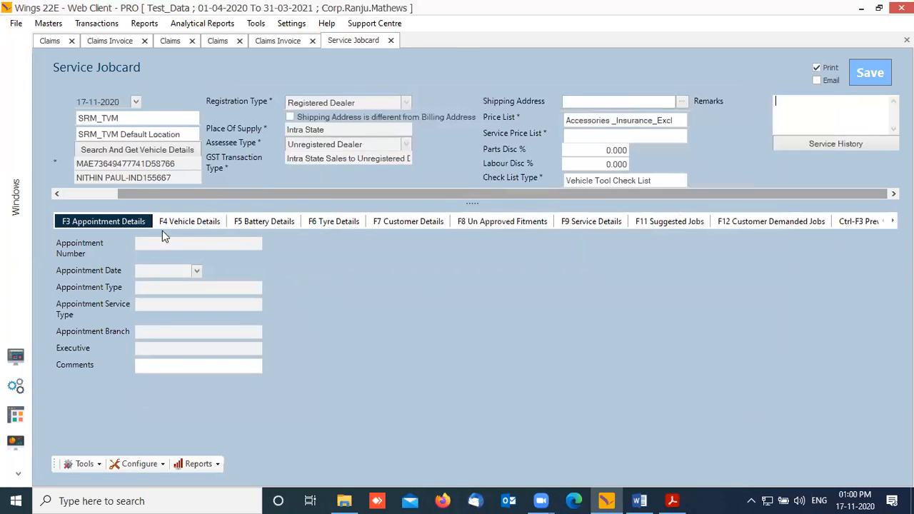
Step: Review the vehicle, battery, tyre and customer details, then go to F9 Service Details
click(197, 222)
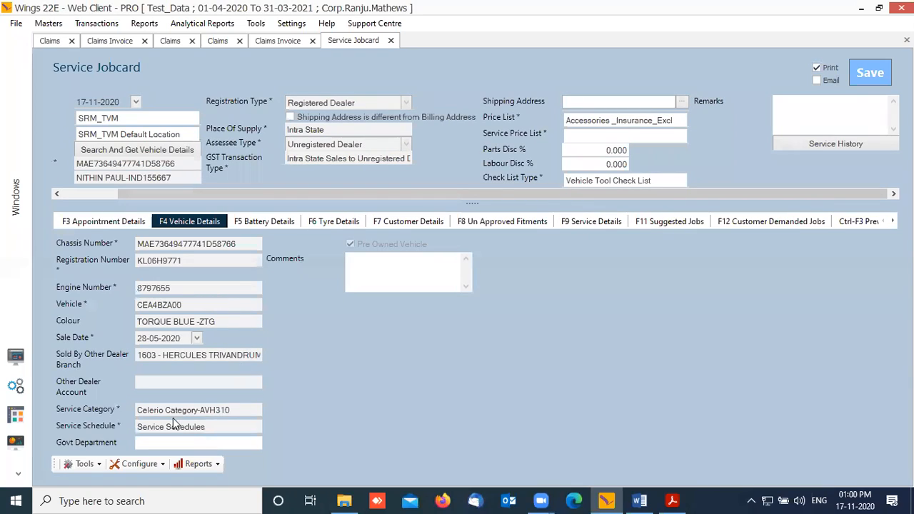
click(122, 223)
click(201, 224)
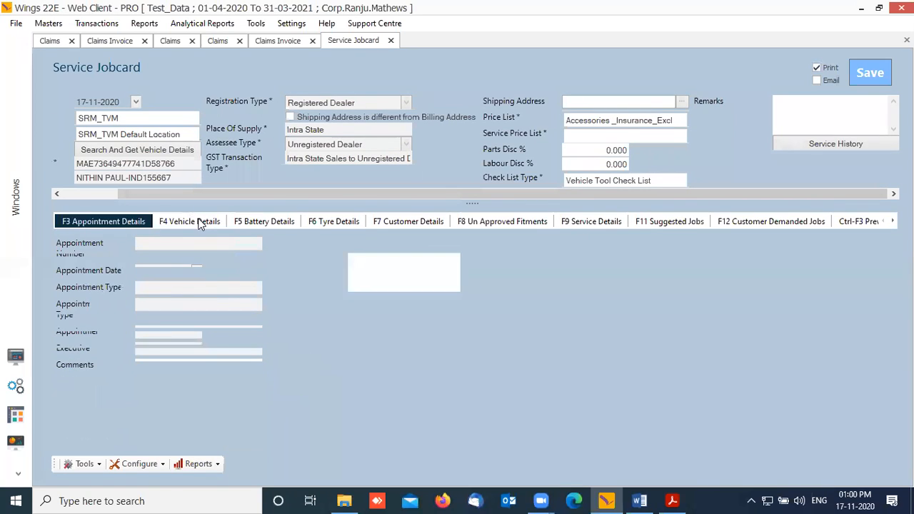
click(268, 222)
click(350, 221)
click(276, 222)
click(194, 223)
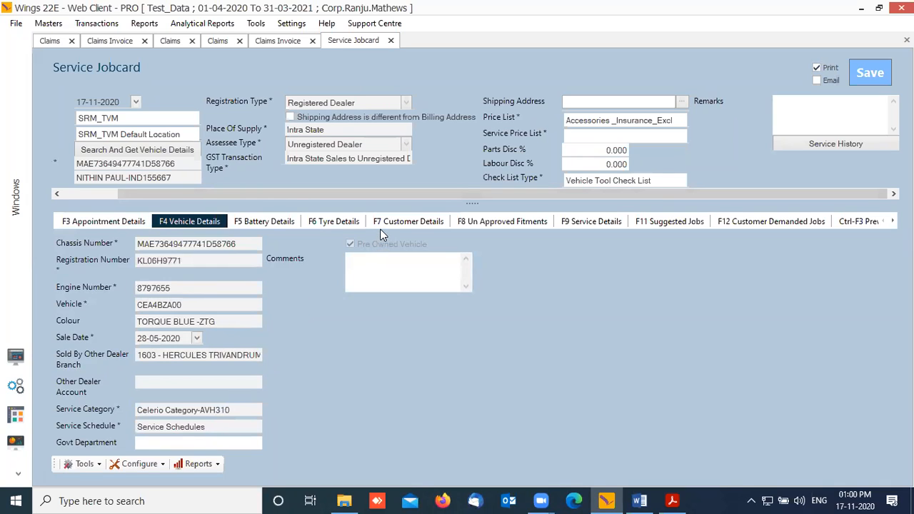
click(341, 223)
click(408, 223)
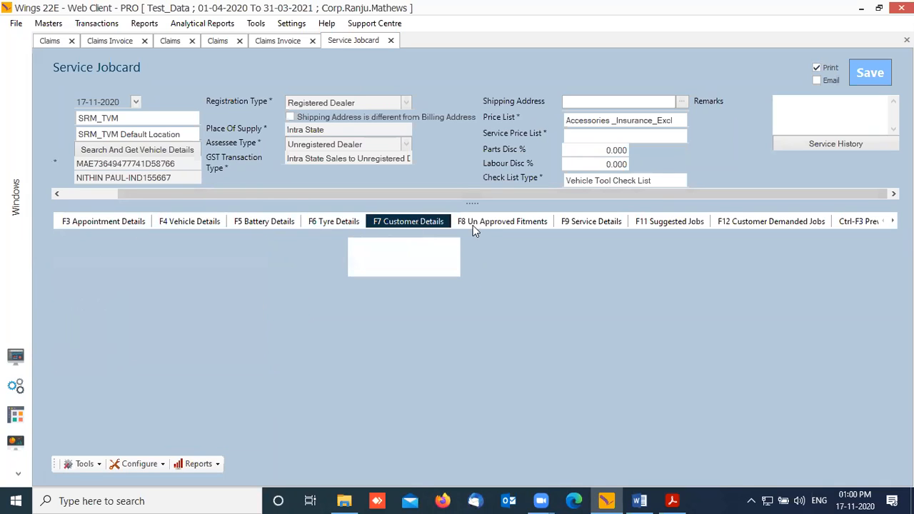
click(493, 222)
click(417, 223)
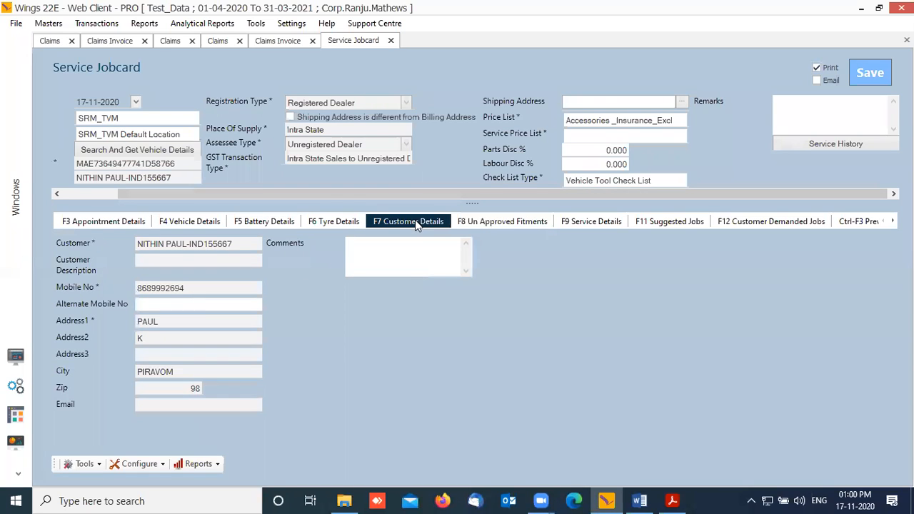
click(590, 222)
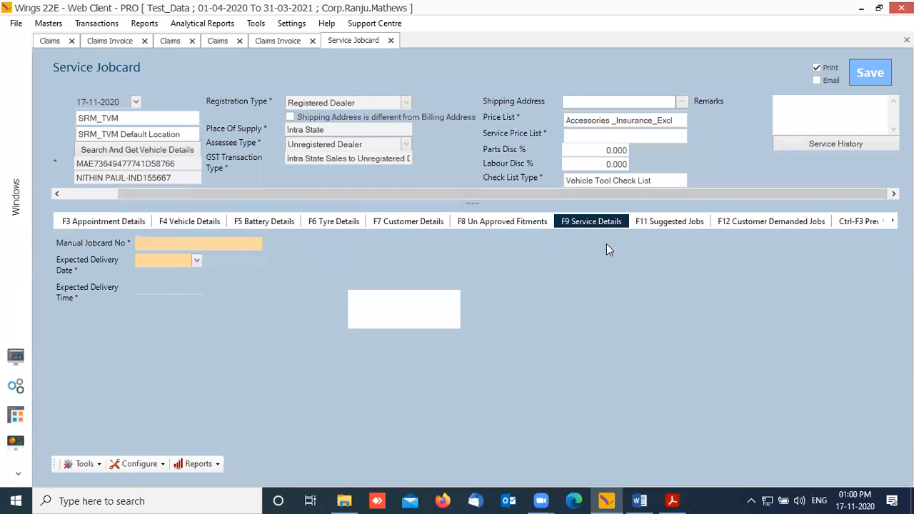
Step: Enter an odometer reading of 1000
click(405, 243)
text(1)
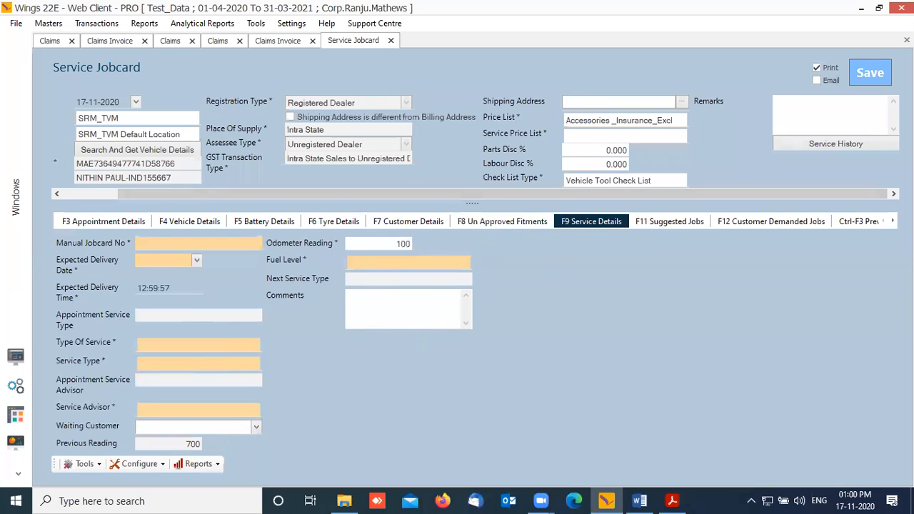
text(00)
key(Tab)
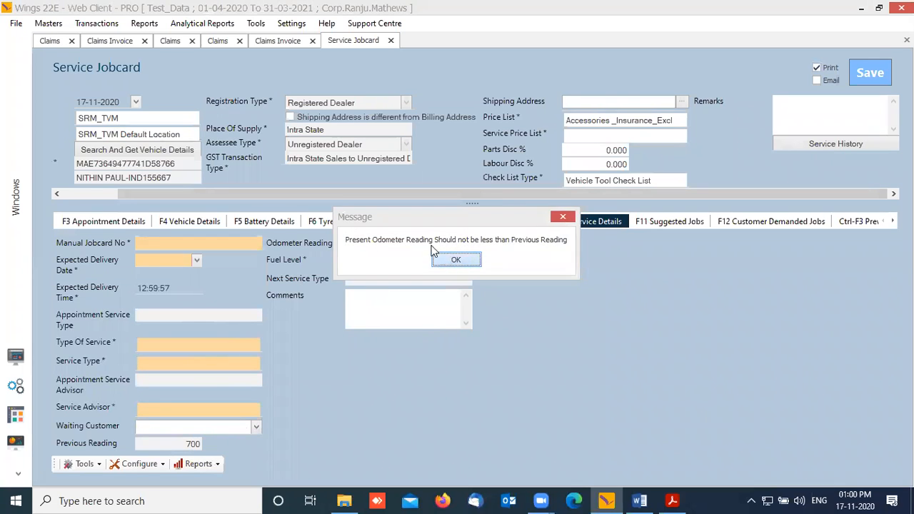
key(Return)
click(402, 243)
text(1000)
key(Tab)
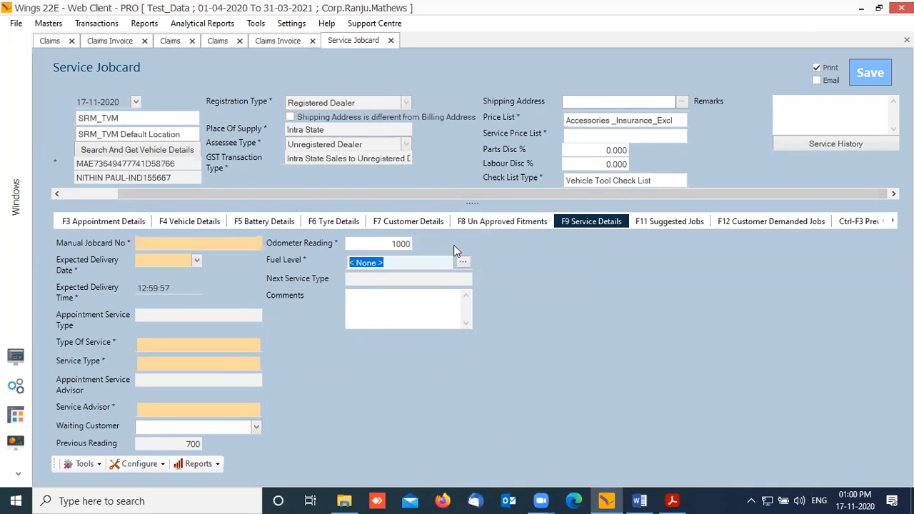
Step: Set manual jobcard JC200038, delivery time 19:00, type Free and 2nd FREE SERVICE
click(186, 241)
text(JC)
text(19)
key(BackSpace)
key(BackSpace)
key(BackSpace)
text(200038)
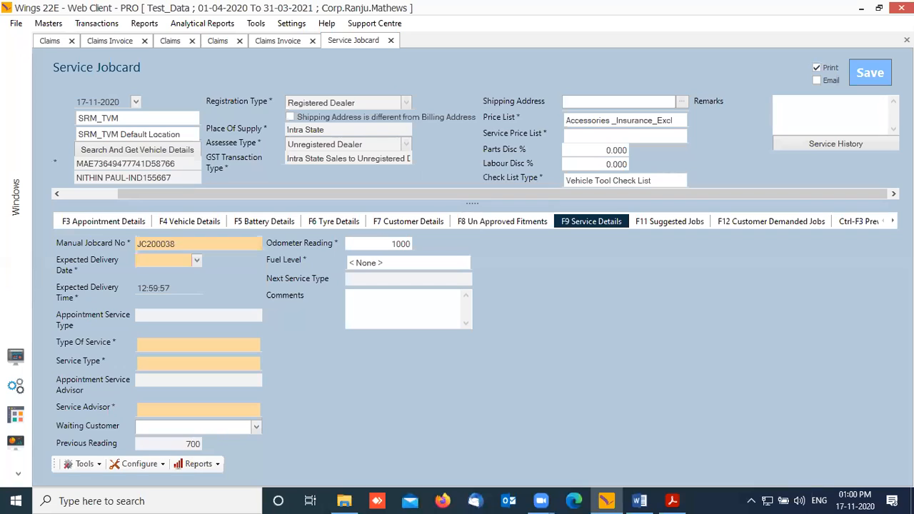
key(Up)
key(Tab)
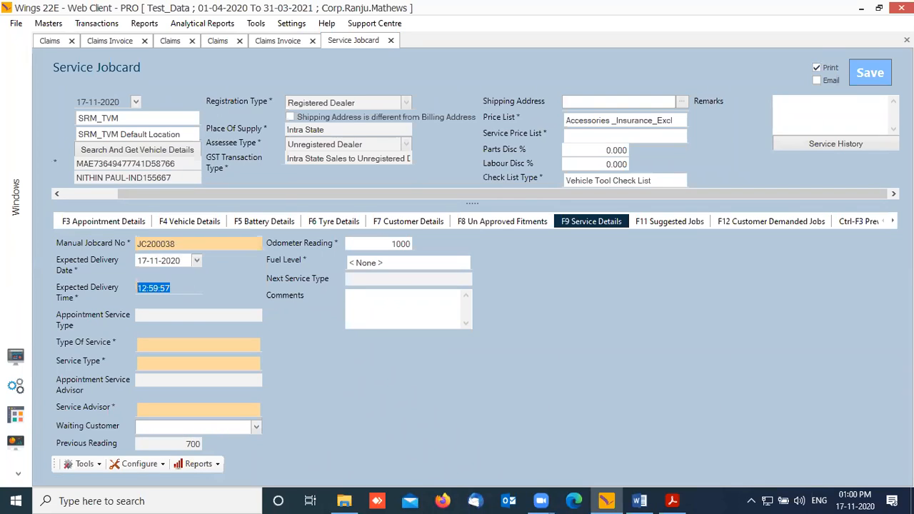
text(19)
key(Tab)
key(Up)
key(Tab)
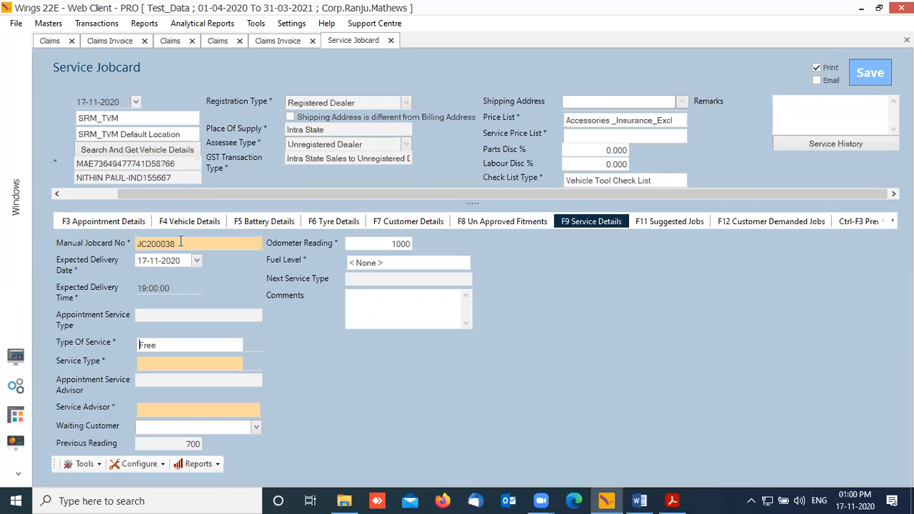
key(Down)
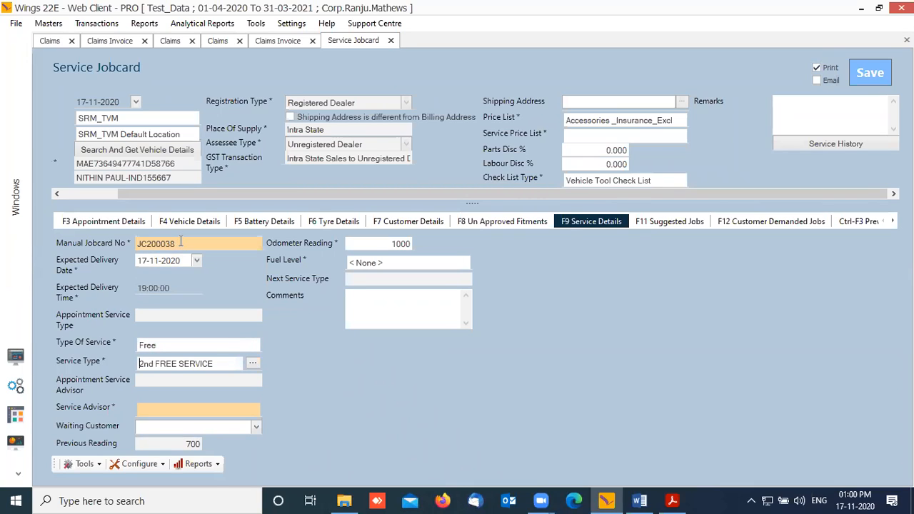
key(Tab)
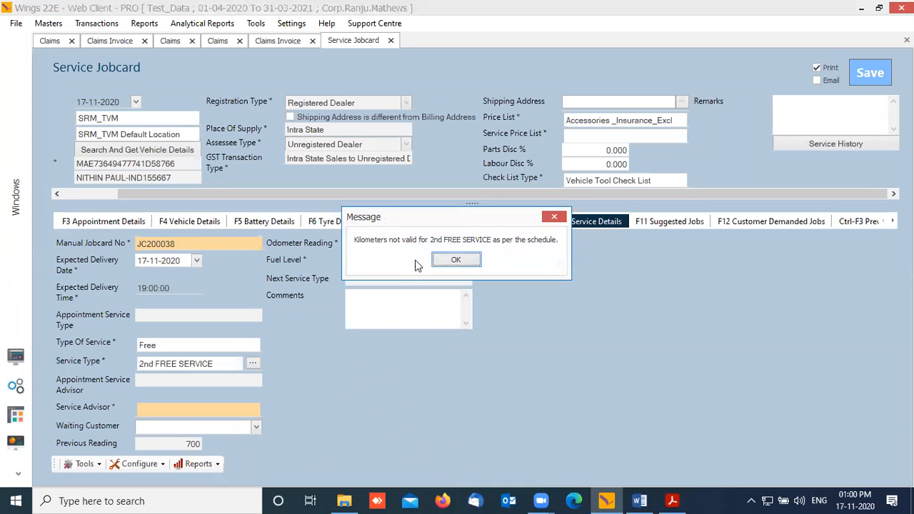
click(456, 260)
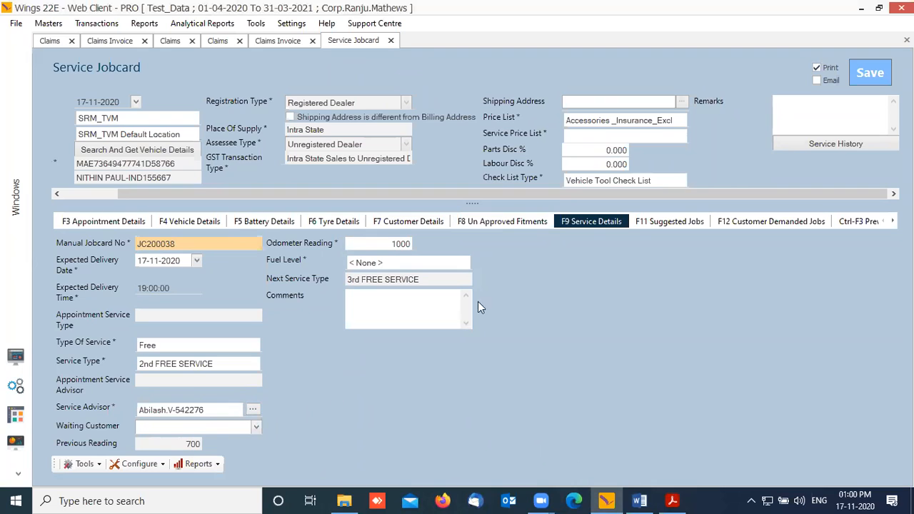
Step: Look through the jobs, labour, parts and insurance tabs, then open the 8 step check list
click(673, 222)
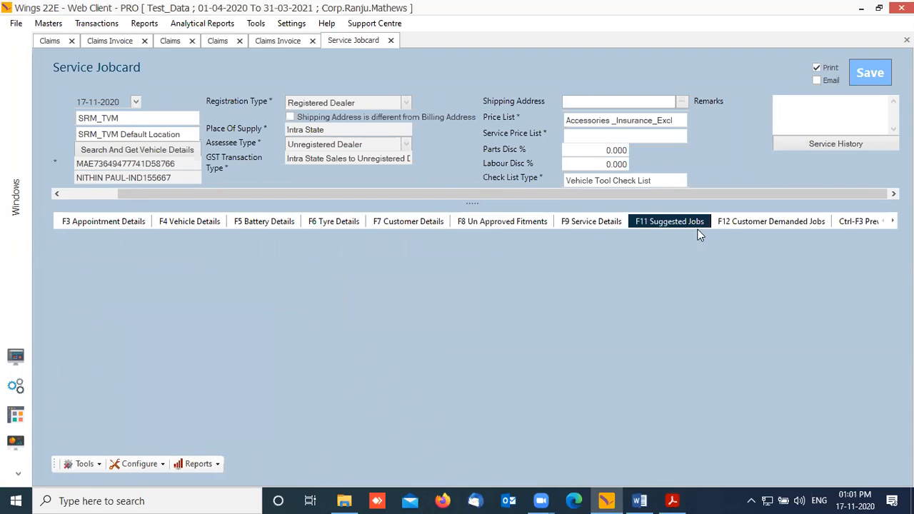
click(737, 221)
click(854, 223)
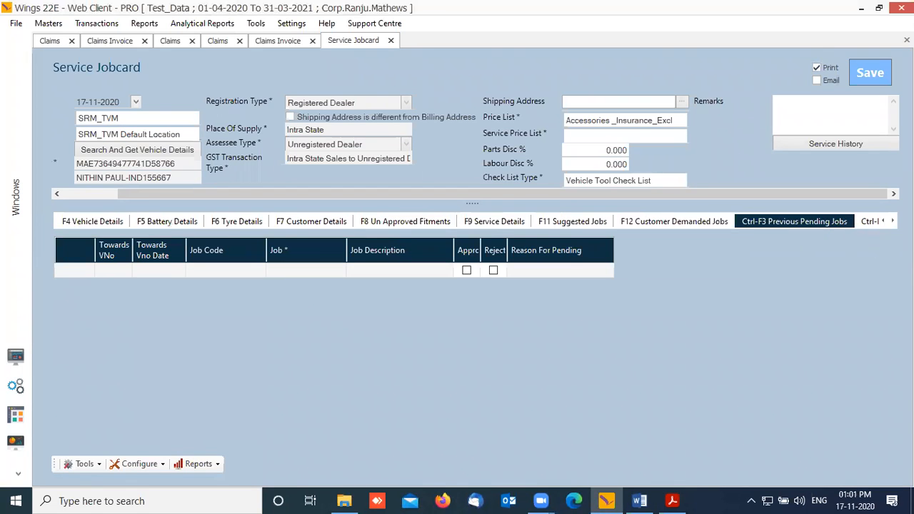
click(861, 222)
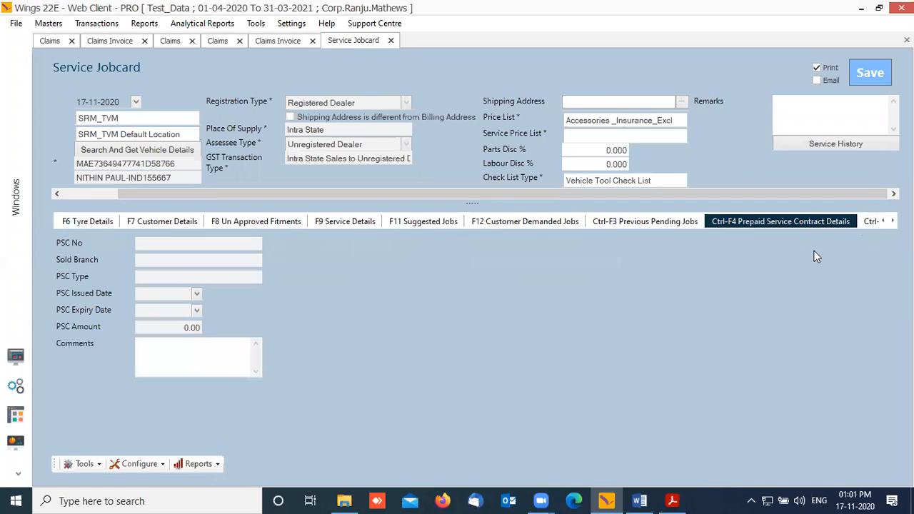
click(871, 221)
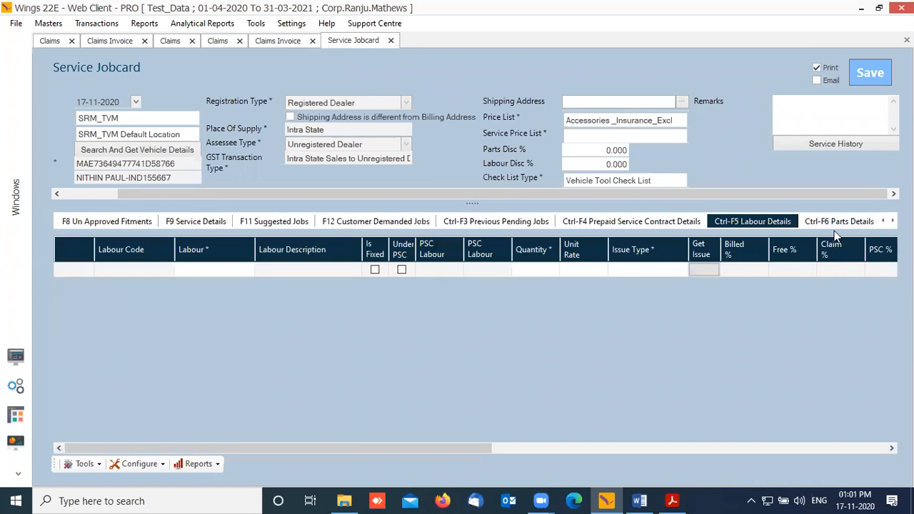
click(837, 223)
click(848, 223)
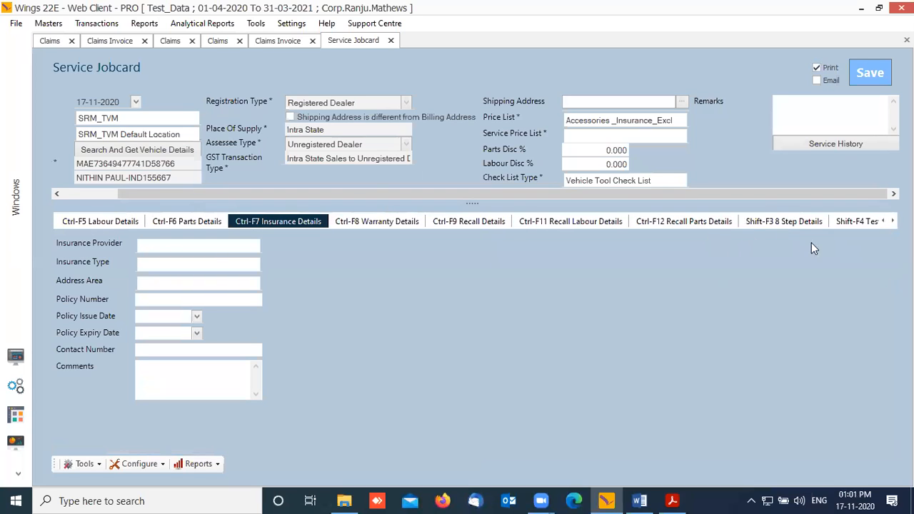
click(800, 223)
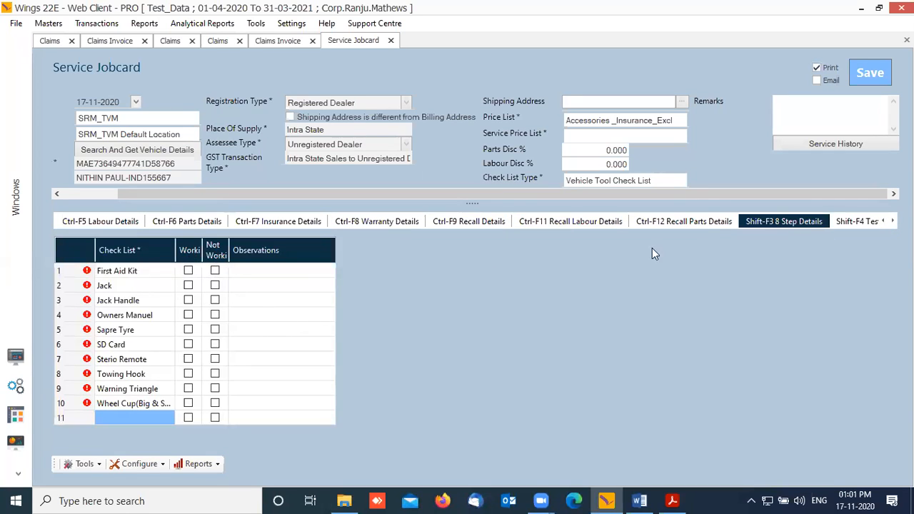
Step: Mark all check list items Not Working, Sapre Tyre Working, and try saving the jobcard
right_click(192, 250)
click(213, 243)
right_click(213, 244)
click(261, 255)
click(429, 268)
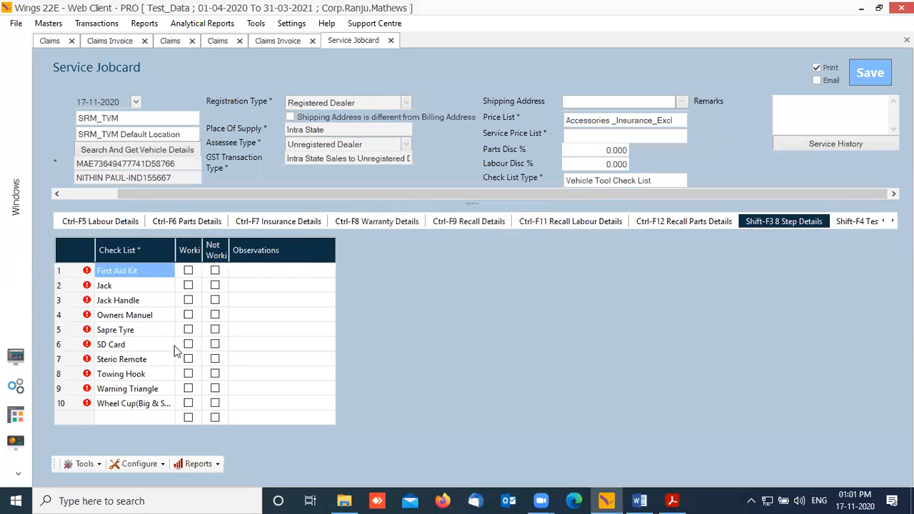
click(188, 330)
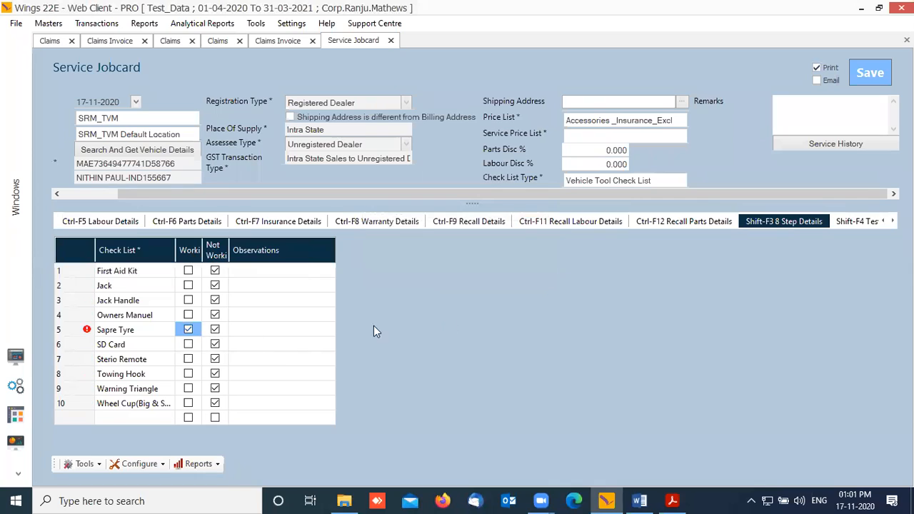
click(215, 330)
click(870, 72)
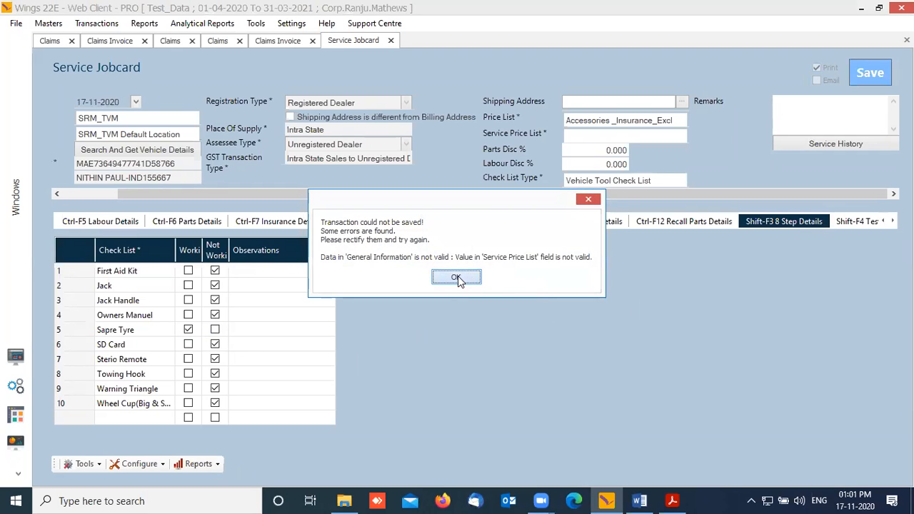
Step: Set Service Price List to B Location, save the jobcard without printing, and return to the workbench
click(460, 280)
key(Down)
key(Down)
key(Down)
key(Down)
key(Up)
key(Up)
key(Down)
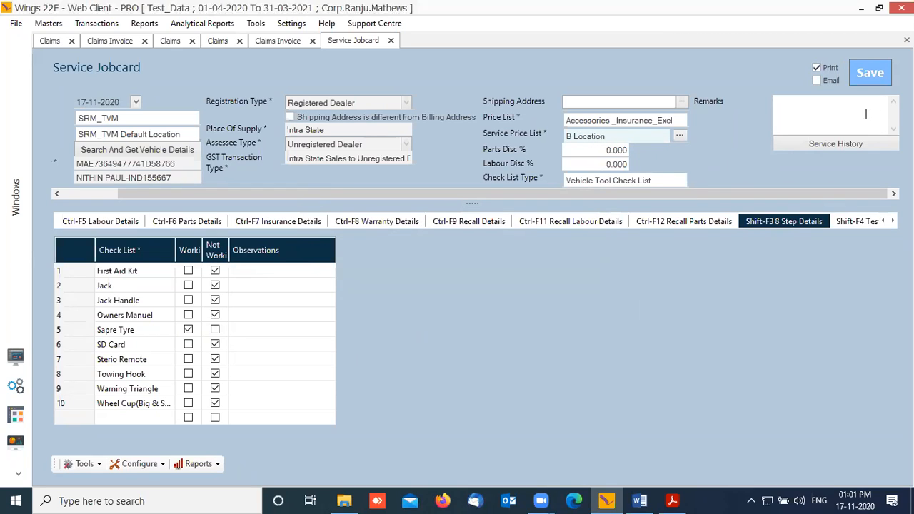
click(866, 84)
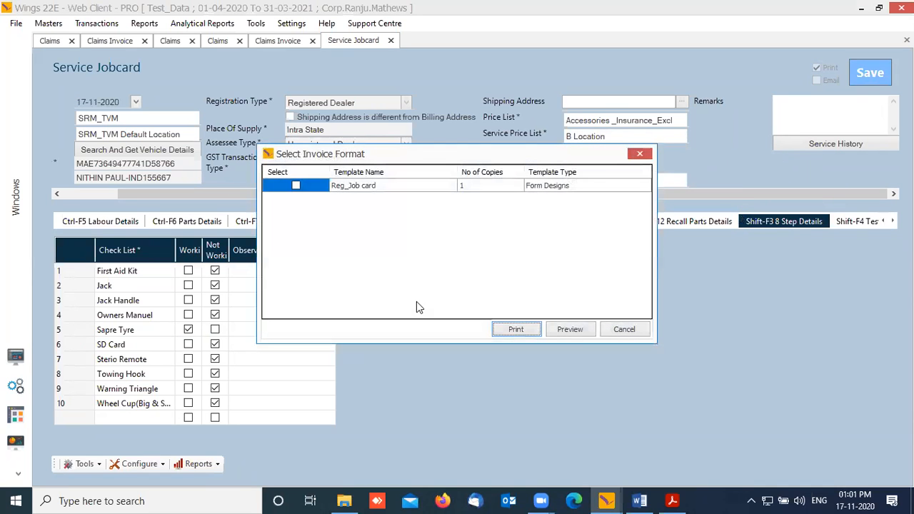
click(623, 329)
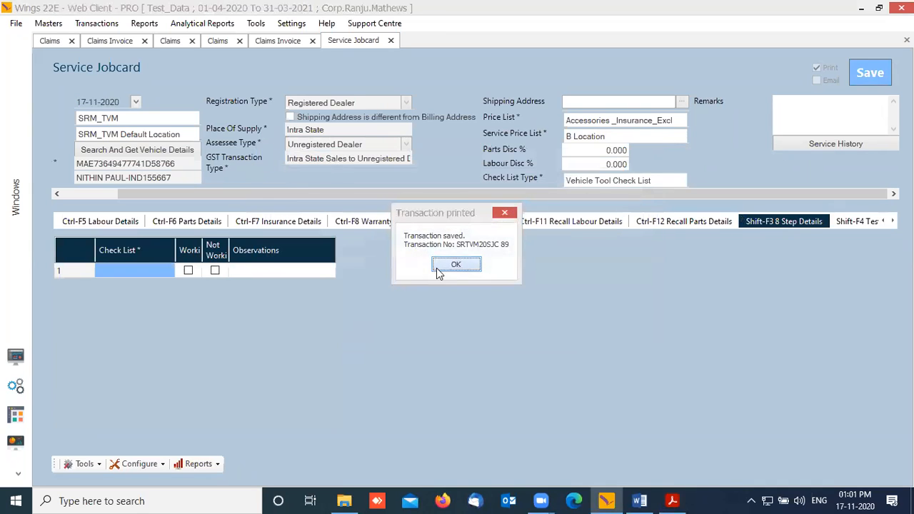
click(455, 265)
click(15, 357)
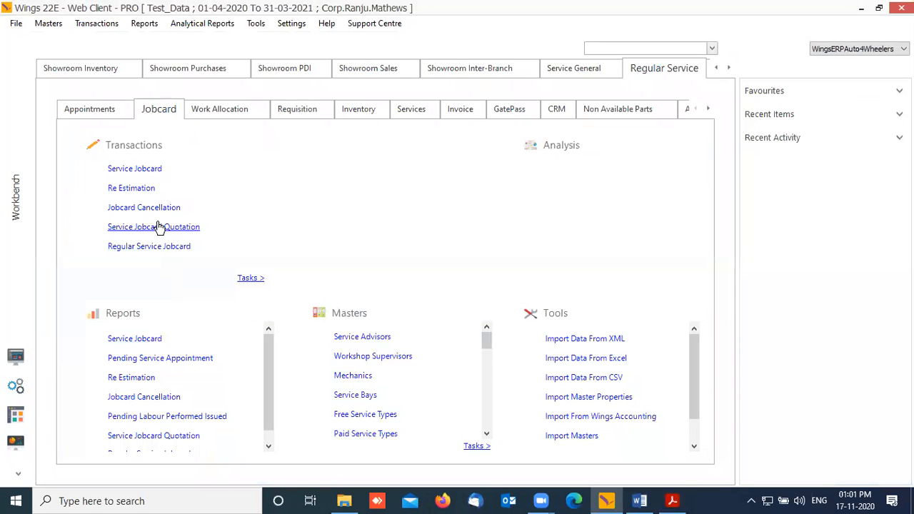
Step: Start a new Work Allocation entry for branch SRM_TVM
click(225, 118)
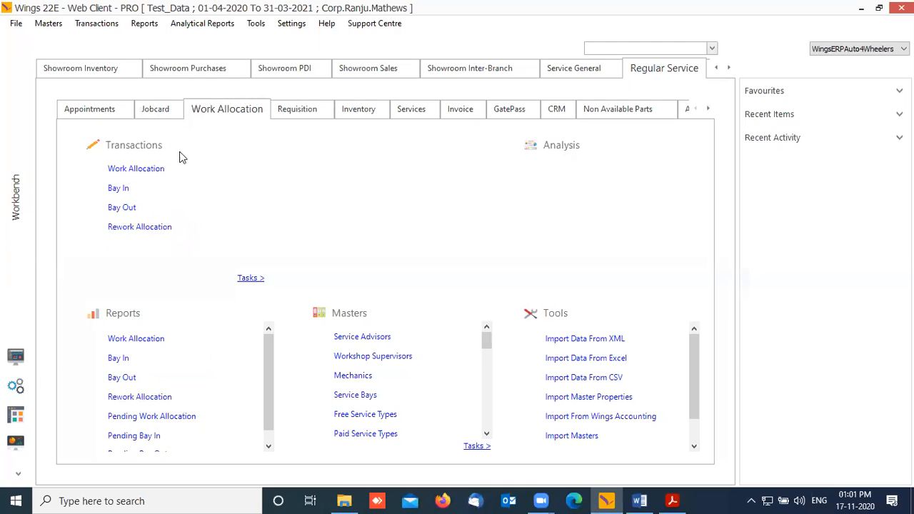
click(141, 169)
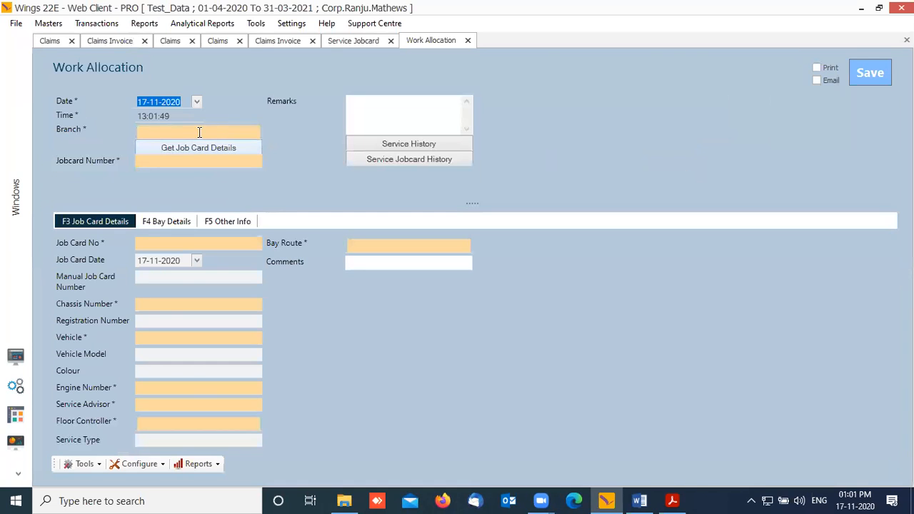
text(TVM)
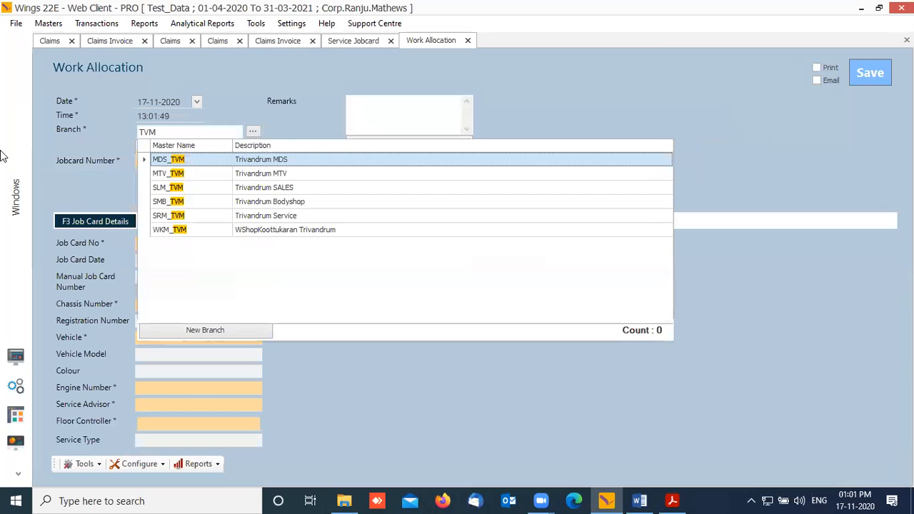
click(201, 215)
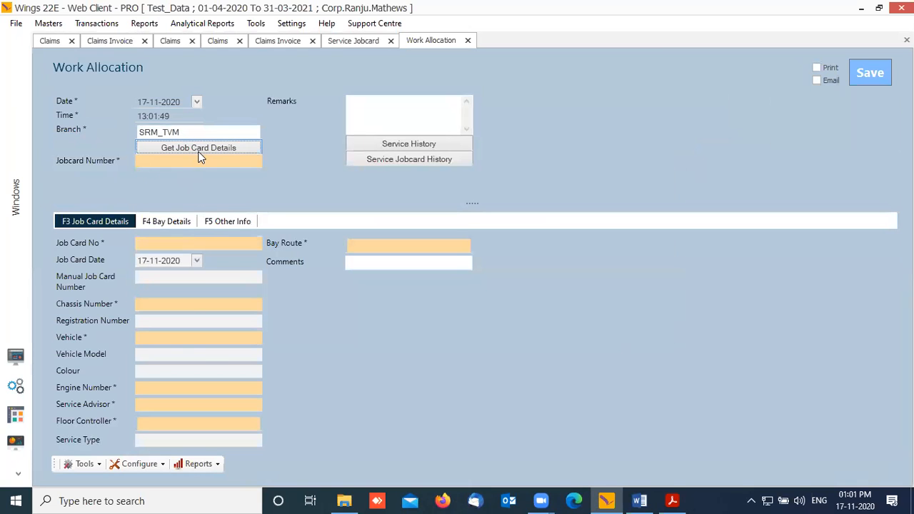
click(221, 163)
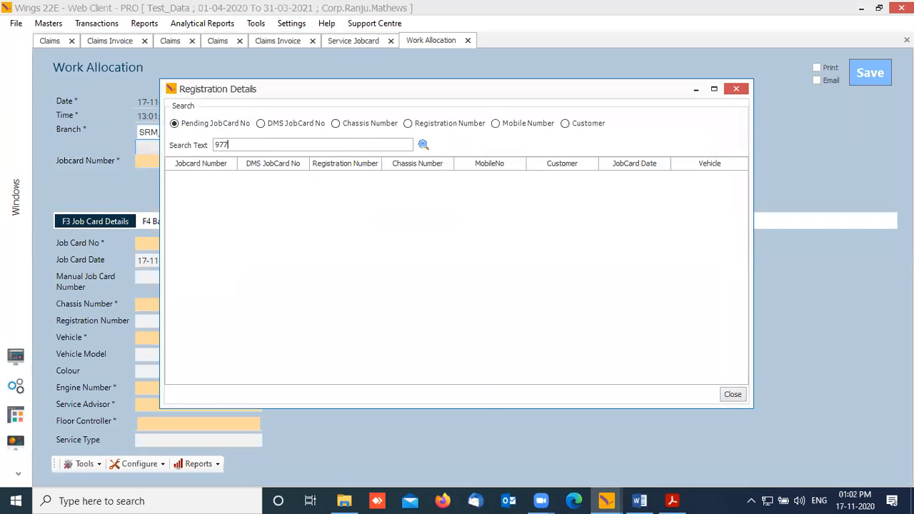
text(9771)
key(Return)
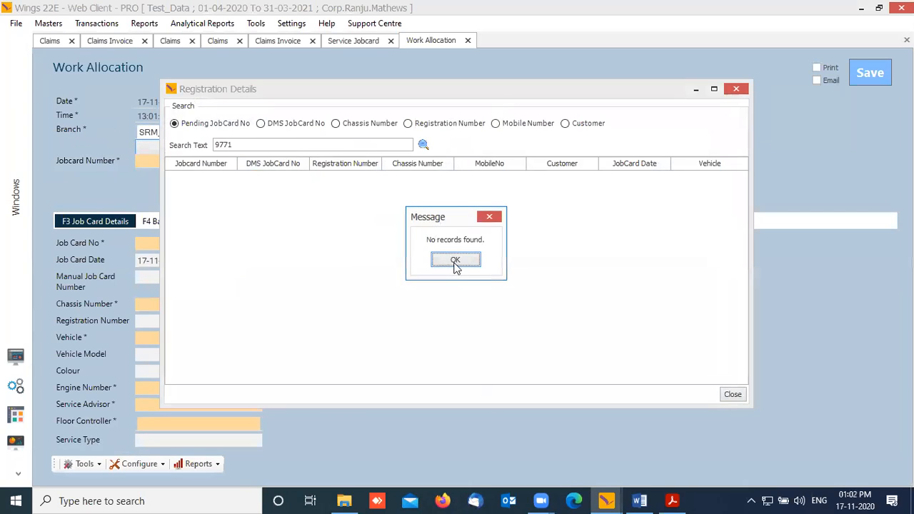
click(455, 258)
drag(331, 145, 52, 148)
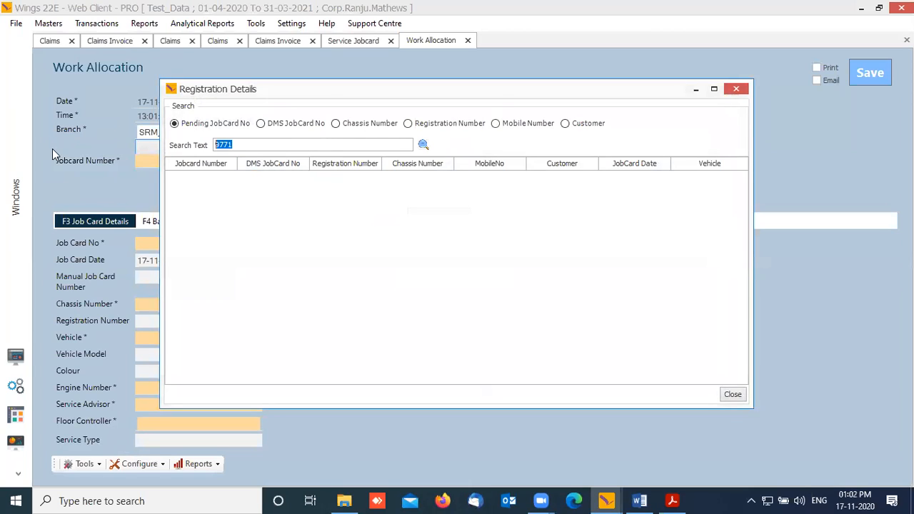
click(408, 123)
click(283, 146)
text(9771)
key(Return)
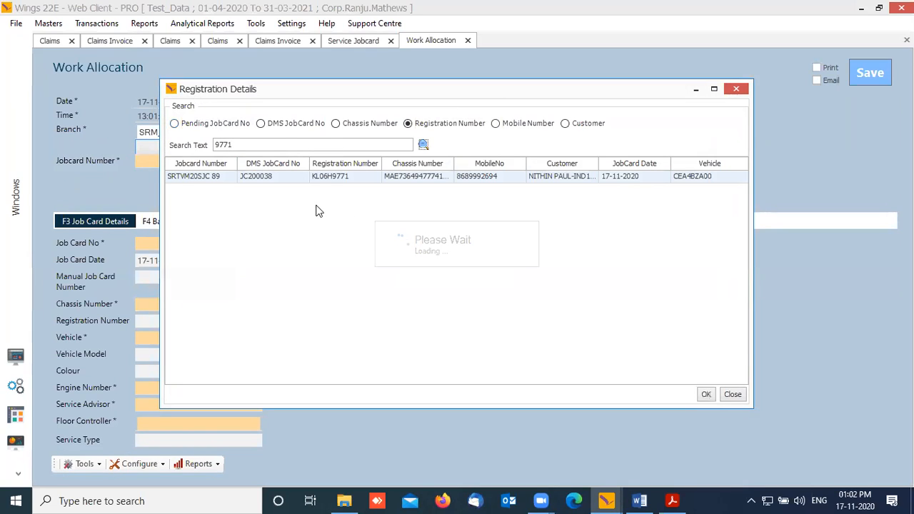
click(702, 395)
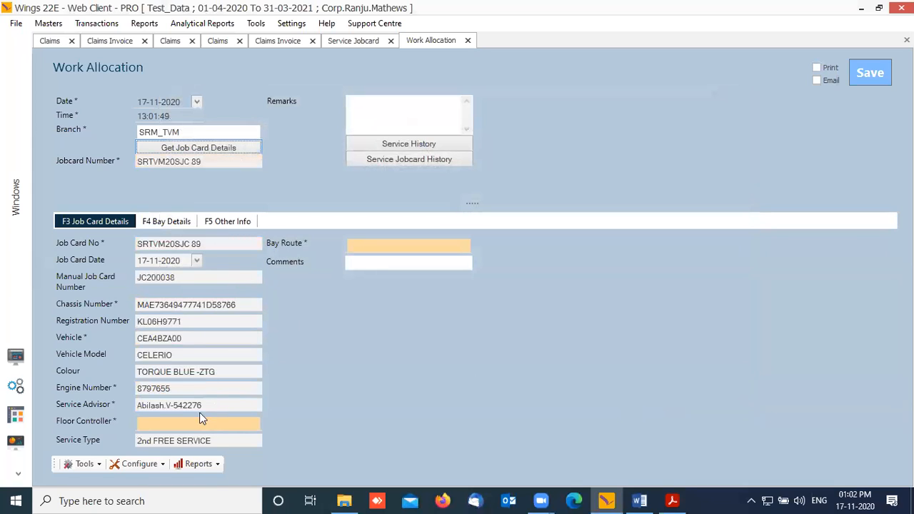
Step: Assign a floor controller, bay route A02, and service bay A02 in row 1
click(183, 424)
click(370, 245)
text(A02)
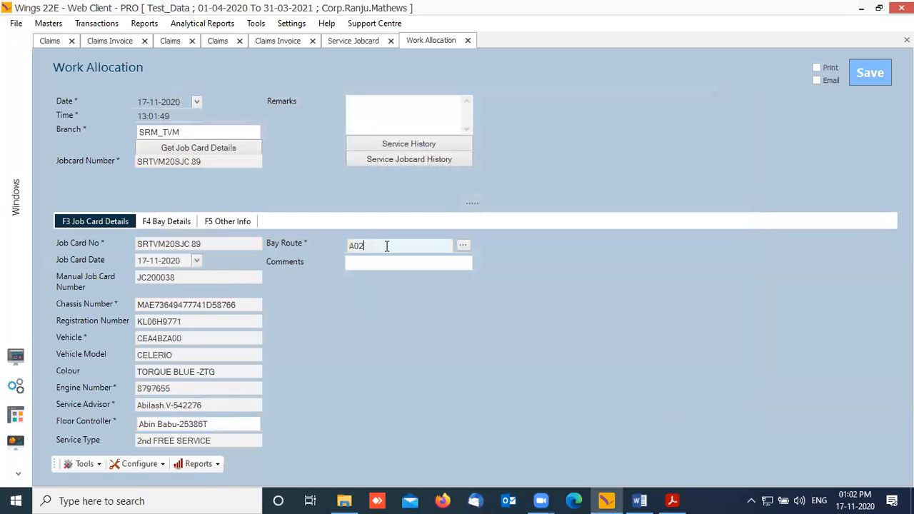
click(171, 223)
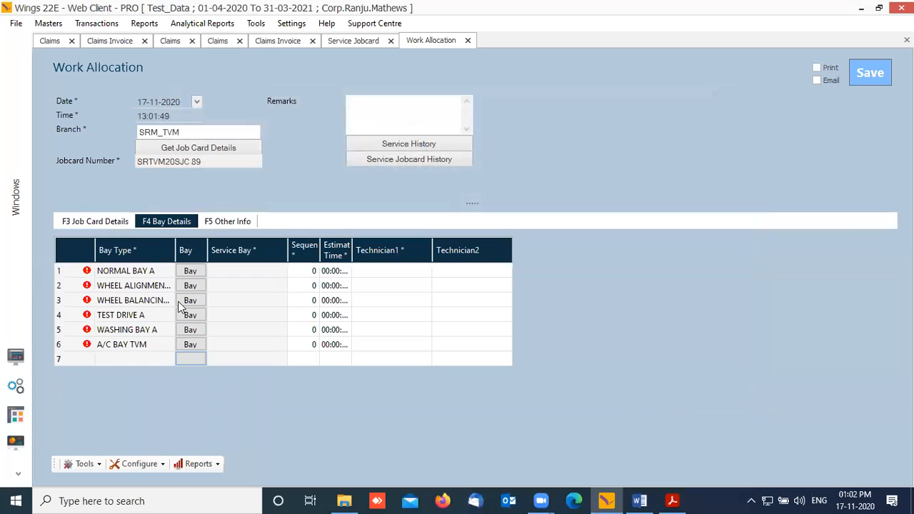
click(196, 274)
key(Tab)
click(525, 260)
Step: Give row 1 sequence 1, time 02:00 and a technician, delete empty rows, and save
click(315, 271)
key(Tab)
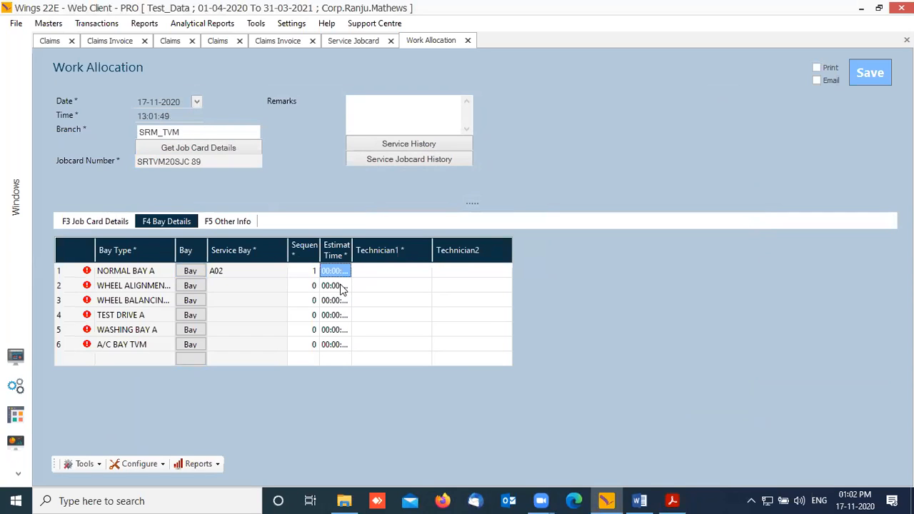
text(02)
key(Tab)
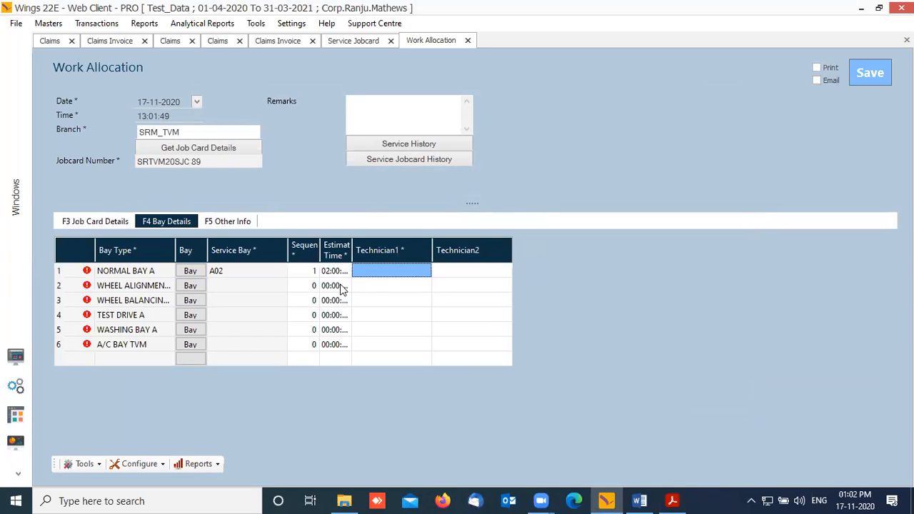
click(429, 269)
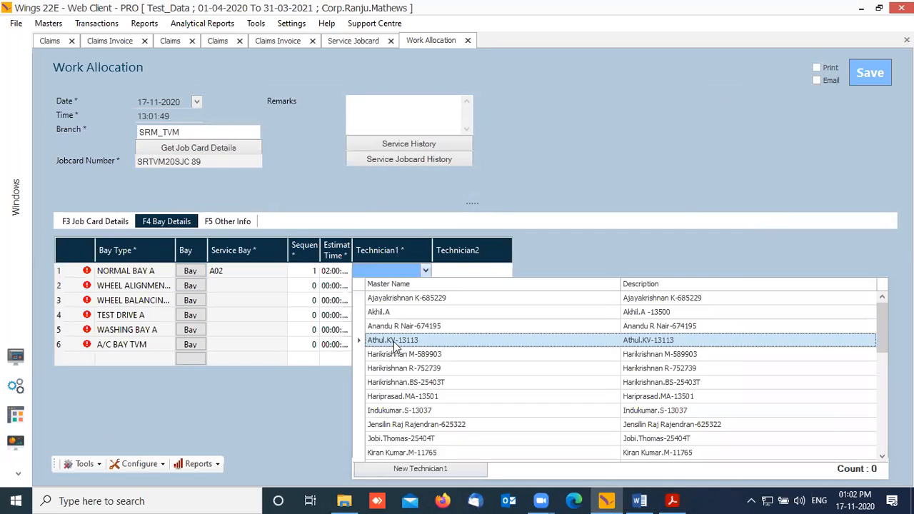
click(394, 342)
right_click(76, 317)
click(139, 361)
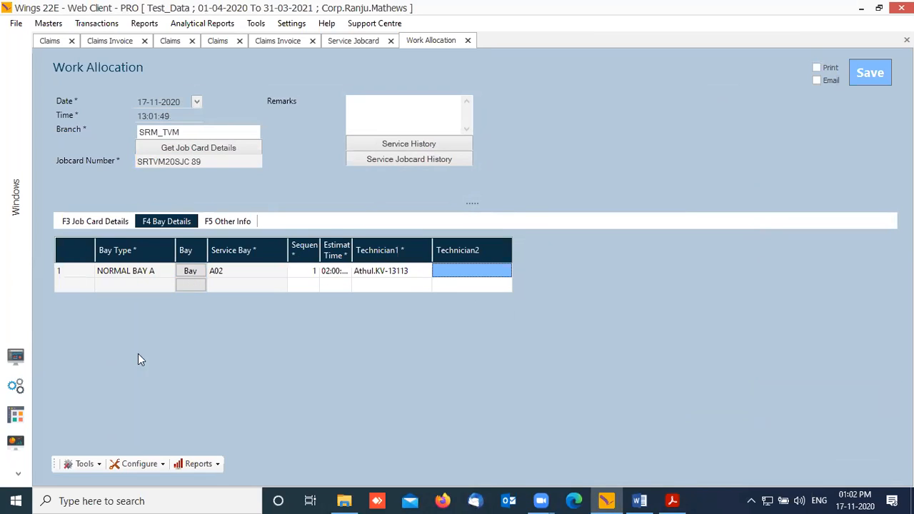
click(96, 216)
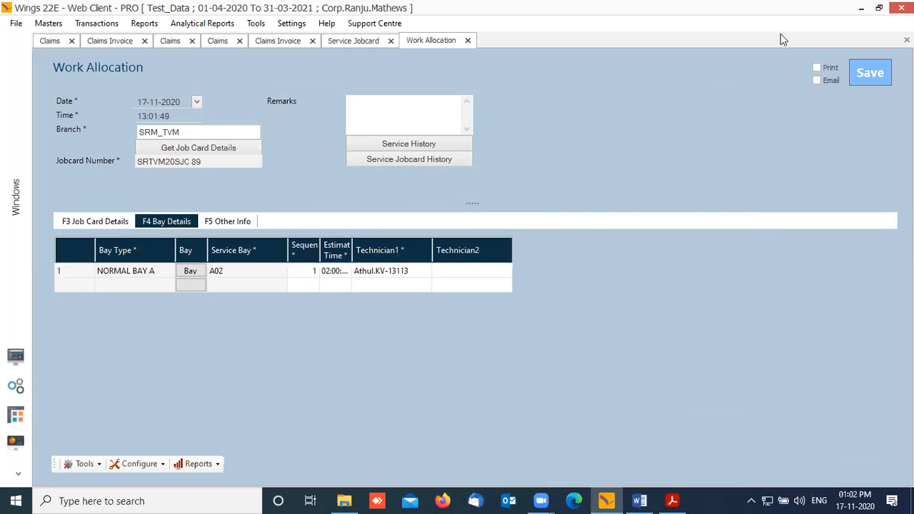
click(870, 72)
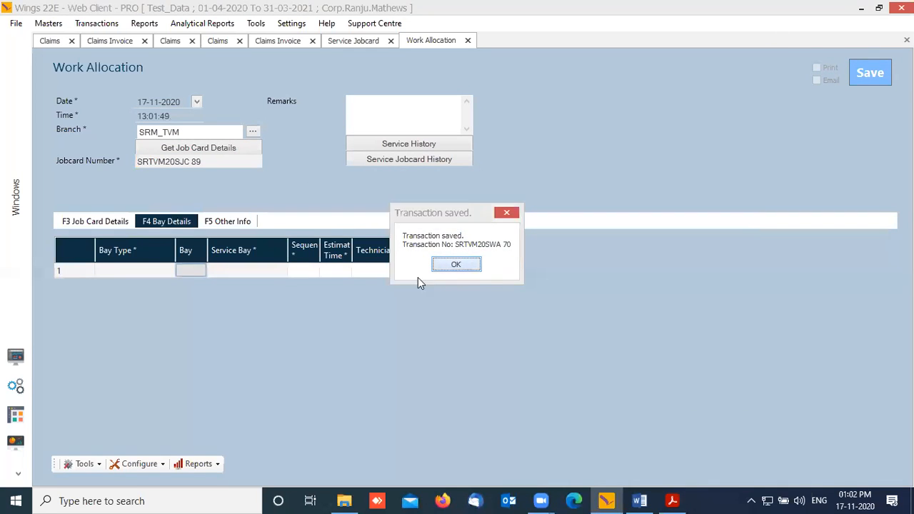
click(456, 264)
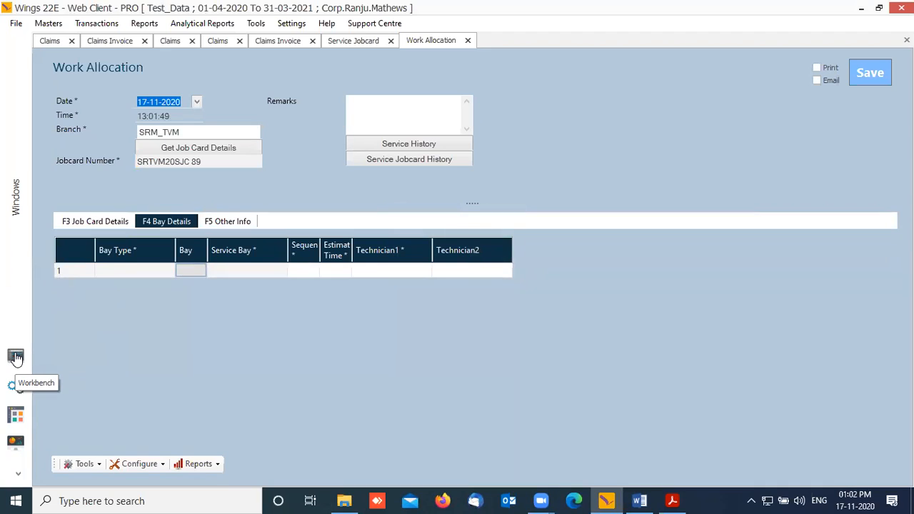
Step: Open a Bay In form with branch SRM_TVM and fetch the jobcards for bay A02
click(16, 357)
click(119, 188)
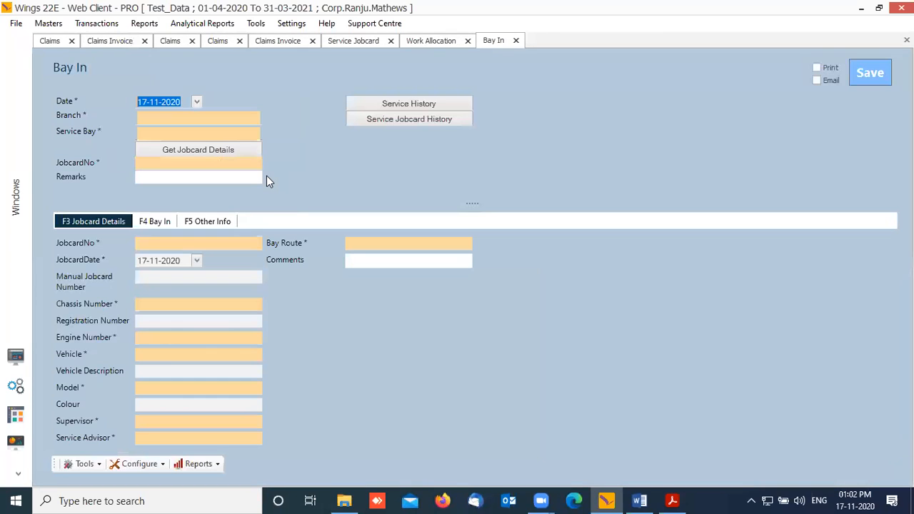
key(Tab)
text(TVM)
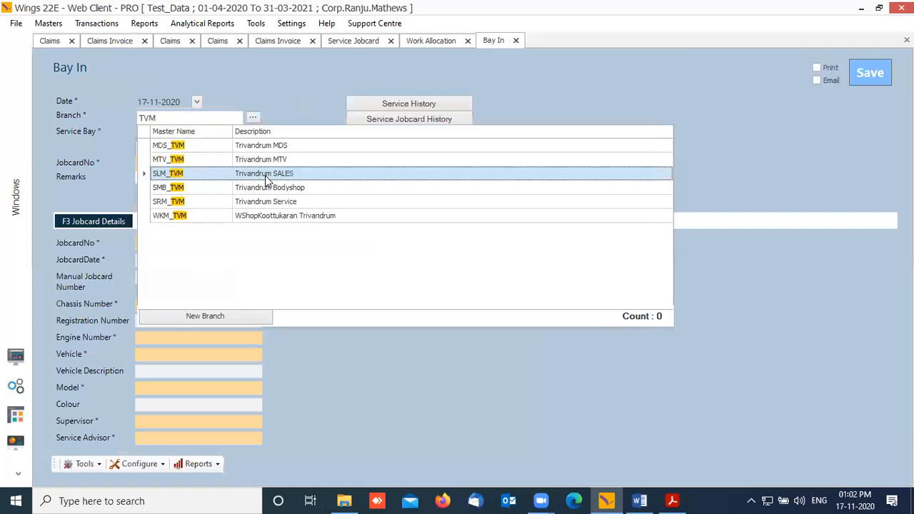
click(265, 176)
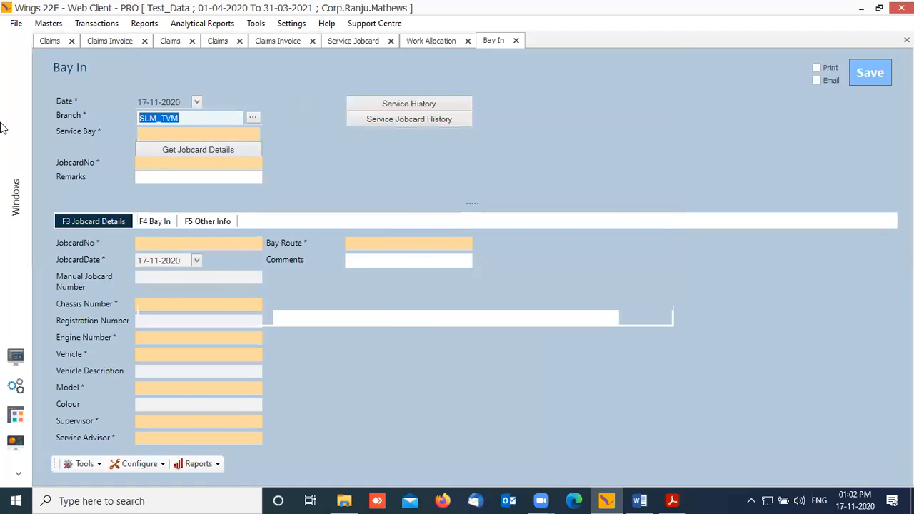
text(SRM)
text(_TVM)
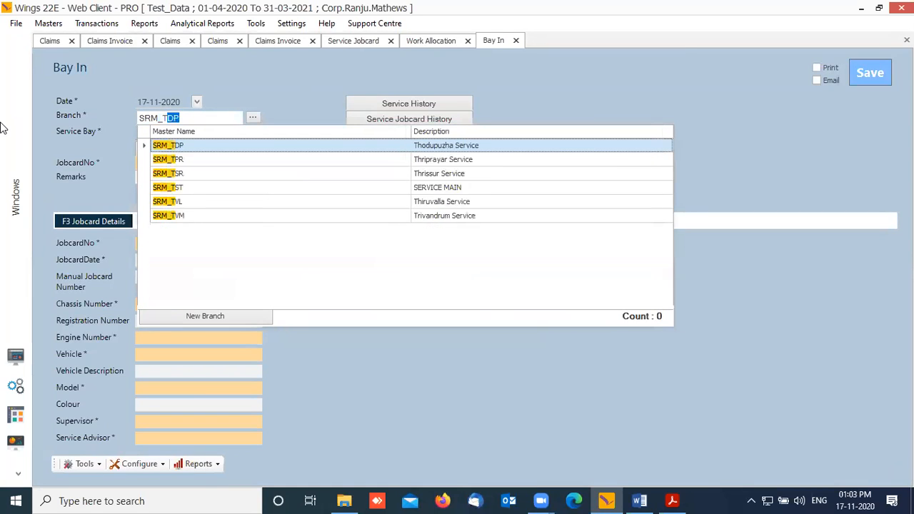
key(Return)
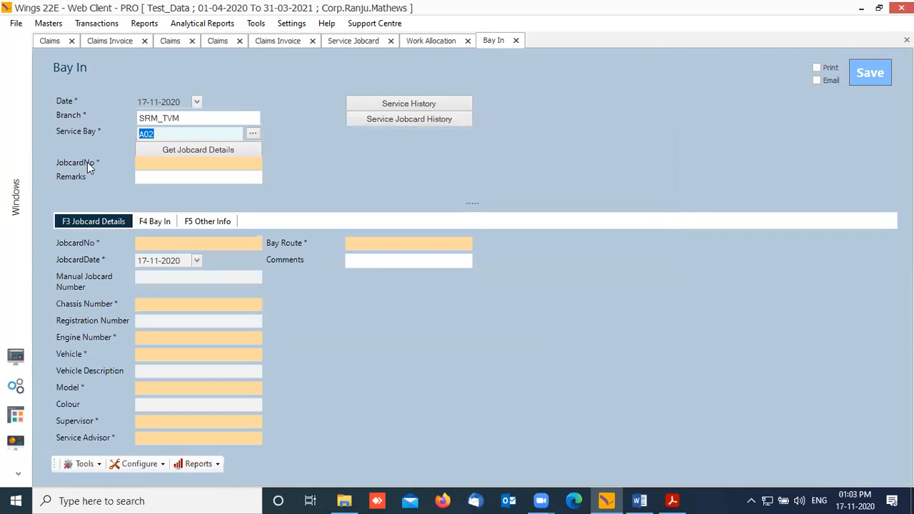
click(194, 149)
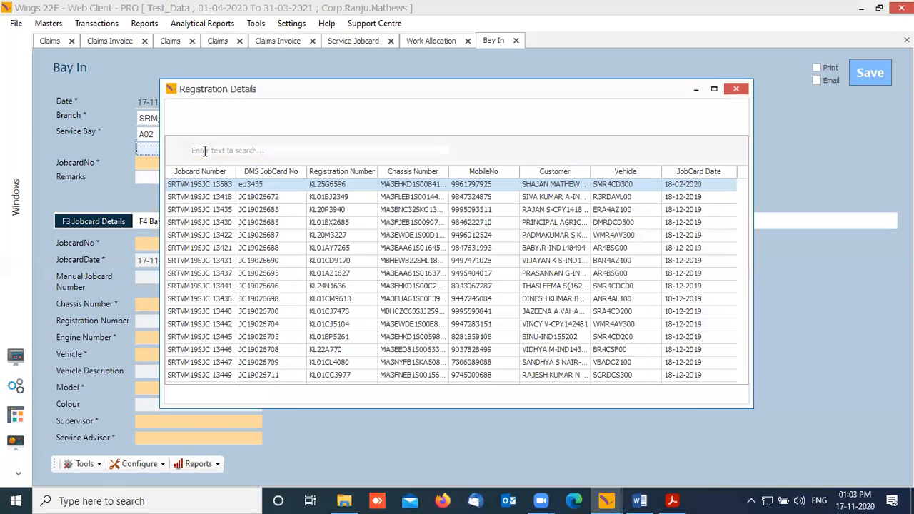
Step: Search the jobcard list for 89 and select jobcard SRTVM20SJC 89
scroll(290, 182, down, 10)
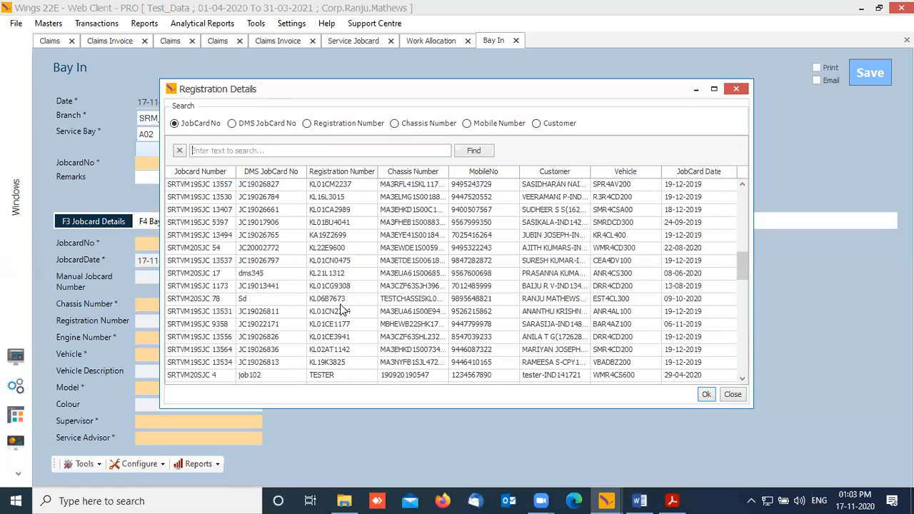
scroll(326, 355, down, 1)
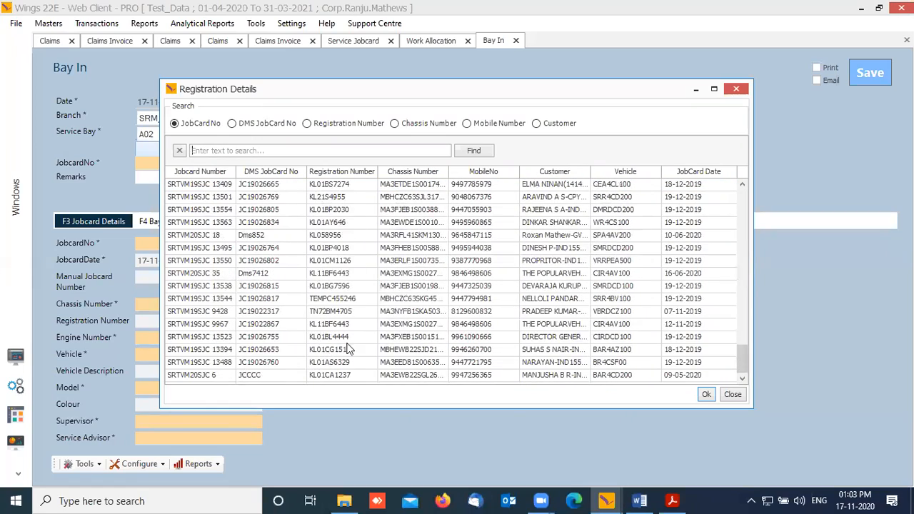
scroll(259, 210, up, 10)
scroll(259, 209, up, 5)
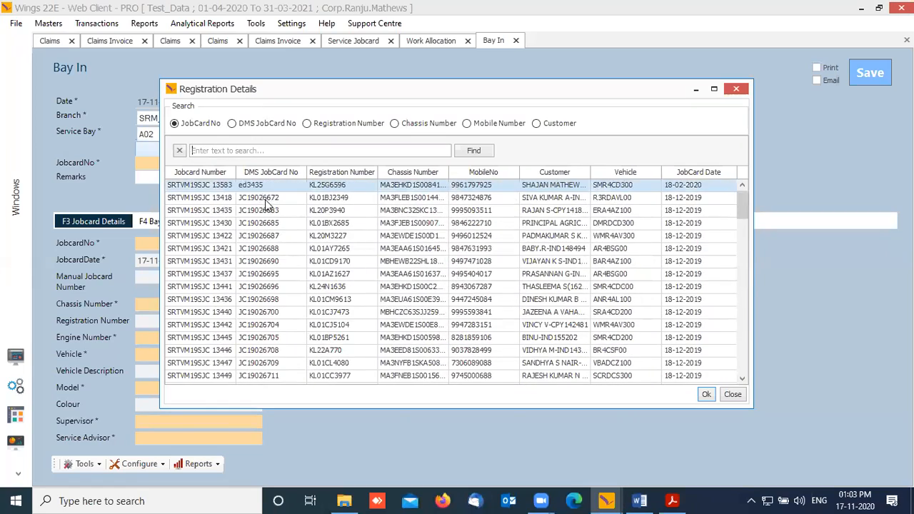
click(236, 152)
text(89)
click(190, 289)
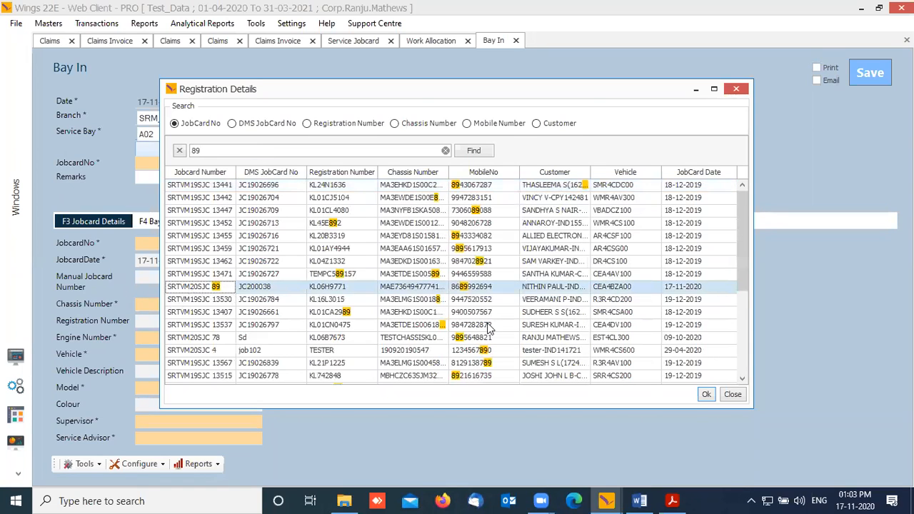
click(706, 395)
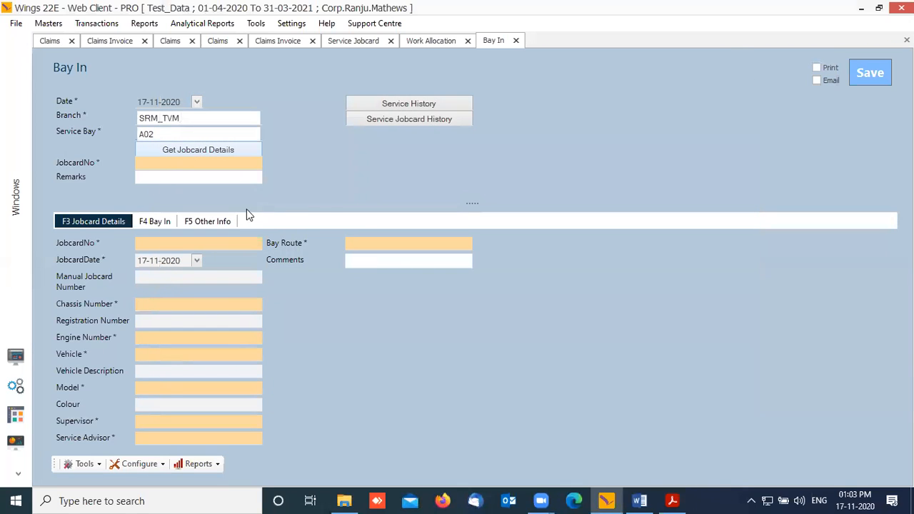
Step: Save the Bay In entry, then return to the workbench and open the Bay Out form
click(161, 224)
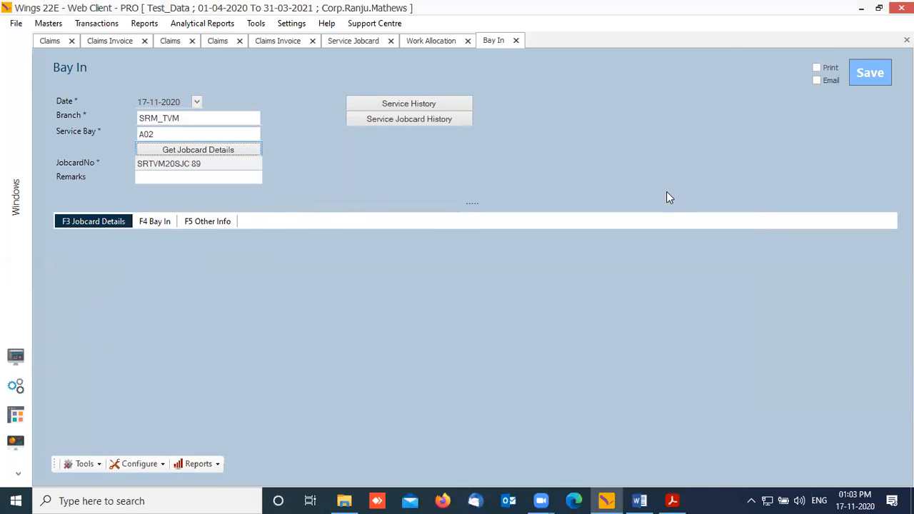
click(877, 76)
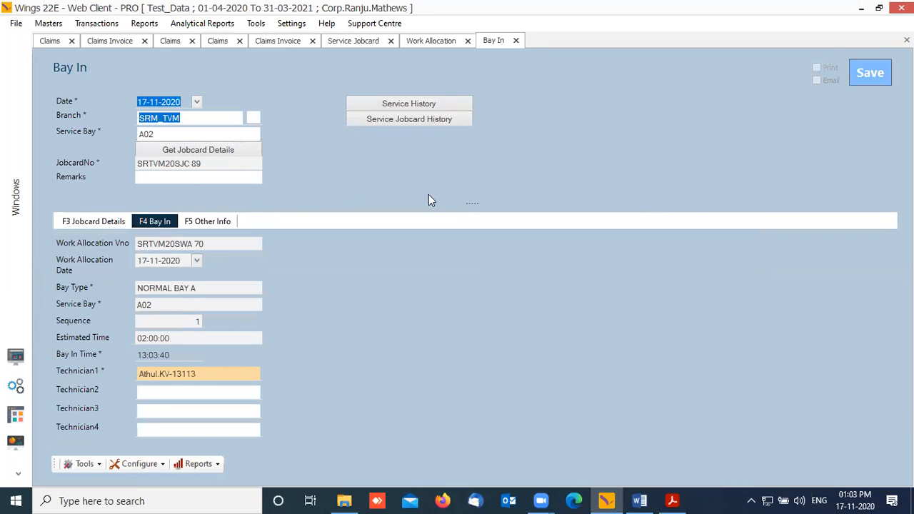
click(444, 262)
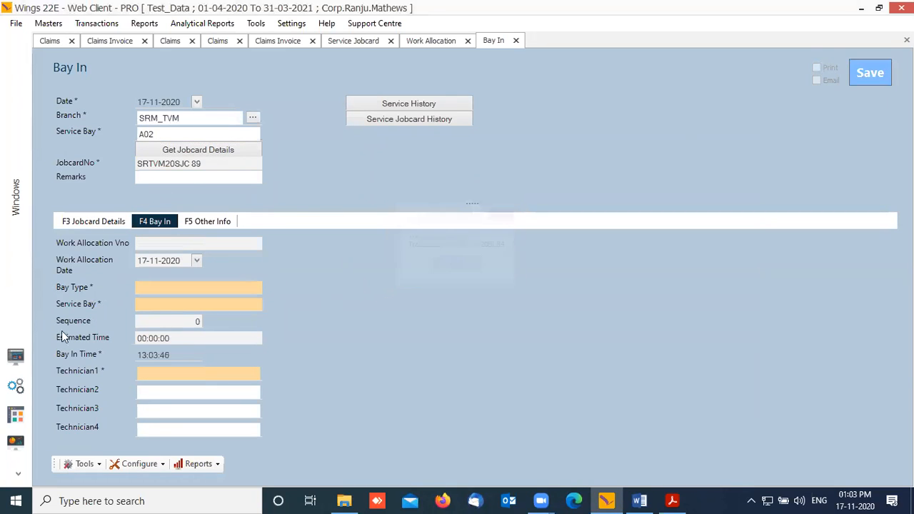
click(15, 356)
click(121, 208)
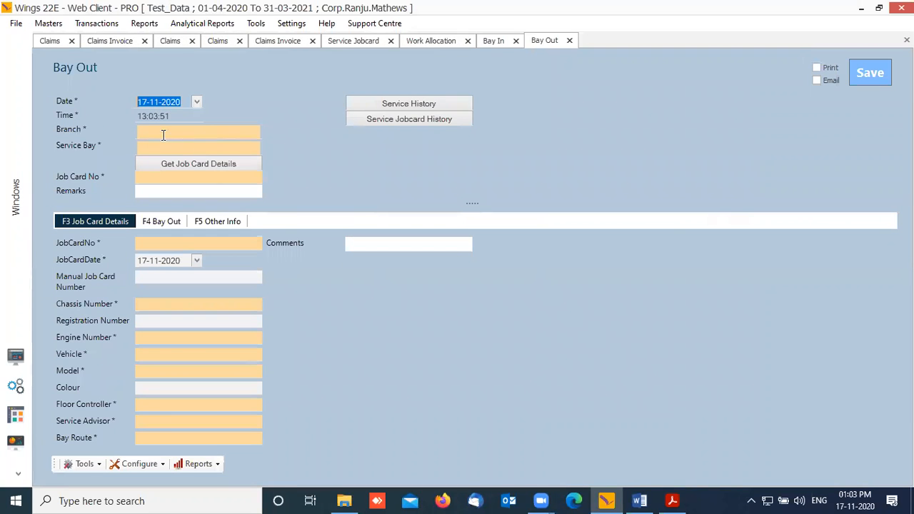
click(163, 135)
text(T)
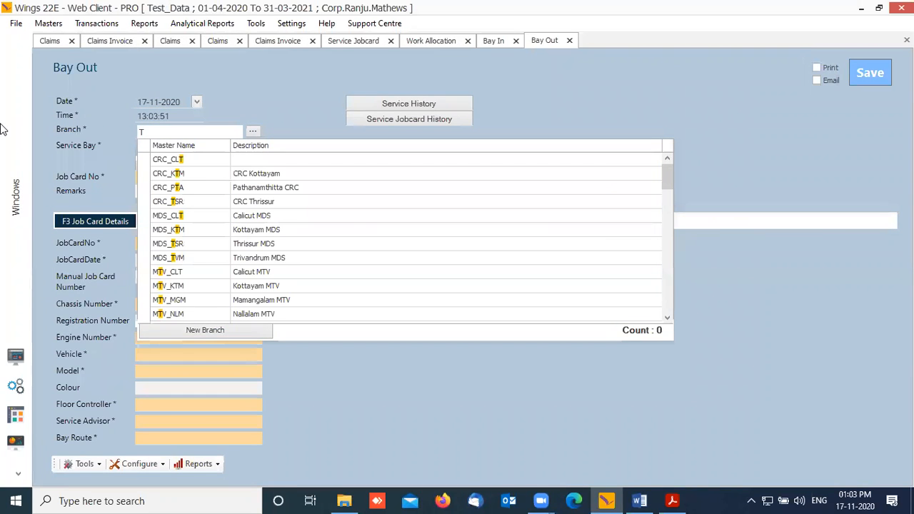
text(VM)
key(Down)
key(Down)
key(Down)
key(Down)
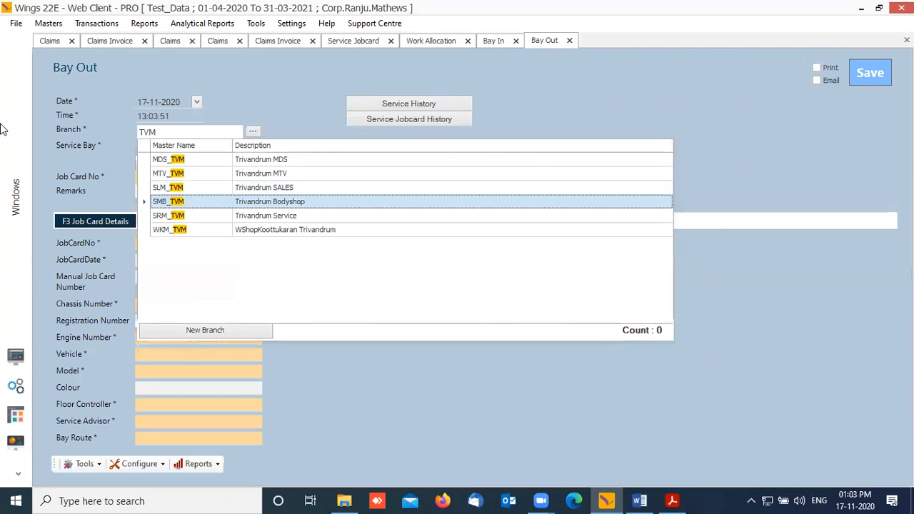
key(Return)
key(Return)
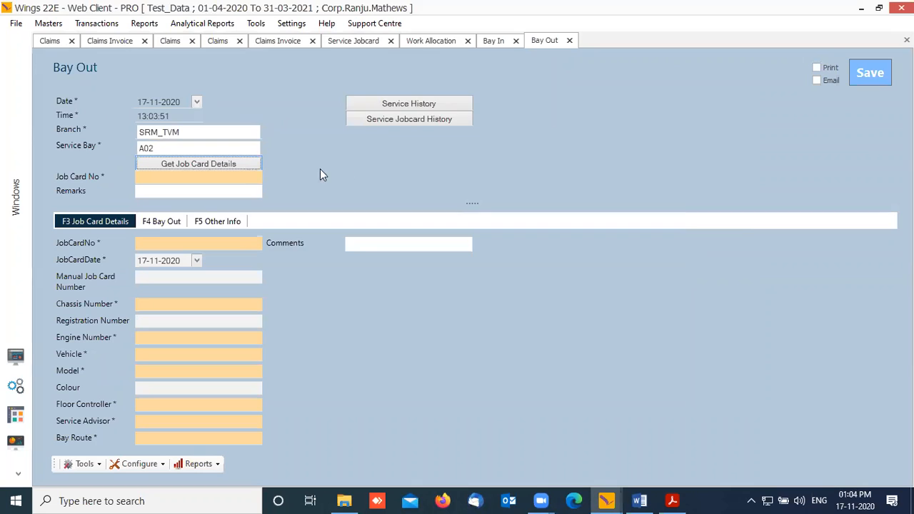
key(Return)
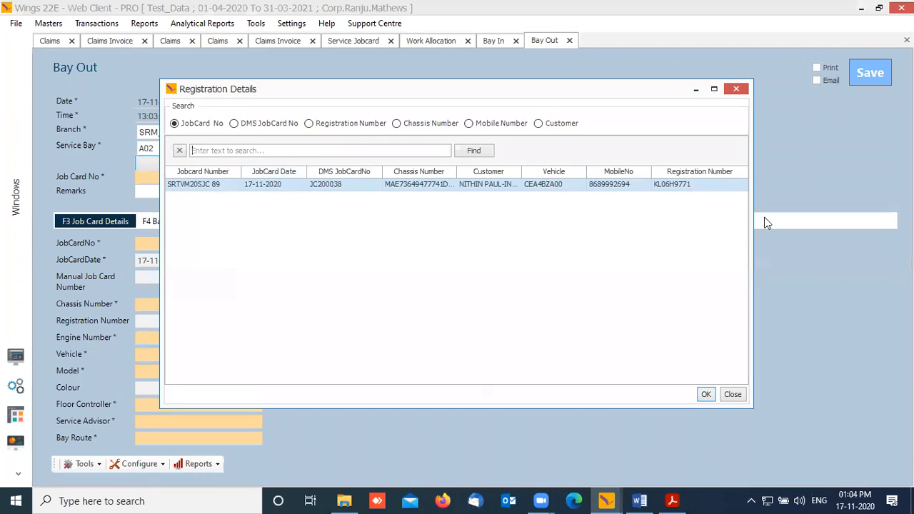
click(700, 398)
click(875, 75)
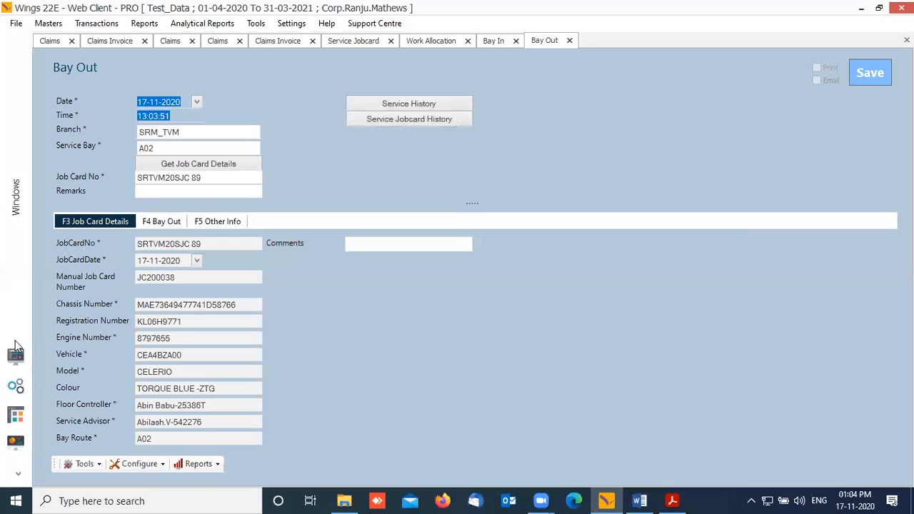
click(457, 265)
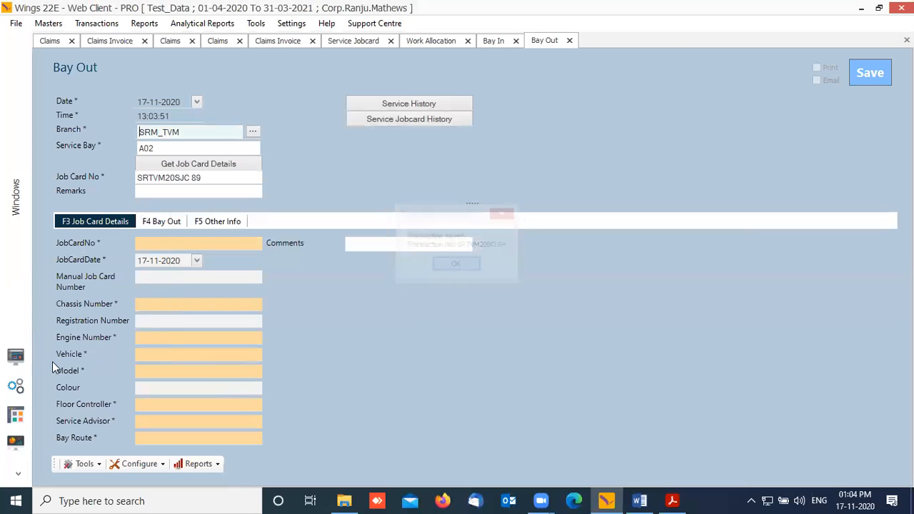
click(16, 355)
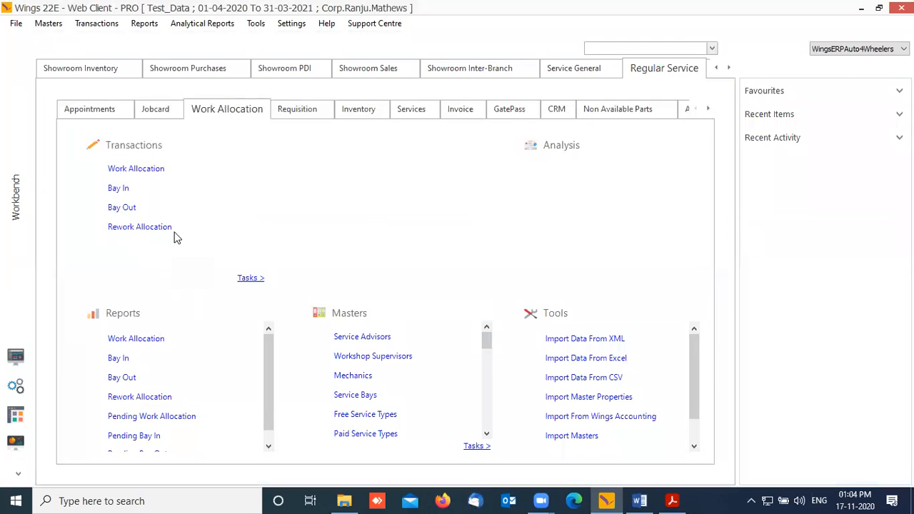
Step: Start a new Re Estimation and set its branch to SRM_TVM
click(160, 111)
click(140, 193)
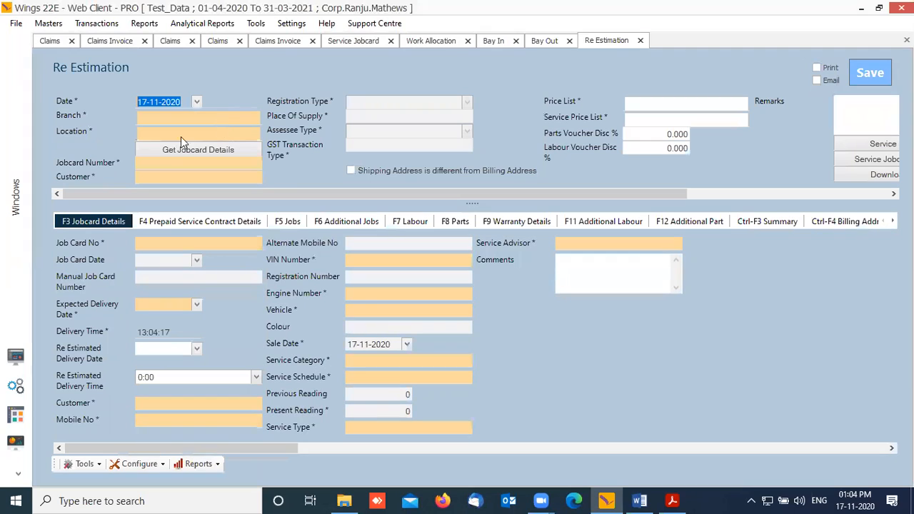
click(210, 121)
text(TVM)
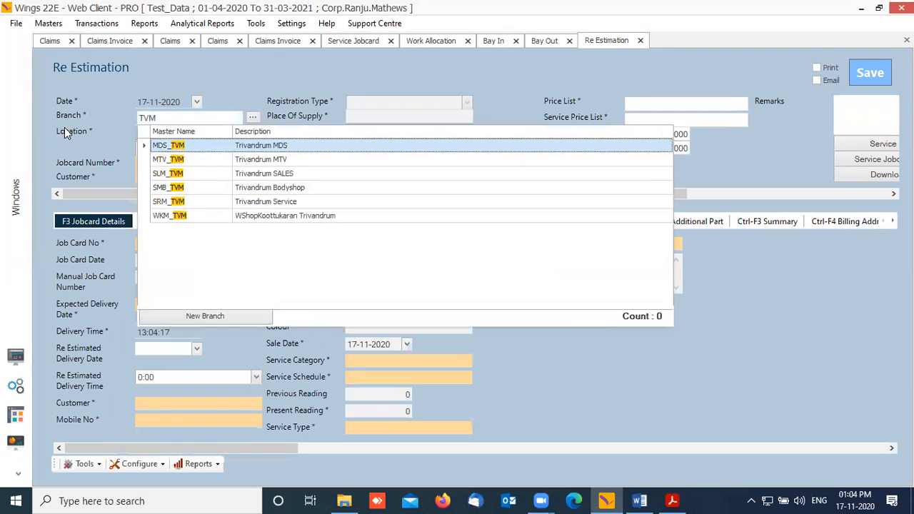
click(190, 201)
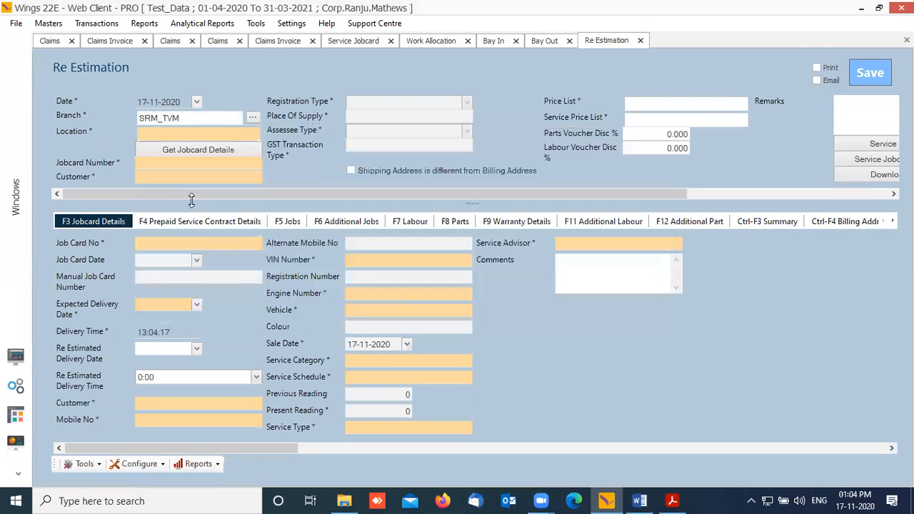
Step: Search job cards for 89 and load SRTVM20SJC 89 into the re-estimation
key(Tab)
key(Return)
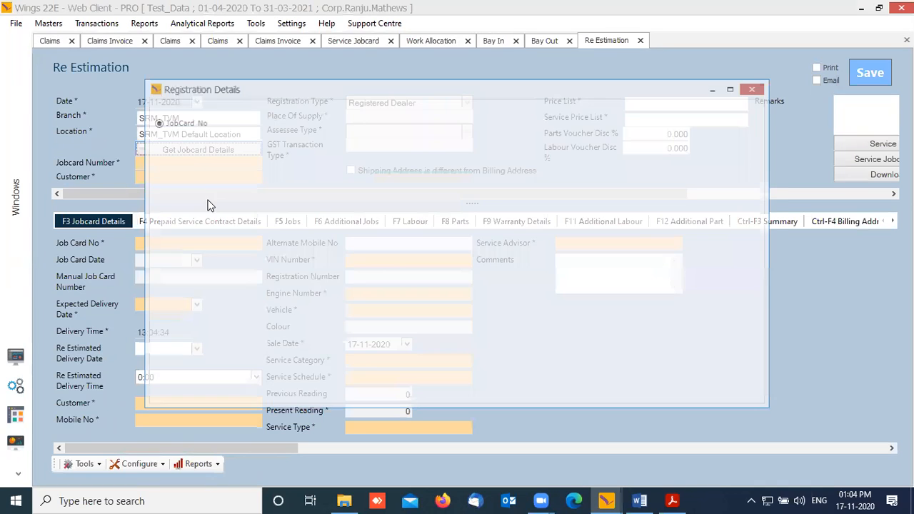
text(89)
click(404, 143)
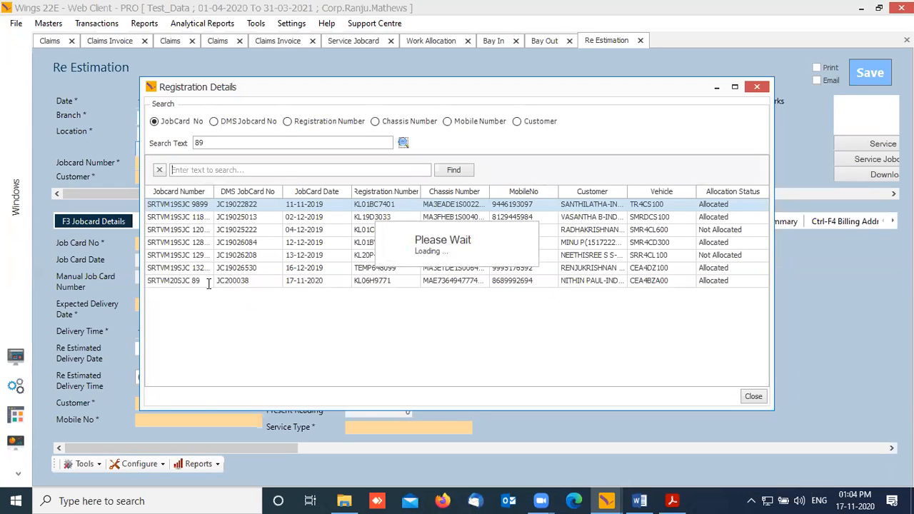
click(209, 280)
click(713, 397)
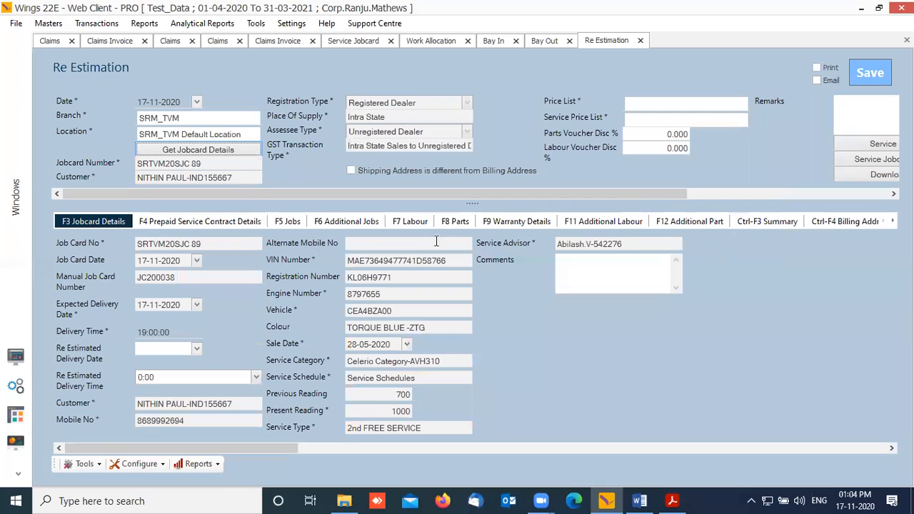
click(663, 120)
Step: Use B Location as service price list and Accessories Insurance as price list, then show the labour grid
key(Down)
key(Down)
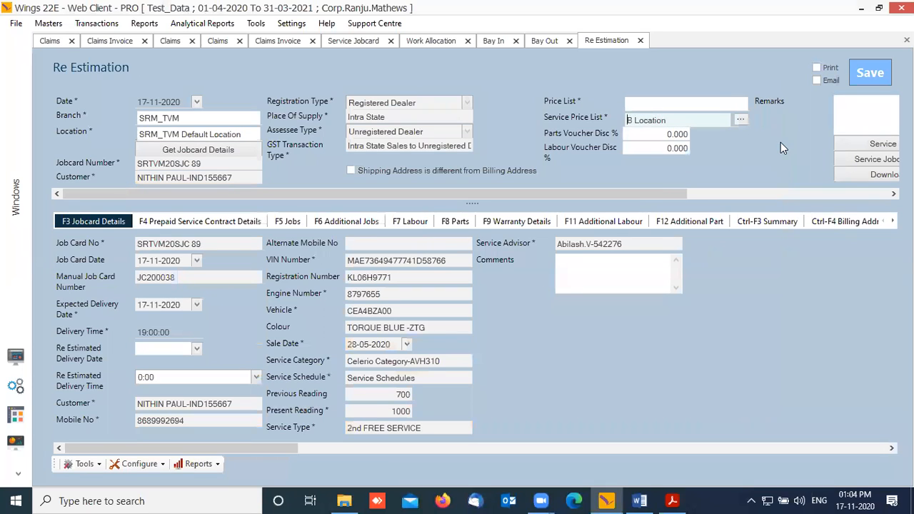
click(715, 103)
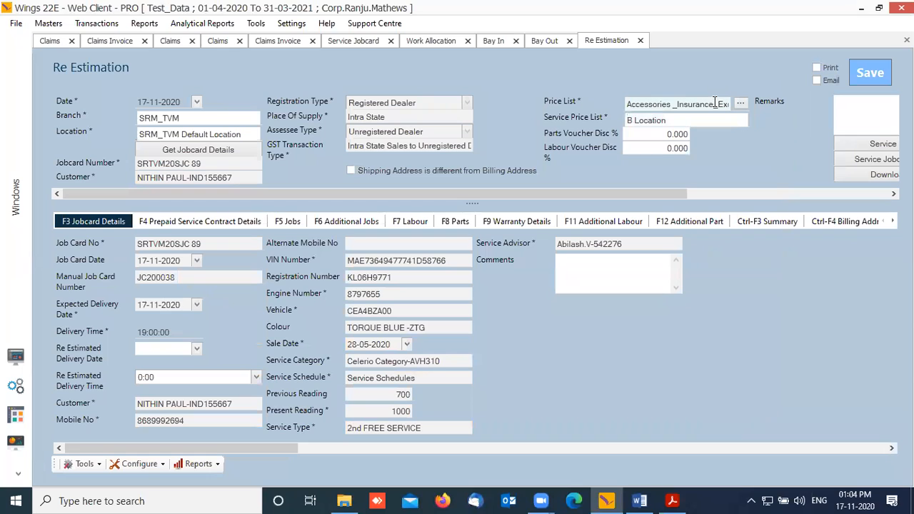
click(426, 222)
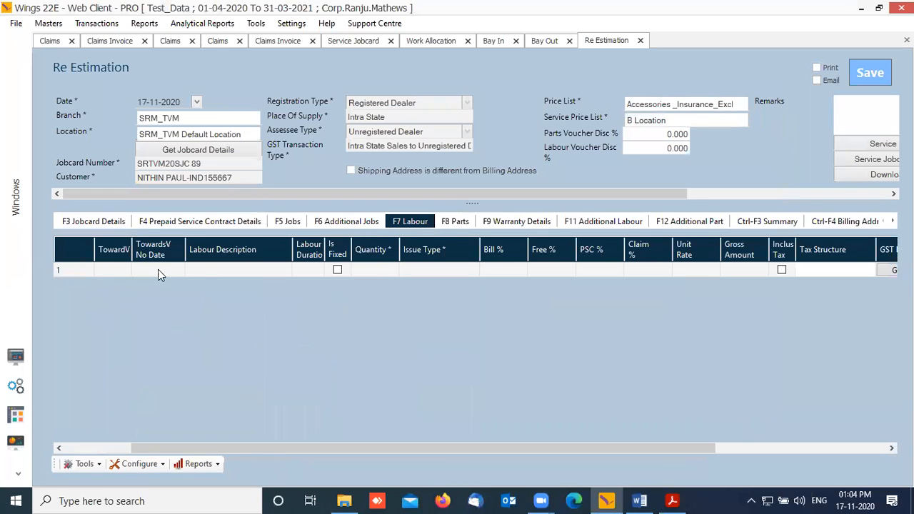
drag(398, 448, 331, 448)
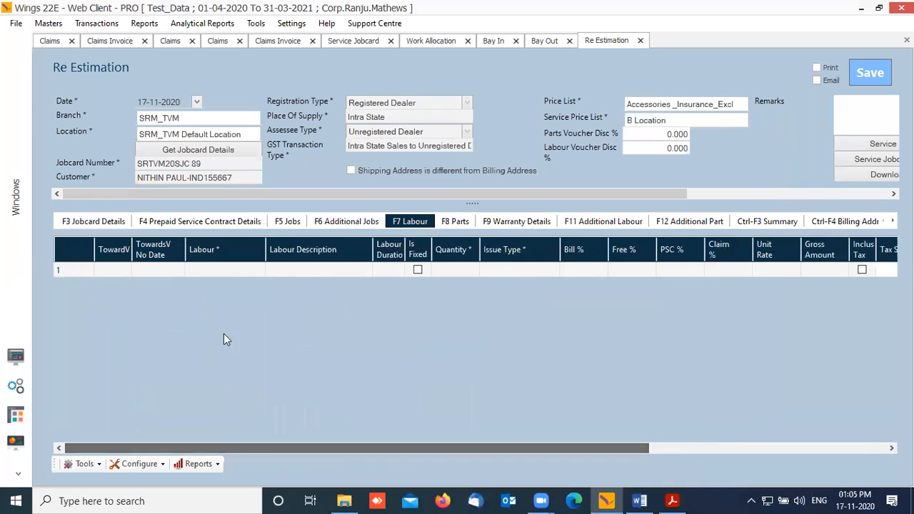
click(248, 271)
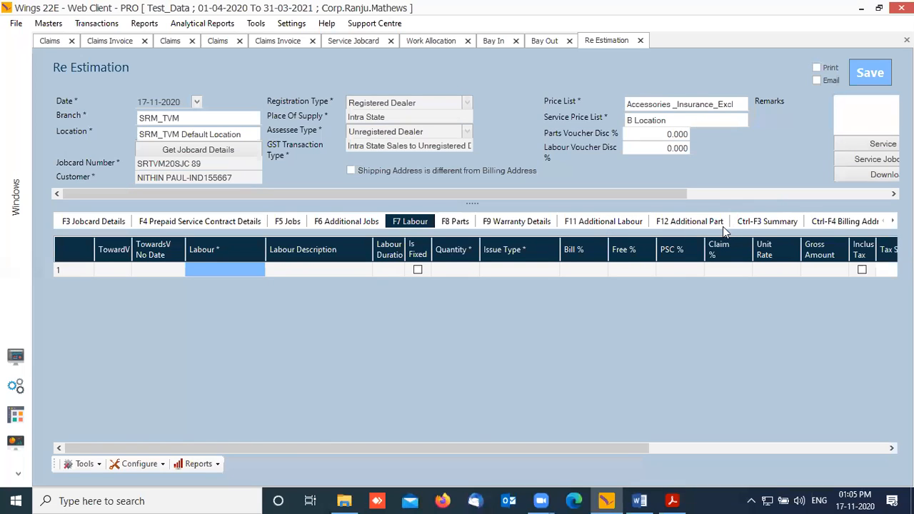
Step: Search the additional labour codes for a FREE service, briefly picking ZA02L0 wheel balancing
click(623, 223)
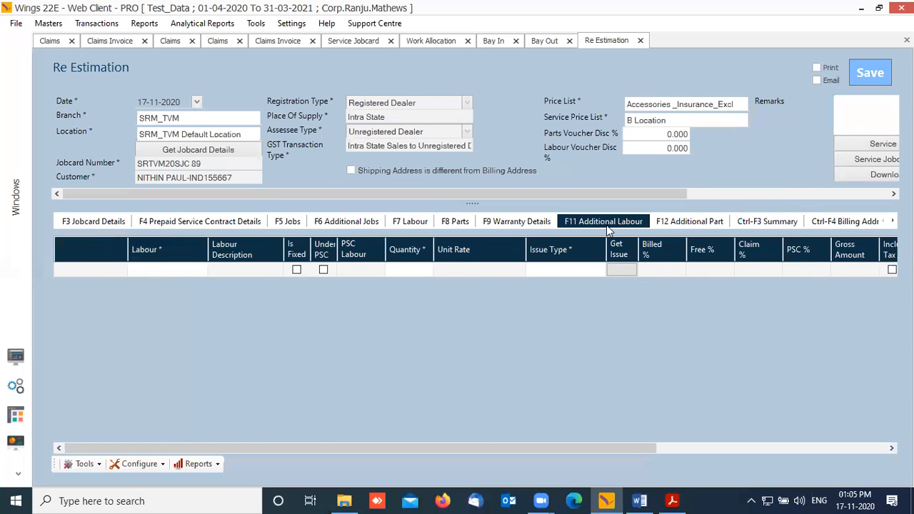
click(171, 270)
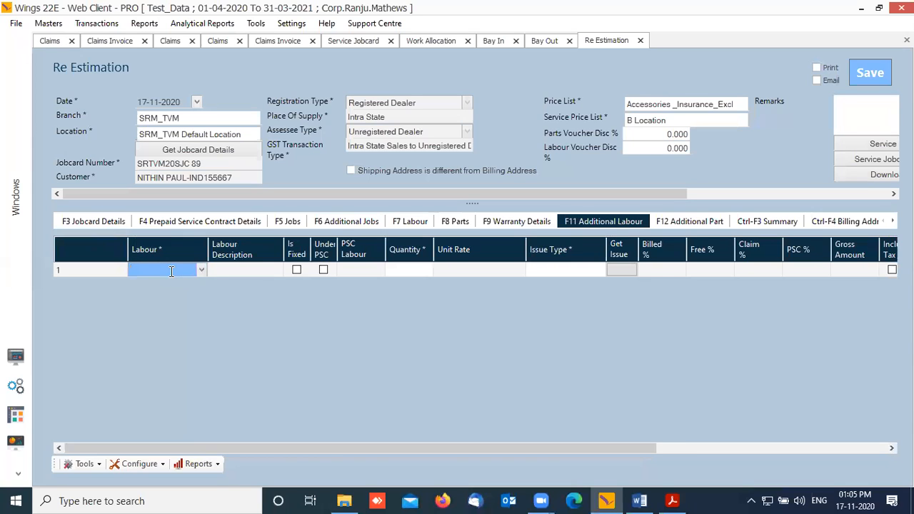
text(A02C)
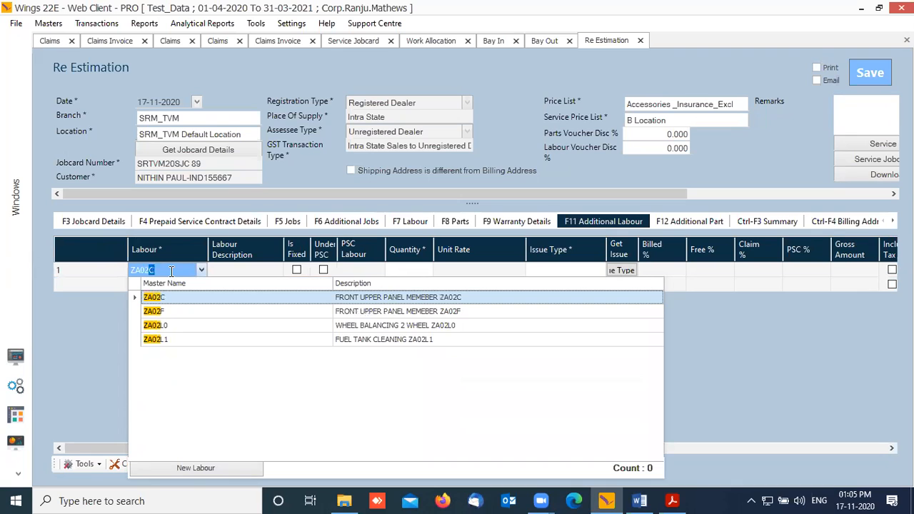
key(BackSpace)
key(BackSpace)
key(BackSpace)
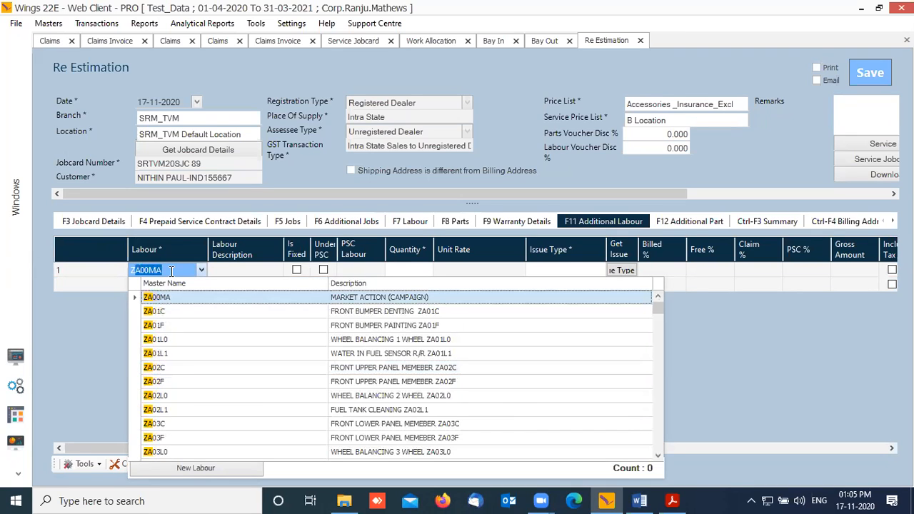
key(BackSpace)
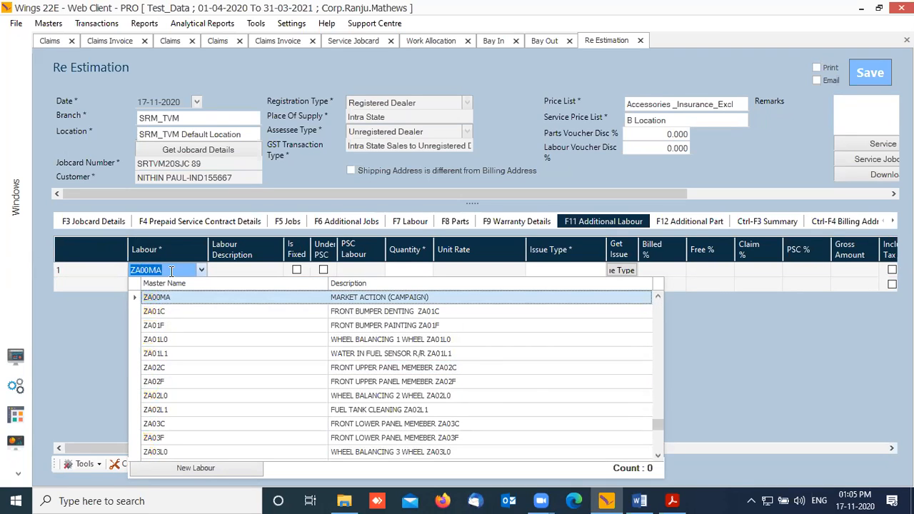
key(Down)
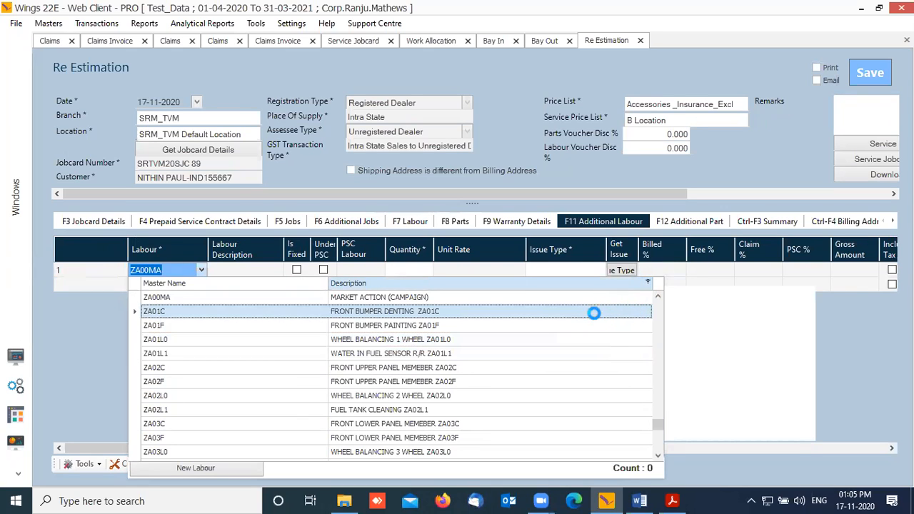
click(707, 320)
text(FRE)
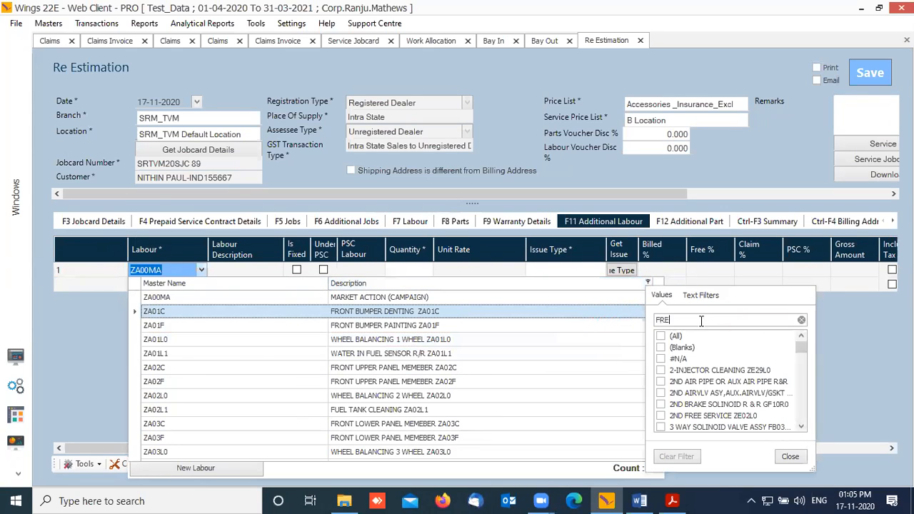
text(E)
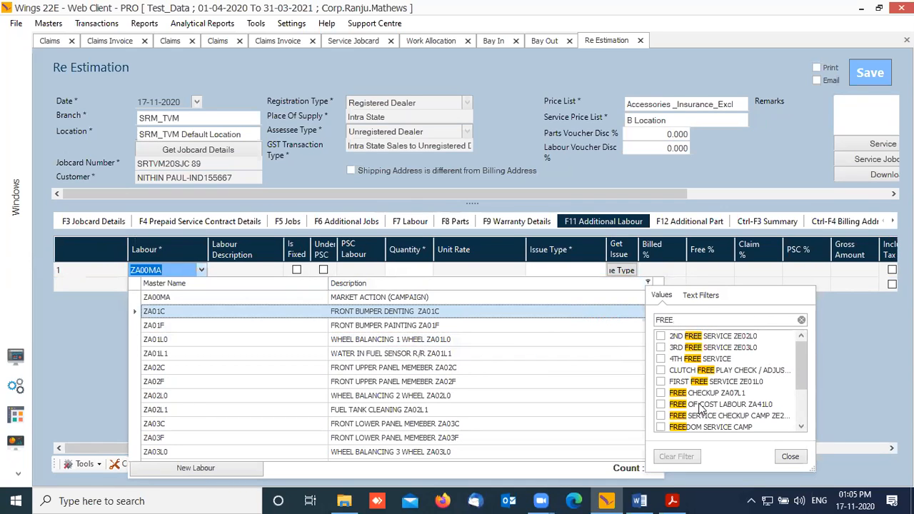
click(172, 271)
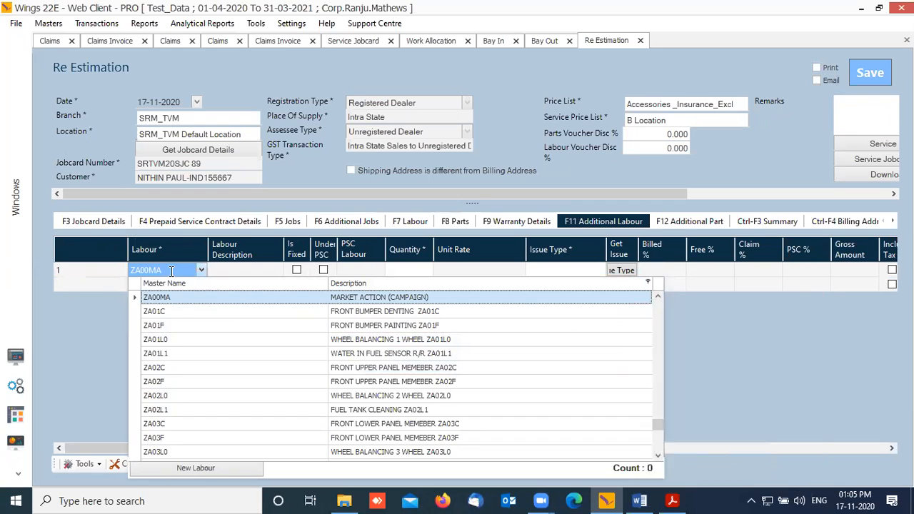
text(ZA)
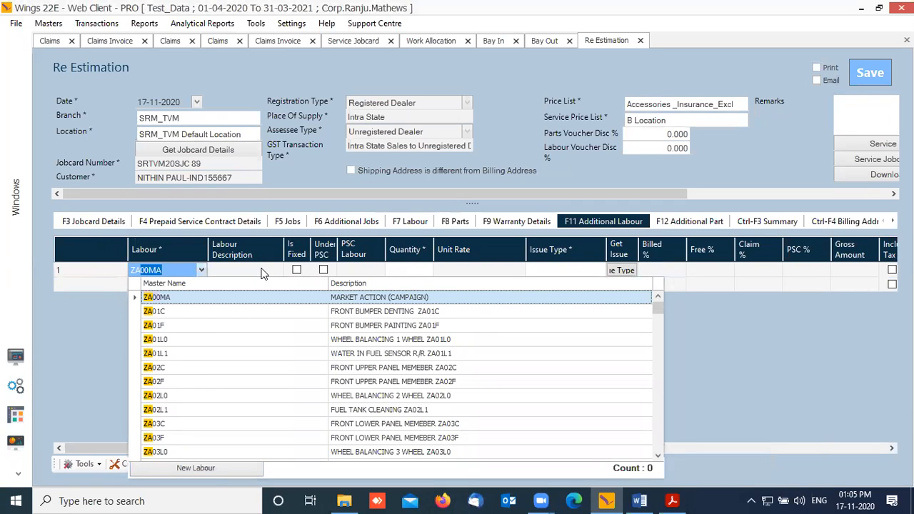
text(02C)
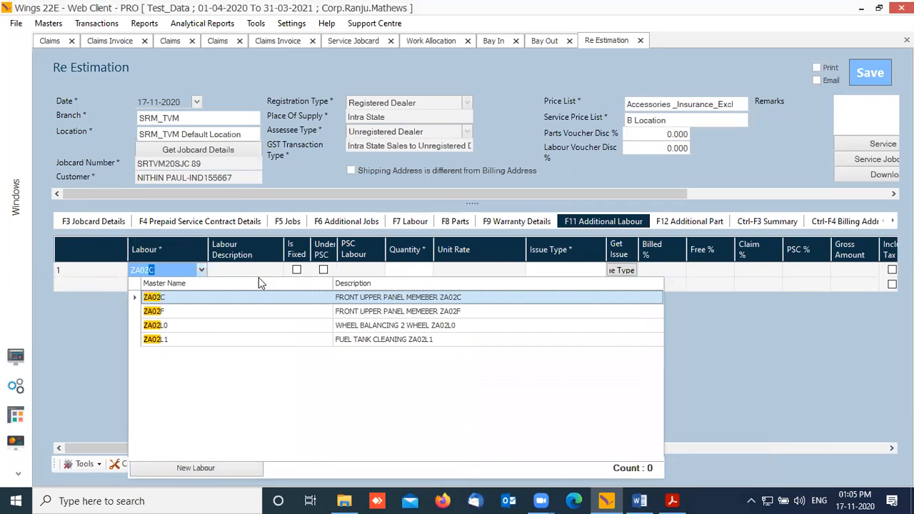
click(169, 327)
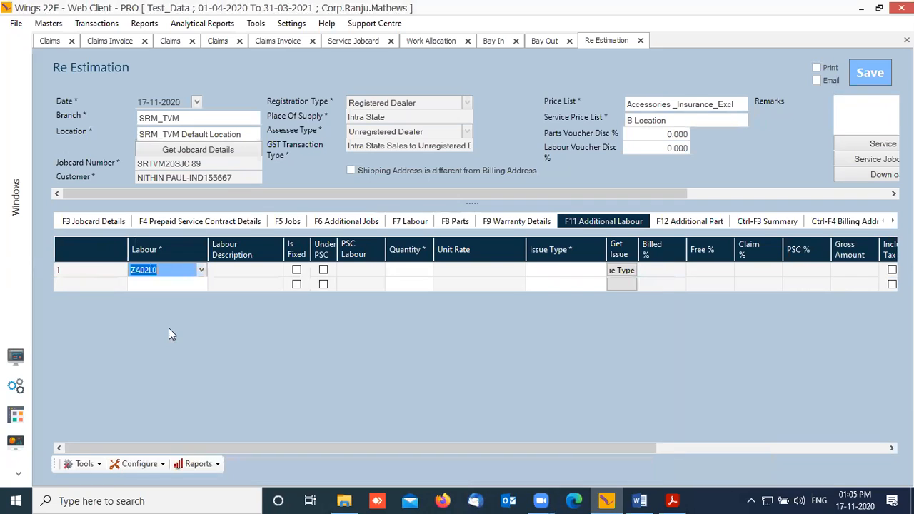
Step: Replace the row 1 labour code with ZE02L0, the 2nd free service
click(202, 270)
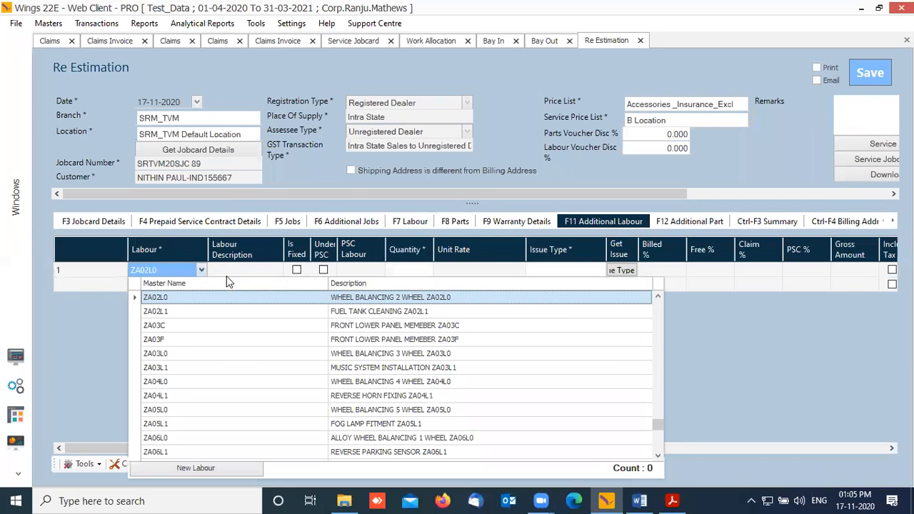
click(648, 283)
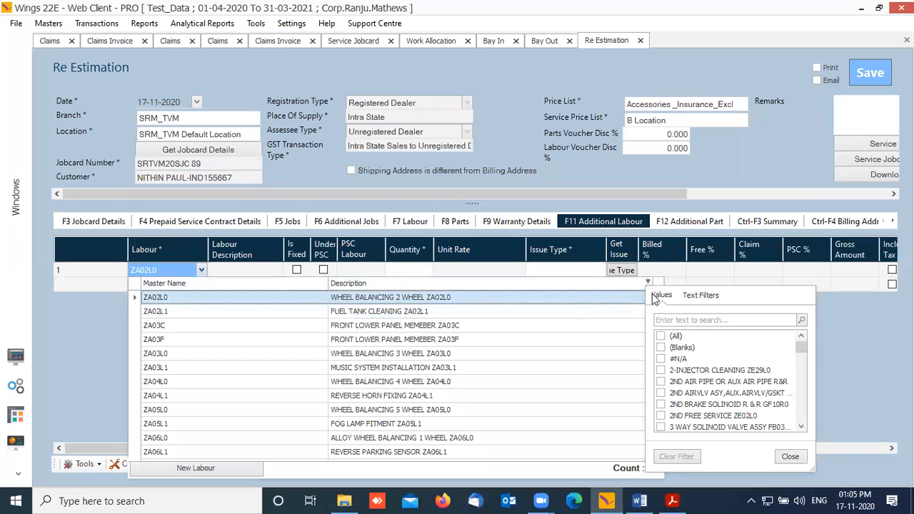
click(673, 319)
text(FREE)
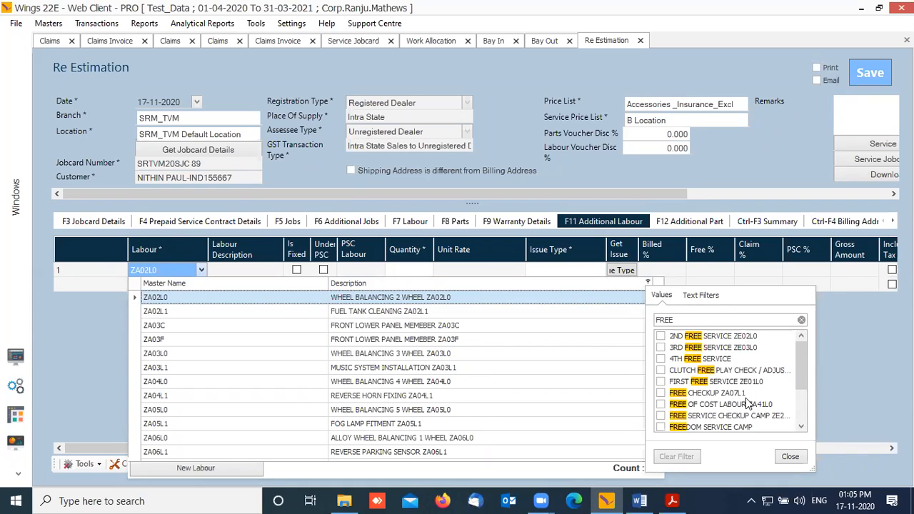
click(169, 273)
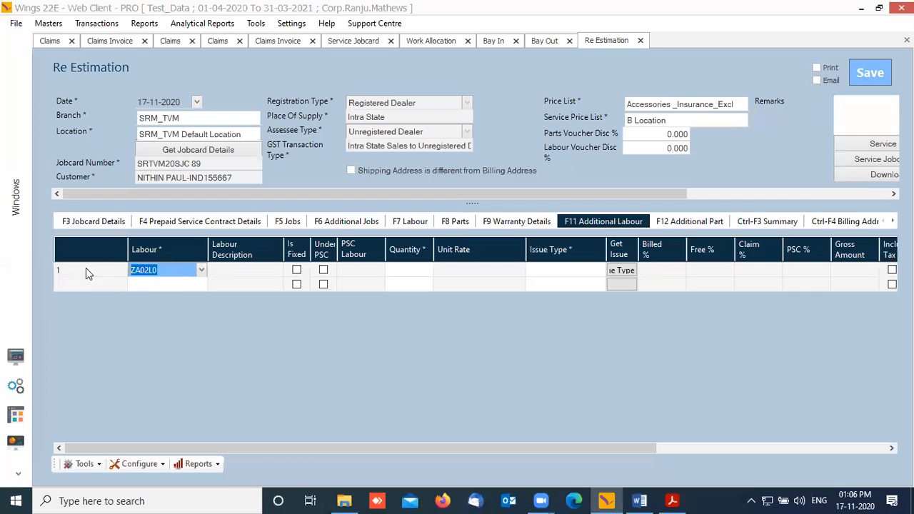
text(ZE)
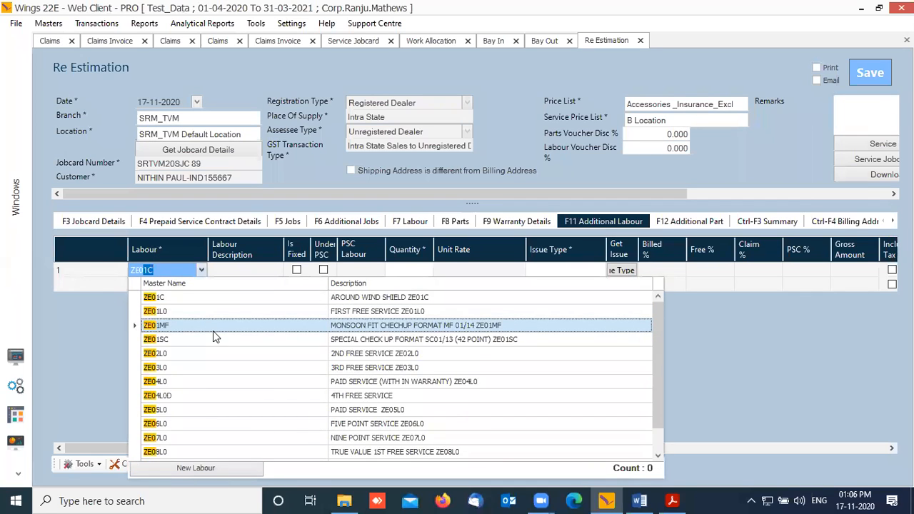
text(02L0)
click(187, 303)
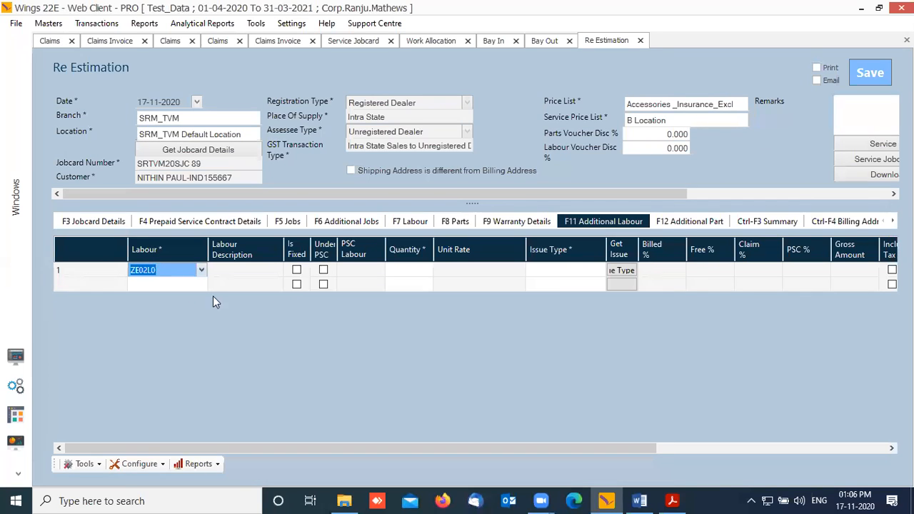
key(Return)
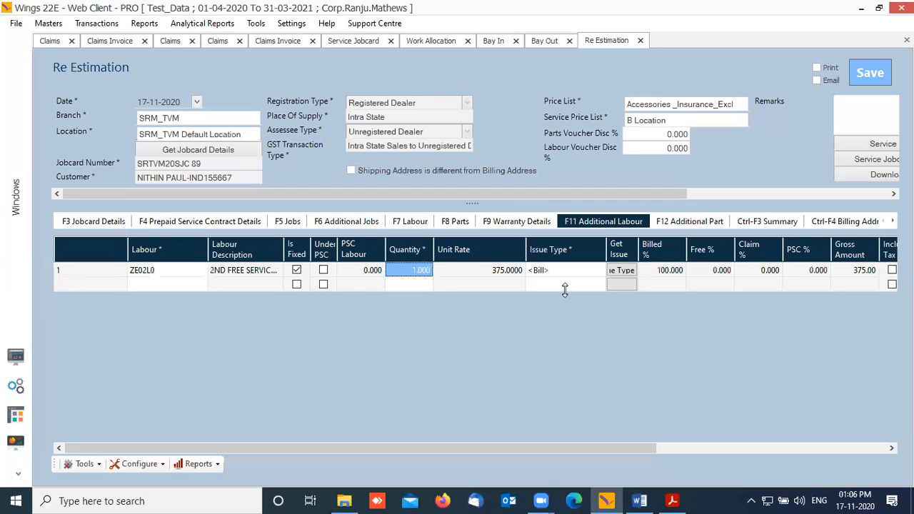
Step: Set the ZE02L0 line's issue type to Free and save the re-estimation
key(Return)
text(f)
click(558, 302)
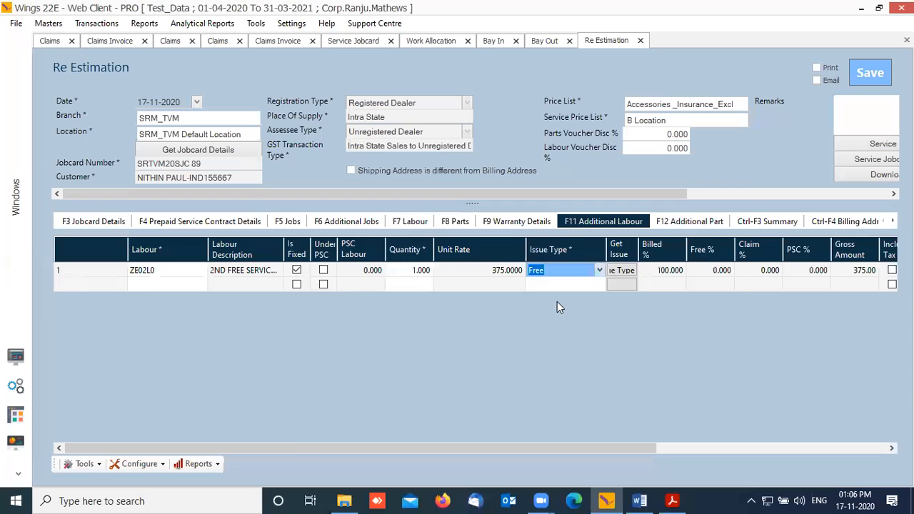
key(Return)
click(875, 80)
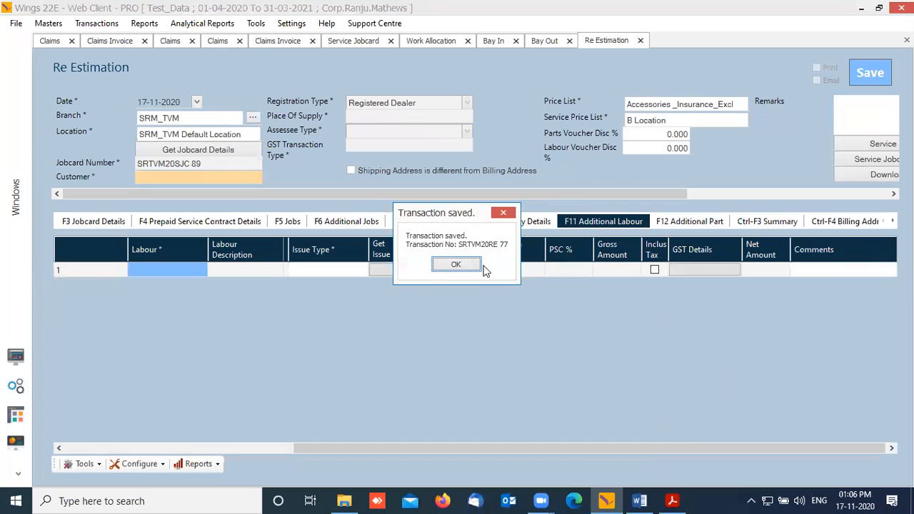
Step: Acknowledge the saved re-estimation and start a new Labour Performed entry
click(467, 265)
click(16, 356)
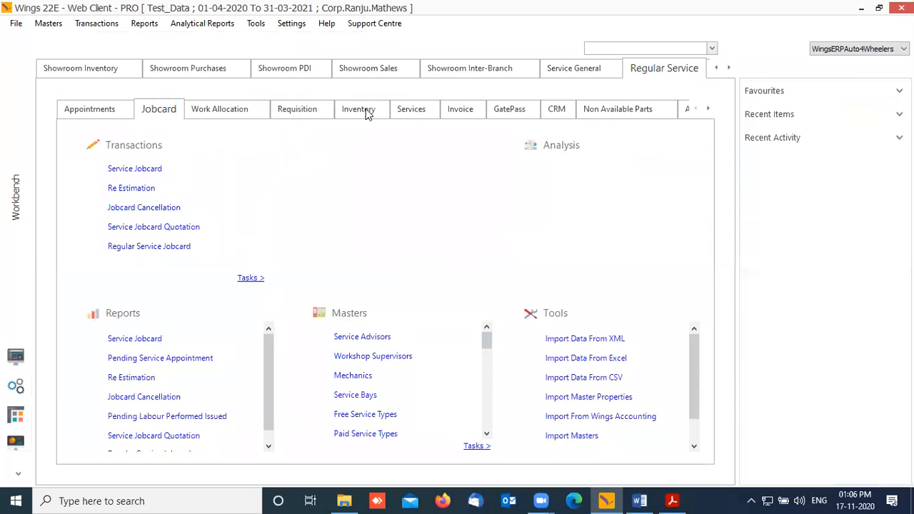
click(414, 111)
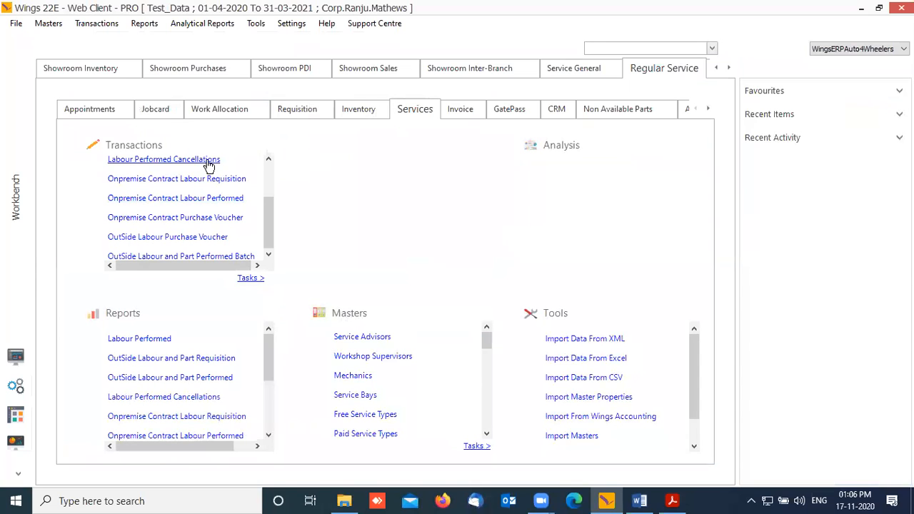
drag(263, 205, 275, 148)
click(163, 172)
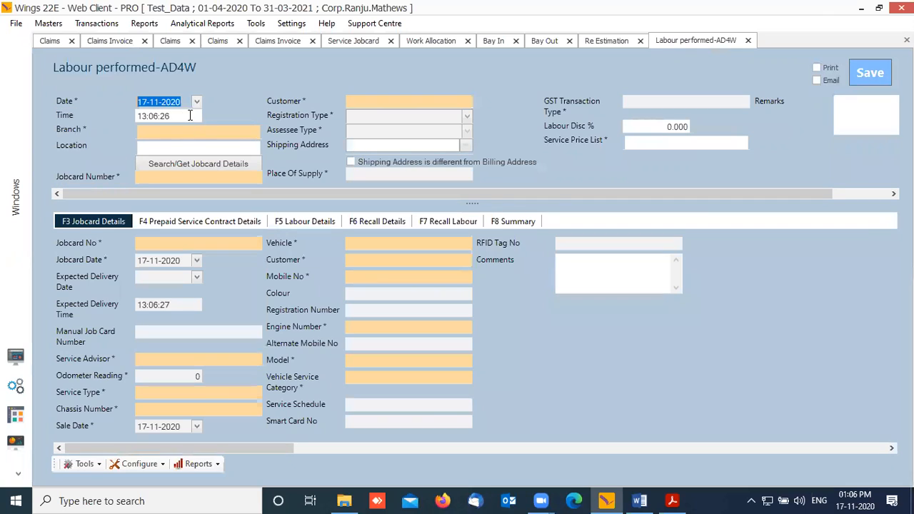
Step: Set the branch to SRM_TVM and load jobcard SRTVM20SJC 89 from the 89 search
key(Tab)
text(TVM)
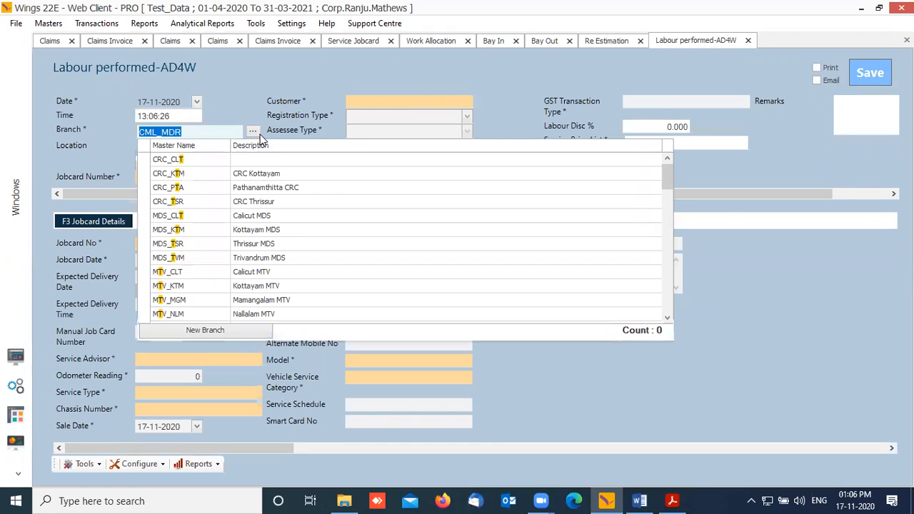
key(Down)
key(Down)
key(Down)
key(Down)
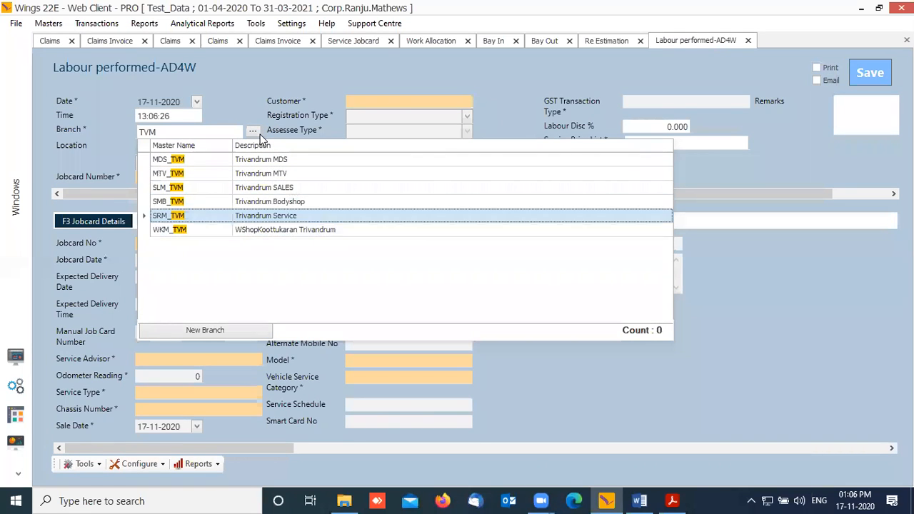
key(Return)
key(Tab)
key(Return)
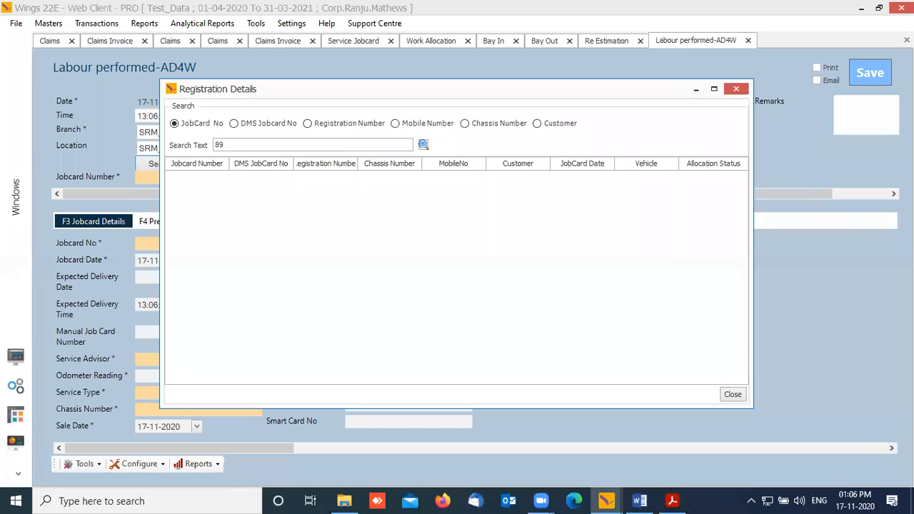
key(Return)
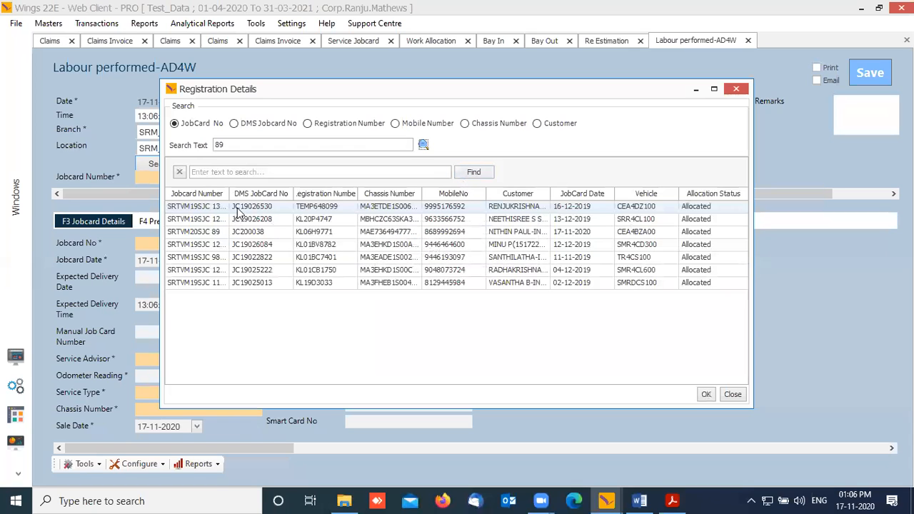
click(217, 232)
click(705, 395)
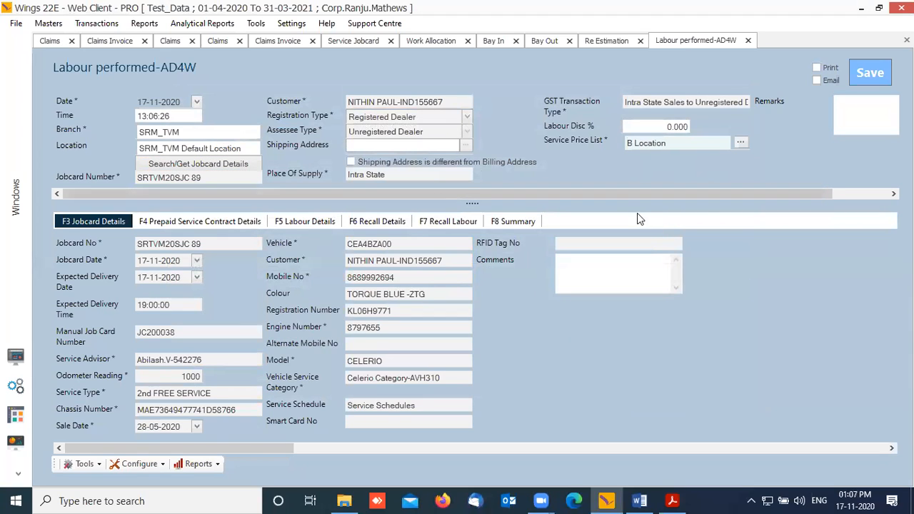
Step: Assign a technician to the ZE02L0 labour line and save the entry as SRTVM20LP 45
click(292, 221)
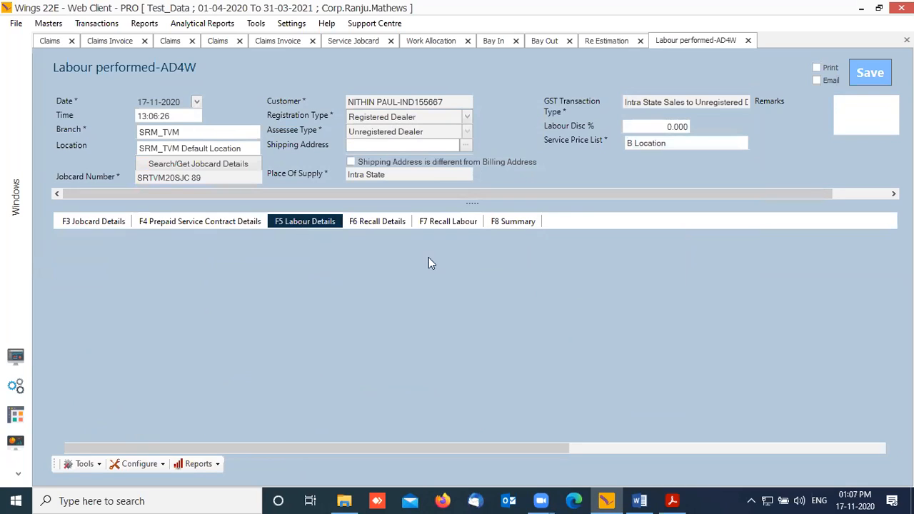
click(555, 448)
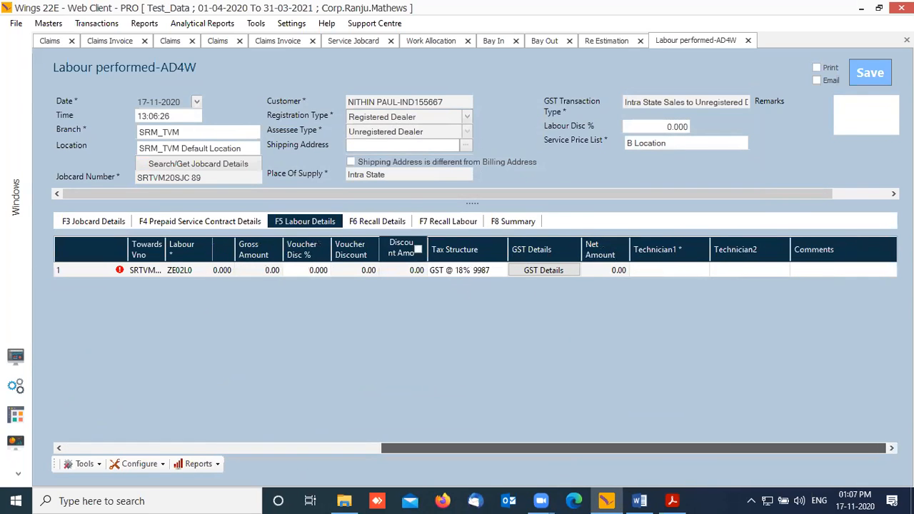
click(703, 272)
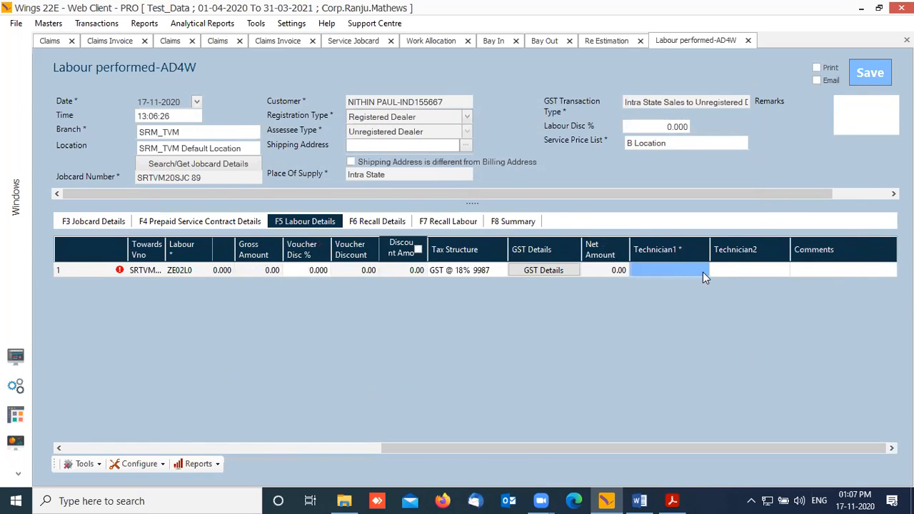
click(705, 269)
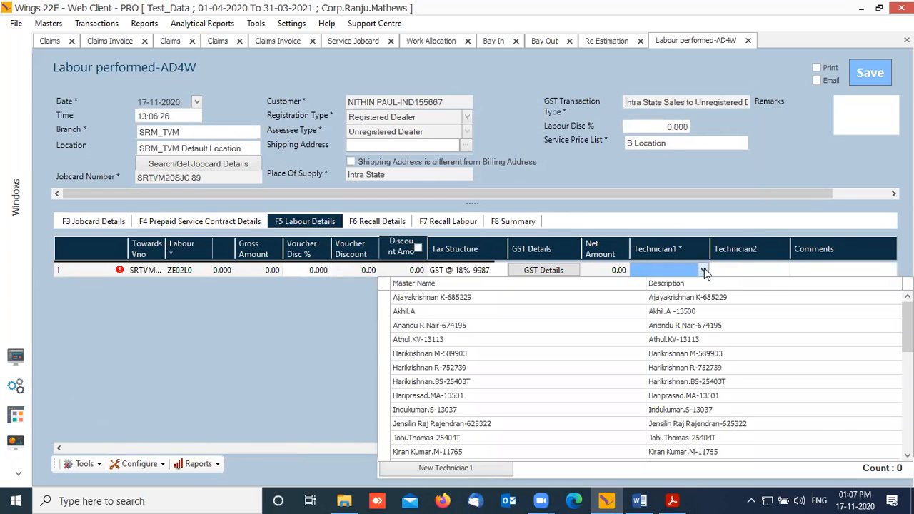
text(raj)
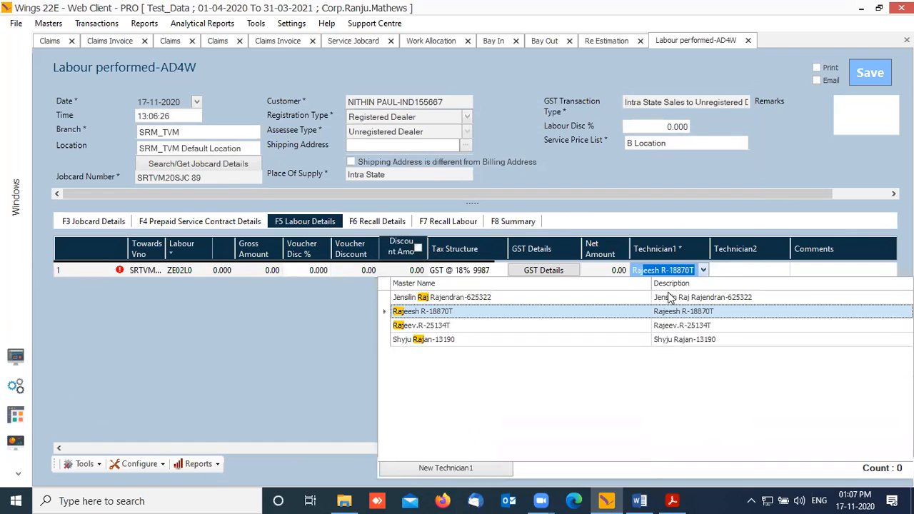
click(452, 340)
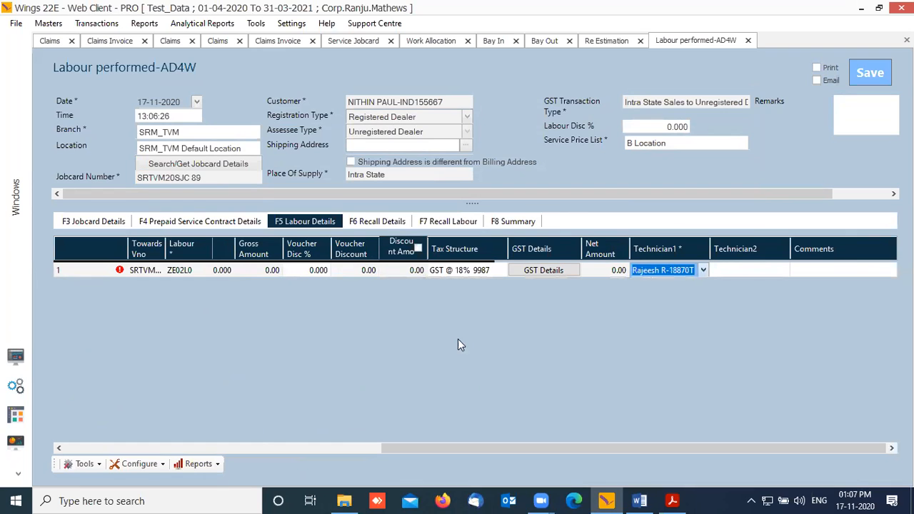
click(869, 72)
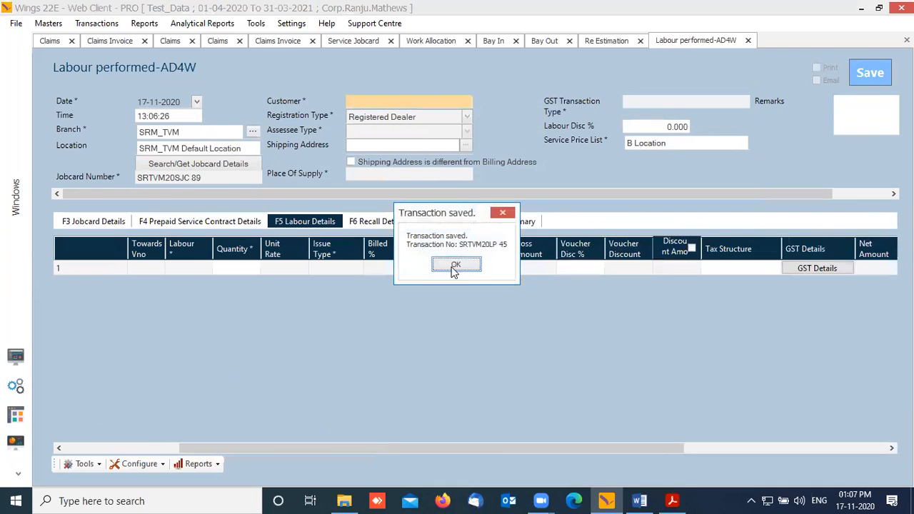
click(455, 266)
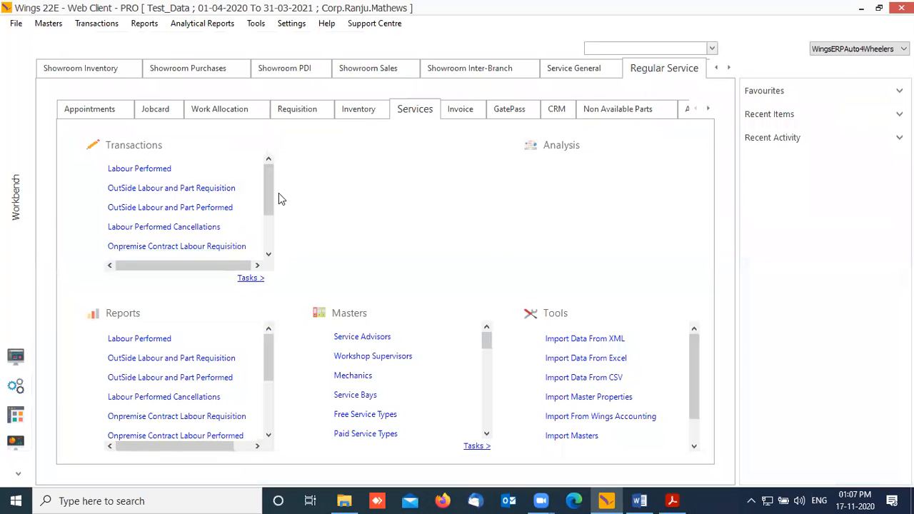
Step: Open a Final Inspection for branch SRM_TVM and load jobcard 89 dated 17-11-2020
click(465, 109)
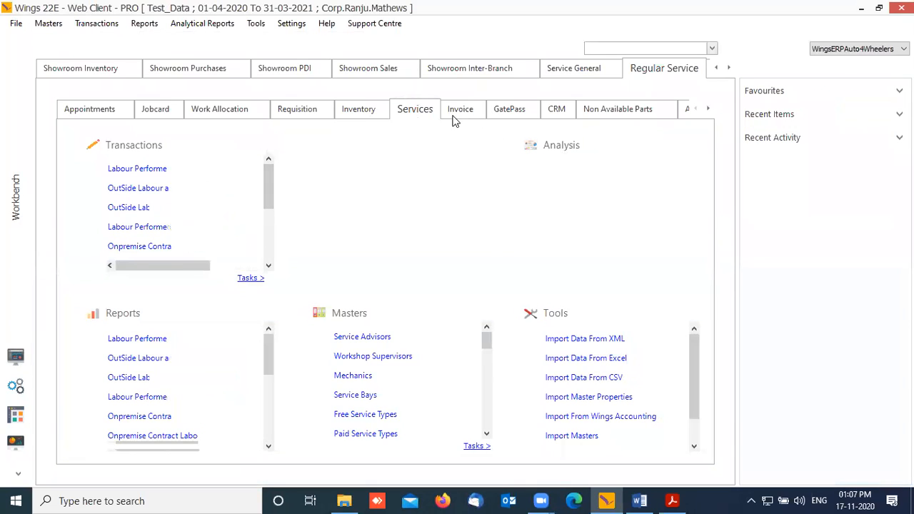
click(141, 169)
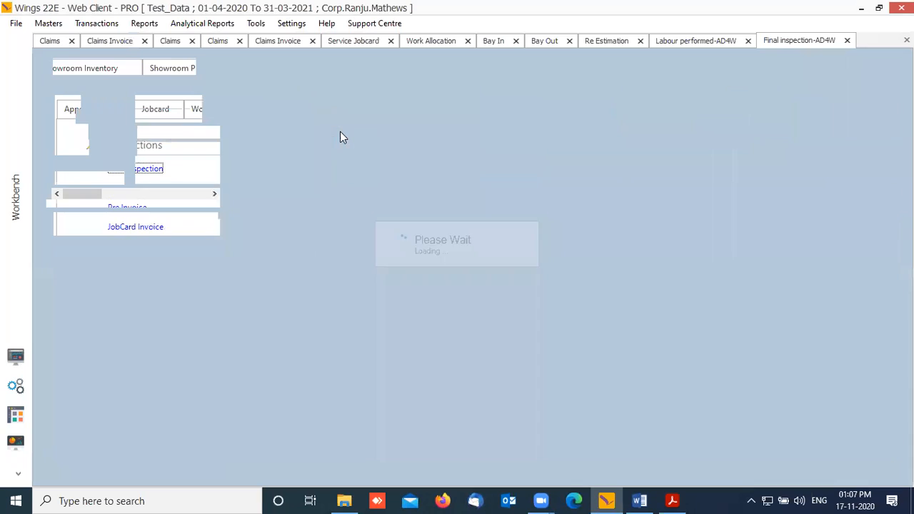
click(182, 136)
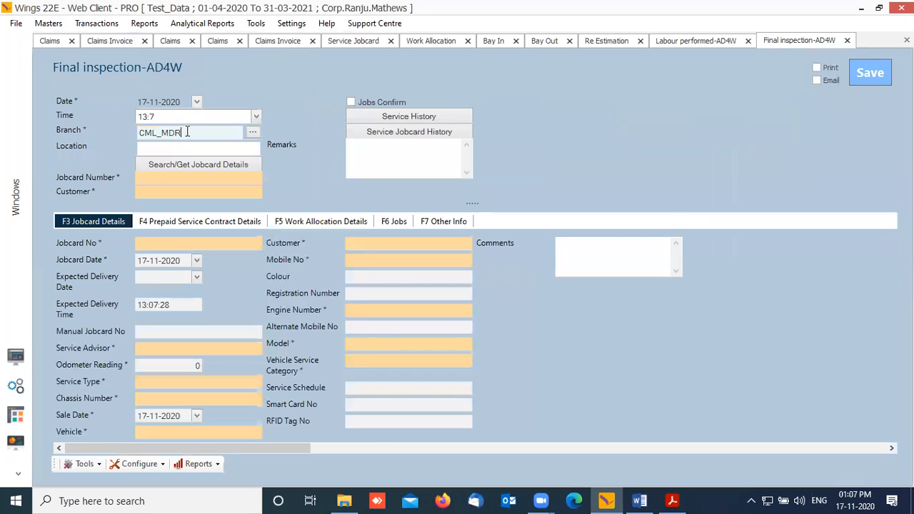
text(TVM)
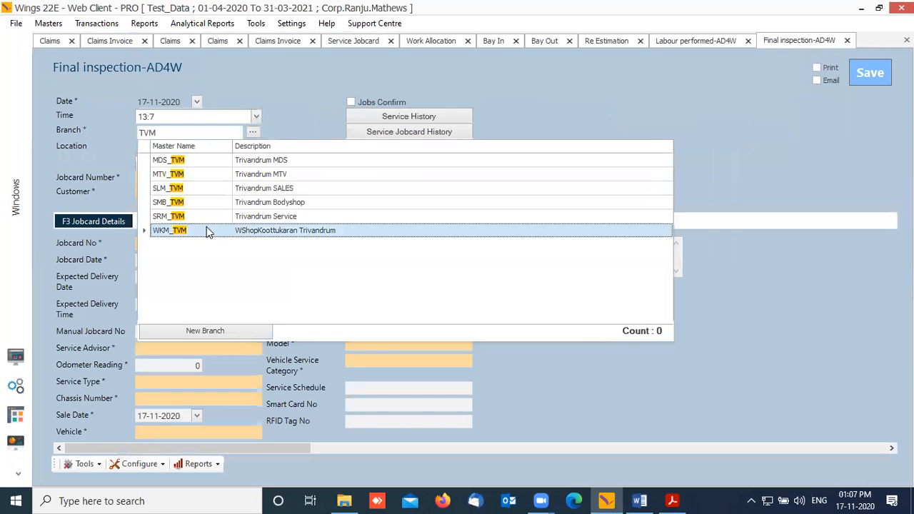
click(187, 217)
click(218, 180)
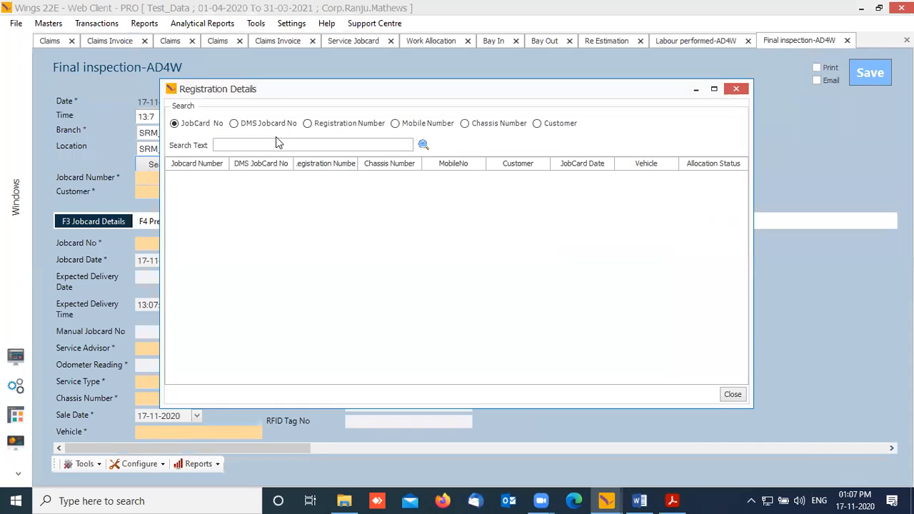
click(277, 142)
text(89)
key(Return)
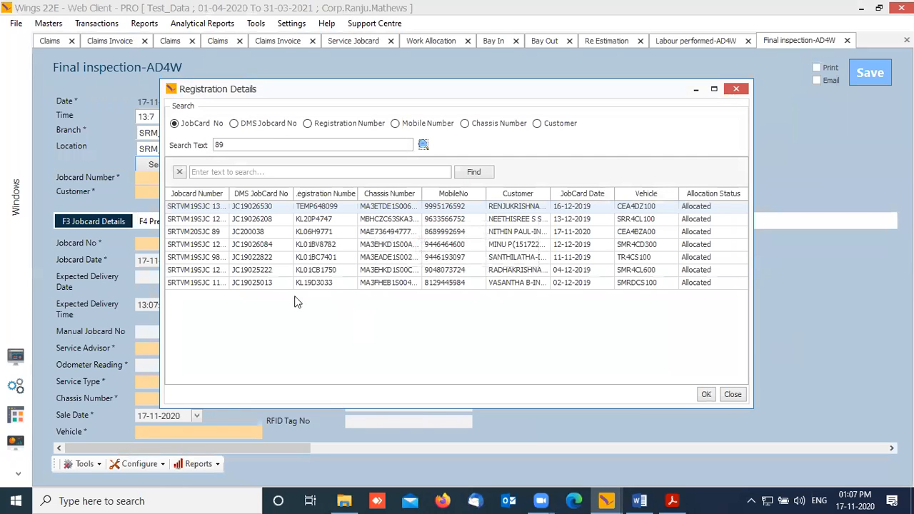
click(218, 232)
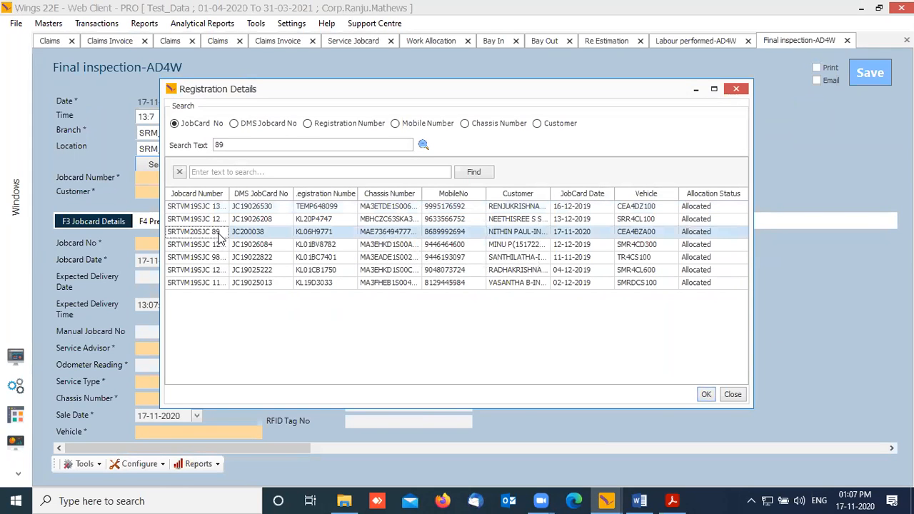
click(706, 395)
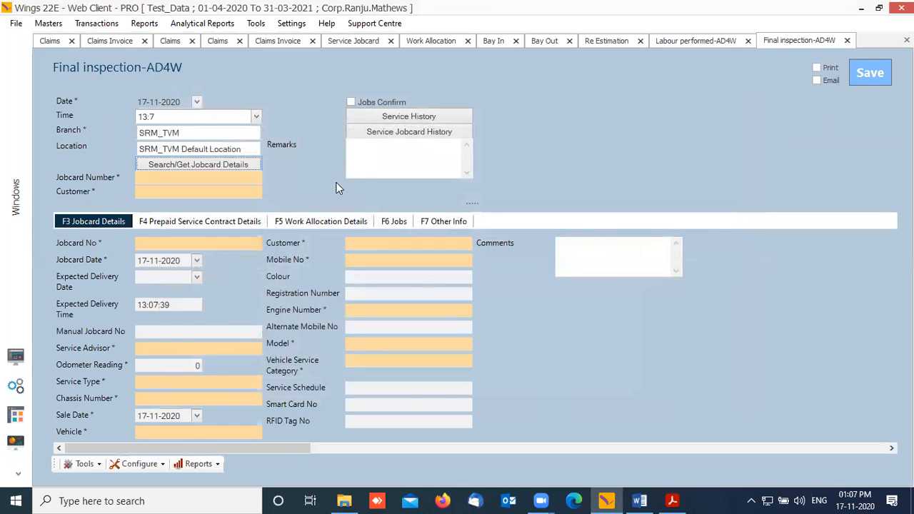
Step: Check Jobs Confirm, save the final inspection, and go back to the workbench
click(171, 222)
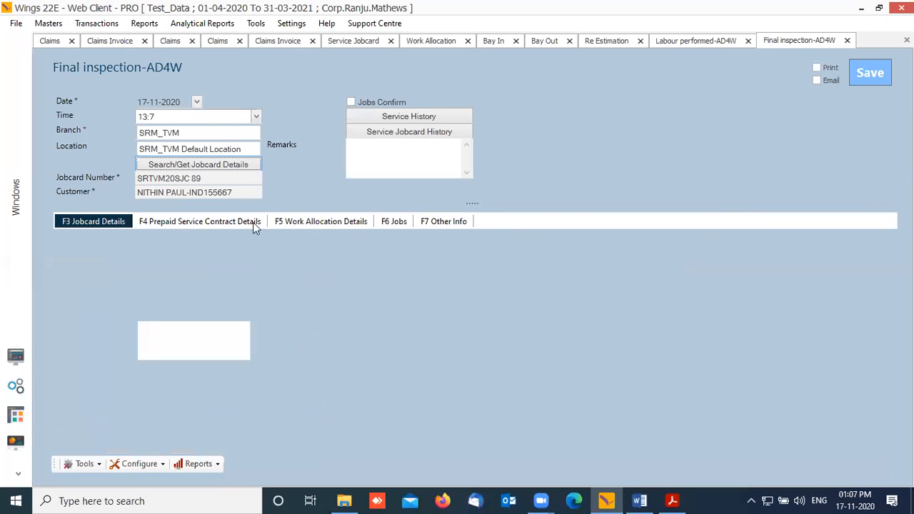
click(293, 224)
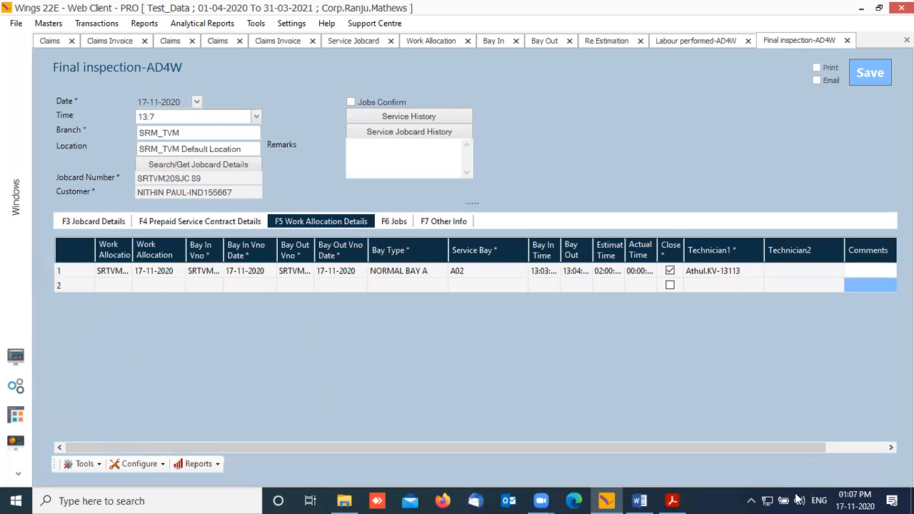
click(351, 102)
click(876, 77)
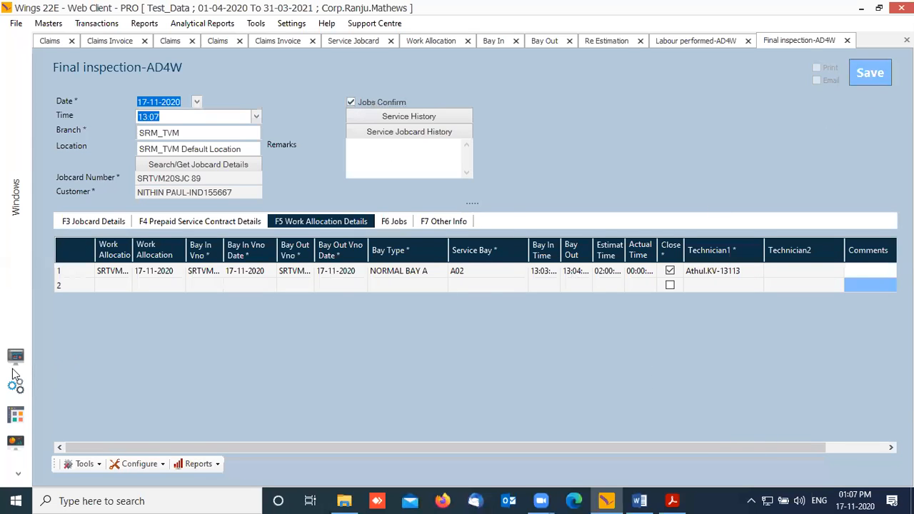
click(455, 265)
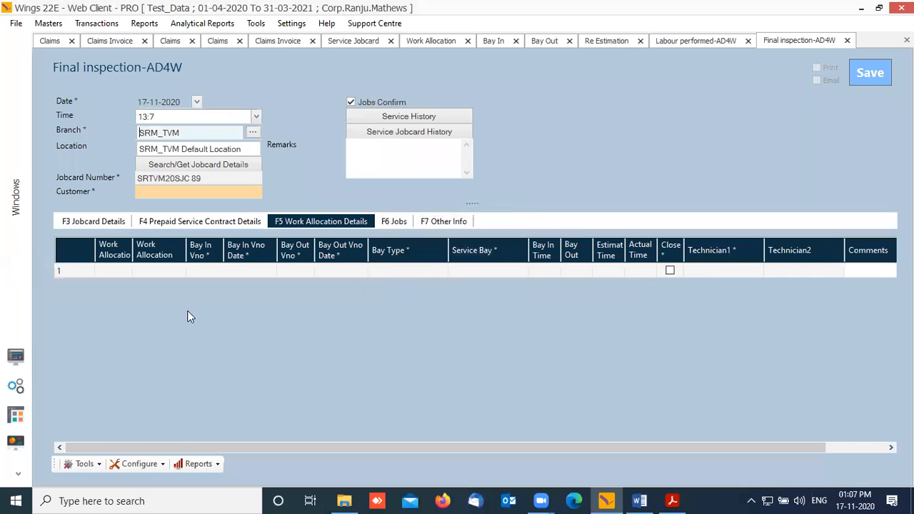
click(15, 355)
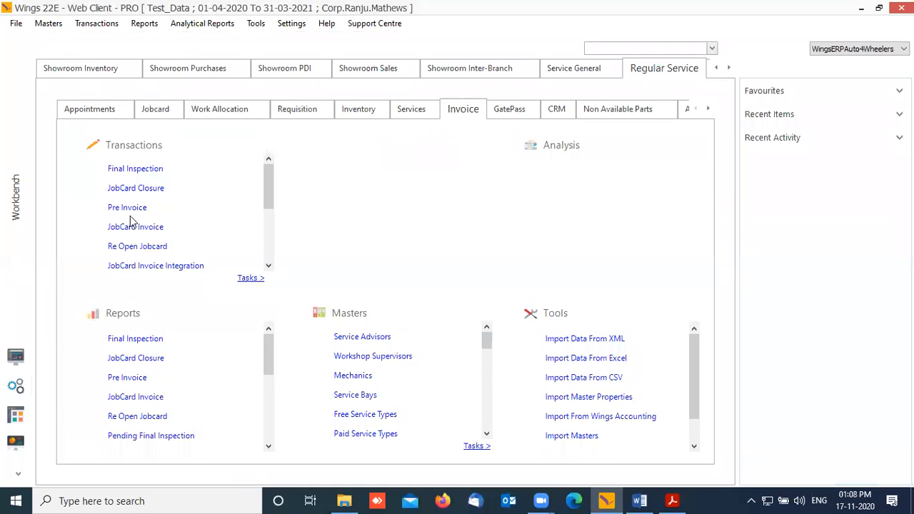
Step: Open a JobCard Closure for branch SRM_TVM and load jobcard 89 dated 17-11-2020
click(153, 190)
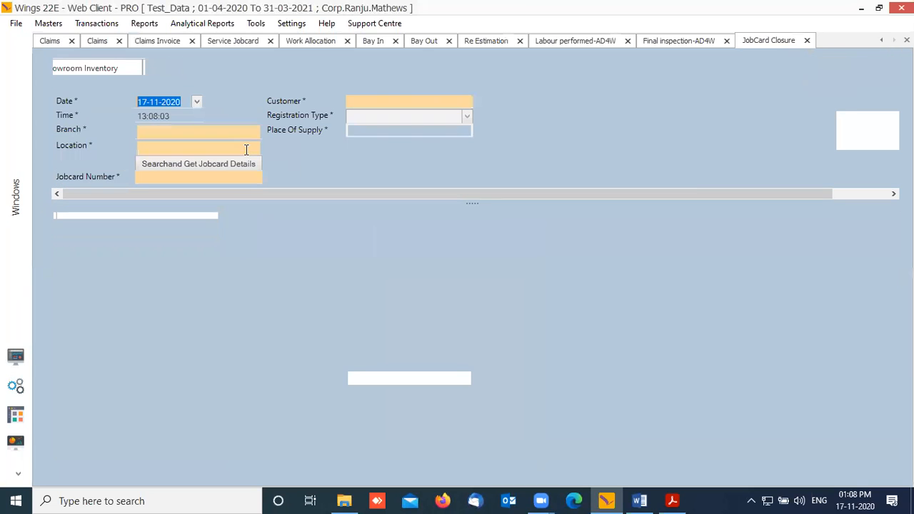
click(190, 133)
text(TVM)
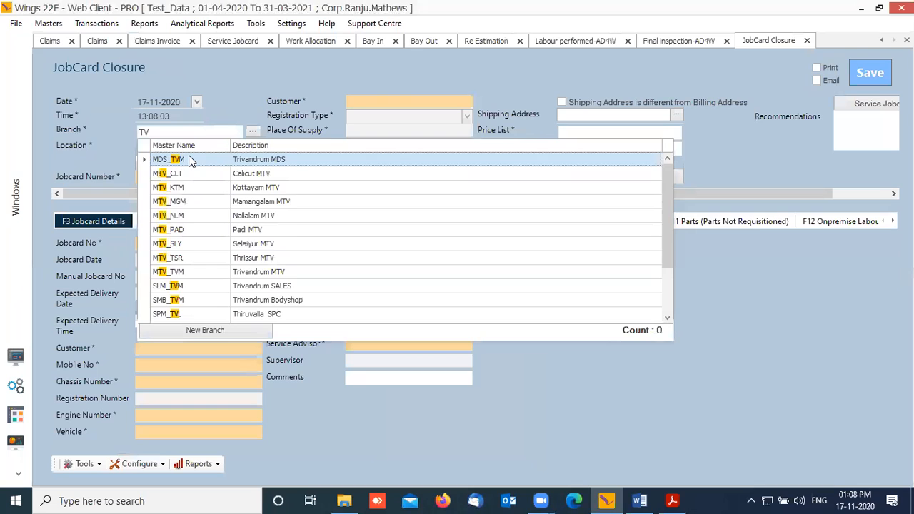
key(Down)
key(Down)
key(Down)
key(Down)
key(Return)
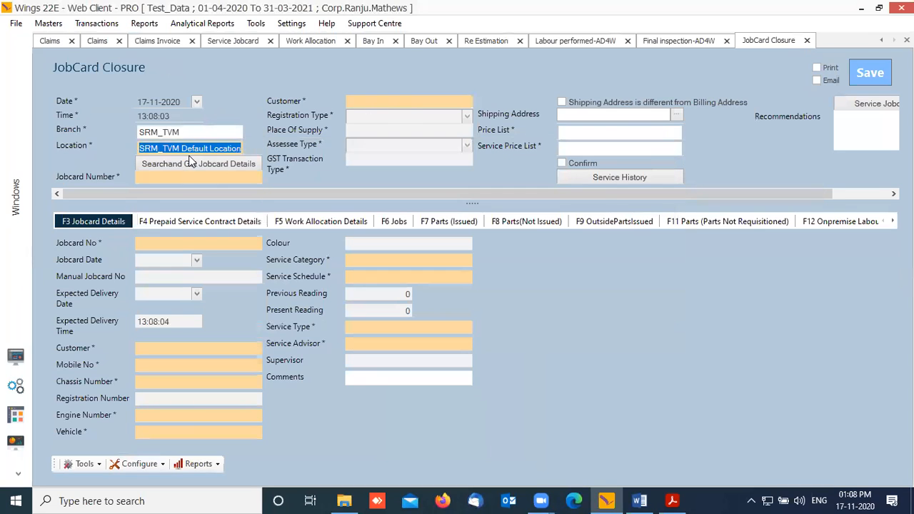
click(226, 179)
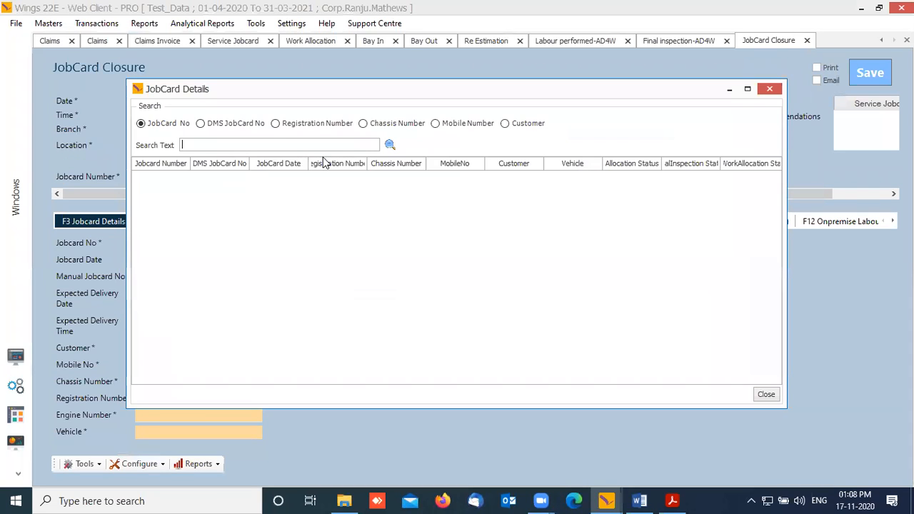
click(390, 145)
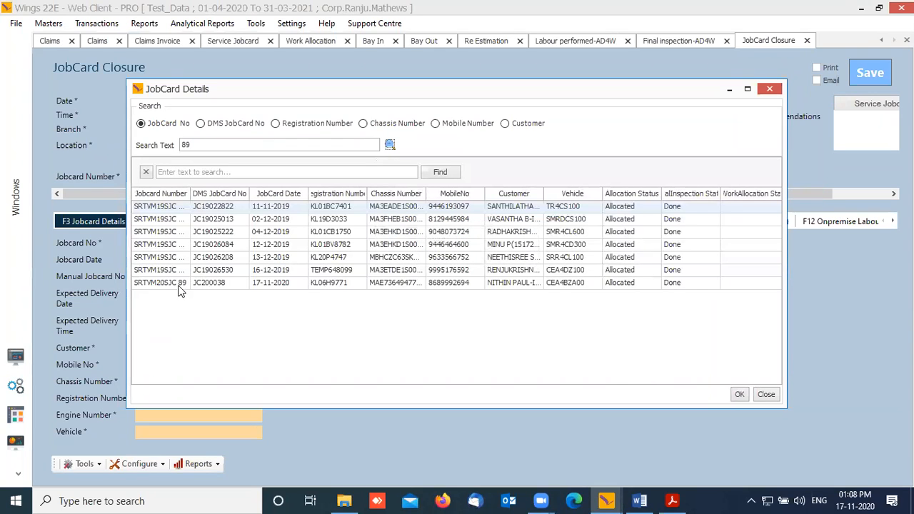
click(180, 284)
click(740, 395)
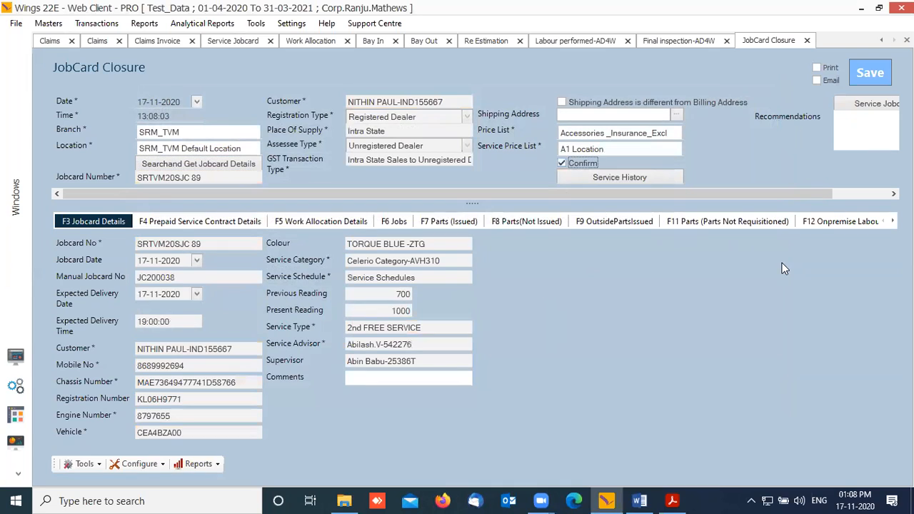
Step: Change the service price list from A1 Location to B Location
click(635, 149)
drag(635, 148, 447, 150)
text(B)
click(404, 176)
Step: Review the jobs, parts and labour sections, then save the closure as SRTVM20JCC 58
click(323, 223)
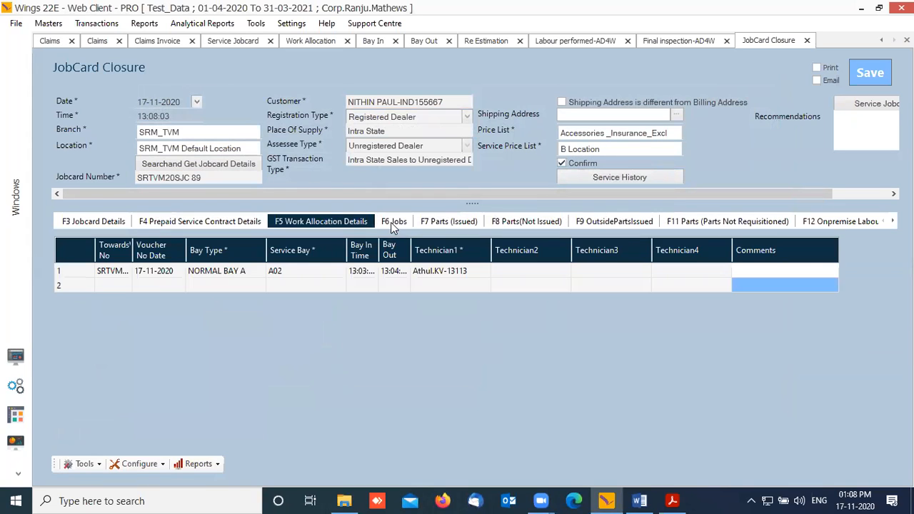
click(391, 222)
click(475, 228)
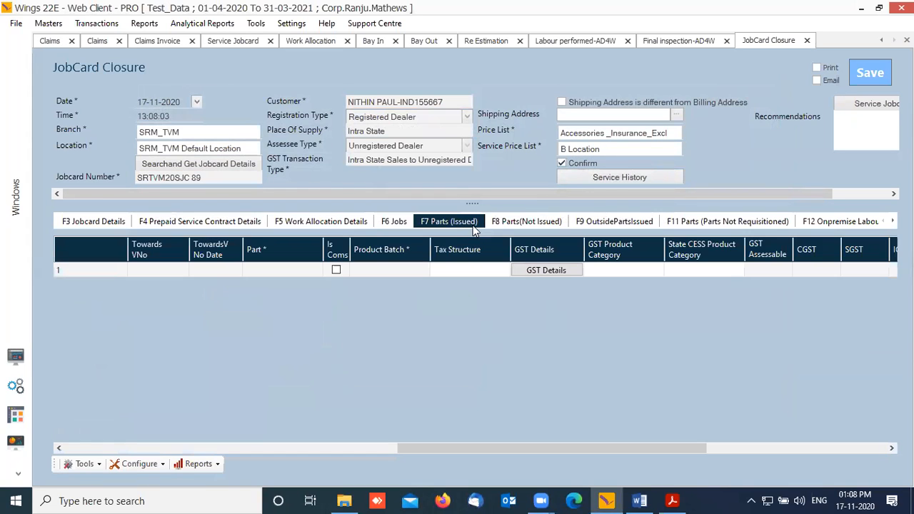
click(512, 223)
click(614, 223)
click(716, 222)
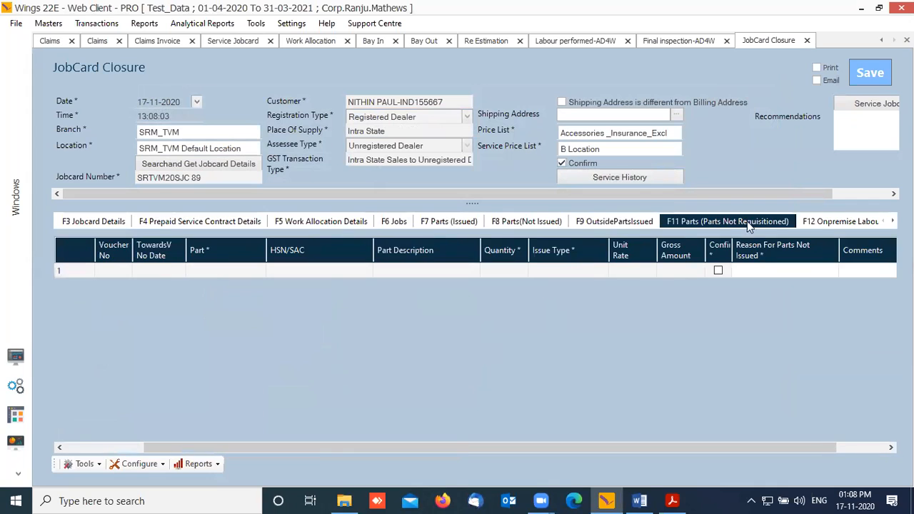
click(857, 223)
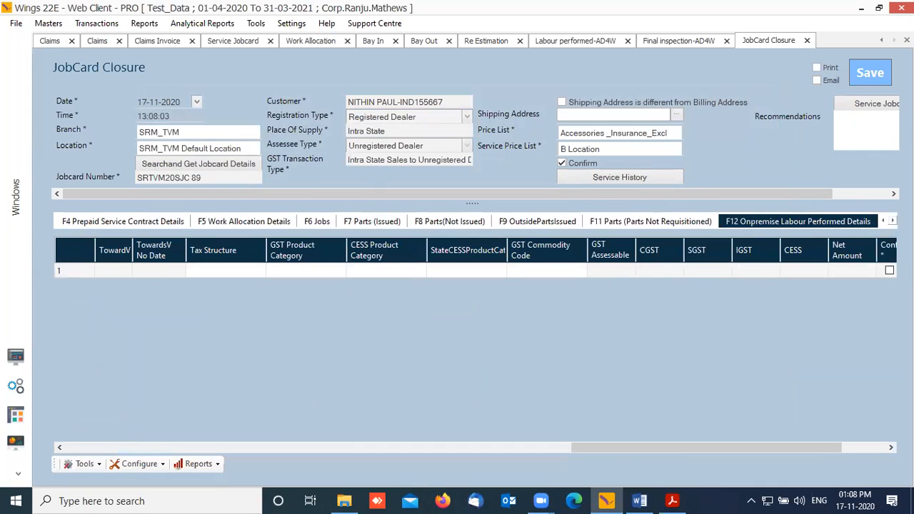
click(893, 221)
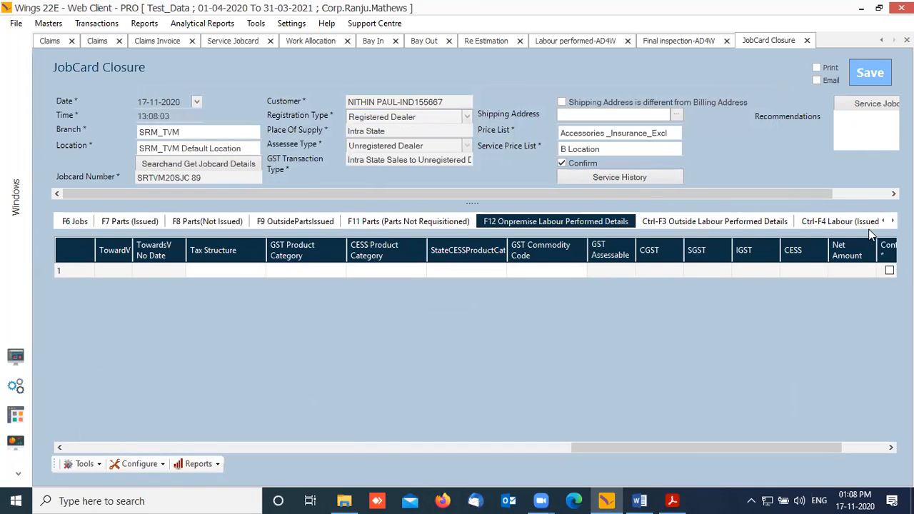
click(818, 223)
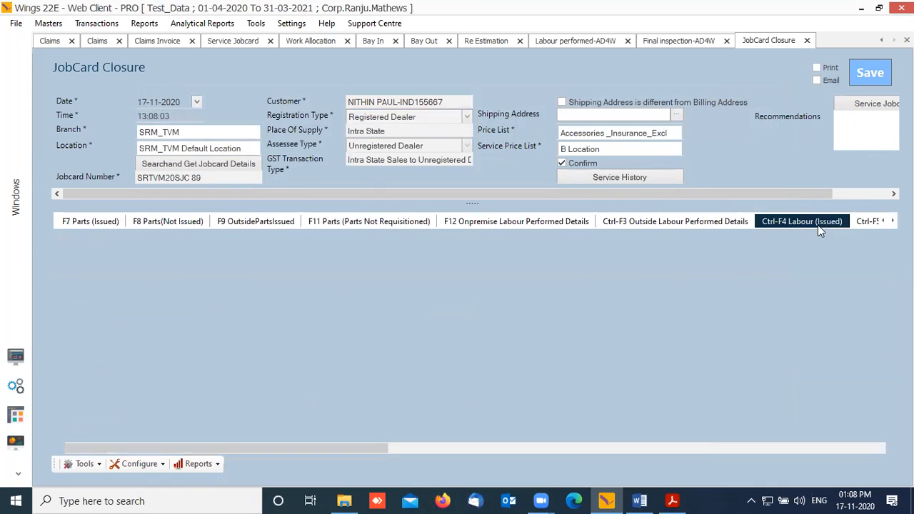
click(879, 76)
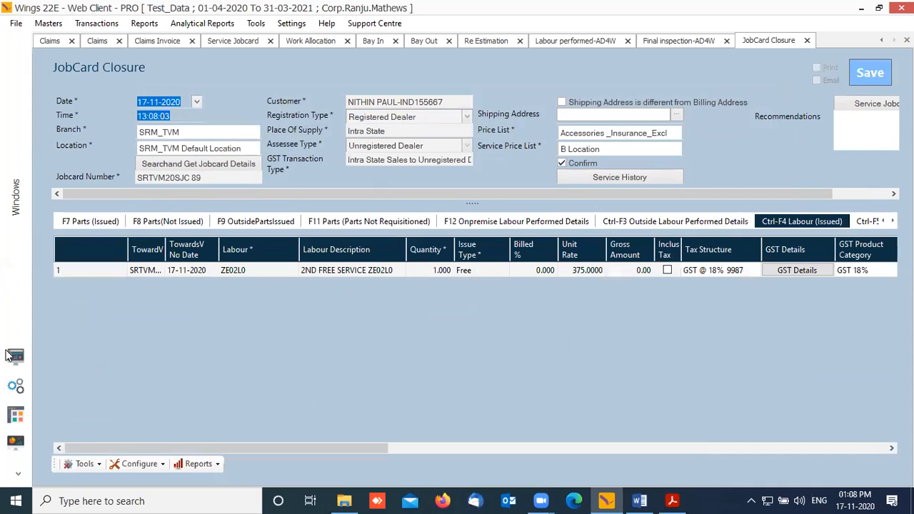
click(456, 264)
click(16, 356)
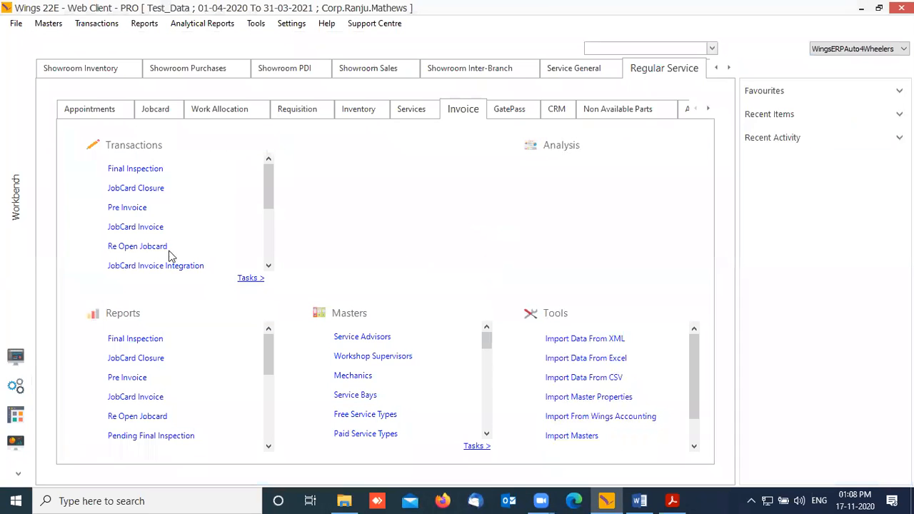
Step: Open a Pre Invoice for SRM_TVM and select closed jobcard 89 dated 17-11-2020 from the search
click(136, 213)
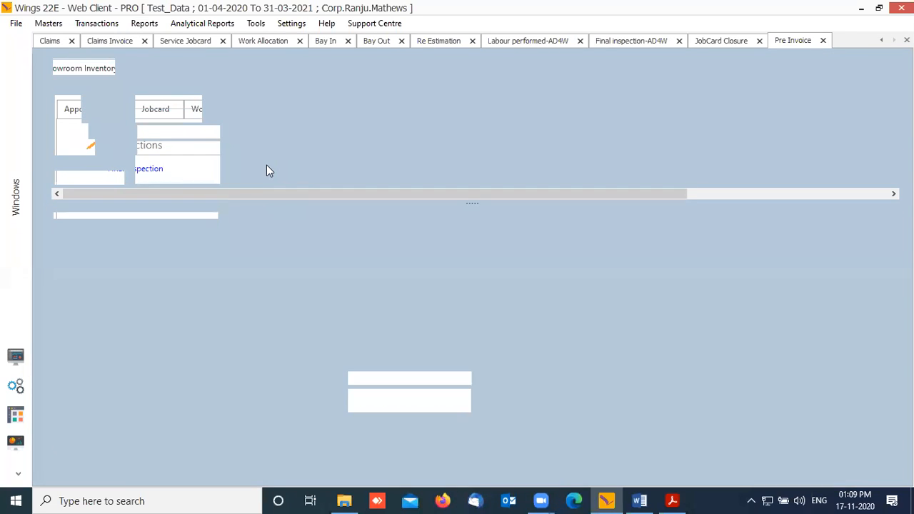
text(TVM)
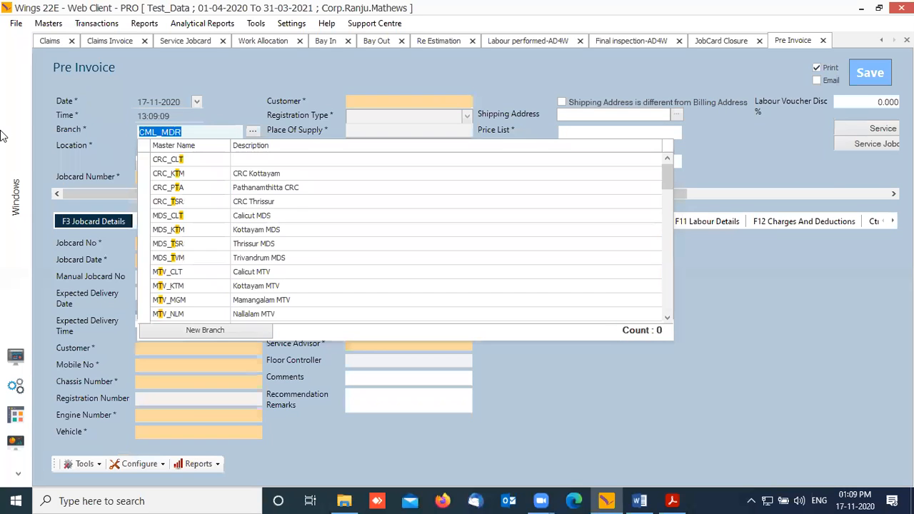
key(Down)
key(Down)
key(Down)
key(Down)
key(Return)
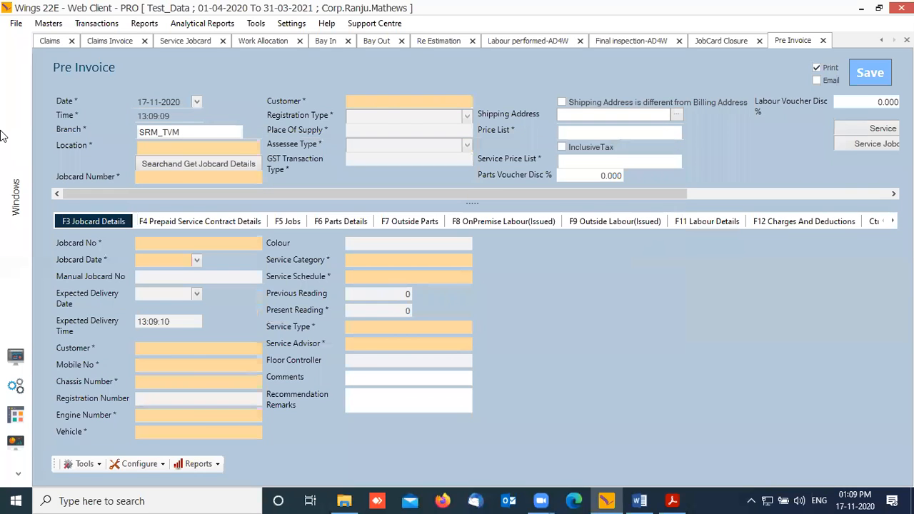
key(Return)
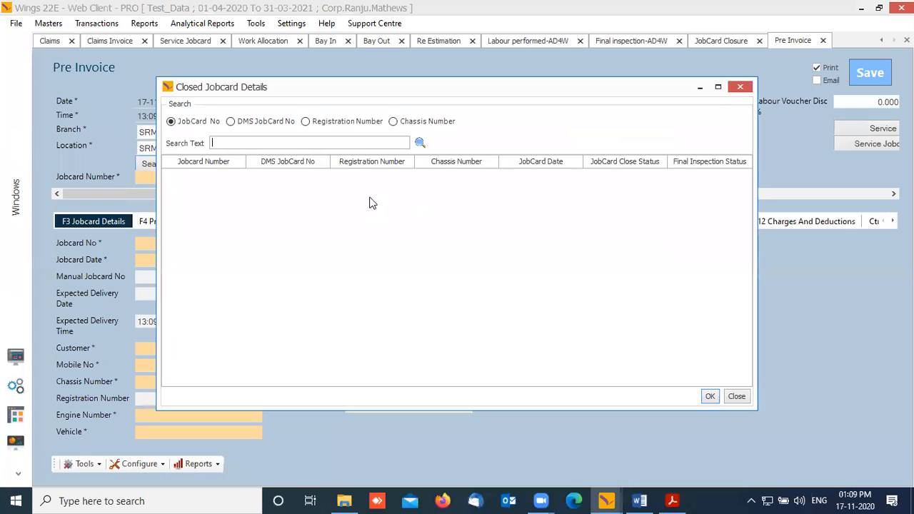
text(89)
key(Return)
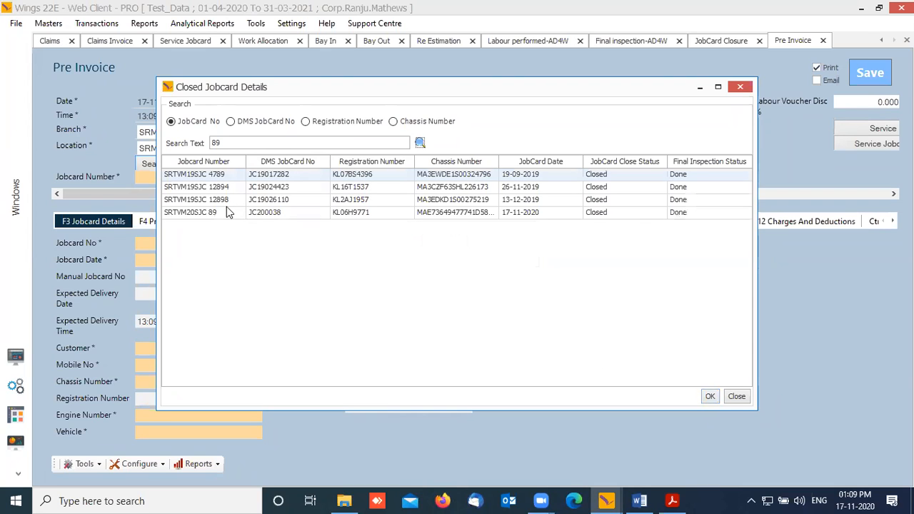
key(Down)
key(Down)
click(193, 215)
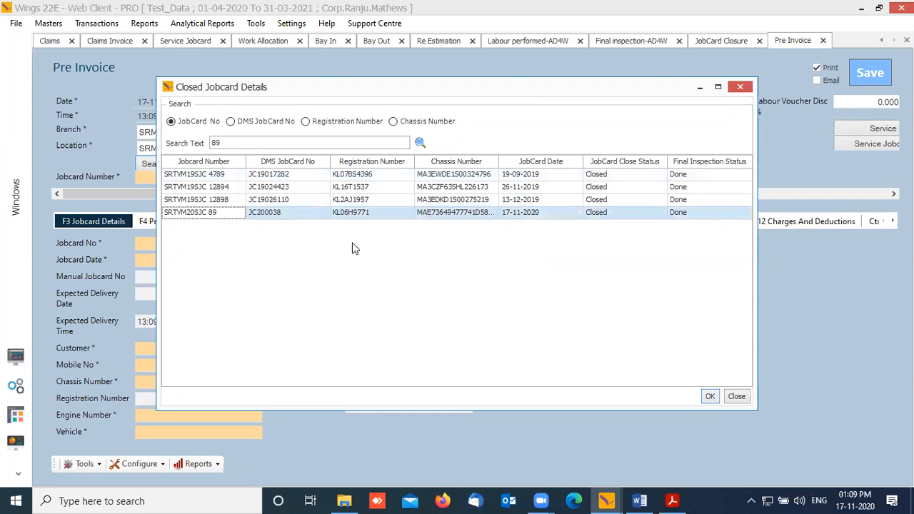
Step: Load jobcard SRTVM20SJC 89 into the pre-invoice and review its summary totals
click(711, 397)
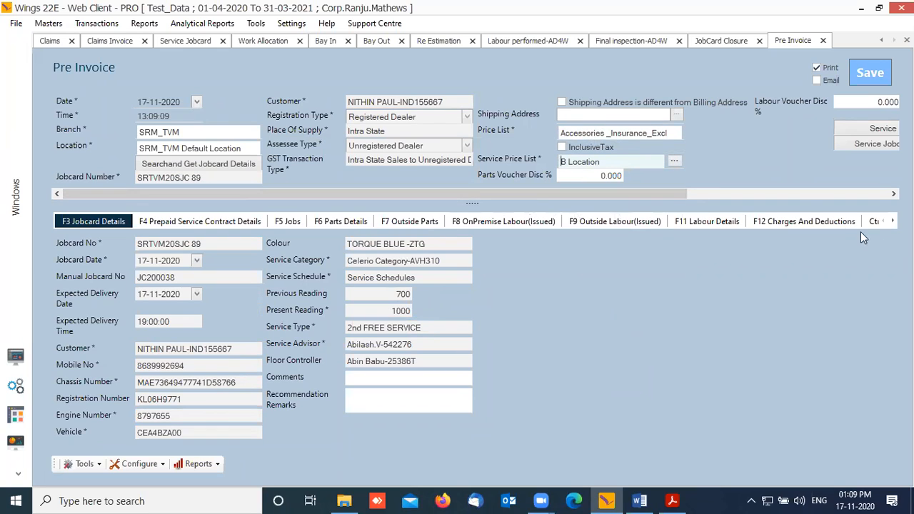
click(893, 221)
click(893, 221)
click(893, 221)
click(893, 221)
click(893, 220)
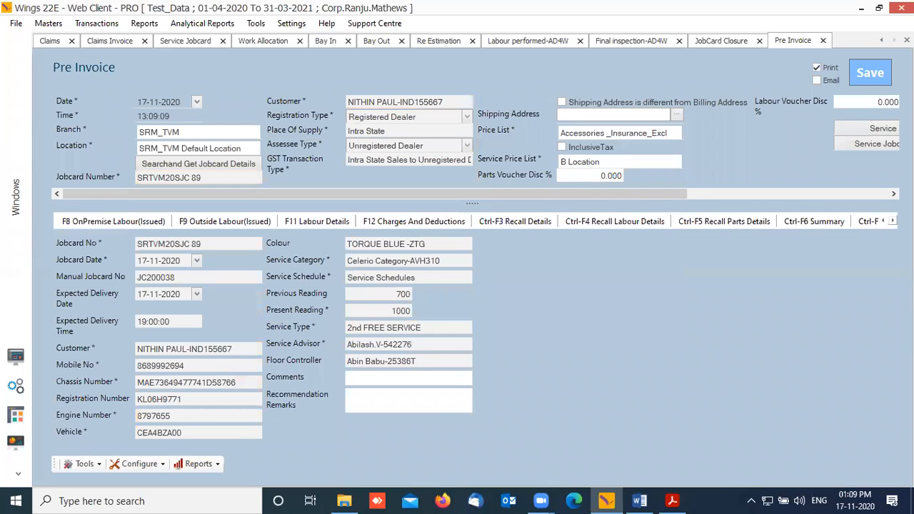
click(799, 221)
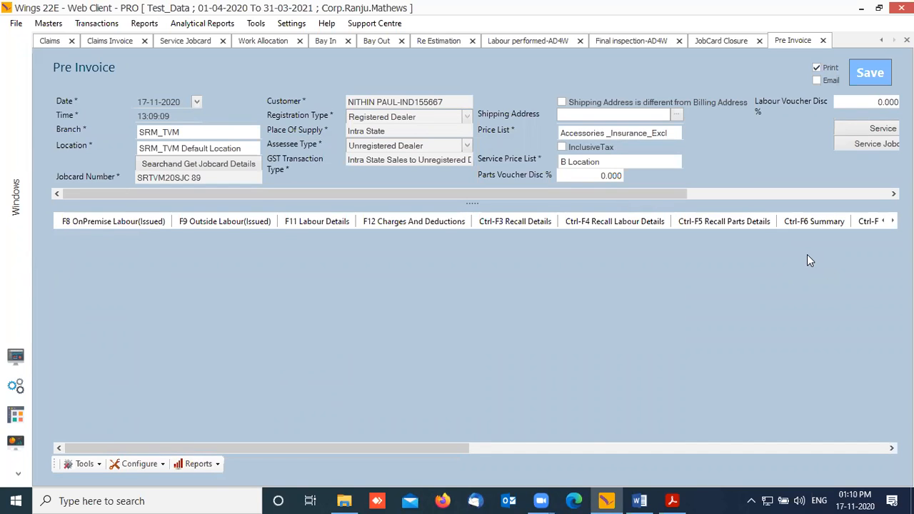
key(ctrl+F6)
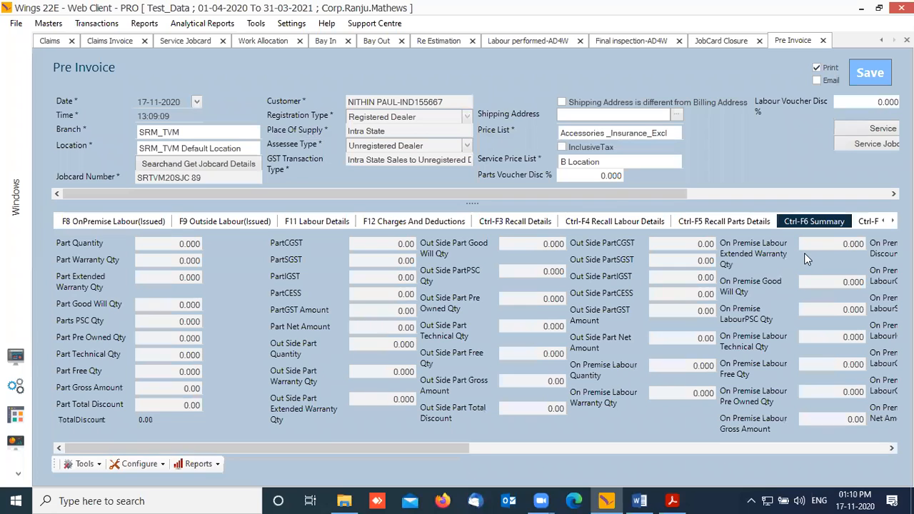
drag(417, 446, 819, 450)
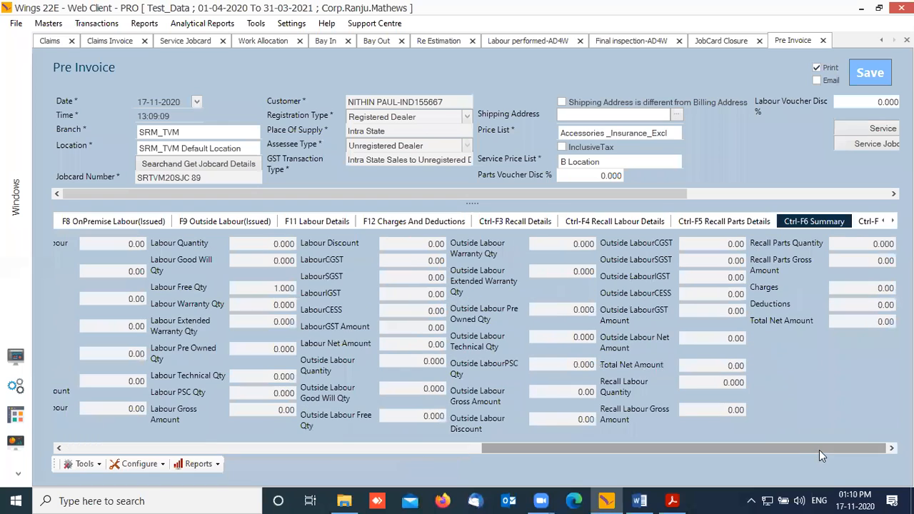
Step: Save the pre-invoice as SRTVM20PI 55 without choosing an invoice format
click(879, 77)
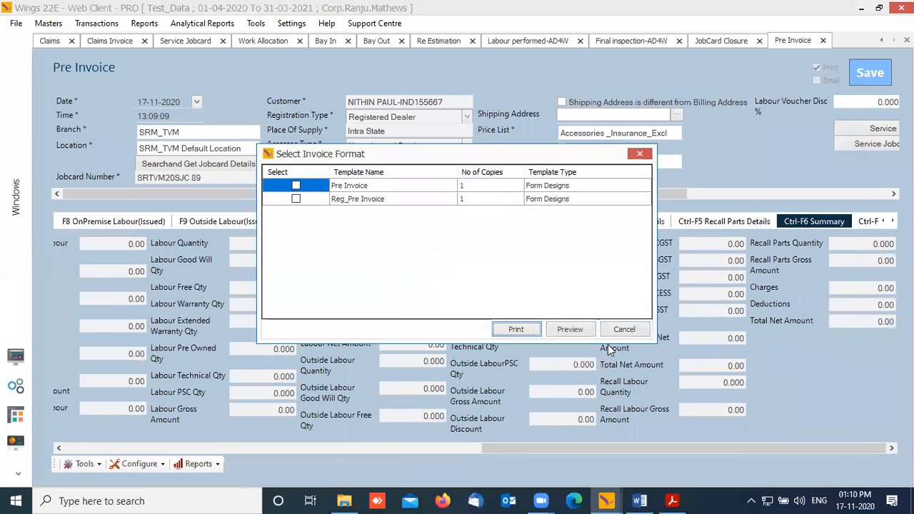
click(614, 331)
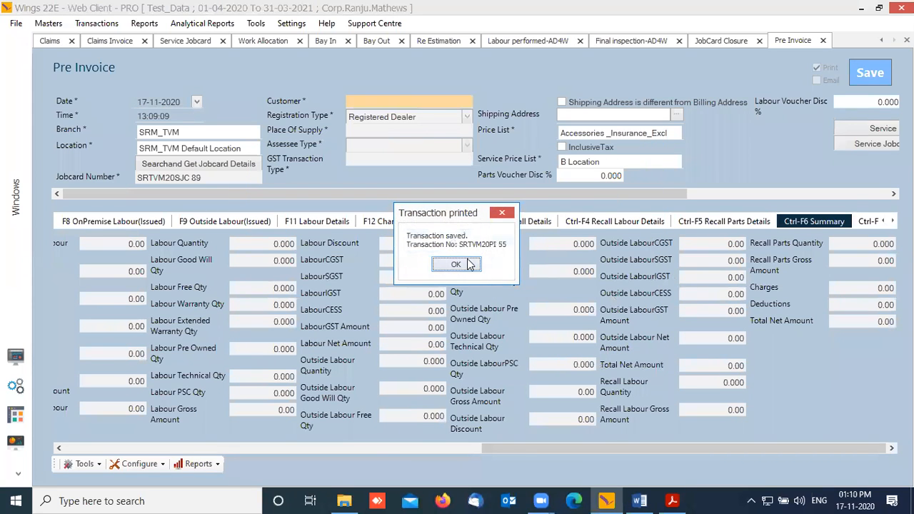
click(469, 264)
click(16, 356)
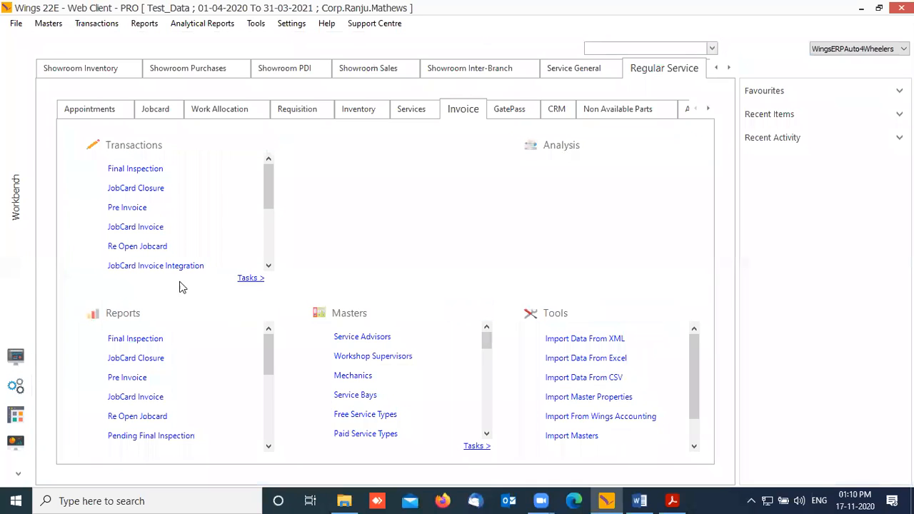
Step: Start a JobCard Invoice with branch SRM_TVM
click(153, 228)
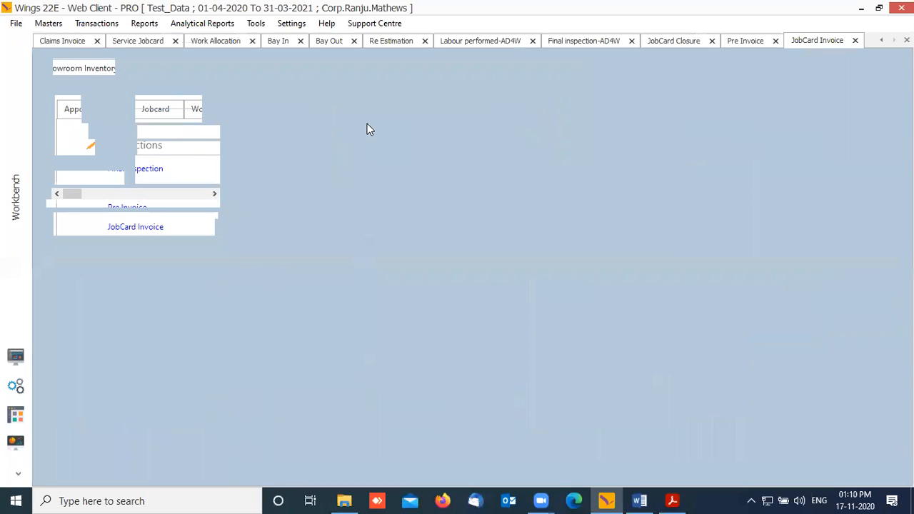
click(197, 133)
text(TVM)
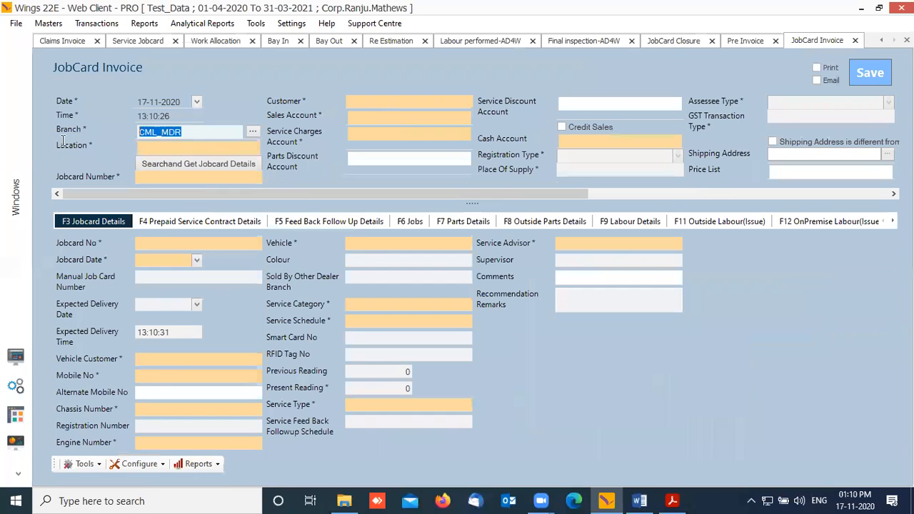
key(Down)
key(Down)
key(Down)
key(Down)
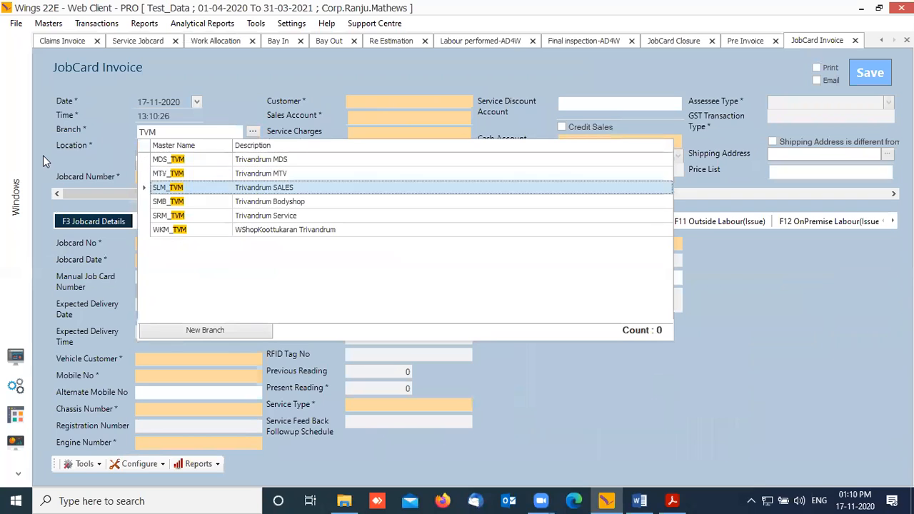
key(Return)
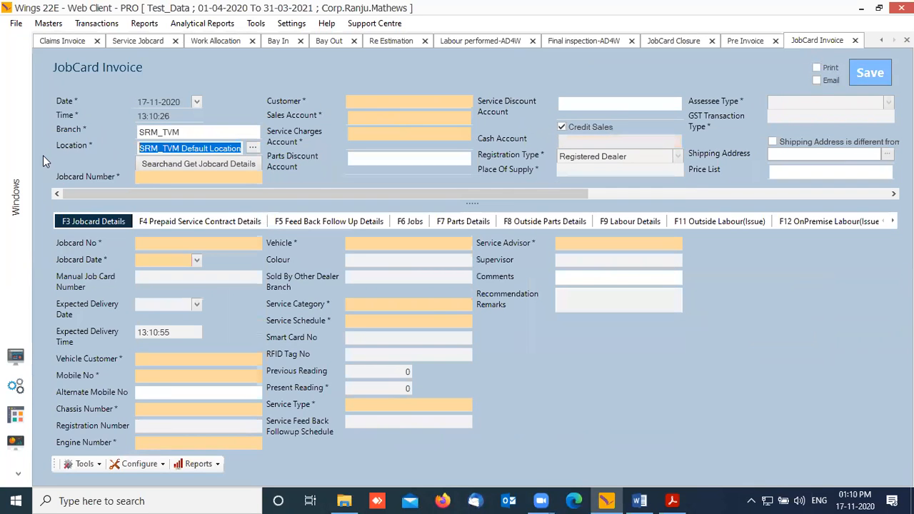
key(Tab)
Step: Search closed jobcards for 89 and load SRTVM20SJC 89 into the invoice
click(192, 164)
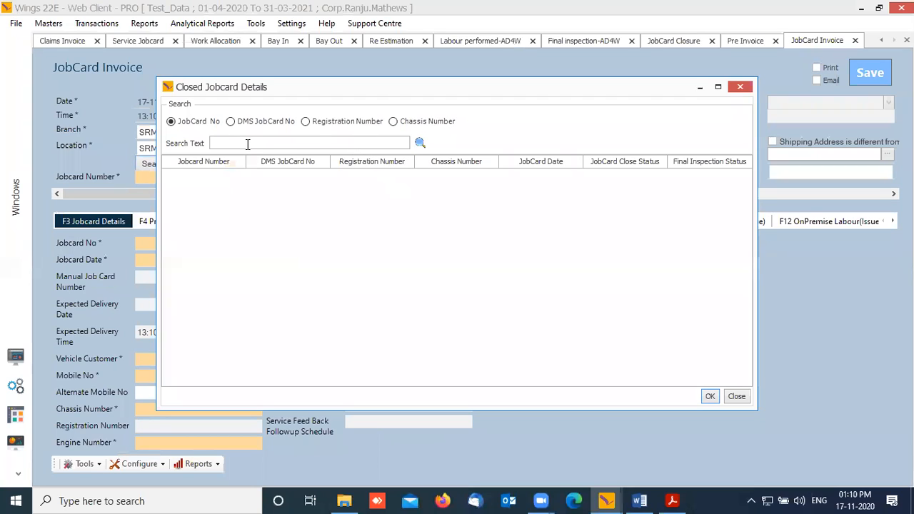
text(89)
key(Return)
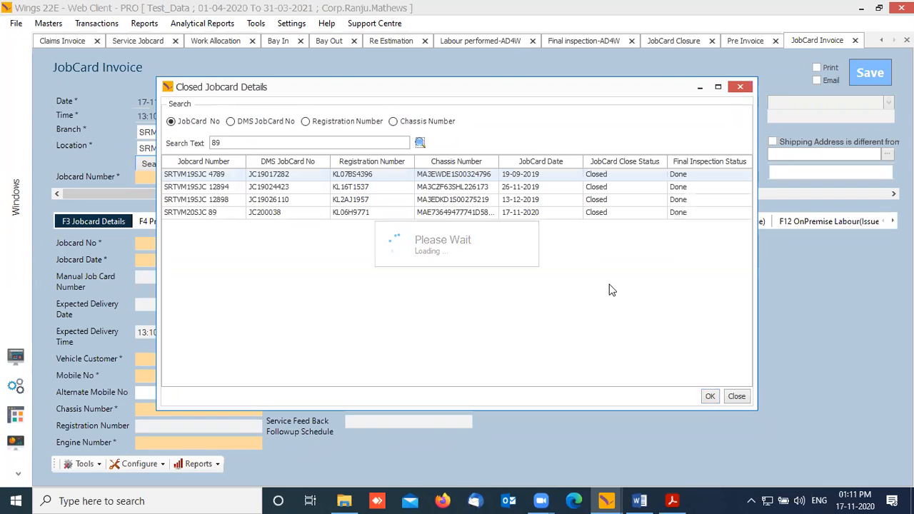
click(225, 213)
click(710, 397)
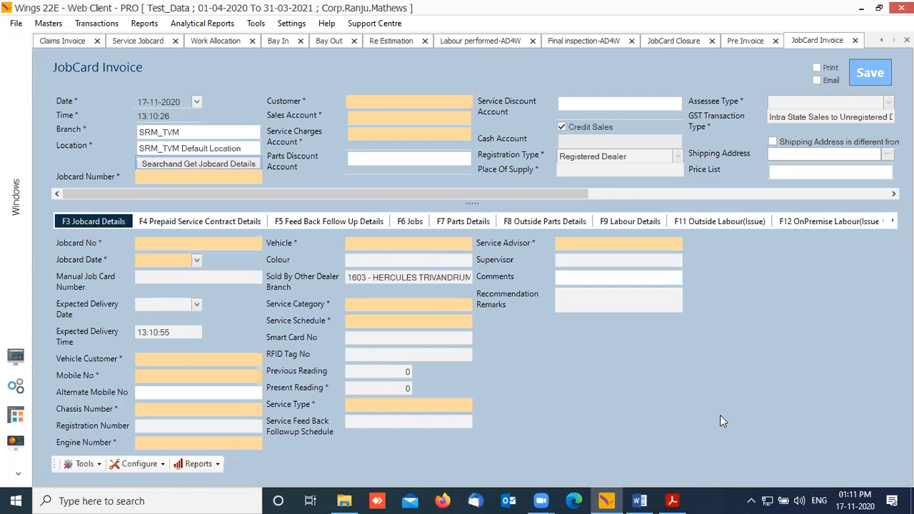
Step: Auto-fill Sales Accessories, Labour Income, the parts and service discount accounts, and the price list
click(429, 118)
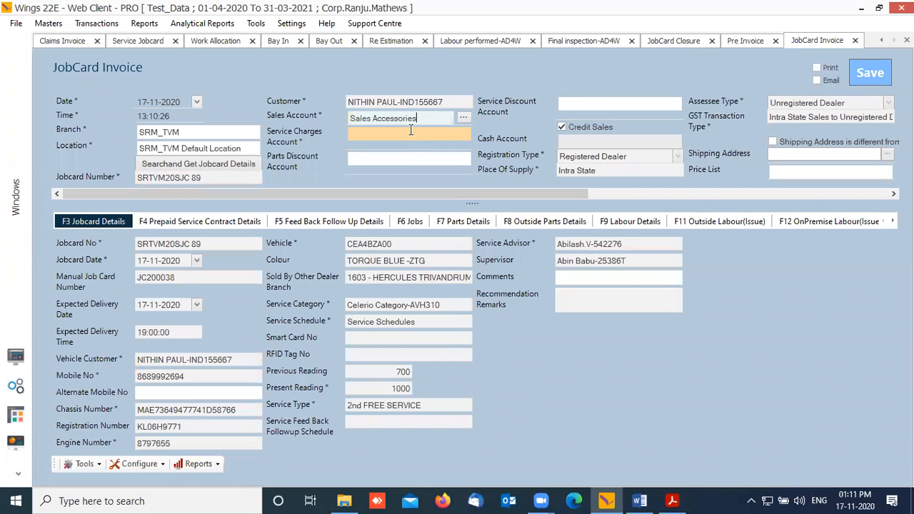
click(410, 130)
click(394, 160)
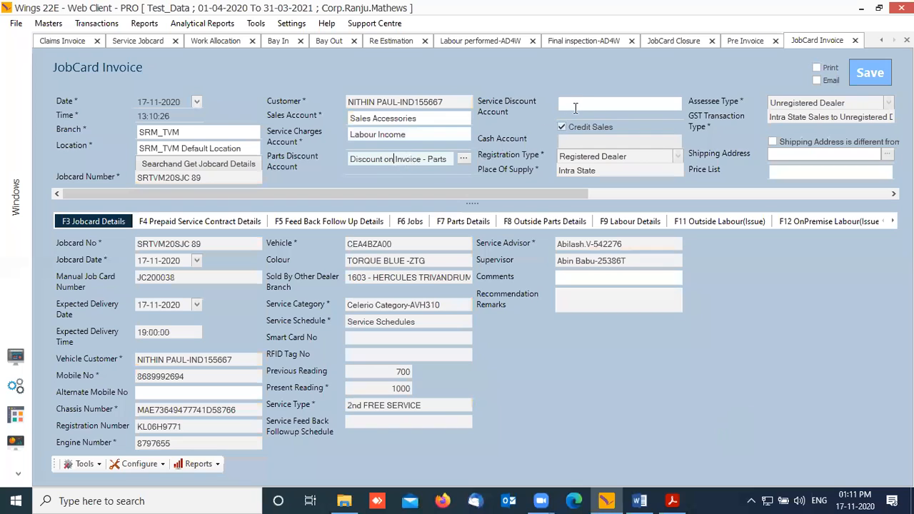
click(575, 107)
click(795, 173)
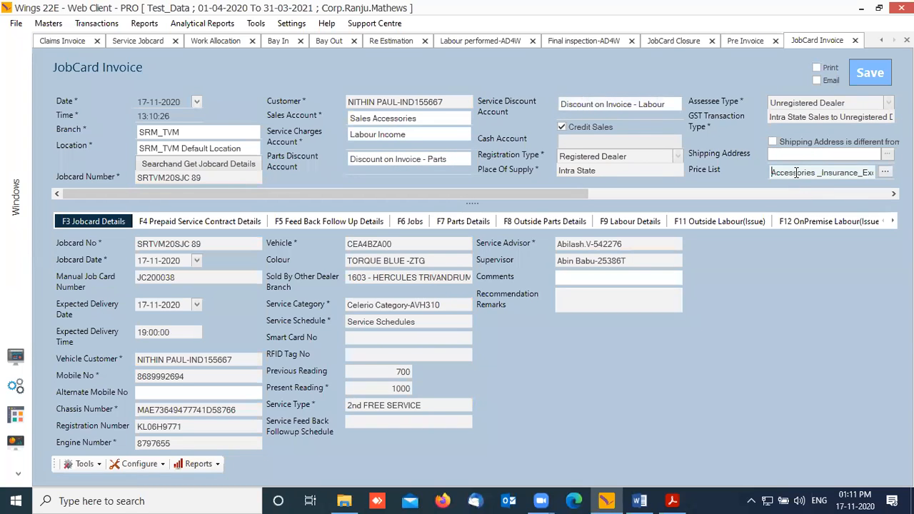
Step: Change the service price list to B Location
drag(569, 194, 777, 195)
click(774, 105)
key(Down)
key(Down)
key(Down)
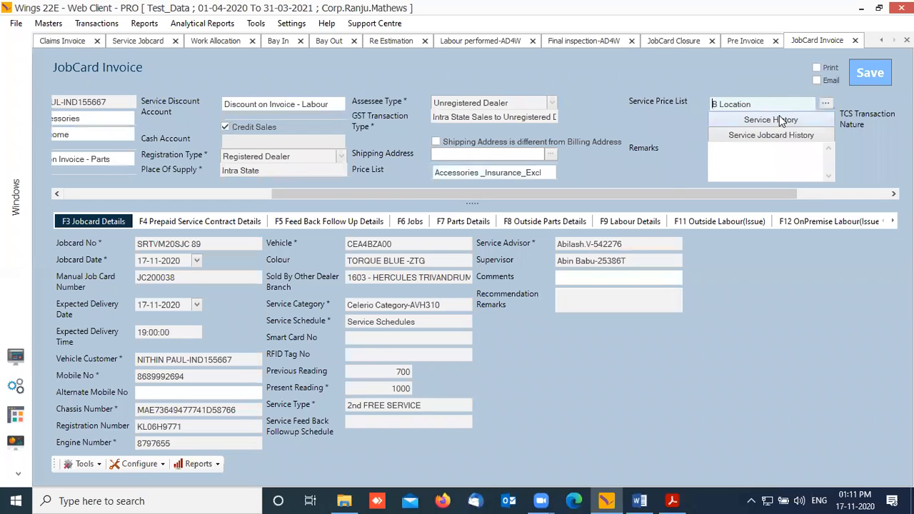
Step: Scroll through the outside parts and later detail tabs to the invoice summary section
drag(743, 194, 834, 195)
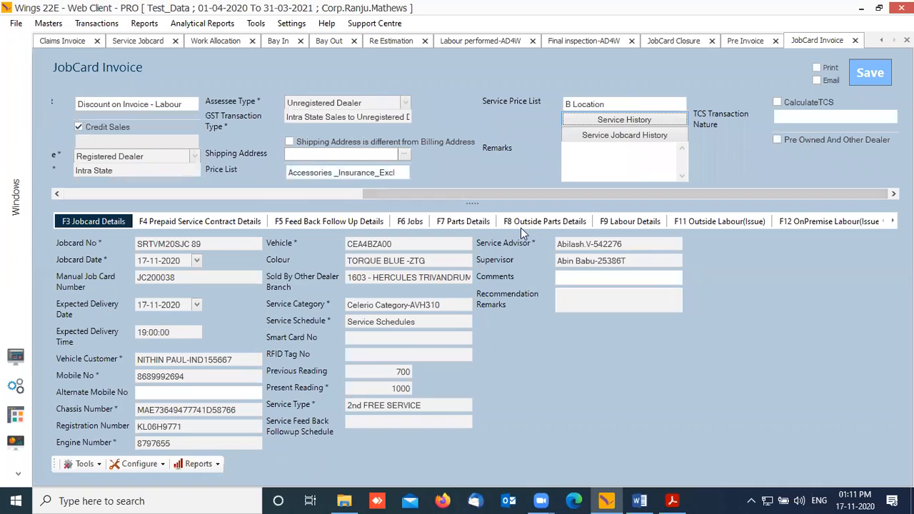
click(565, 222)
click(893, 221)
click(892, 222)
click(892, 221)
click(893, 221)
click(893, 222)
click(893, 221)
click(893, 221)
click(893, 221)
click(893, 222)
click(893, 221)
click(893, 222)
click(892, 222)
click(892, 221)
click(806, 219)
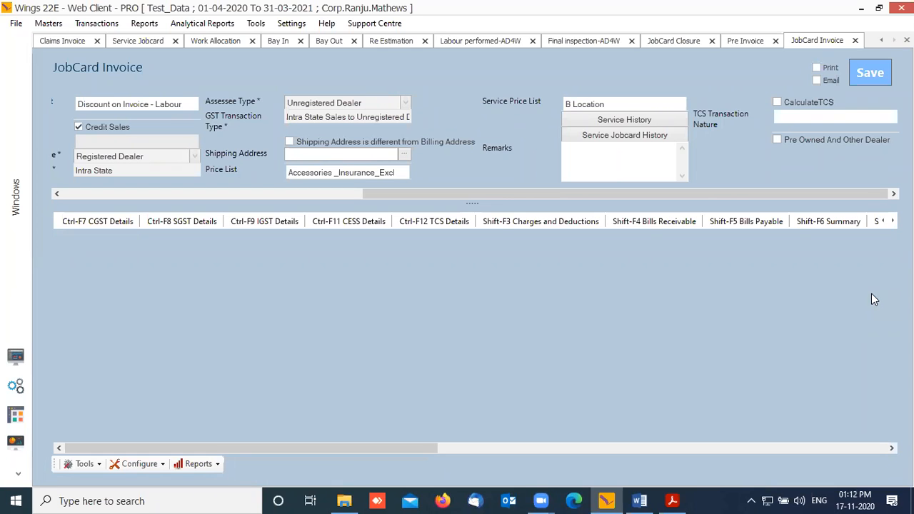
Step: Review the invoice summary totals with Shift-F6, try saving, and dismiss the bills receivable error
key(shift+F6)
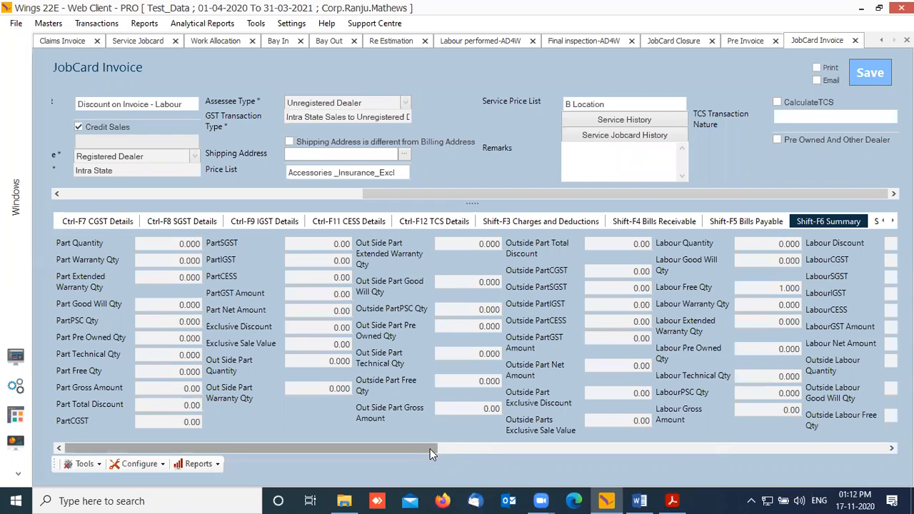
drag(430, 448, 782, 455)
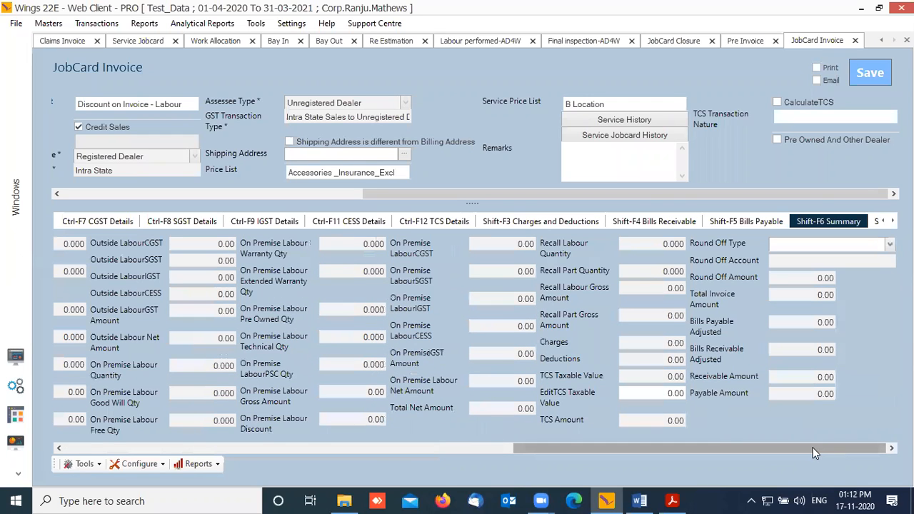
drag(816, 453, 361, 437)
click(876, 79)
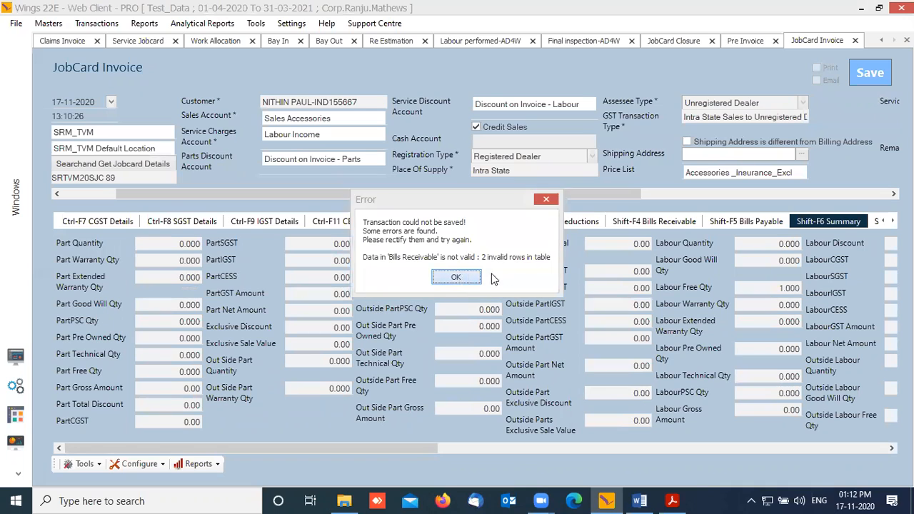
click(465, 278)
Step: Delete the invalid rows from the Bills Receivable grid
click(680, 225)
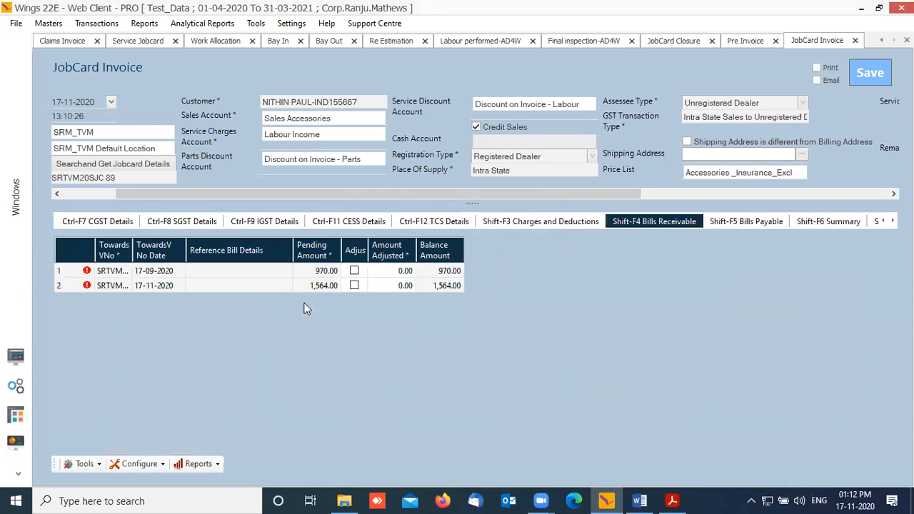
right_click(71, 286)
click(104, 305)
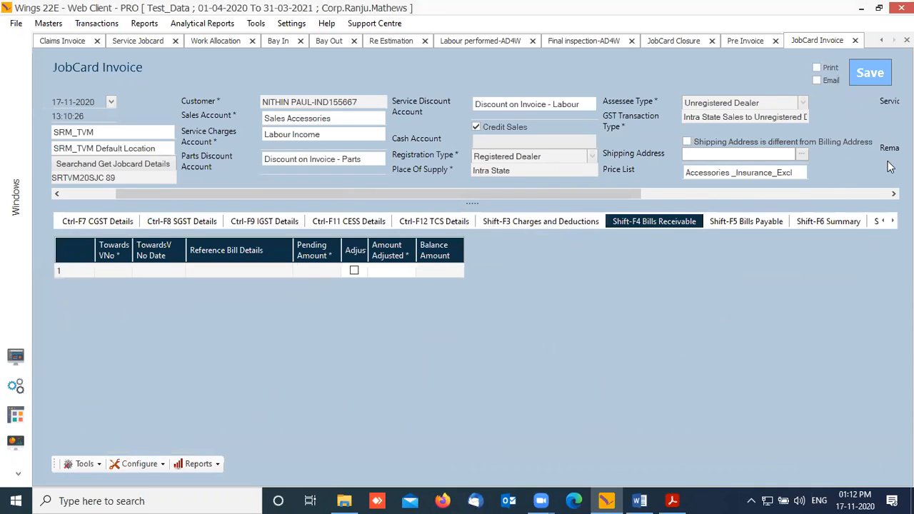
Step: Save the jobcard invoice as SRTVM20JCI 32, accepting that the pending amount goes to claims
click(872, 73)
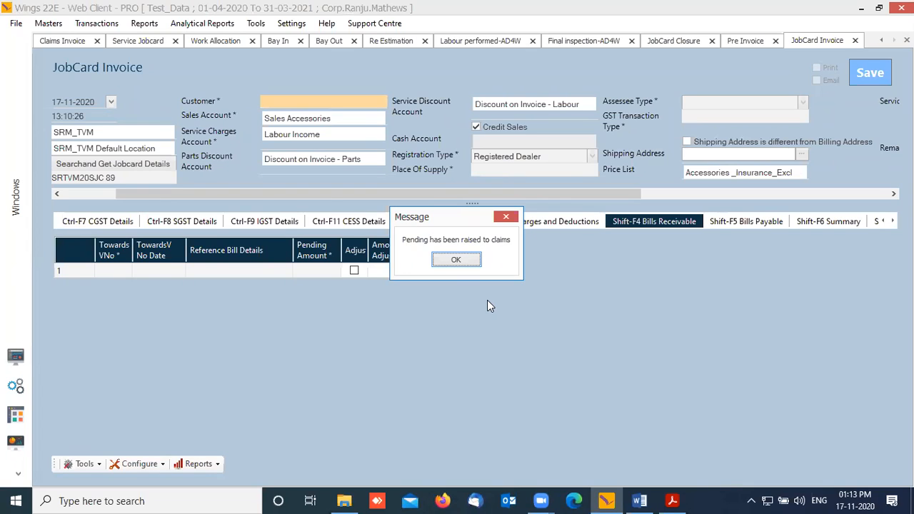
click(461, 262)
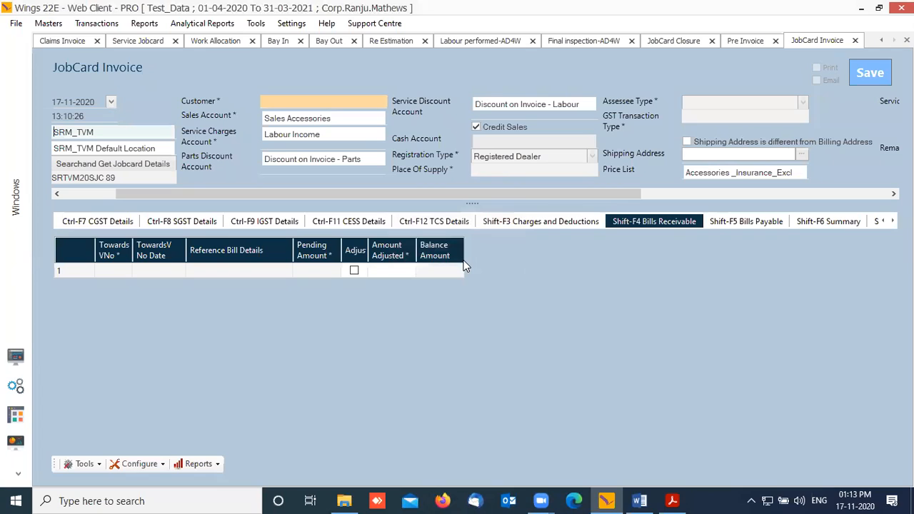
click(460, 266)
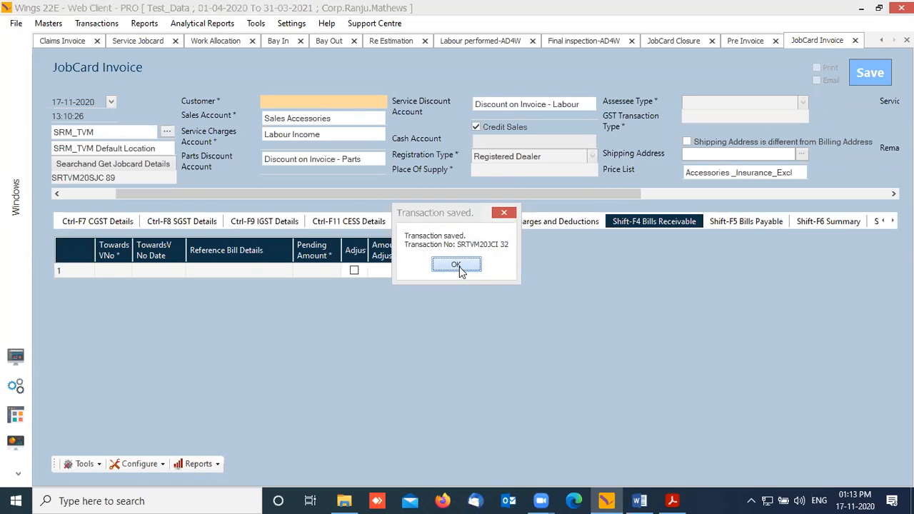